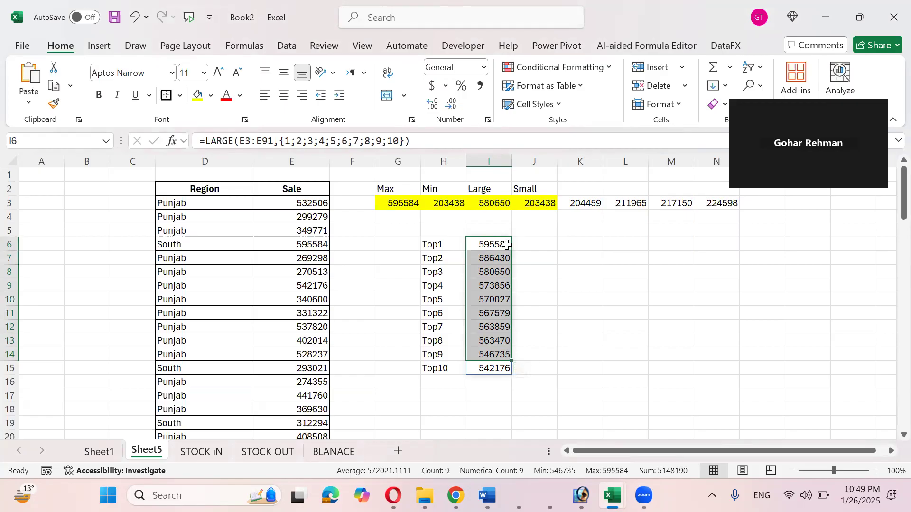
left_click_drag(306, 203, 302, 312)
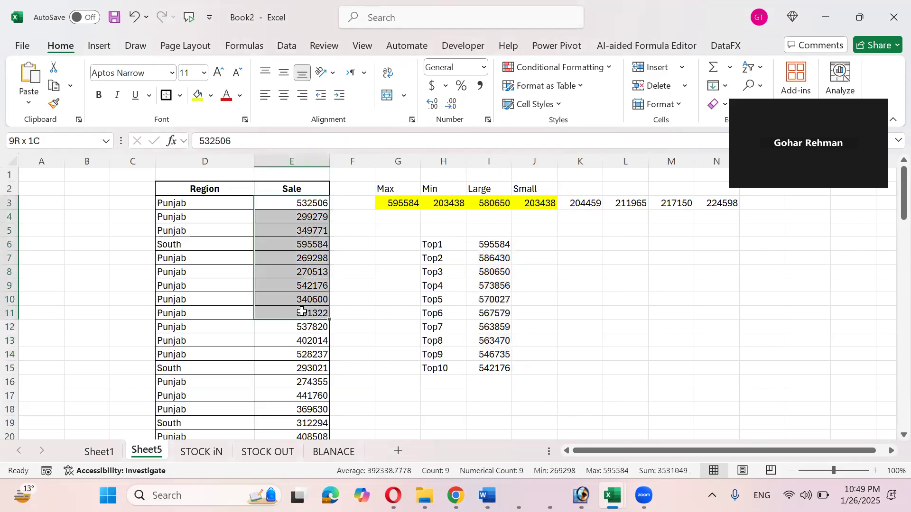
left_click_drag(221, 203, 218, 297)
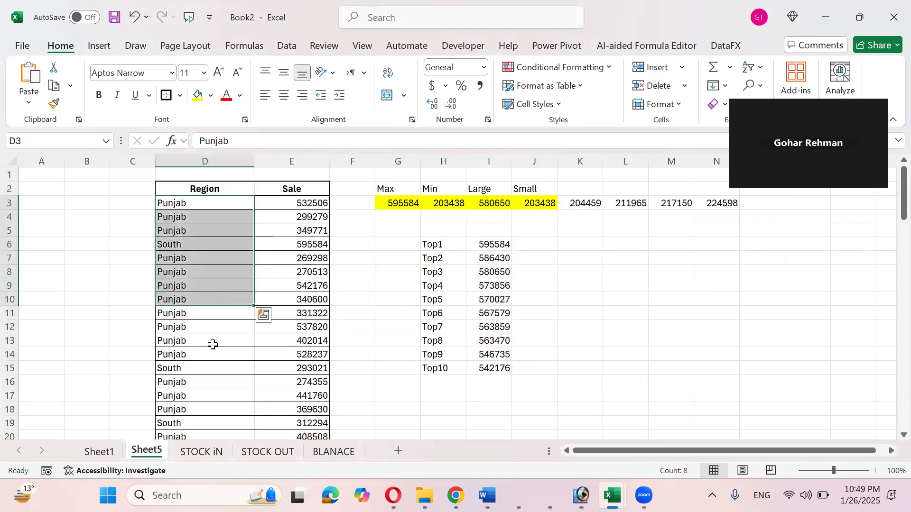
left_click(535, 243)
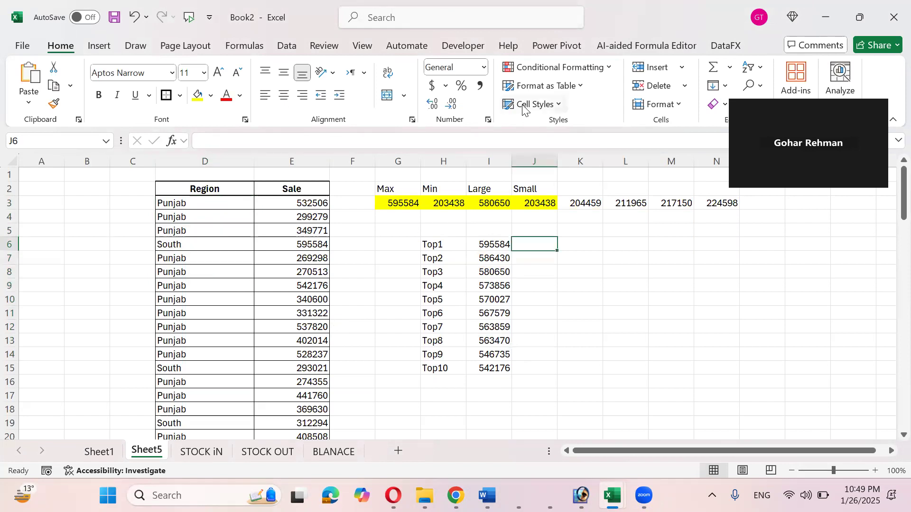
Enter the header "client Name" in cell C2 beside the Region column.
left_click(154, 192)
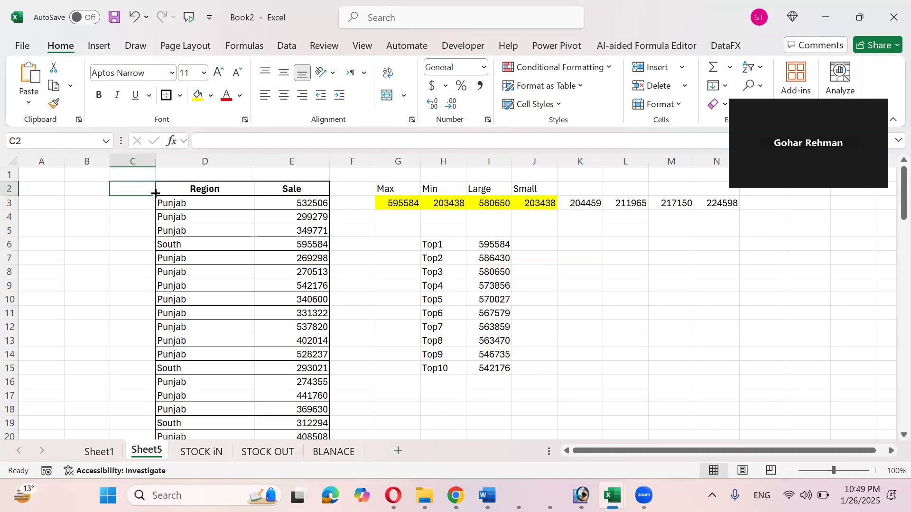
type("cl")
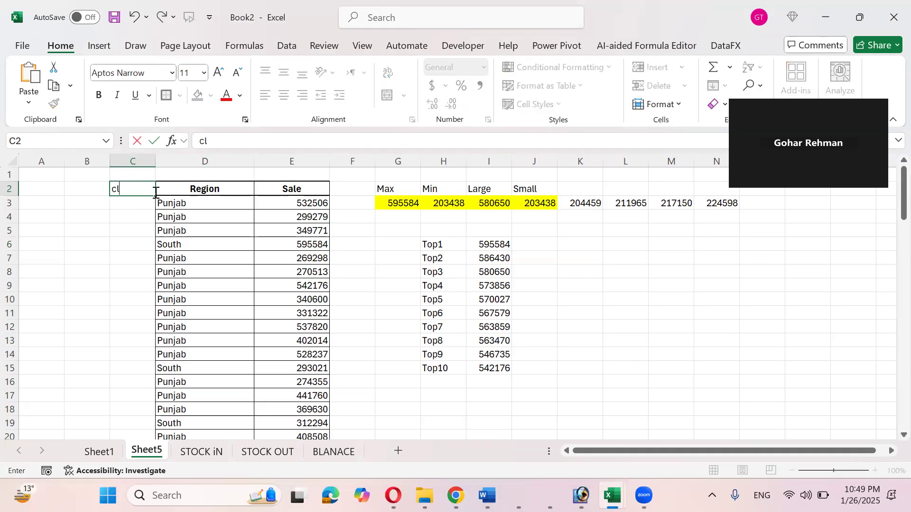
type("ient Name")
key("Return")
Enter "Celitn No1" in C3, fit column C to its contents, and fill the numbered series down alongside the table.
type("Celitn No1")
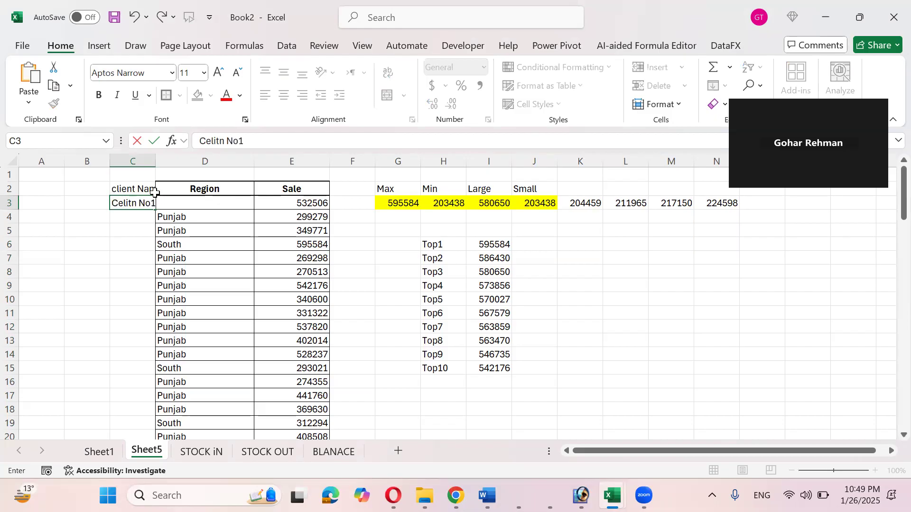
key("Return")
key("Up")
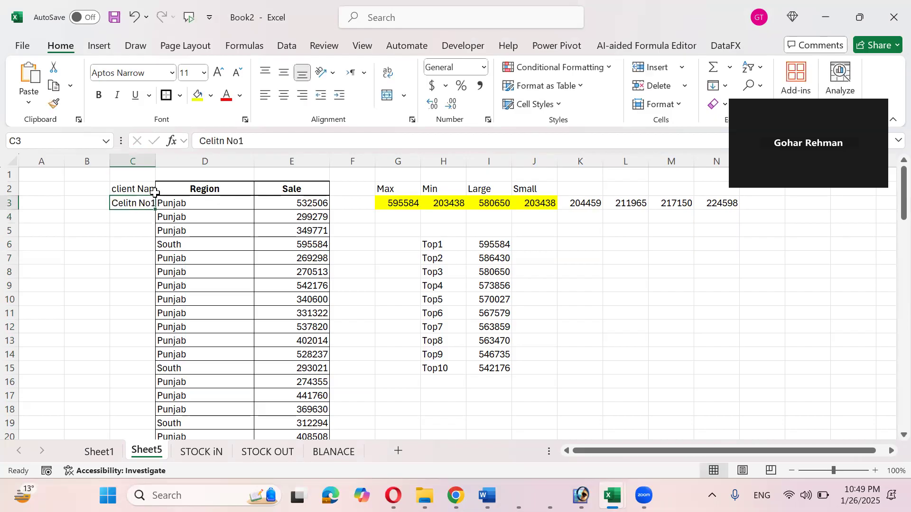
double_click(154, 157)
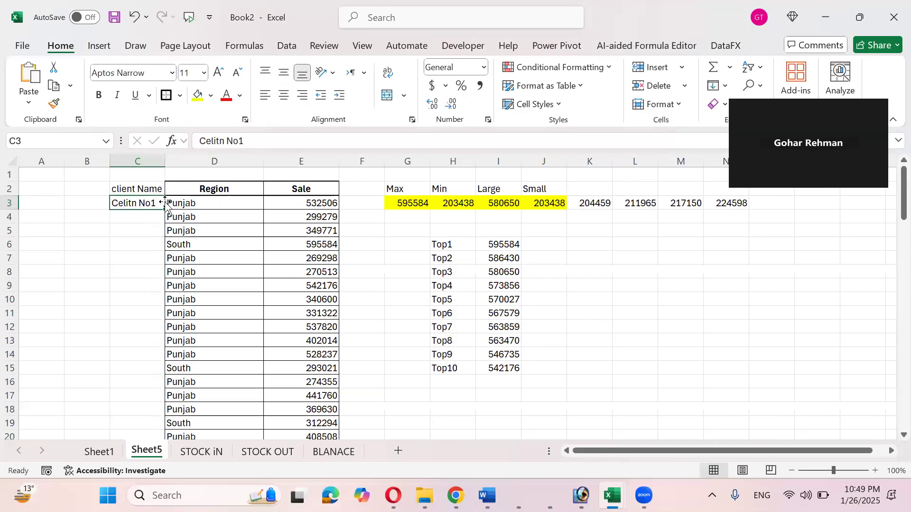
double_click(165, 209)
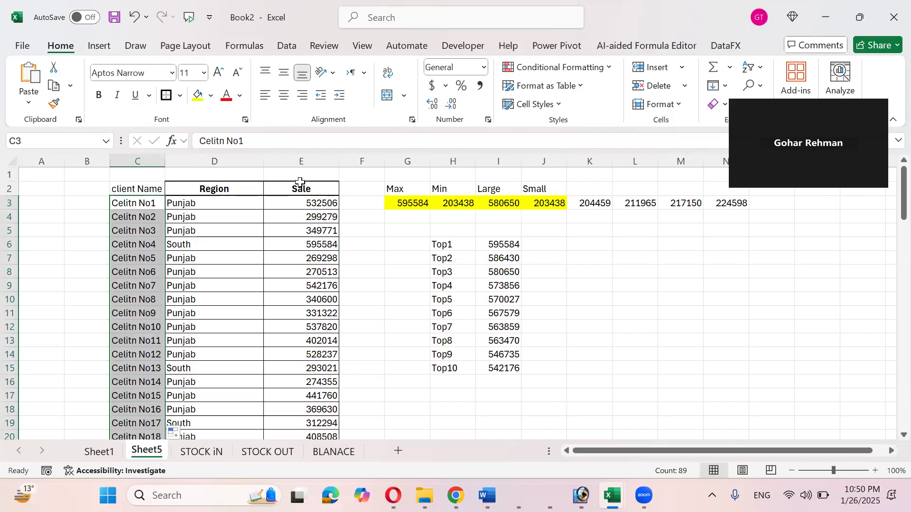
Start an XLOOKUP formula in J6 with I6 as the lookup value and the sales in E3:E91 as the lookup array.
left_click(559, 245)
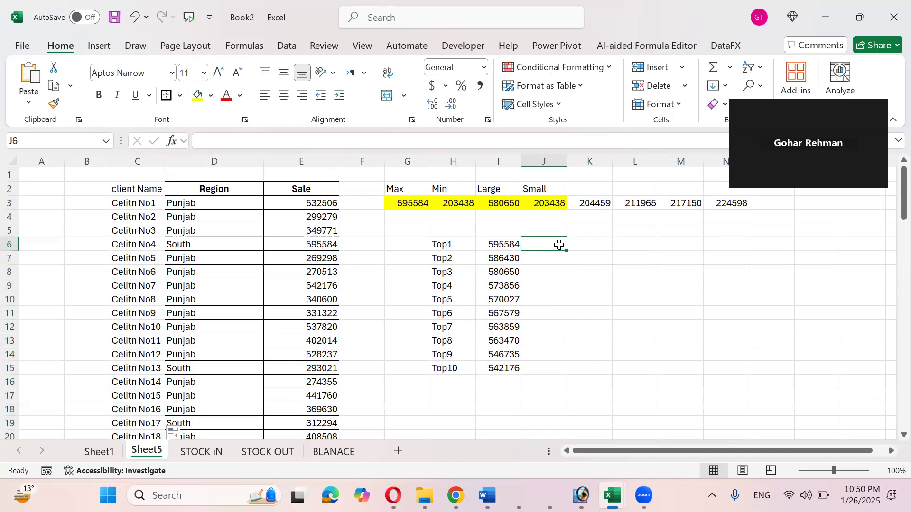
type("=xloo")
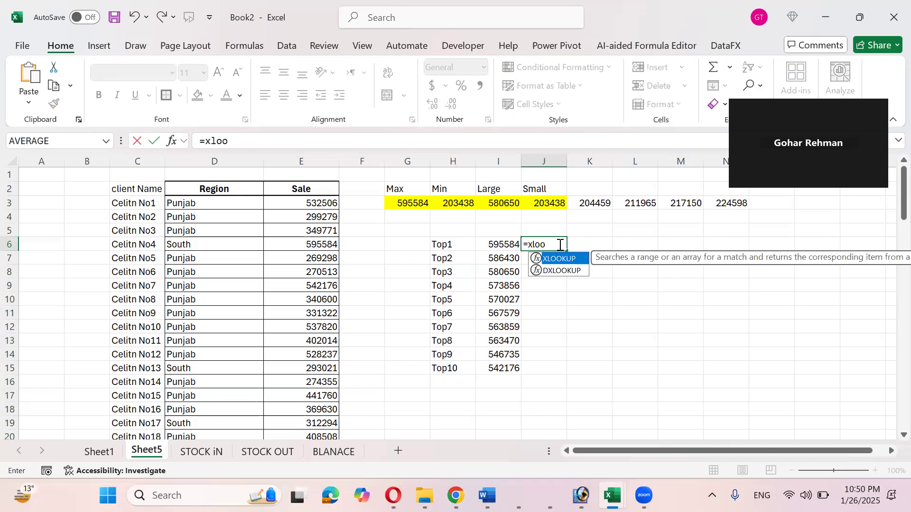
key("Tab")
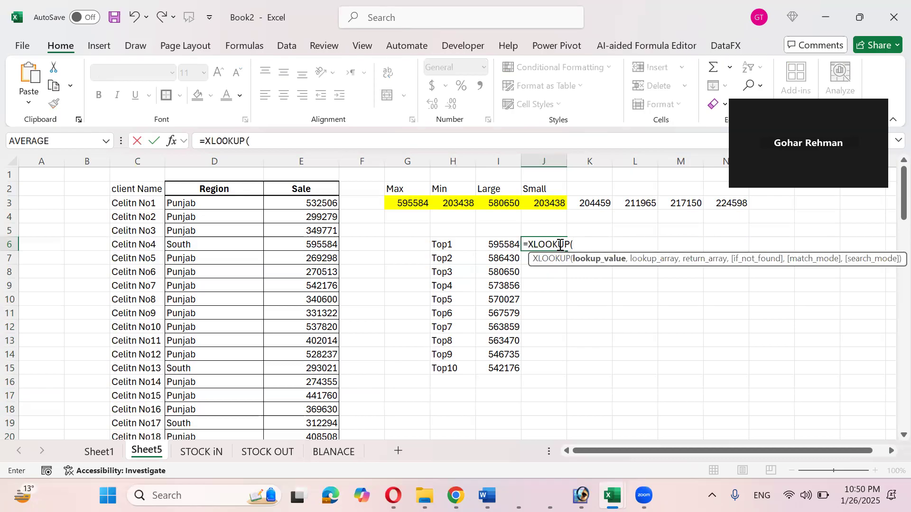
key("Left")
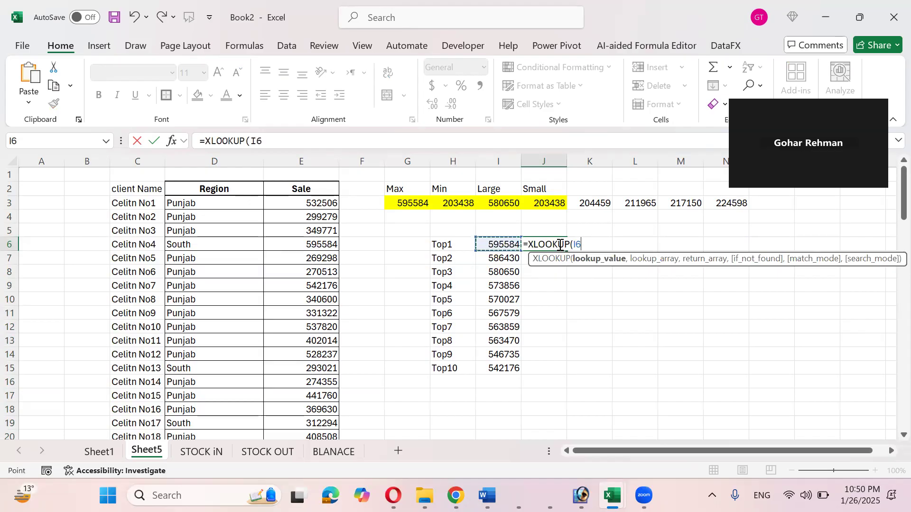
type(",")
key("Left")
key("Left")
key("Left")
key("Left")
key("Left")
key("Up")
key("Up")
key("Up")
key("Up")
key("Down")
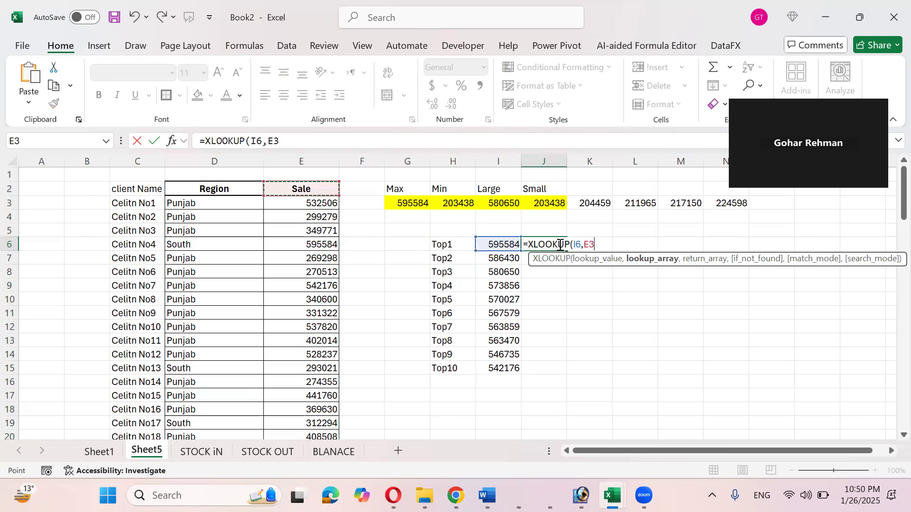
key("ctrl+shift+Down")
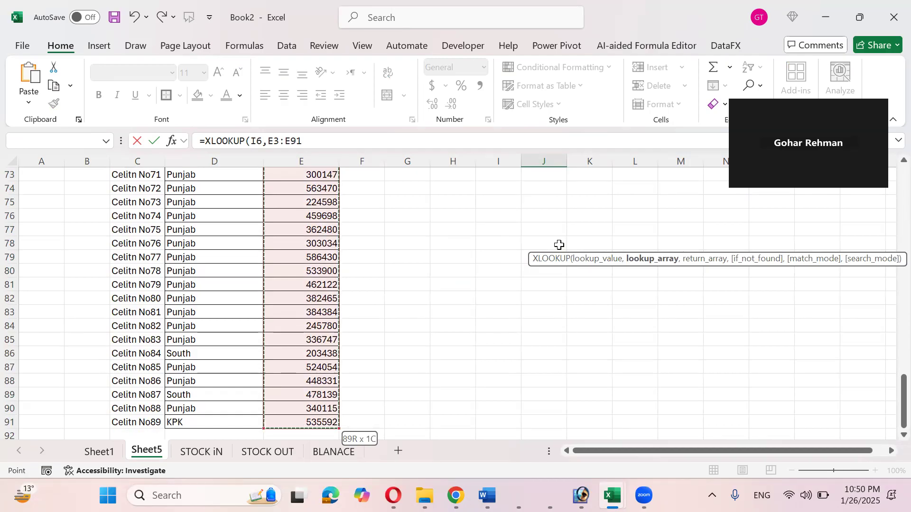
scroll(559, 245, "up", 3)
scroll(559, 245, "up", 20)
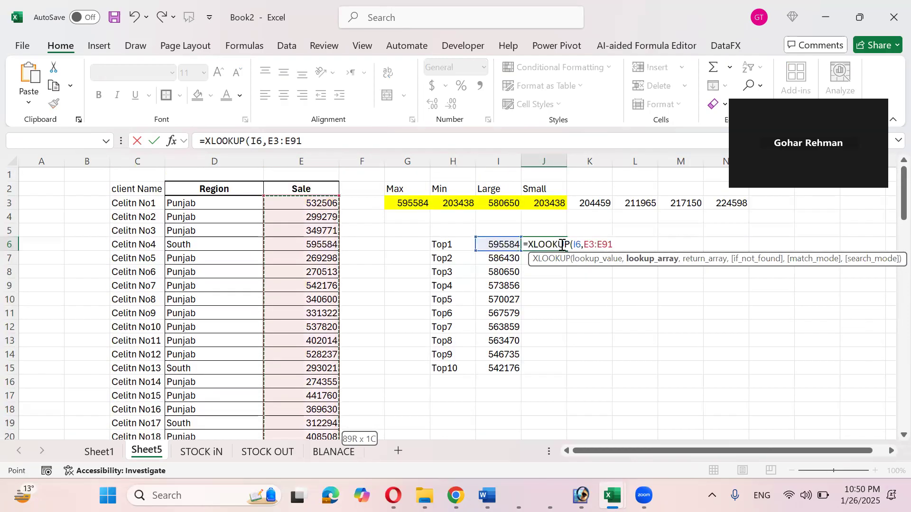
Complete the XLOOKUP formula in J6 with the client names in C3:C91 as the return array.
type(",")
key("Left")
key("Left")
key("Left")
key("Left")
key("Left")
key("Left")
key("Up")
key("Up")
key("Up")
key("Up")
key("Left")
key("Down")
key("ctrl+shift+Down")
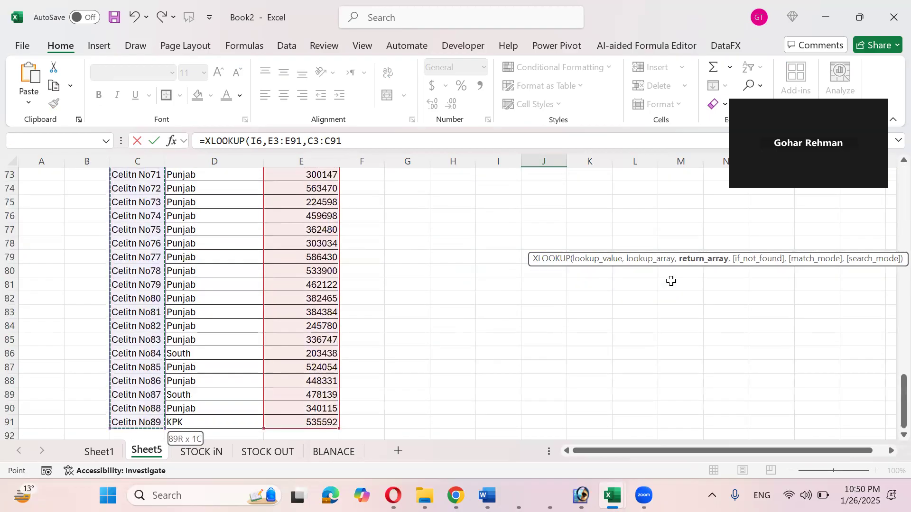
key("Return")
key("Up")
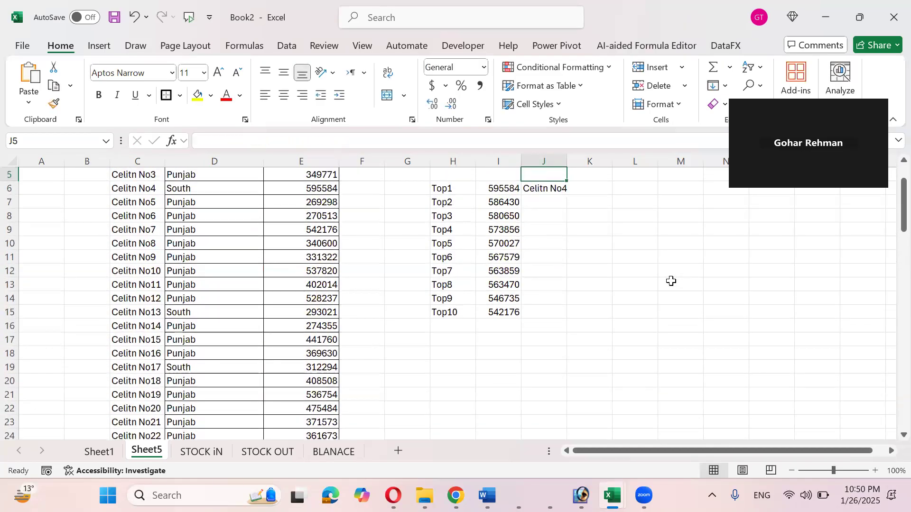
Widen column J to give the looked-up client names more room.
left_click(493, 185)
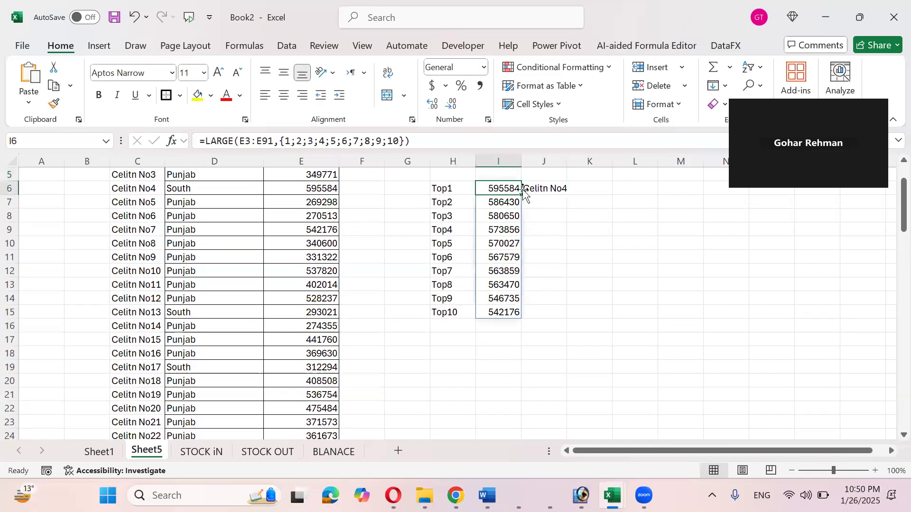
left_click_drag(567, 160, 590, 159)
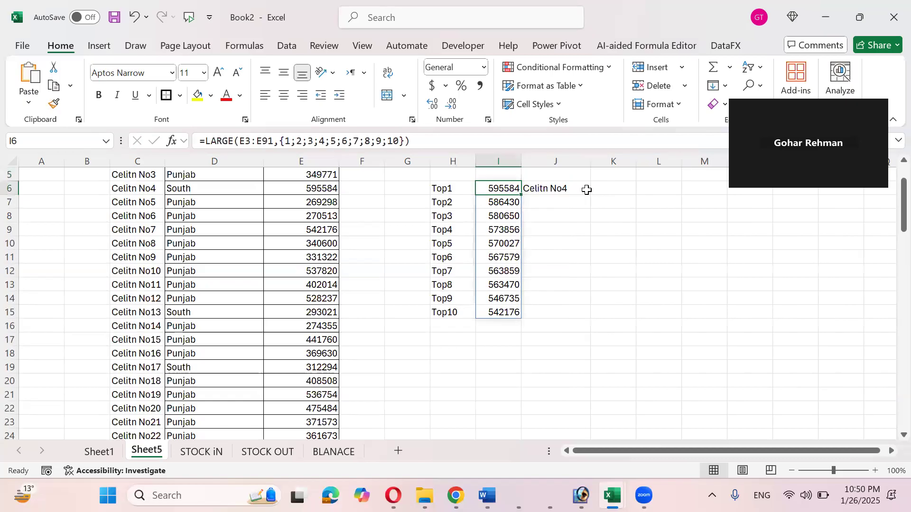
scroll(584, 196, "up", 1)
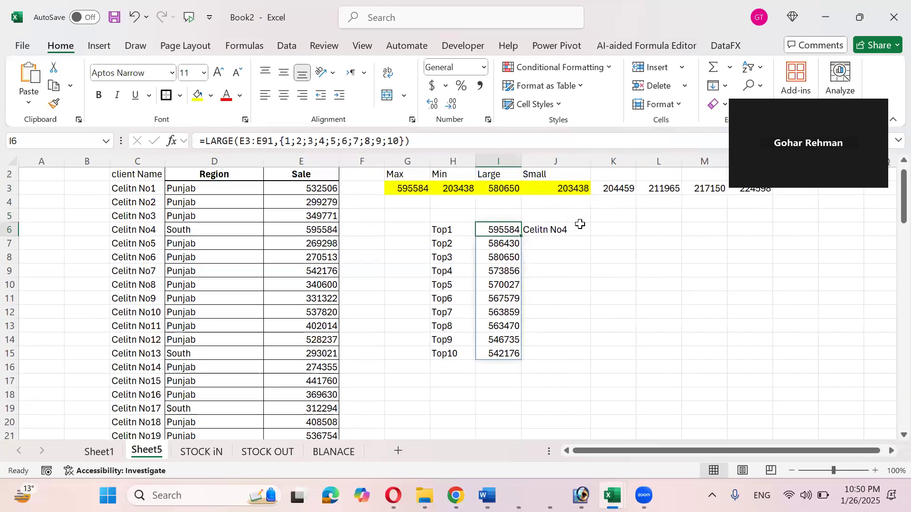
Change the first client entry in C3 to "Celint No1".
double_click(145, 189)
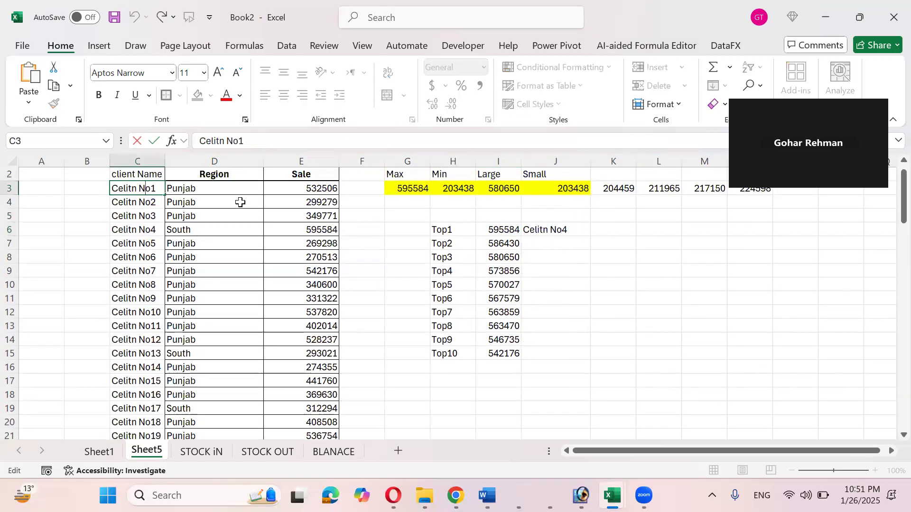
key("BackSpace")
key("Left")
type("n")
key("Return")
key("Up")
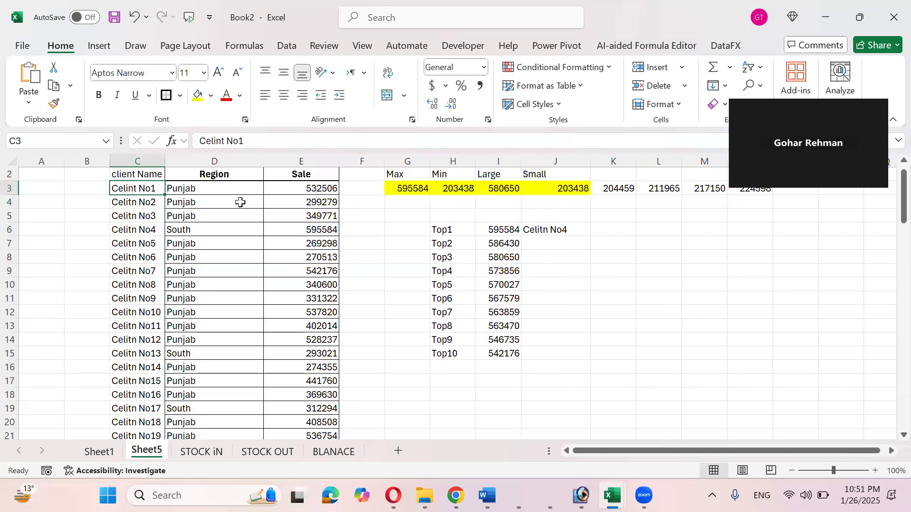
Replace the entry in C3 with "Client No1" and fill the numbered series down the client Name column.
type("Client No")
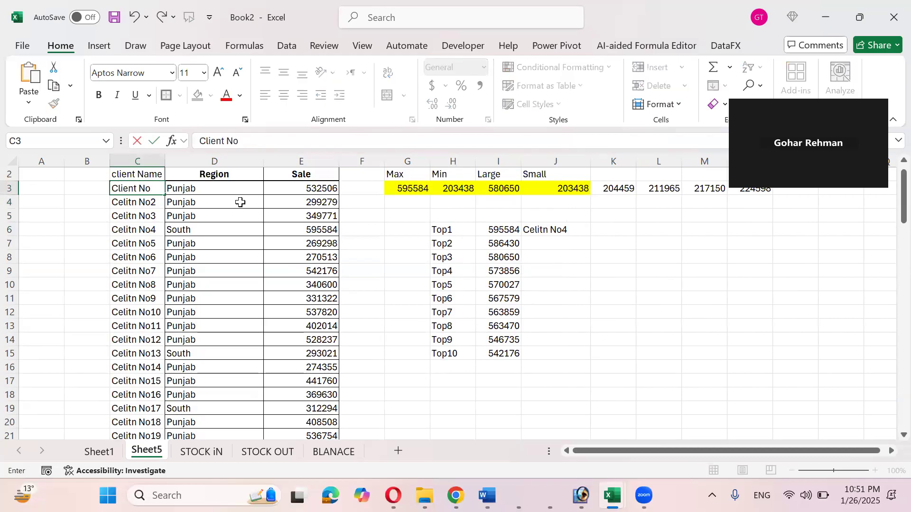
type("1")
key("ctrl+Return")
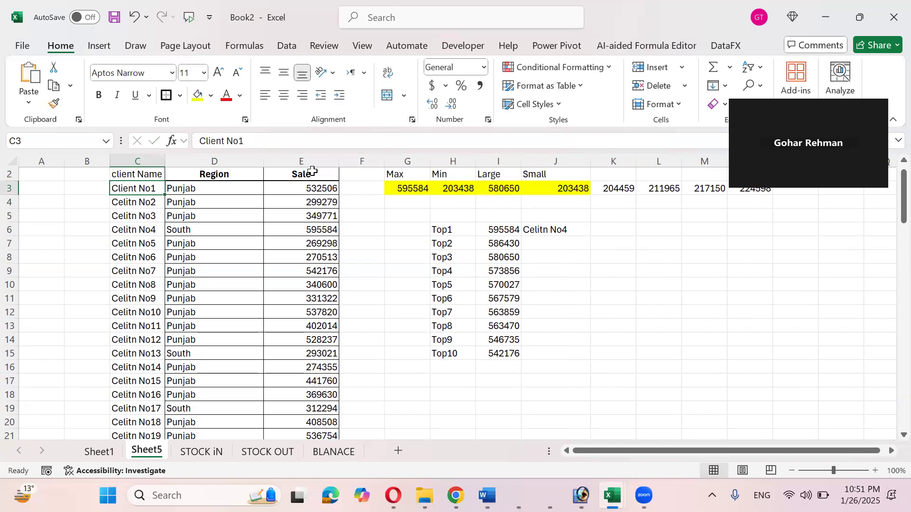
double_click(163, 197)
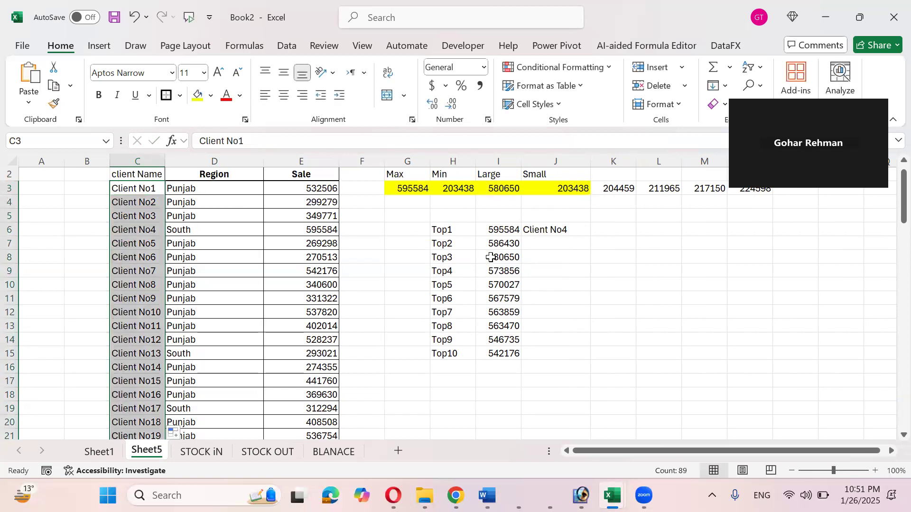
Make the lookup and return ranges in J6 absolute ($E$3:$E$91, $C$3:$C$91) and fill the formula down to J15.
left_click(574, 230)
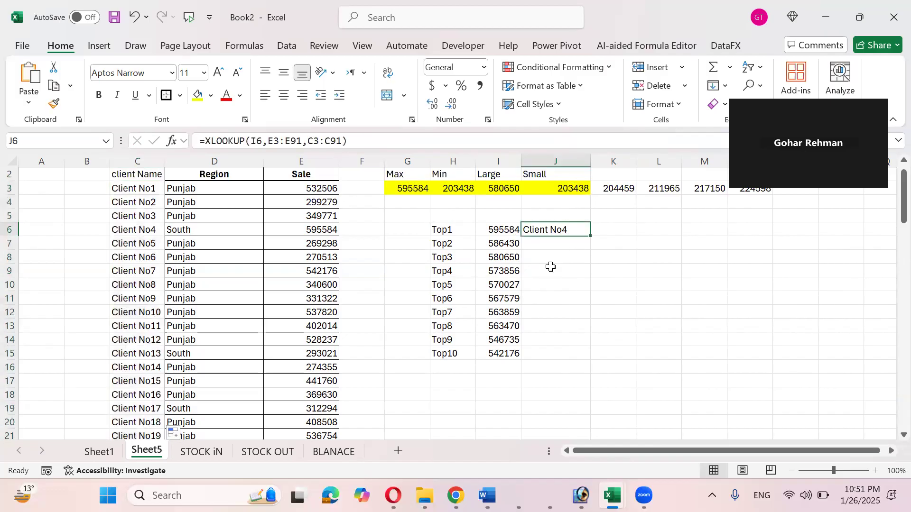
key("F2")
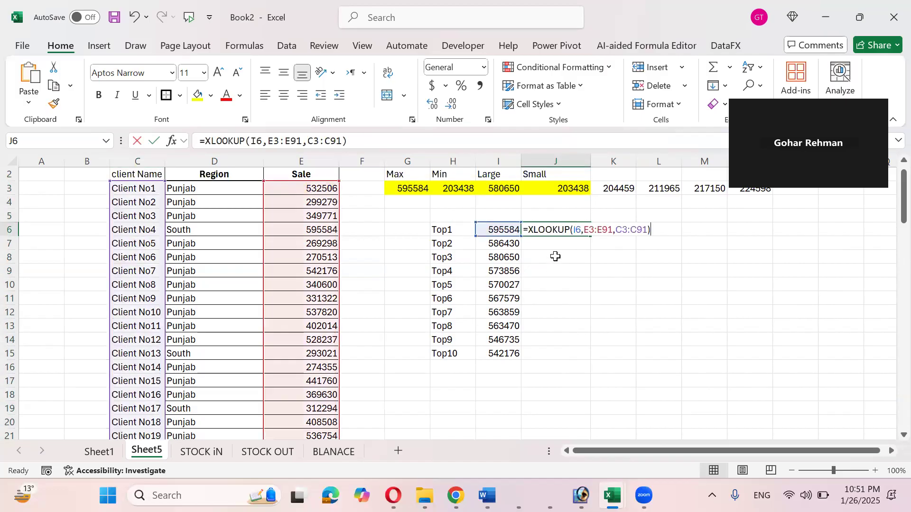
left_click_drag(612, 231, 584, 230)
key("F4")
left_click_drag(669, 231, 637, 231)
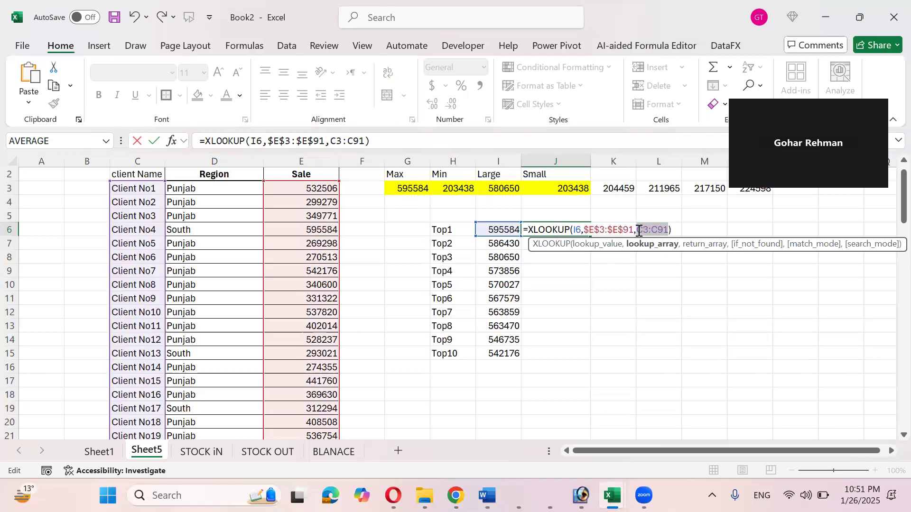
key("F4")
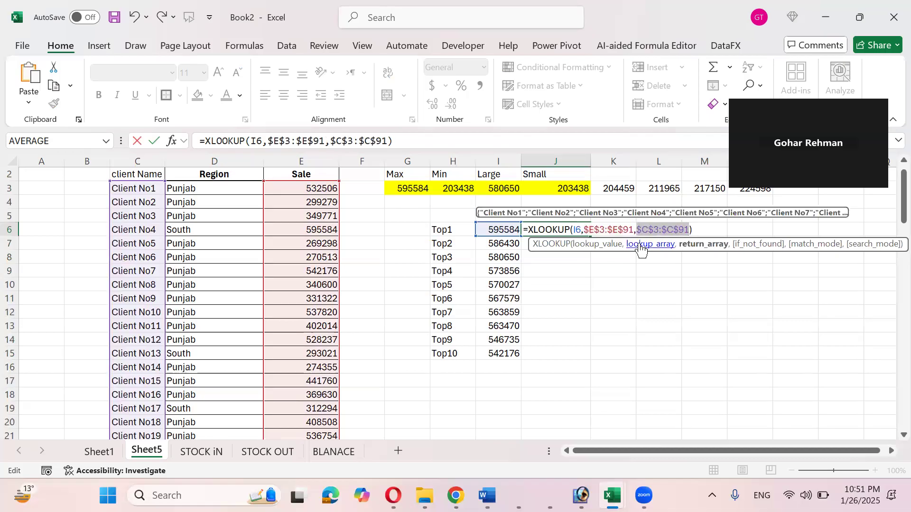
key("Return")
left_click(586, 226)
left_click_drag(590, 236, 573, 355)
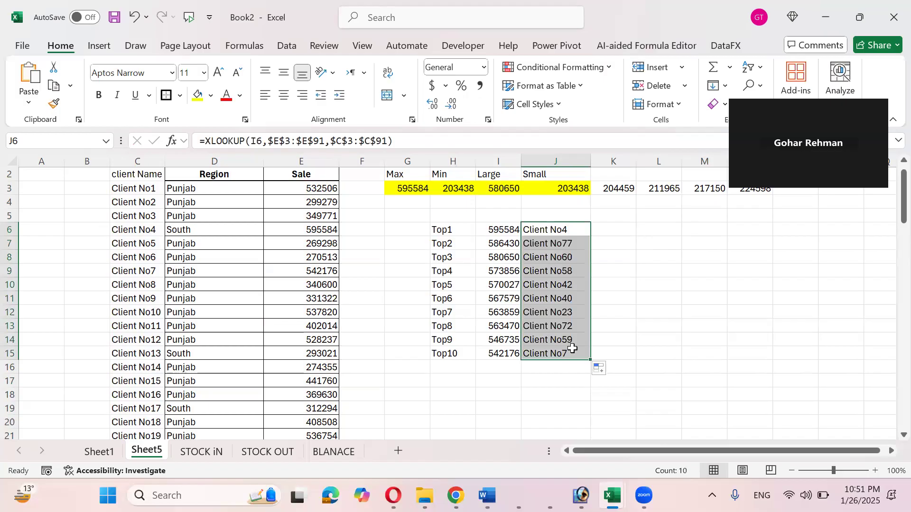
Delete the top ten sales values in I6:I15 and undo the deletion.
key("Left")
key("ctrl+shift+Down")
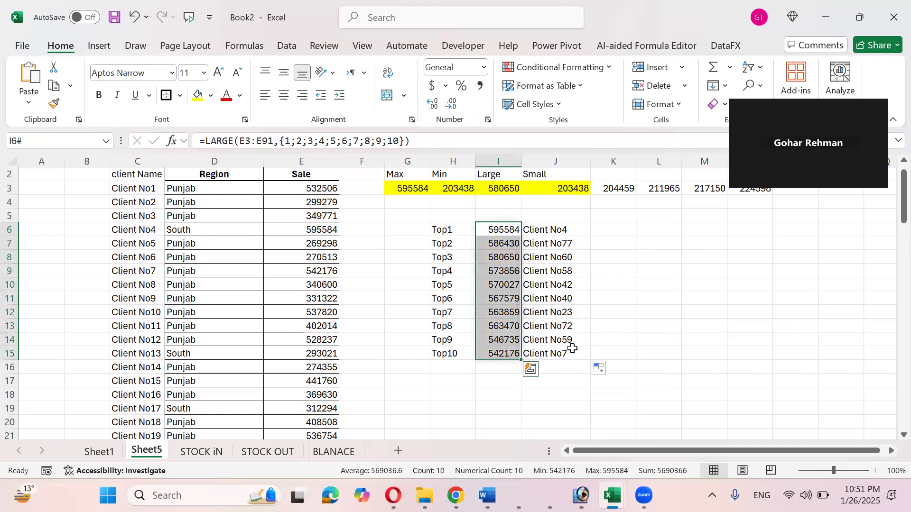
key("Delete")
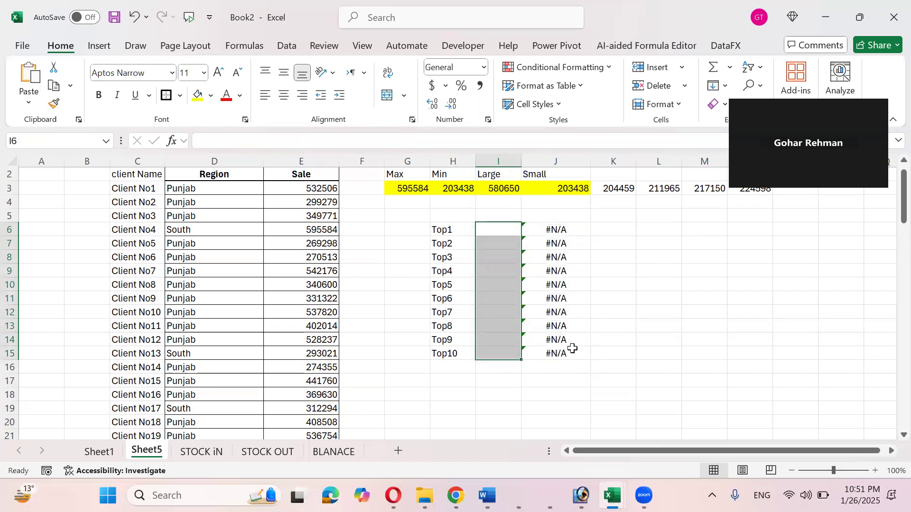
key("ctrl+z")
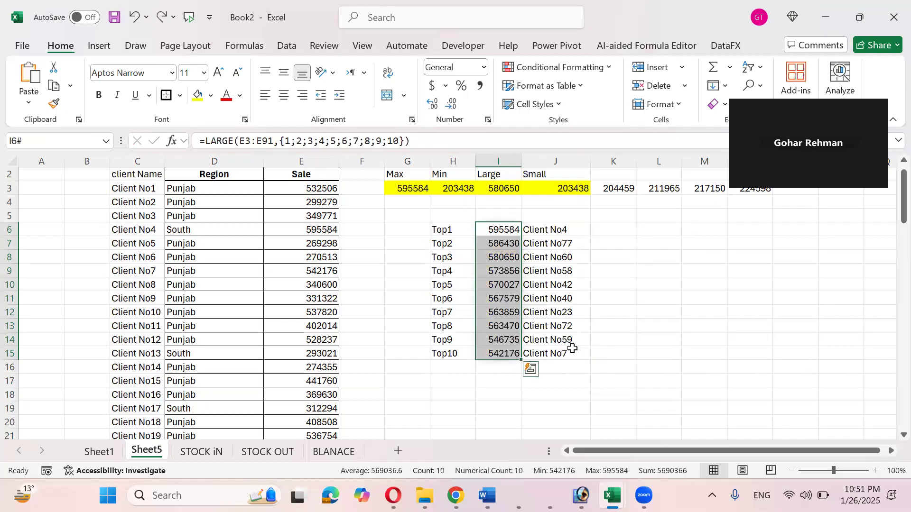
Copy the expression LARGE(E3:E91,{1;2;3;4;5;6;7;8;9;10}) from the formula in I6.
key("ctrl+shift+Up")
key("Right")
key("F2")
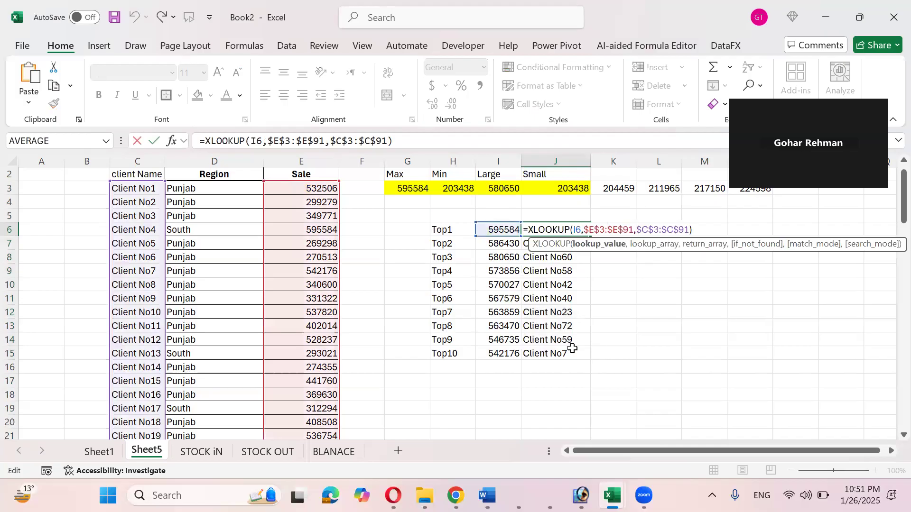
left_click(506, 231)
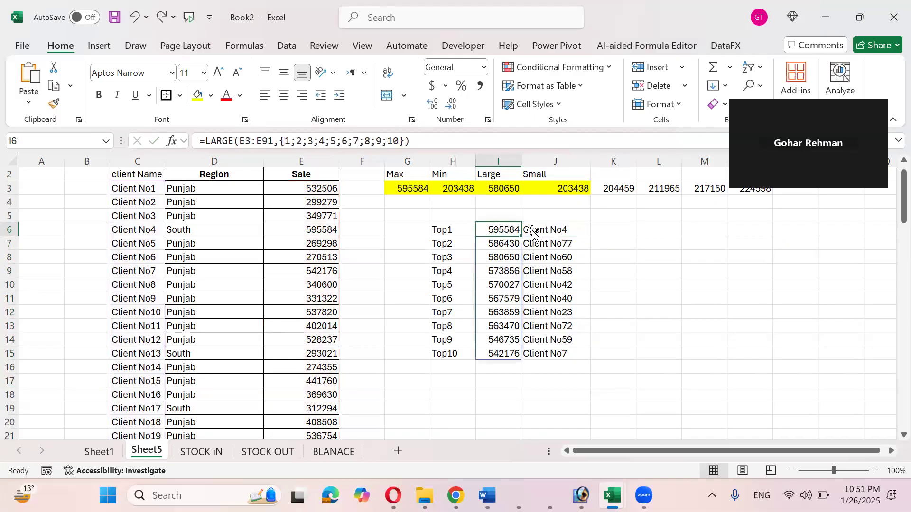
key("F2")
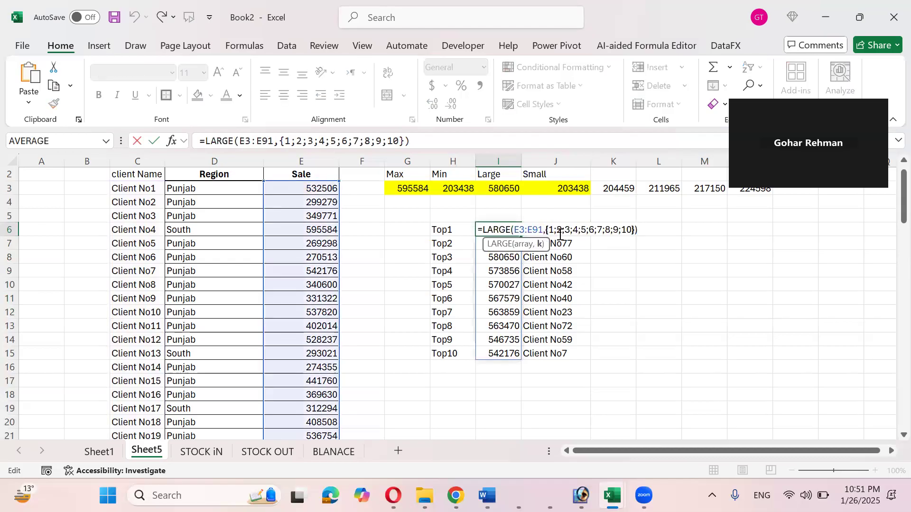
key("shift+Left")
key("shift+Left")
key("shift+Left")
key("shift+Left")
key("shift+Left")
key("shift+Left")
key("shift+Left")
key("shift+Left")
key("shift+Left")
key("shift+Left")
key("shift+Left")
key("shift+Left")
key("shift+Left")
key("shift+Left")
key("shift+Left")
key("shift+Left")
key("shift+Left")
key("shift+Left")
key("shift+Left")
key("shift+Left")
key("shift+Left")
key("shift+Left")
key("ctrl+c")
key("Escape")
Replace the I6 lookup value in J6's XLOOKUP with the copied LARGE(E3:E91,{1;2;3;4;5;6;7;8;9;10}) expression.
left_click(559, 234)
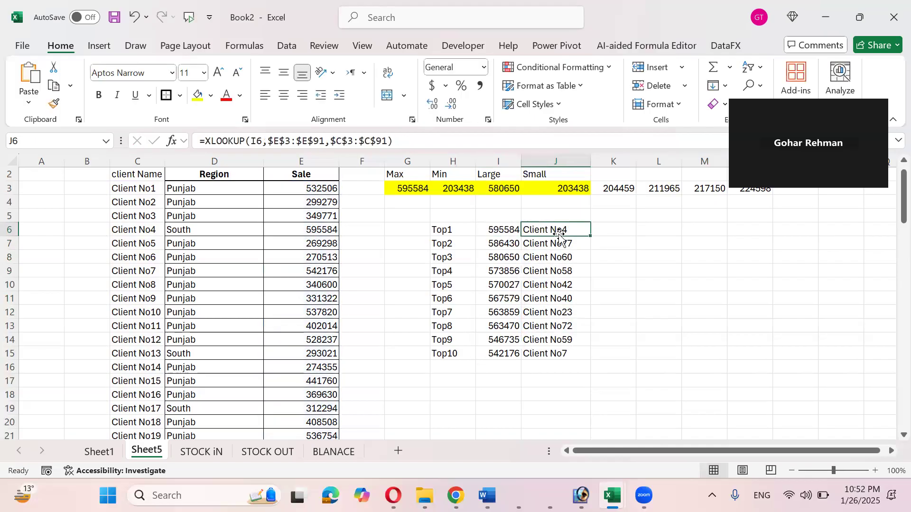
double_click(558, 235)
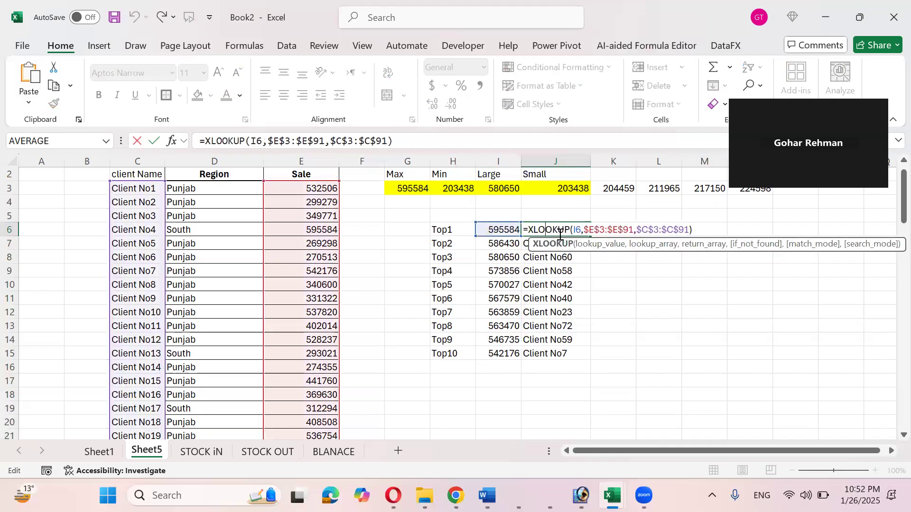
key("Right")
key("shift+Right")
key("shift+Right")
key("ctrl+v")
key("Return")
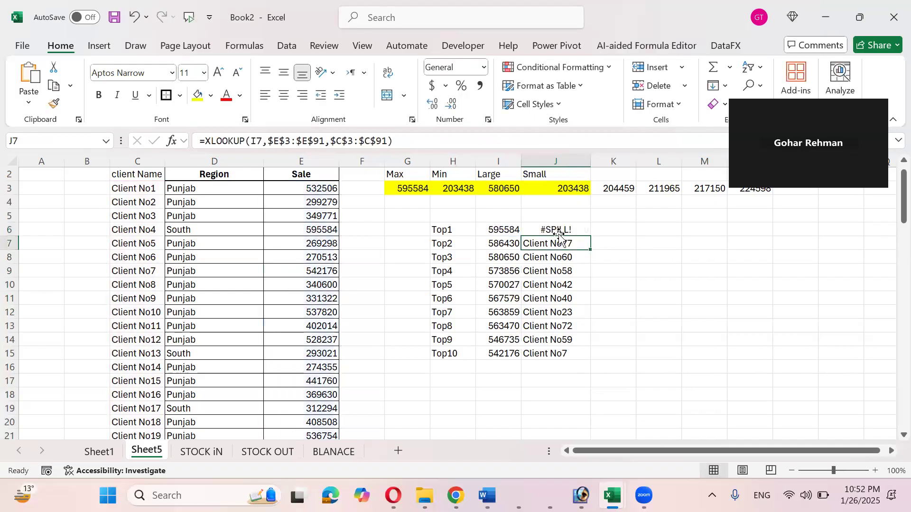
Fill the combined XLOOKUP and LARGE formula from J6 down to J15.
key("Up")
key("ctrl+shift+Down")
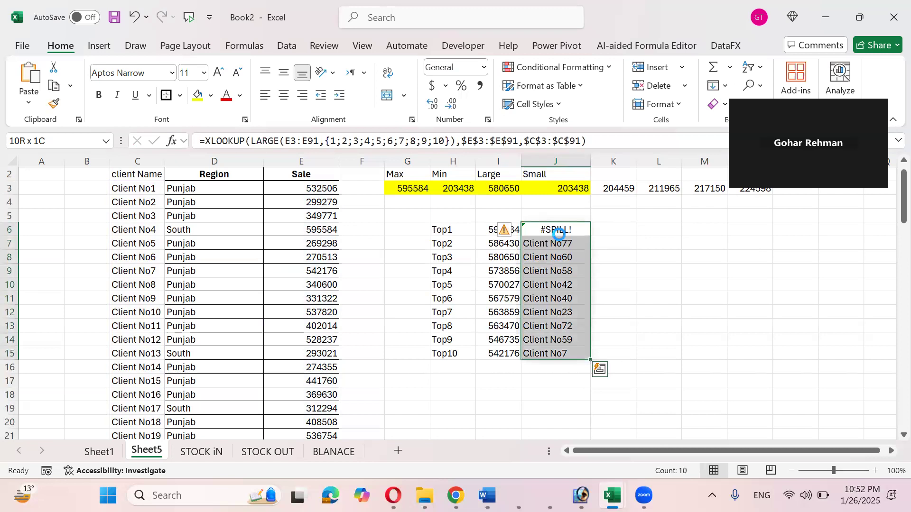
key("ctrl+d")
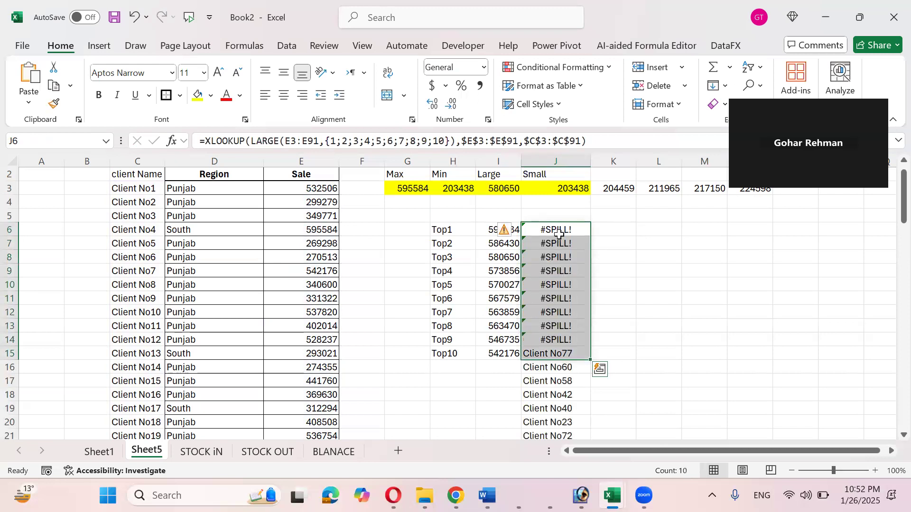
Delete the contents of column J from J7 downward, keeping only the formula in J6.
left_click(559, 242)
key("ctrl+shift+Down")
key("Delete")
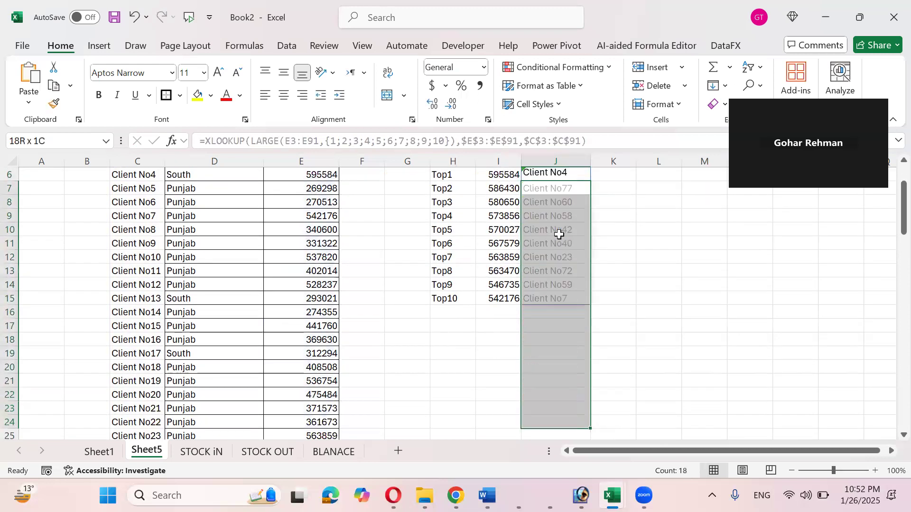
Examine the client results in J6:J15 cell by cell, checking which formula each one shows.
key("Up")
key("Up")
key("Down")
key("Down")
key("Up")
key("Up")
key("Up")
key("Down")
key("Down")
key("Down")
key("Up")
key("Up")
key("Down")
key("Down")
key("Down")
key("Up")
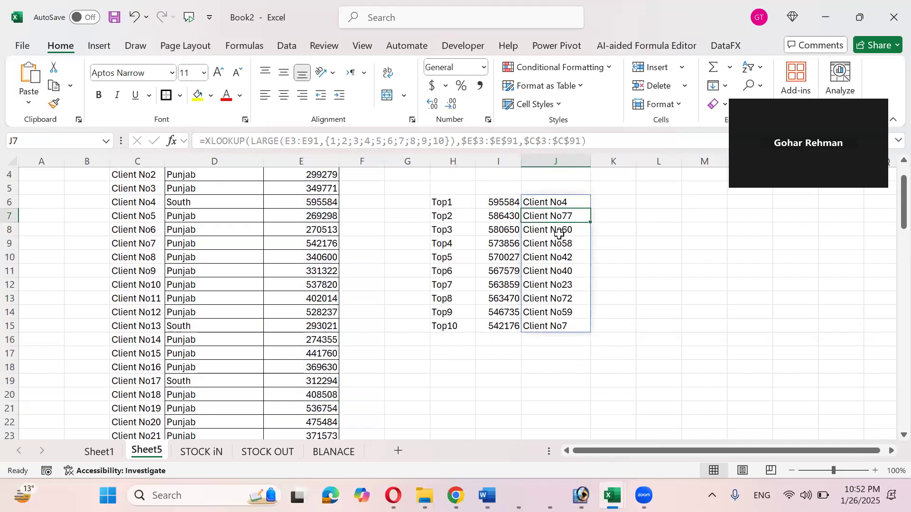
key("ctrl+shift+Down")
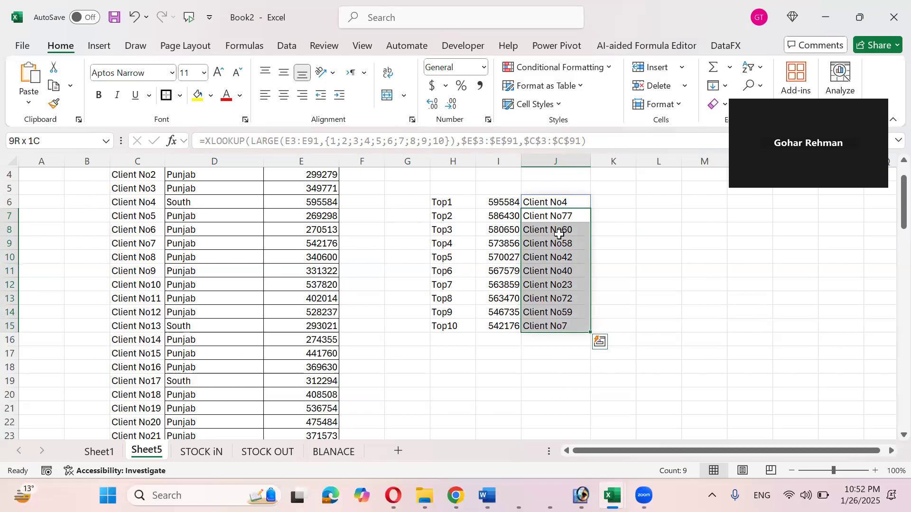
left_click(559, 233)
Delete the top ten sales values in I6:I15 to test the client formula in J6 without them.
key("Up")
key("Up")
key("Left")
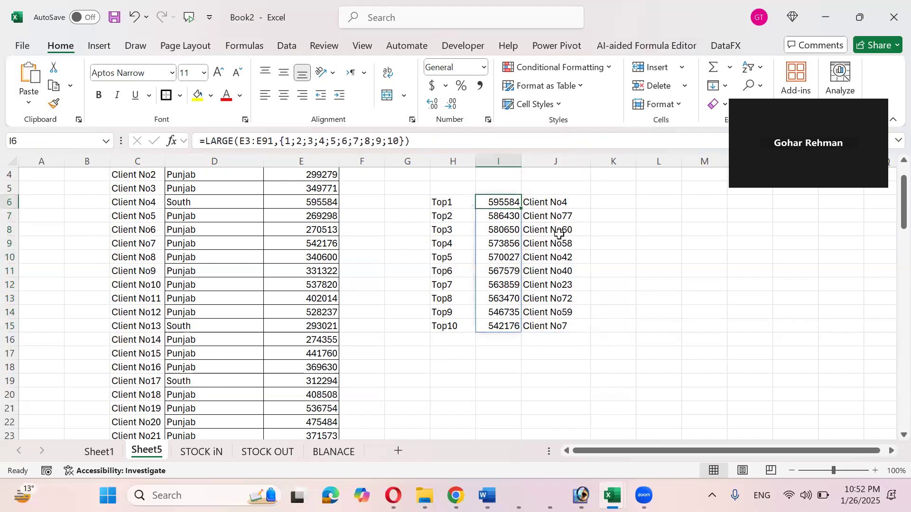
key("ctrl+shift+Down")
key("Delete")
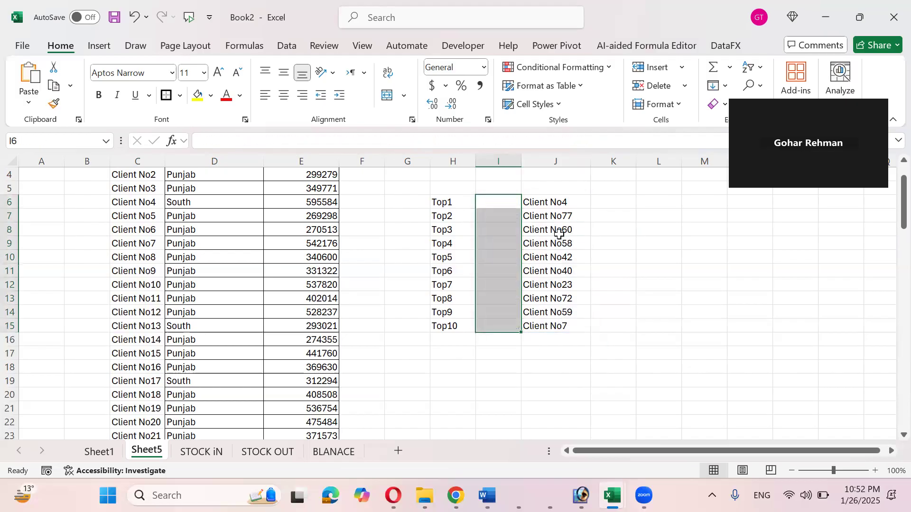
key("Right")
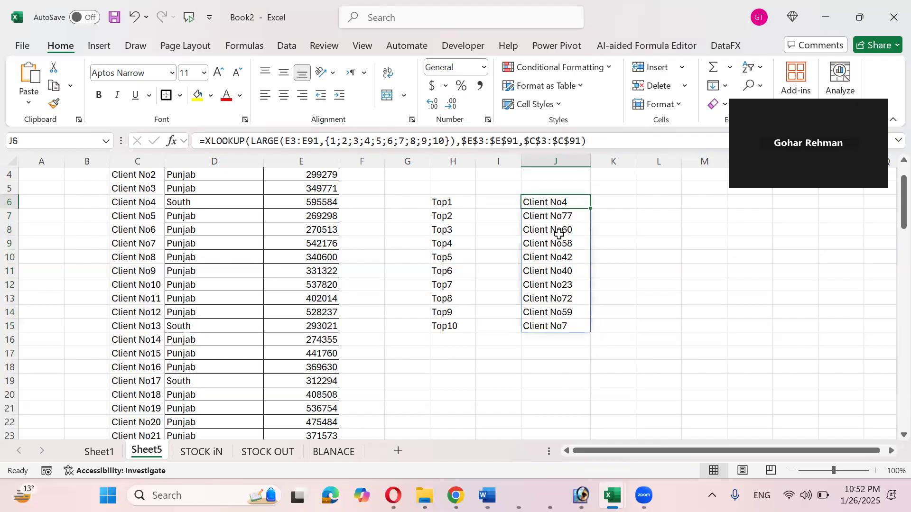
key("Right")
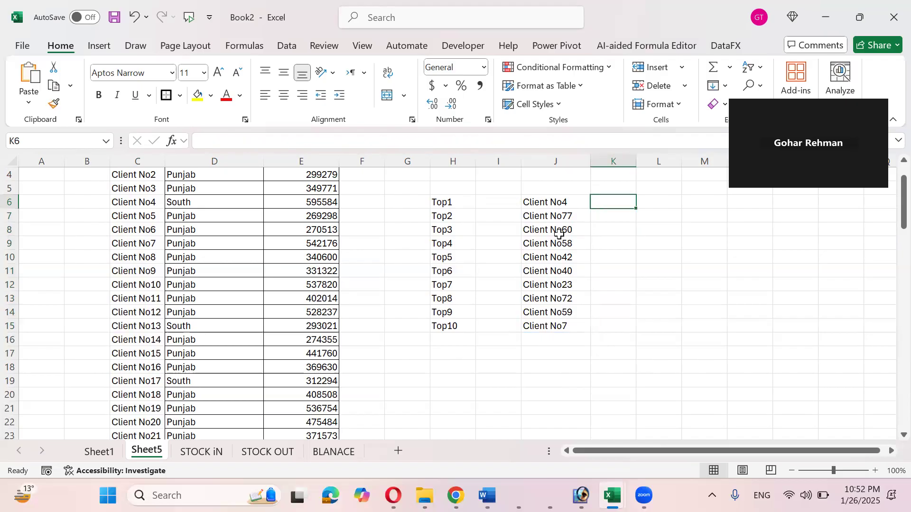
Compare the results in J6:J15 with the client Name column and restore the top ten sales values in I6:I15.
left_click_drag(555, 202, 565, 328)
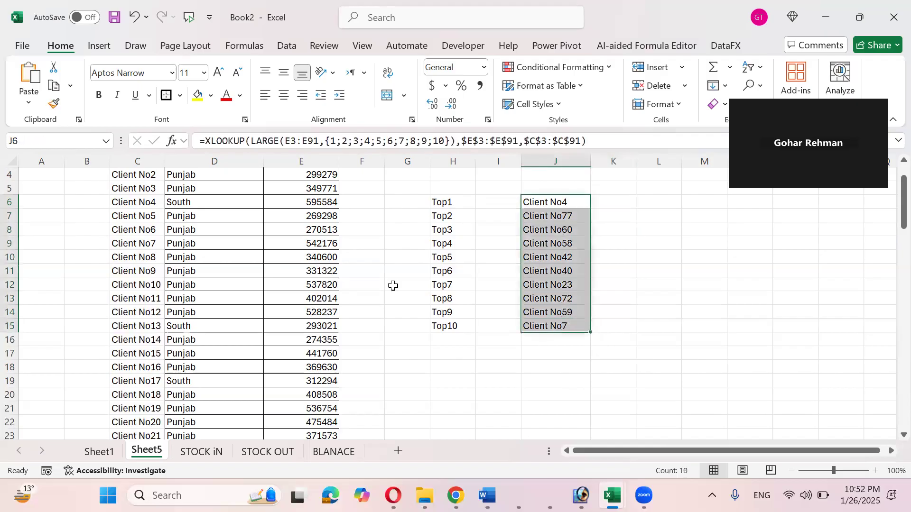
scroll(334, 276, "up", 1)
left_click_drag(155, 201, 157, 267)
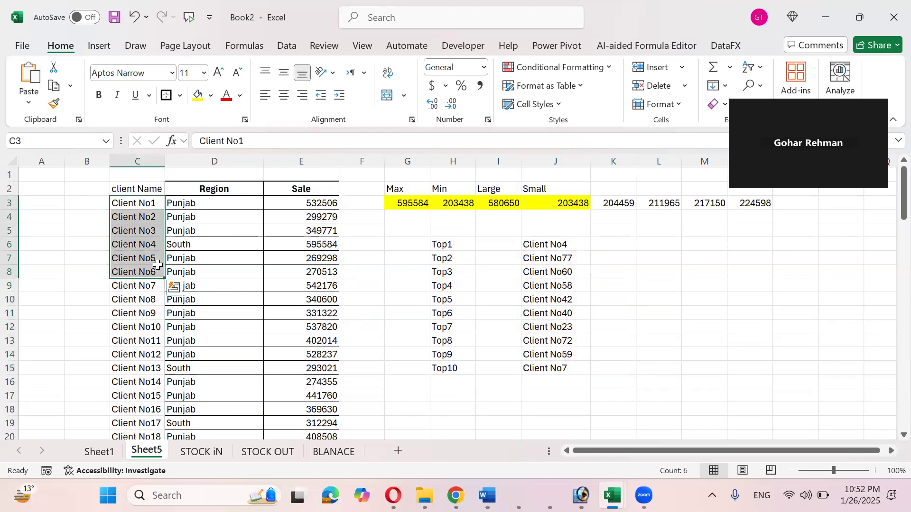
left_click(617, 244)
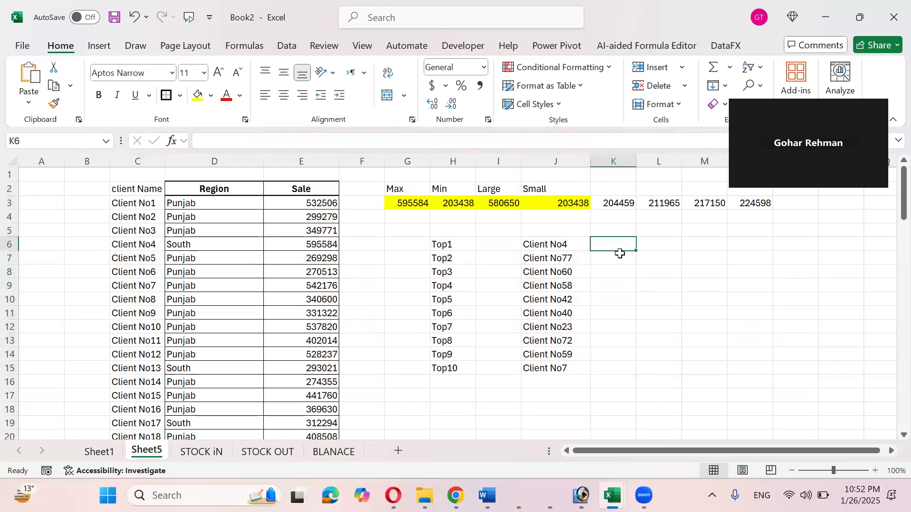
left_click(495, 243)
key("ctrl+v")
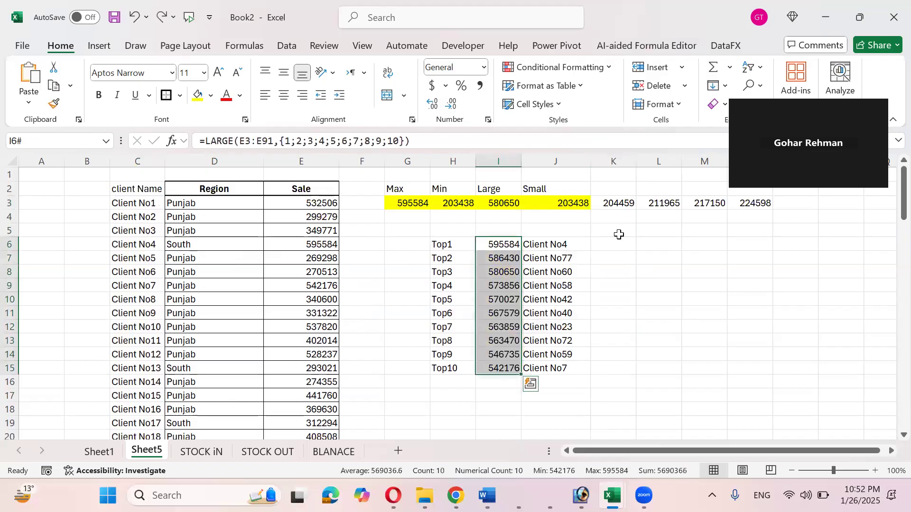
Enter a VLOOKUP in K6 that finds client J6 in C3:E91 and returns column 3, leaving the range_lookup argument empty.
left_click(616, 242)
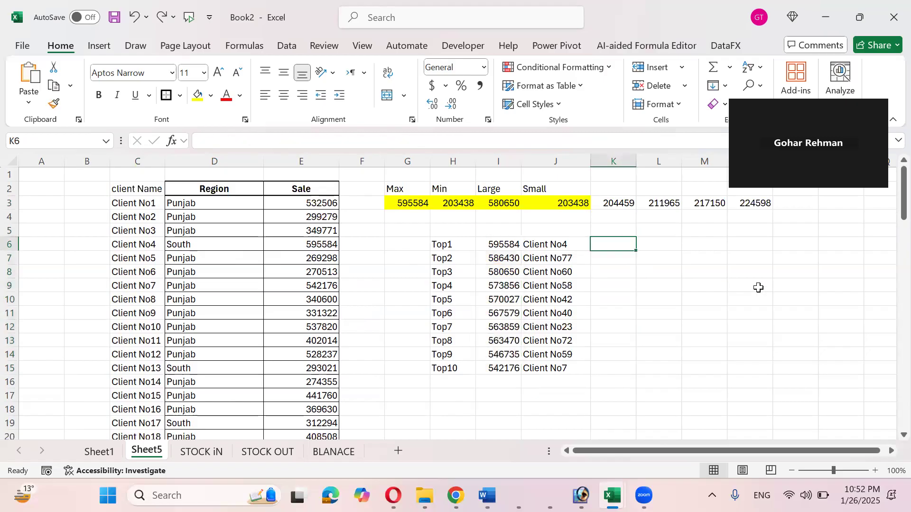
key("Left")
key("ctrl+shift+Down")
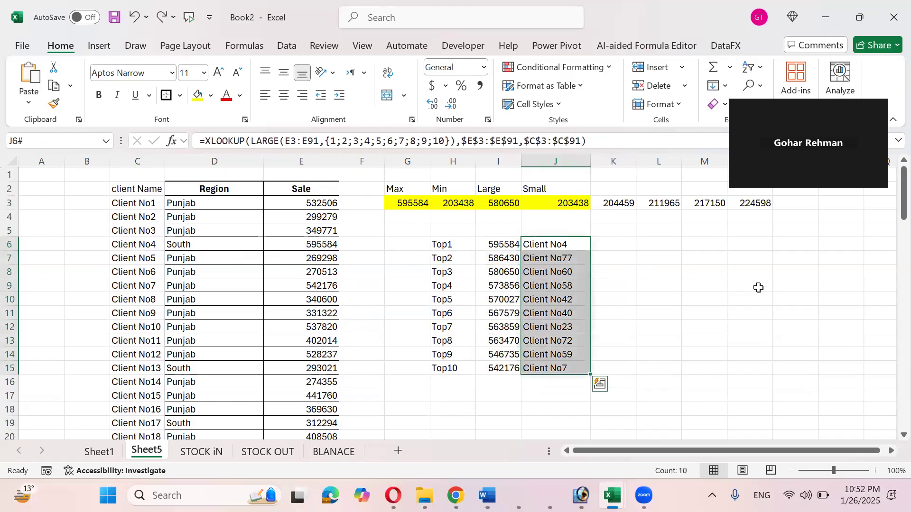
key("Right")
type("=")
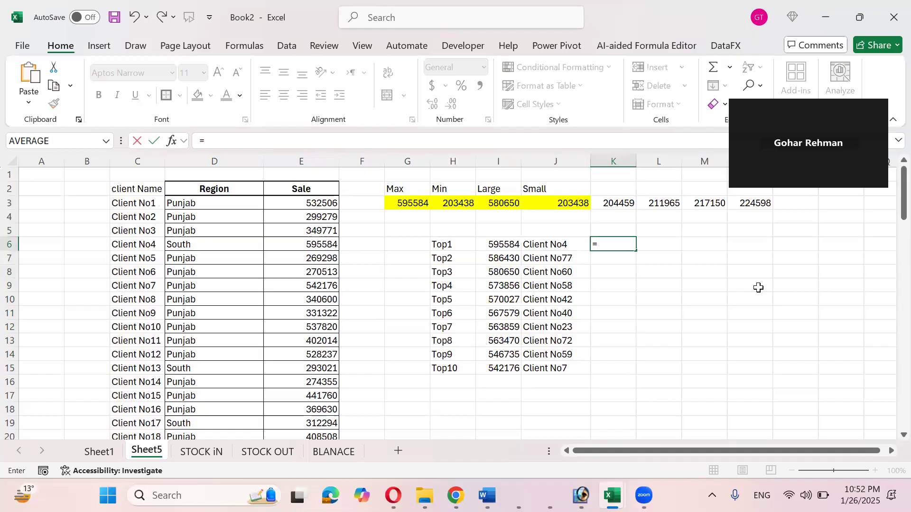
type("vlo")
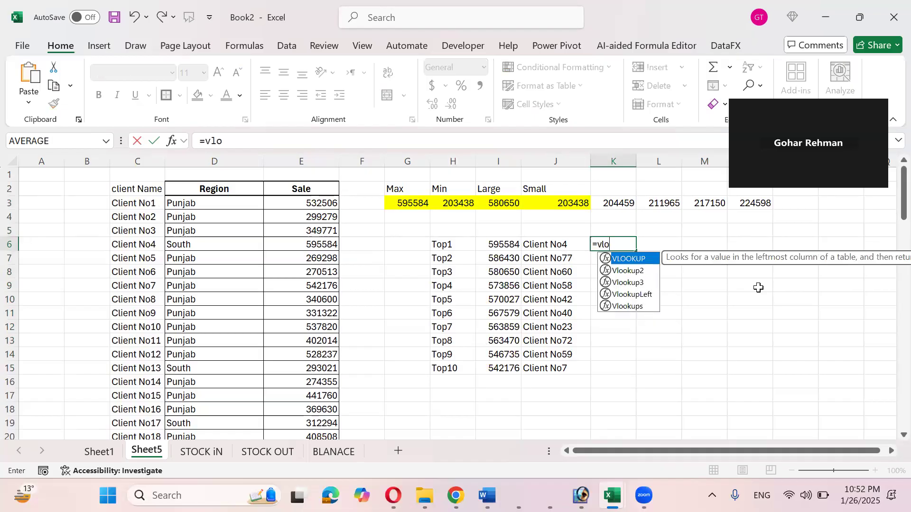
key("Tab")
key("Left")
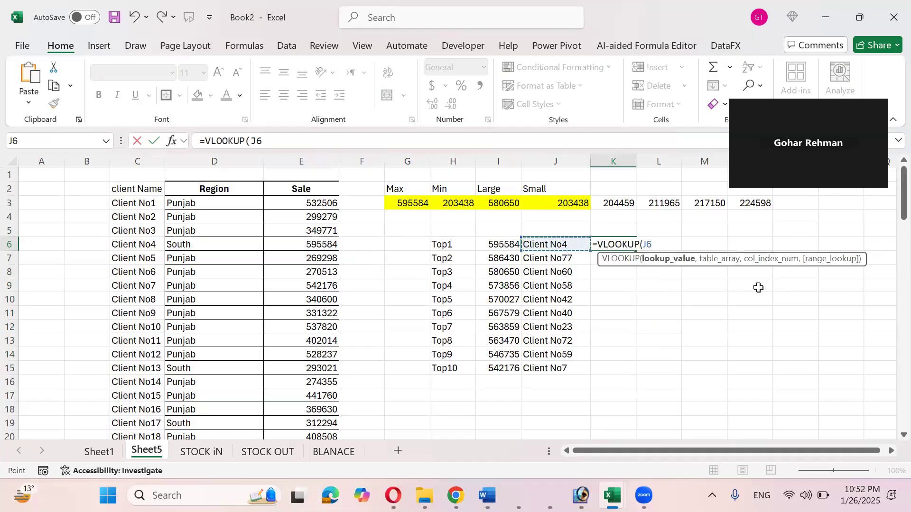
type(",")
key("Left")
key("Left")
key("Left")
key("Left")
key("Left")
key("Left")
key("Left")
key("Left")
key("Up")
key("Up")
key("Up")
key("shift+Right")
key("shift+Right")
key("shift+Right")
key("shift+Left")
key("ctrl+shift+Down")
scroll(758, 288, "up", 20)
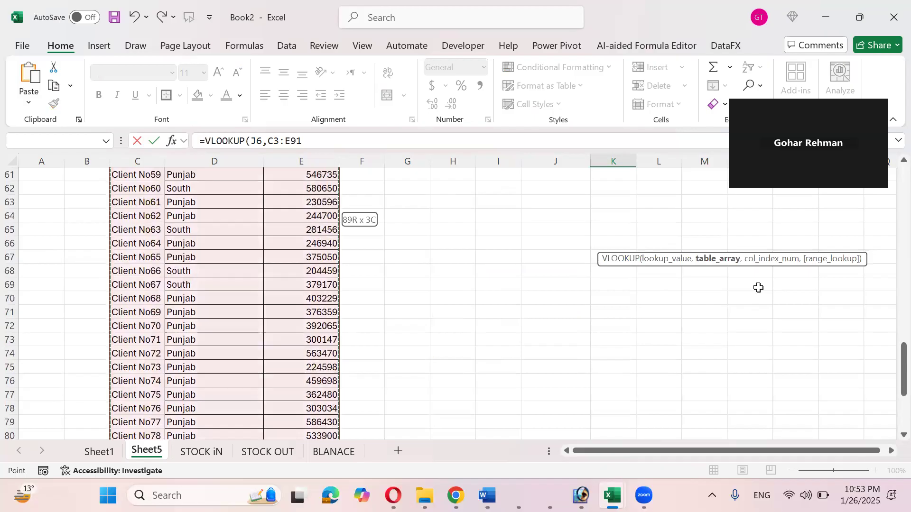
scroll(758, 288, "up", 3)
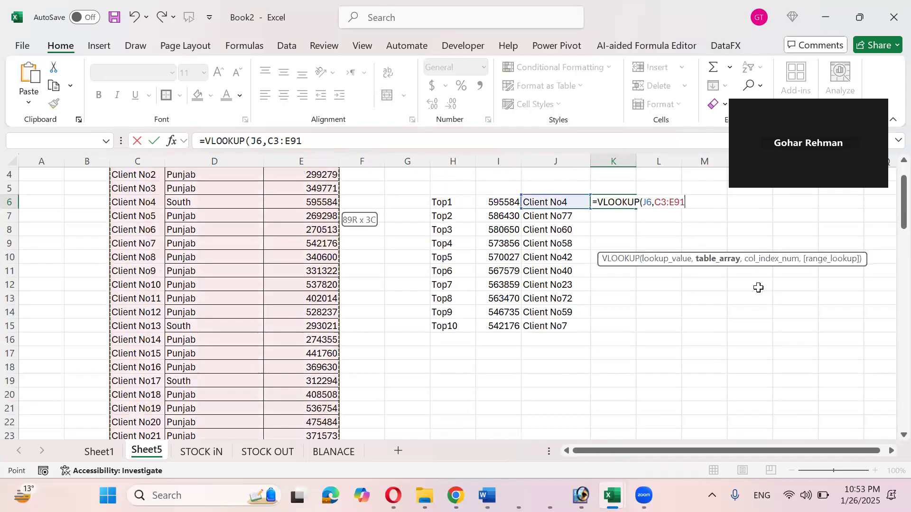
type(",")
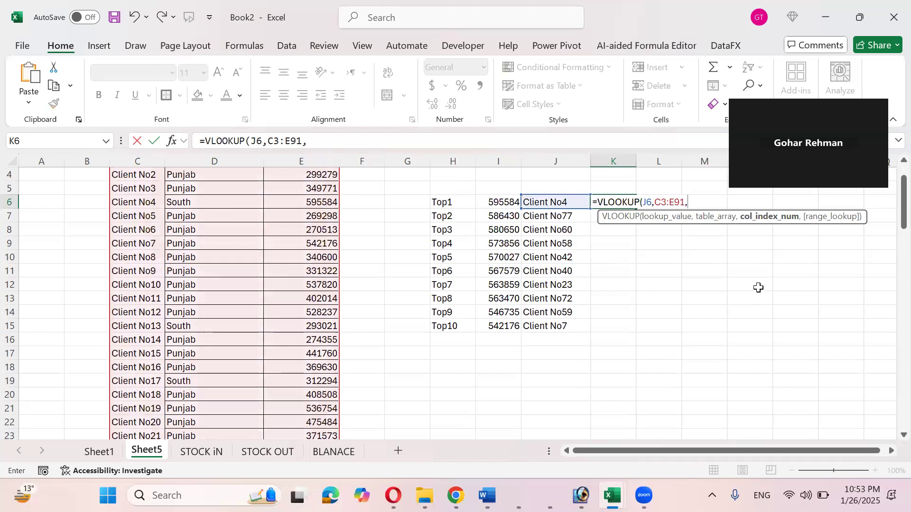
scroll(758, 288, "up", 1)
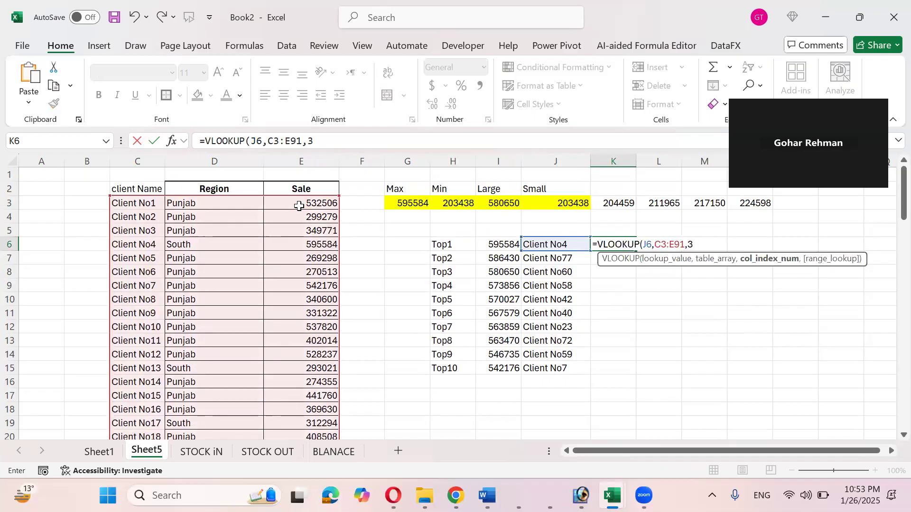
type(",)")
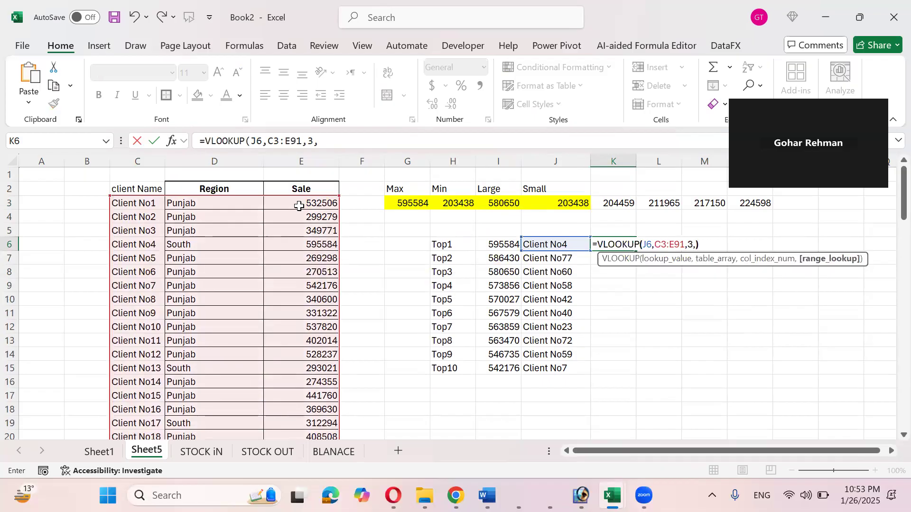
key("ctrl+Return")
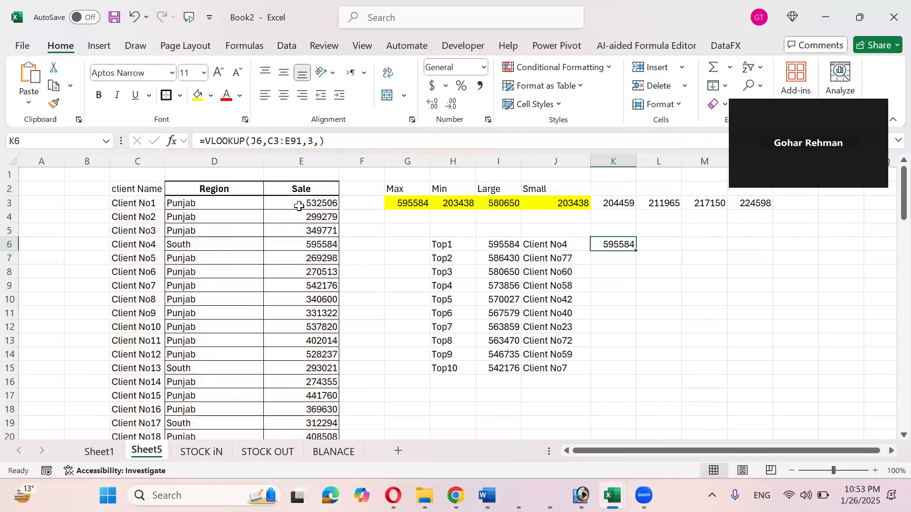
Compare the K6 result with I6 and make the C3:E91 table range in K6's VLOOKUP absolute.
left_click(498, 245)
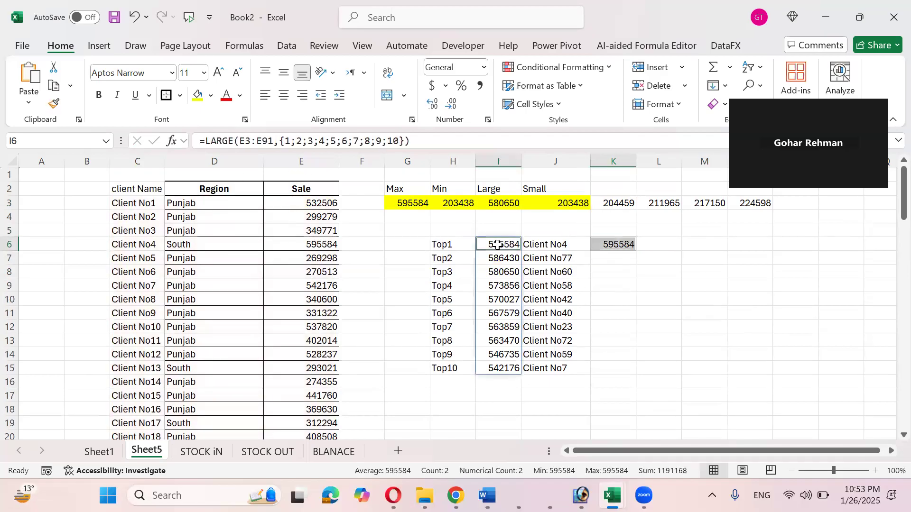
left_click(628, 245)
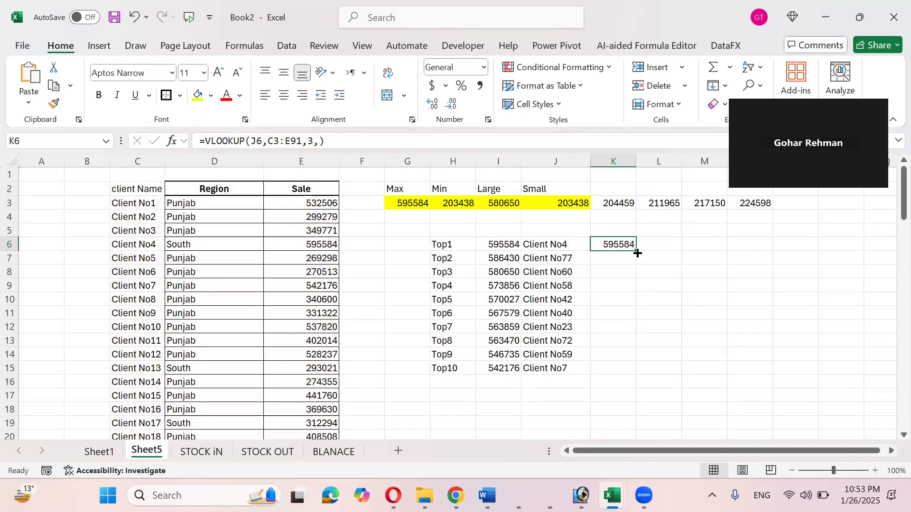
key("F2")
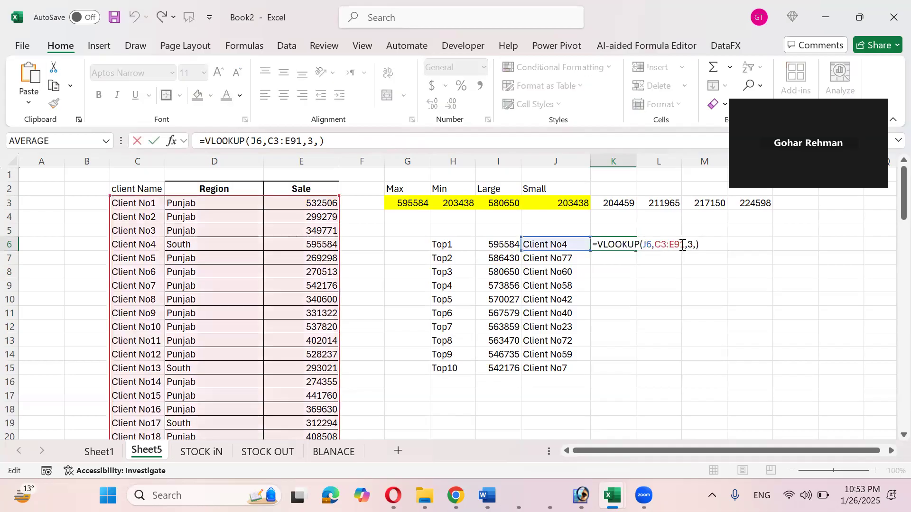
double_click(676, 245)
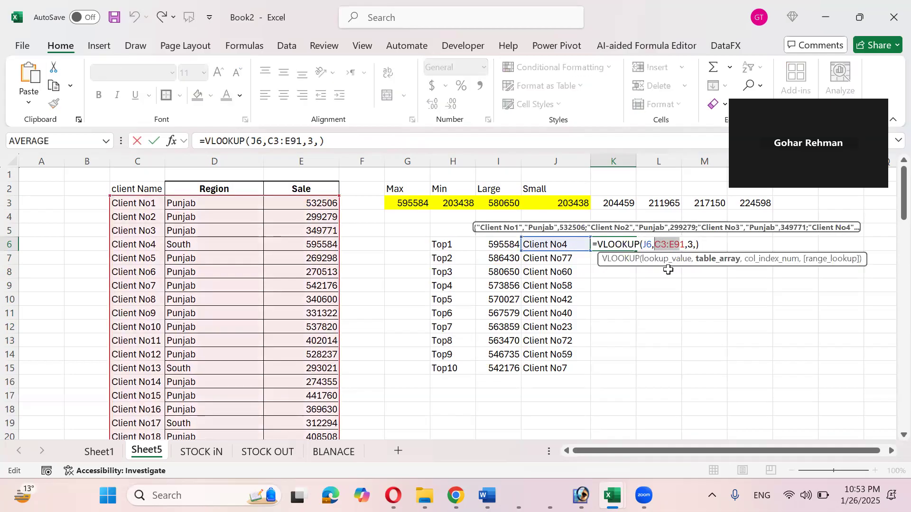
key("F4")
key("Return")
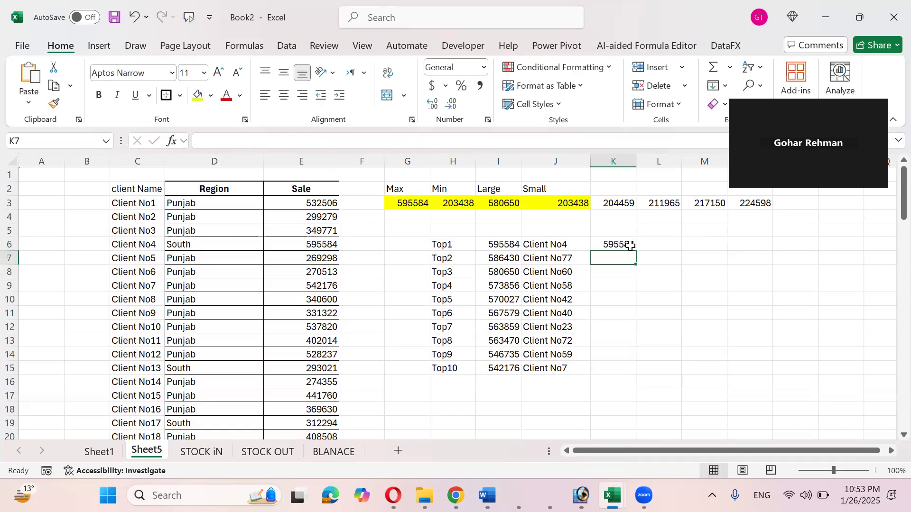
Copy the VLOOKUP in K6 down through K15 and compare its results with the top ten sales in column I.
left_click(629, 244)
left_click_drag(638, 249, 621, 367)
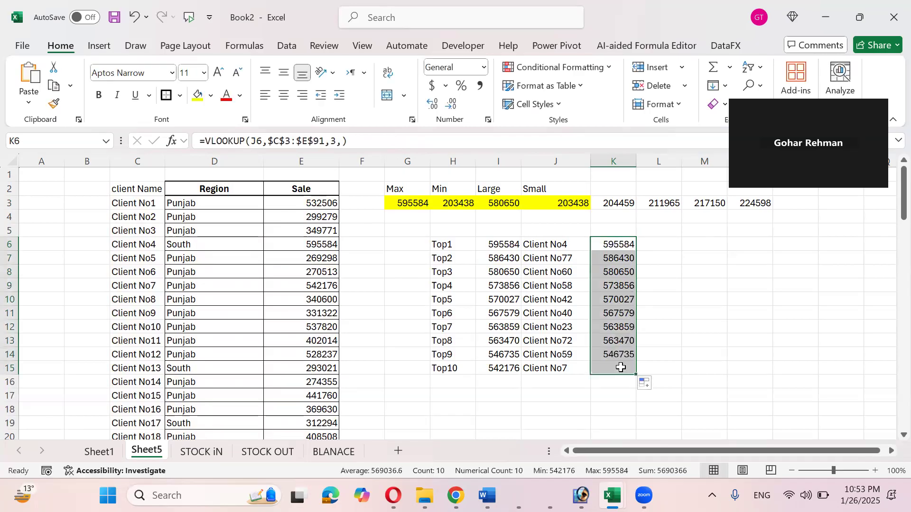
left_click(620, 246)
left_click(507, 242)
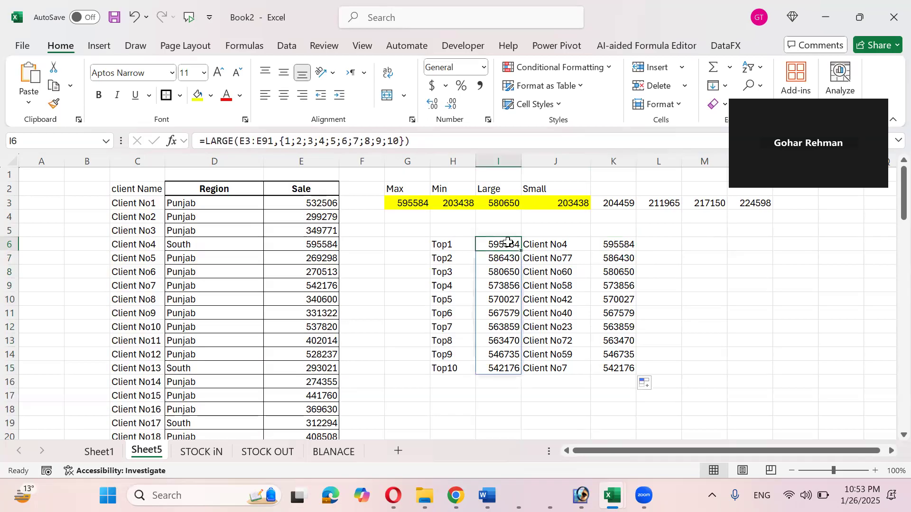
left_click(611, 243)
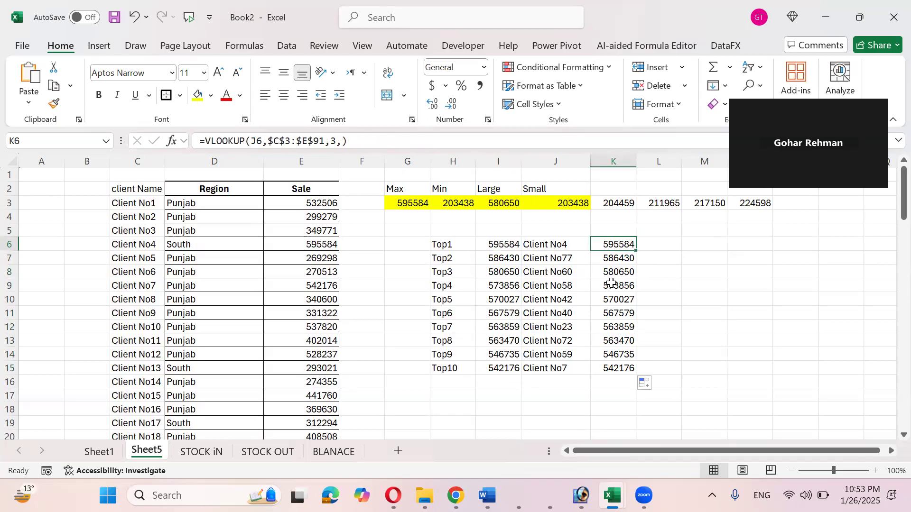
key("F2")
key("Escape")
List the function names Xlookup, Vlookup and Match in G19:G21, below the top ten table.
scroll(513, 293, "down", 2)
scroll(512, 291, "up", 2)
scroll(488, 326, "down", 2)
left_click(423, 340)
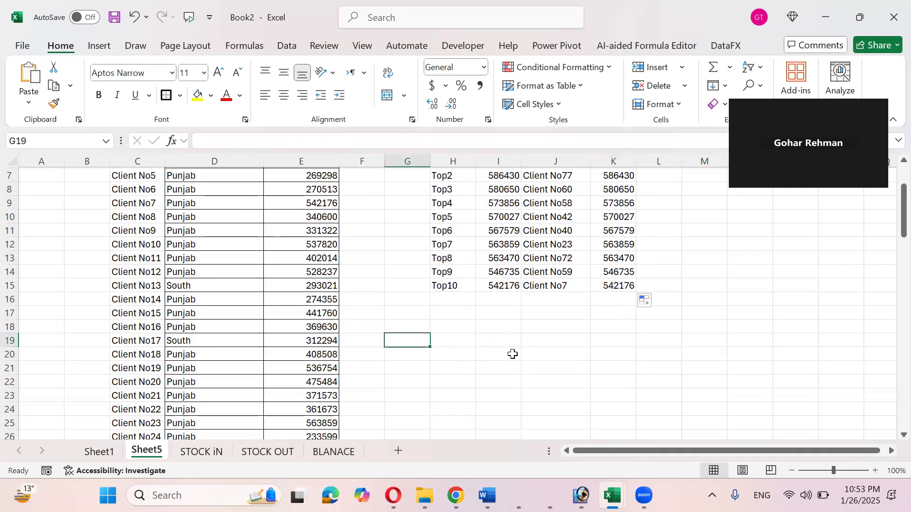
type("Xlookup")
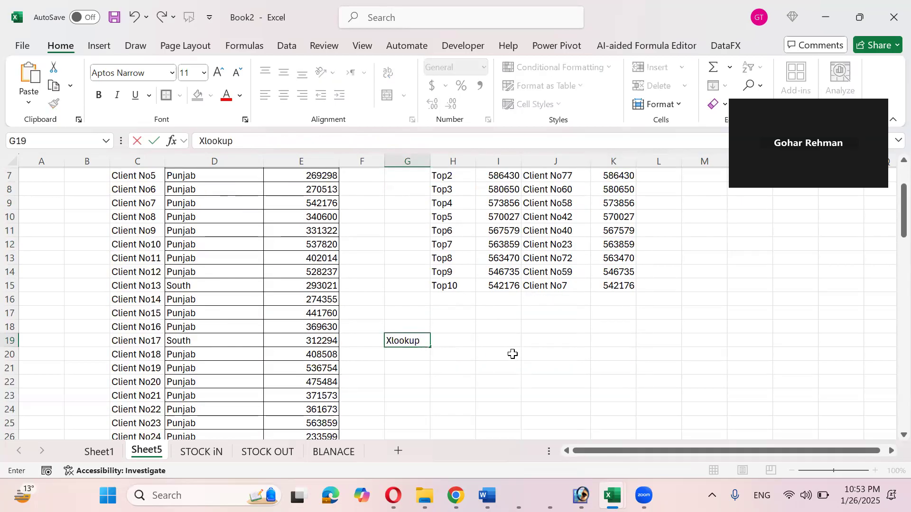
key("Return")
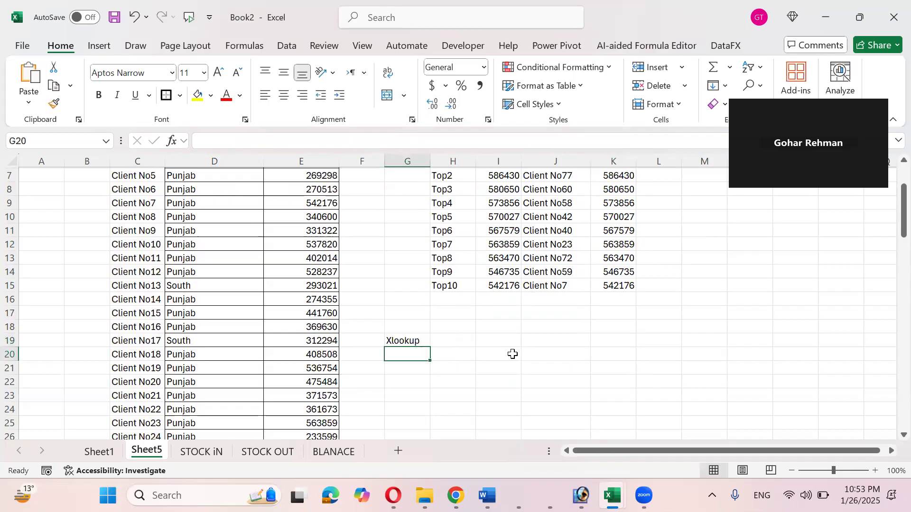
type("VLookup")
key("Return")
type("Match")
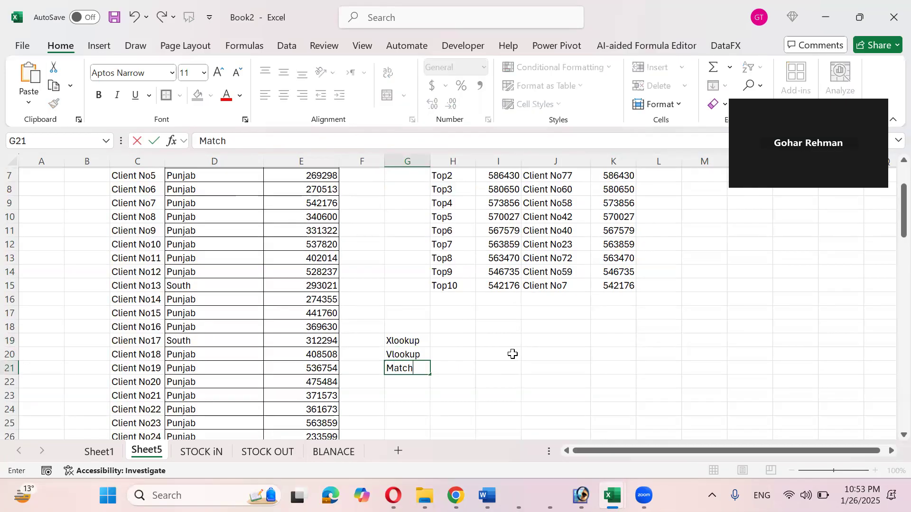
key("Return")
Add index in G22 beneath the Match entry.
key("Up")
key("Up")
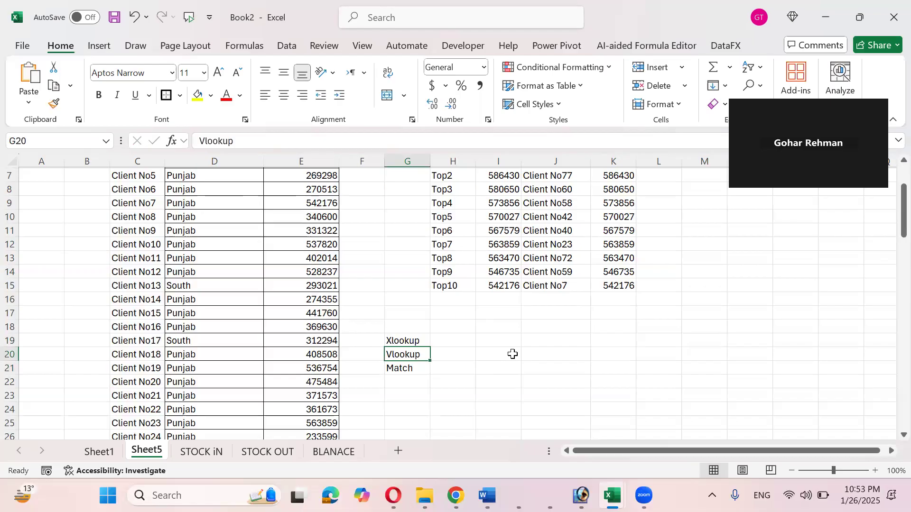
key("Up")
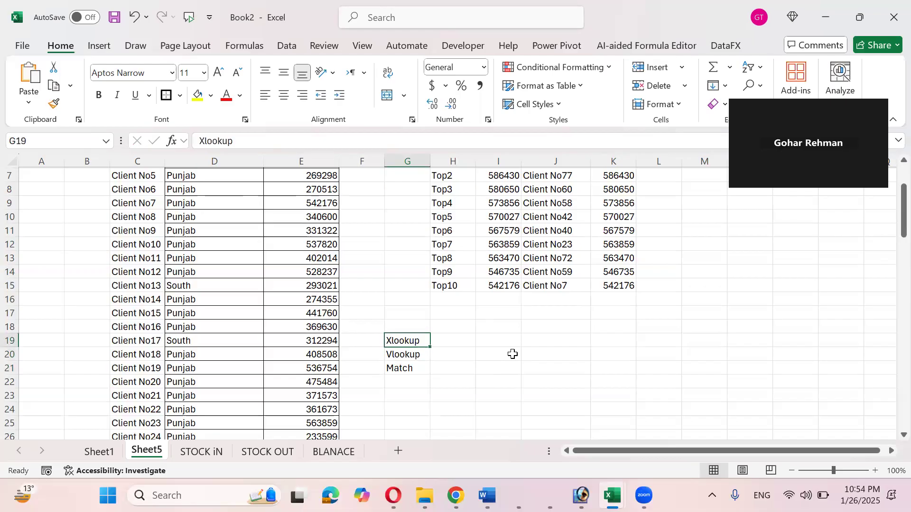
key("Down")
key("Down")
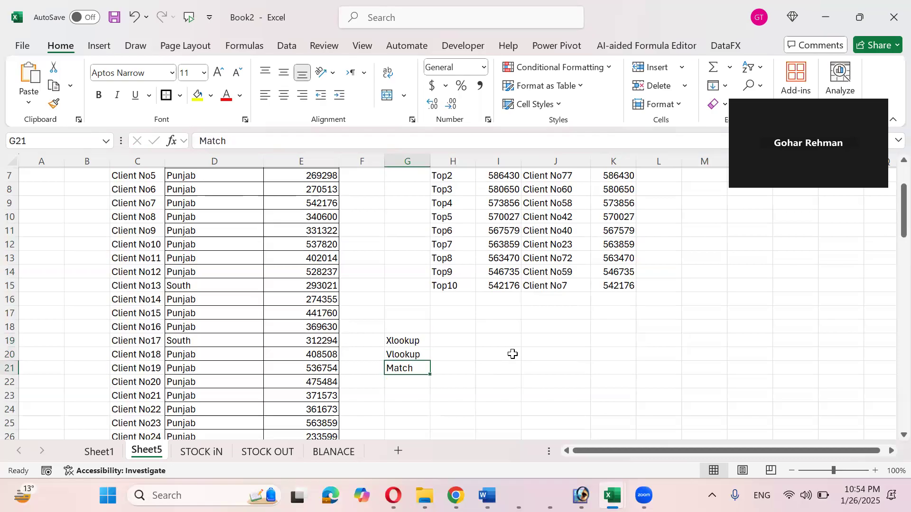
key("Left")
key("Down")
key("Right")
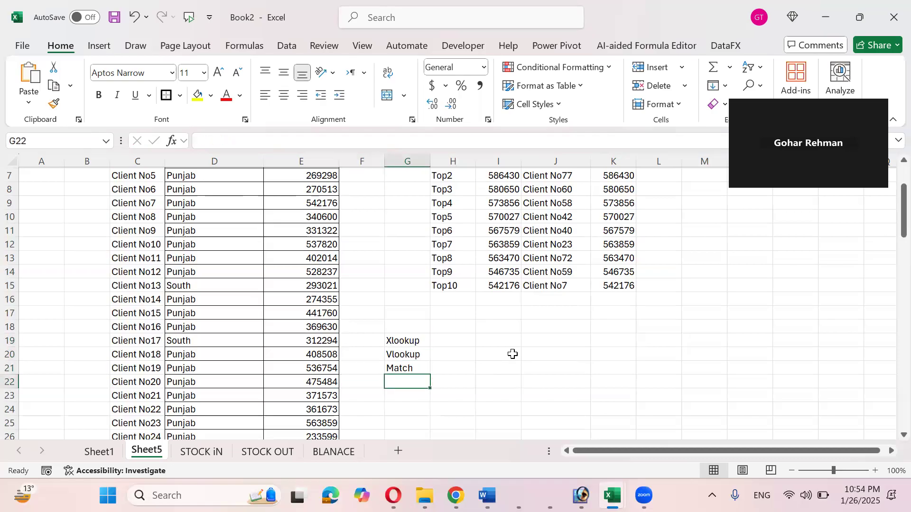
type("index")
key("Return")
key("Up")
Examine the top ten sales and client results alongside the Match and index entries in G21:G22.
scroll(485, 354, "up", 2)
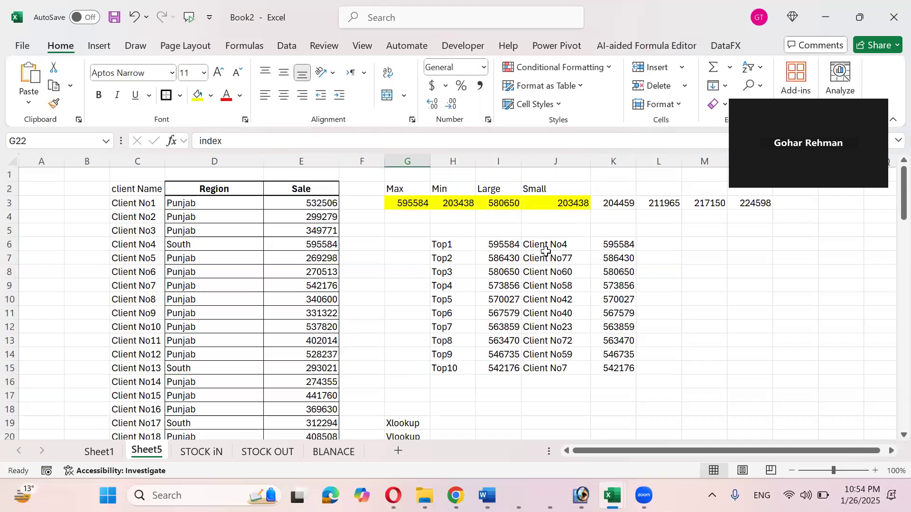
left_click(515, 246)
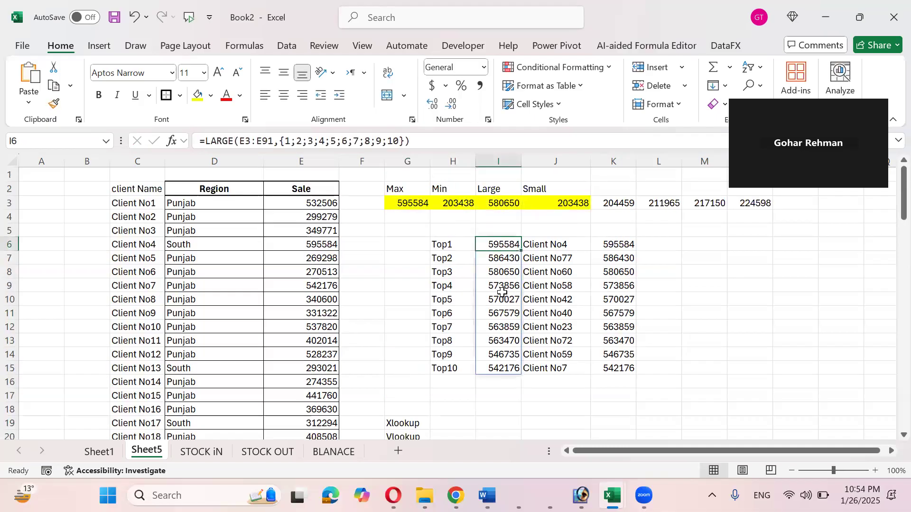
left_click(553, 273)
scroll(493, 327, "down", 2)
left_click_drag(421, 367, 415, 382)
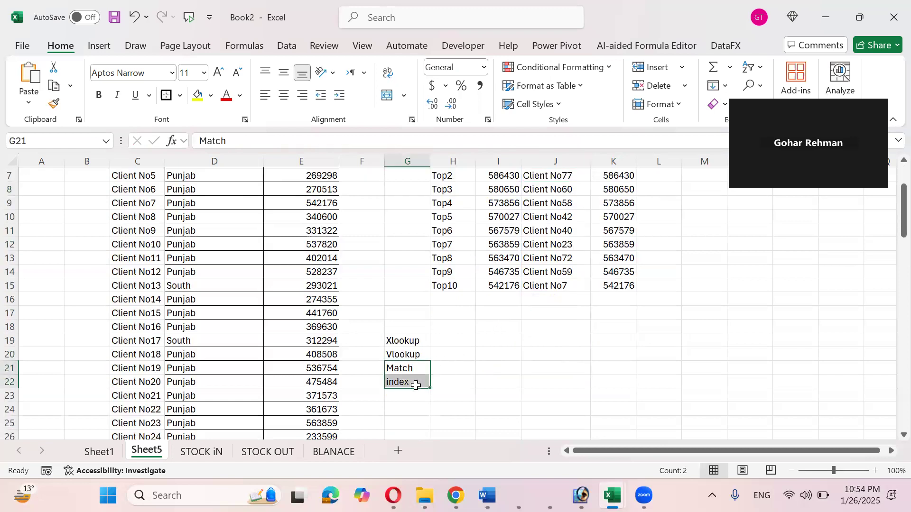
scroll(416, 385, "up", 2)
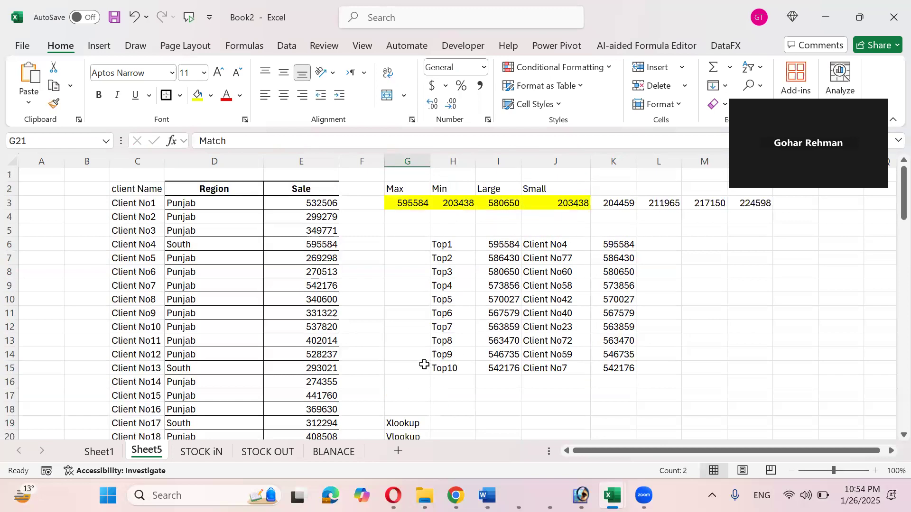
scroll(424, 364, "down", 2)
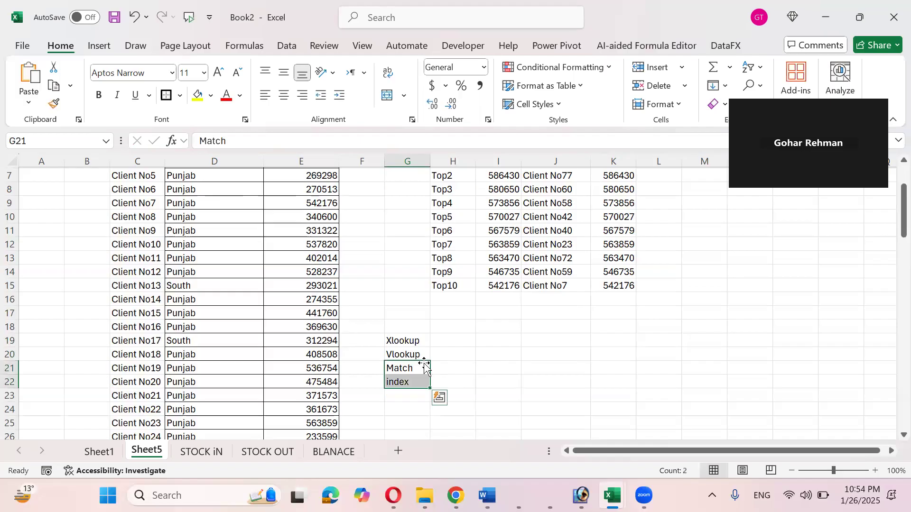
scroll(424, 366, "up", 1)
scroll(425, 363, "up", 1)
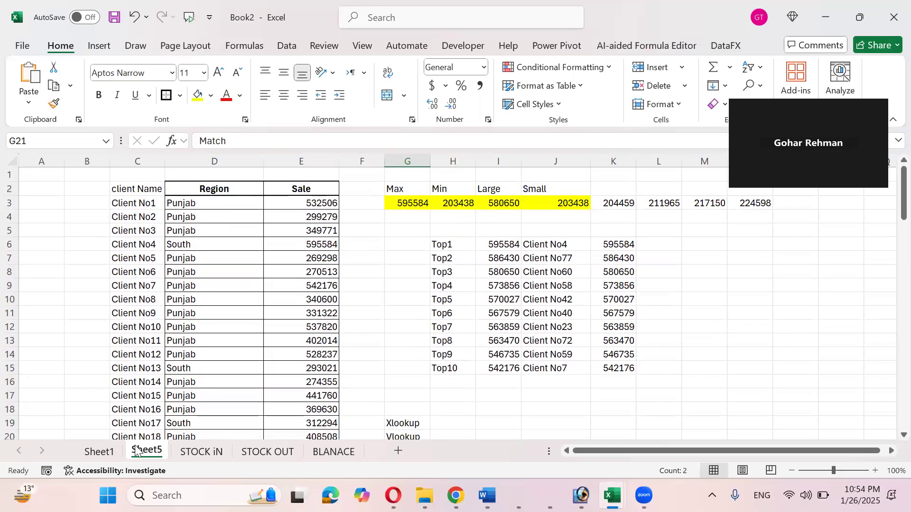
Review the sales table headers A1:F1 on Sheet1 and add a new worksheet after Sheet1.
left_click(100, 452)
scroll(188, 308, "up", 20)
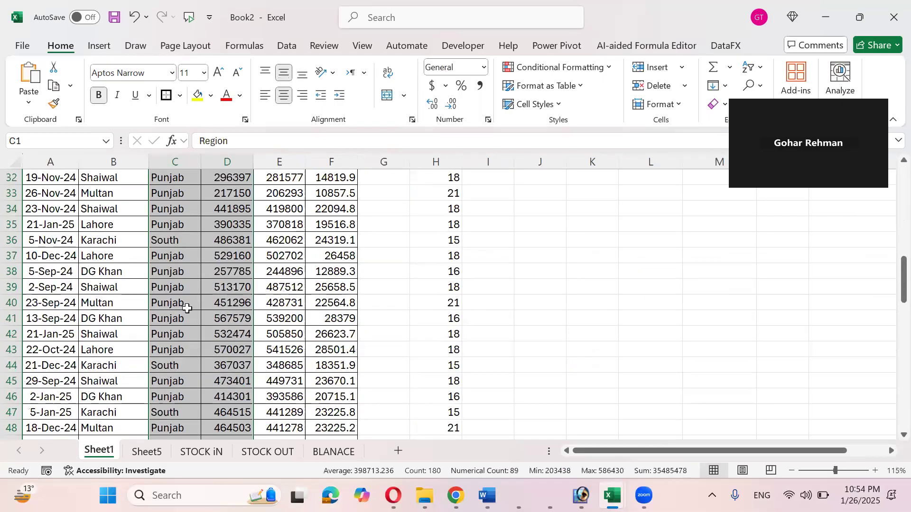
left_click_drag(64, 179, 309, 181)
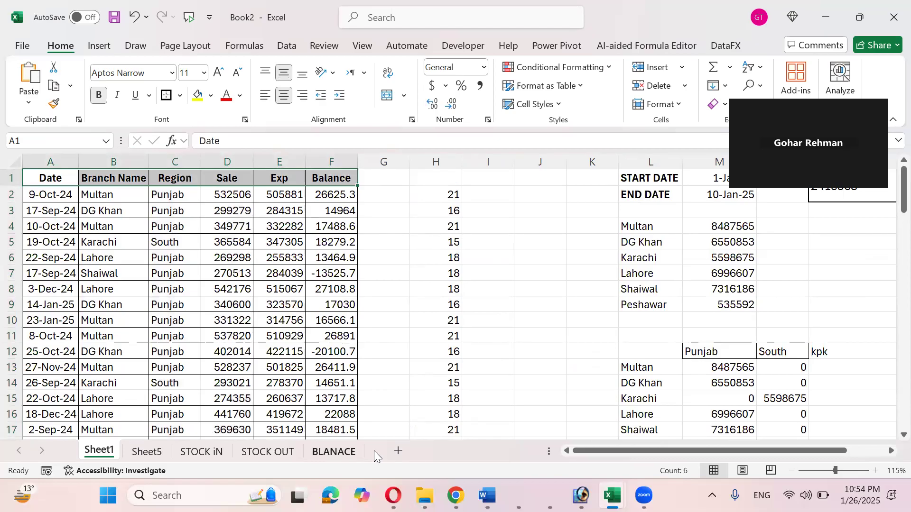
left_click(398, 450)
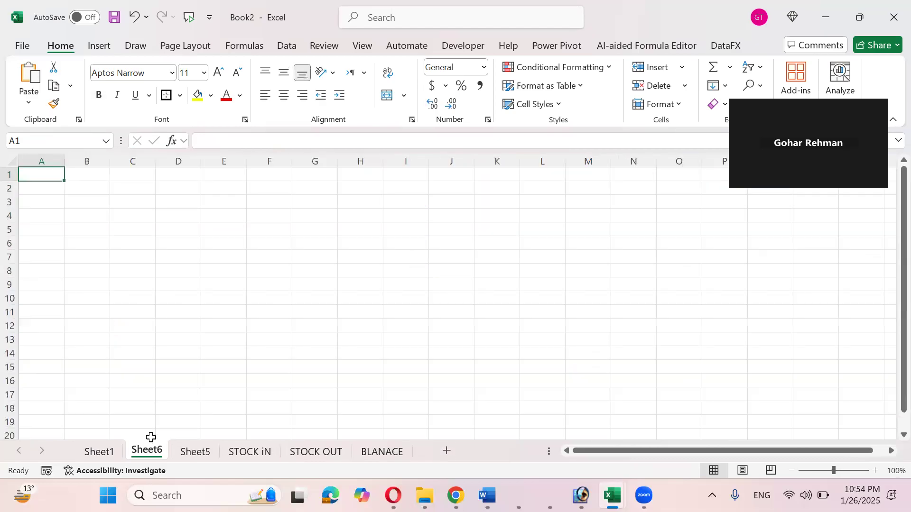
Insert a blank column before the Date column on Sheet1.
left_click(99, 450)
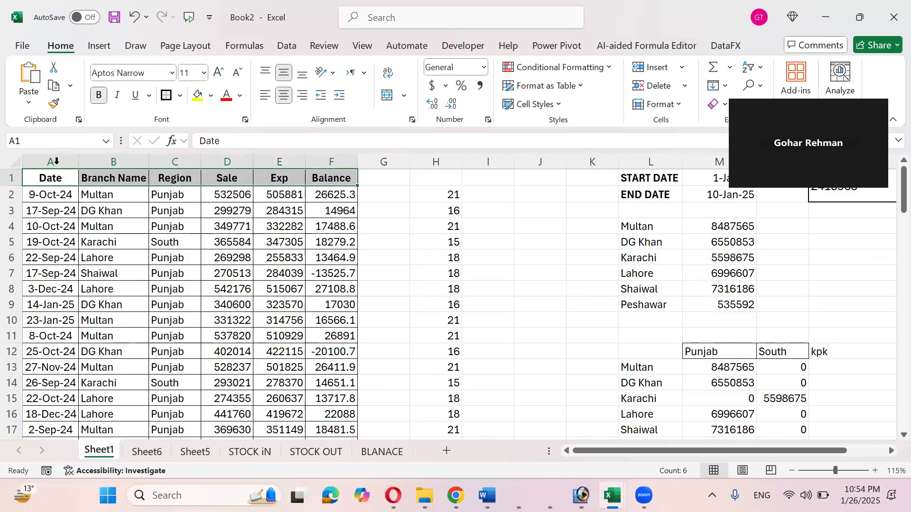
left_click(56, 161)
right_click(56, 161)
left_click(94, 304)
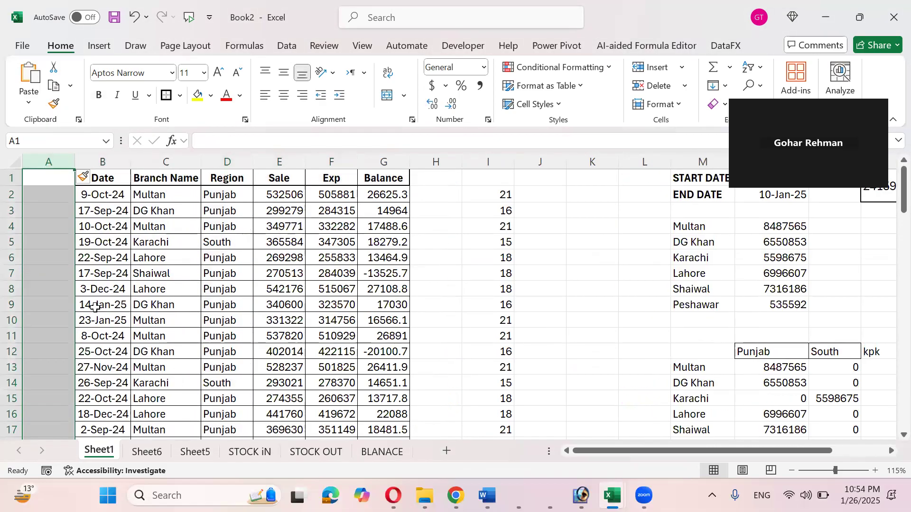
Enter the heading Invoice NO in A1 of Sheet1.
left_click(57, 178)
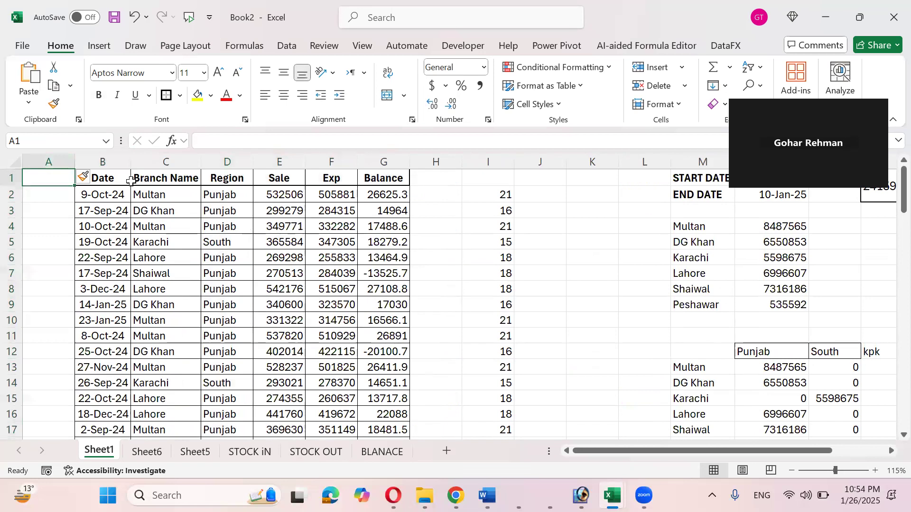
type("In")
type("voce")
key("BackSpace")
type("ce")
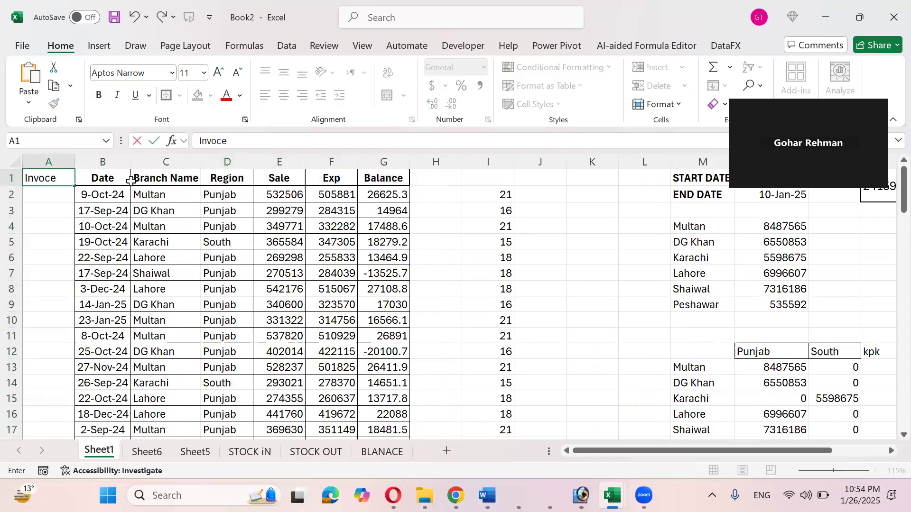
key("BackSpace")
key("BackSpace")
type("ice NO")
key("Return")
Enter LHR345 in A2 and fill the invoice number series down to the last row of the sales table.
type("LH")
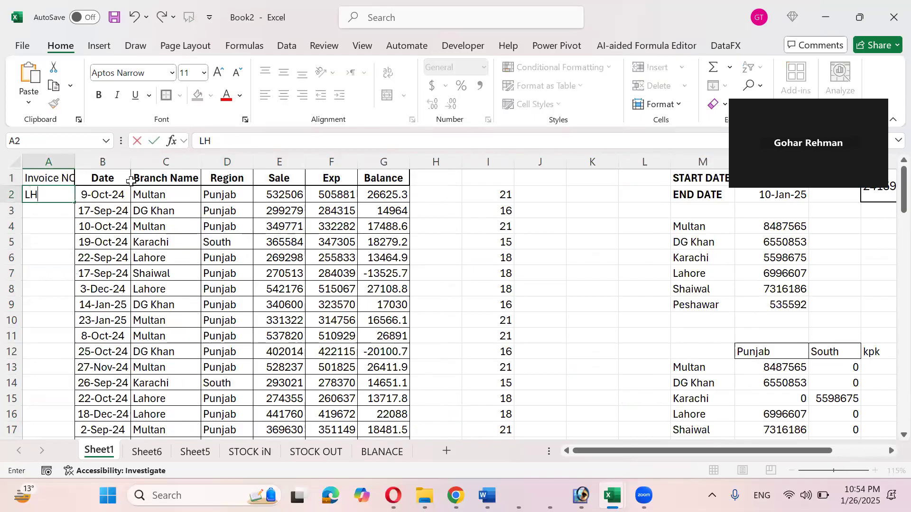
type("R345")
key("ctrl+Return")
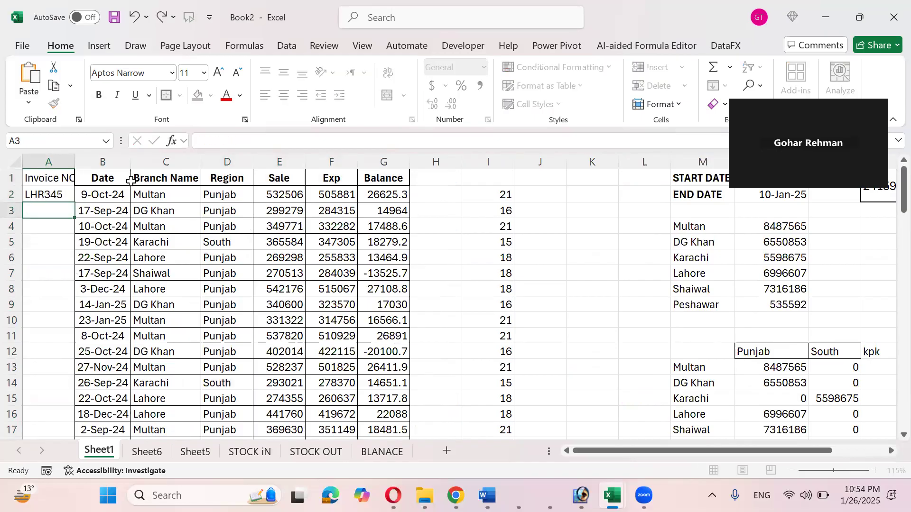
double_click(74, 202)
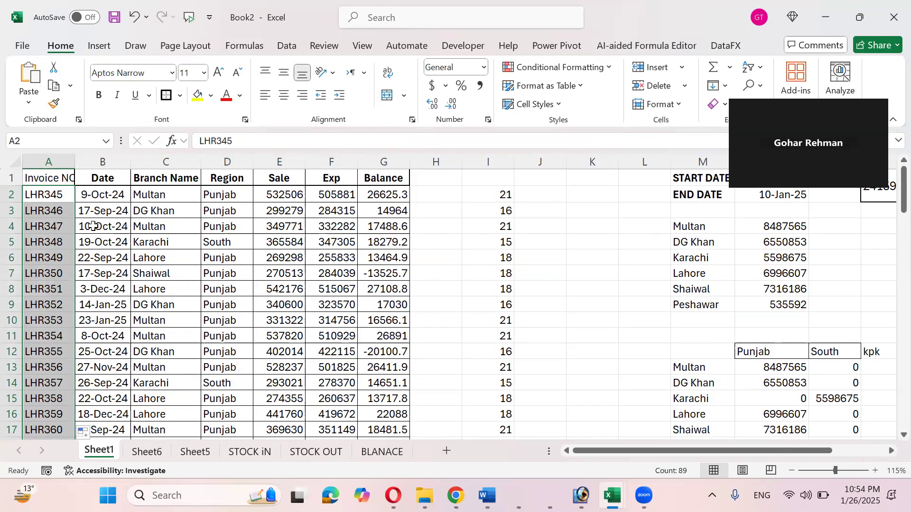
Copy the headers A1:G1 from Sheet1 and paste them on Sheet6 starting at B3.
left_click_drag(66, 179, 366, 179)
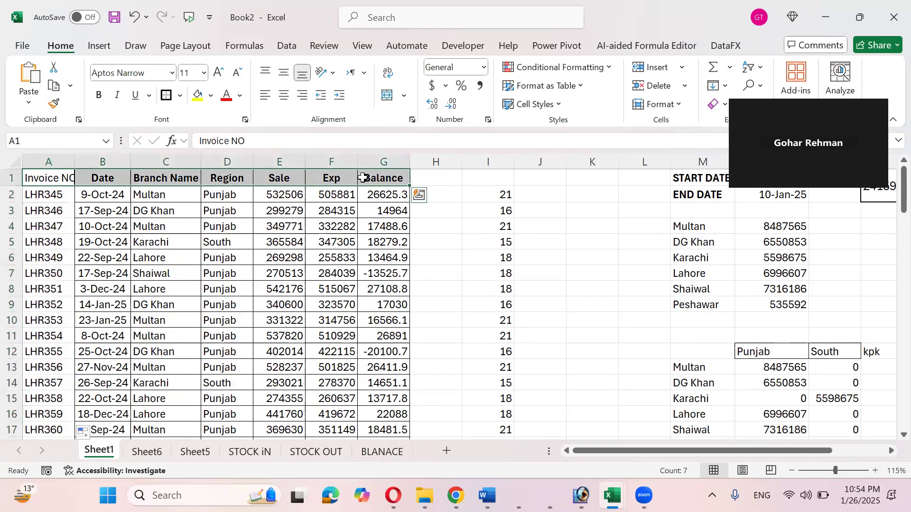
key("ctrl+c")
left_click(146, 451)
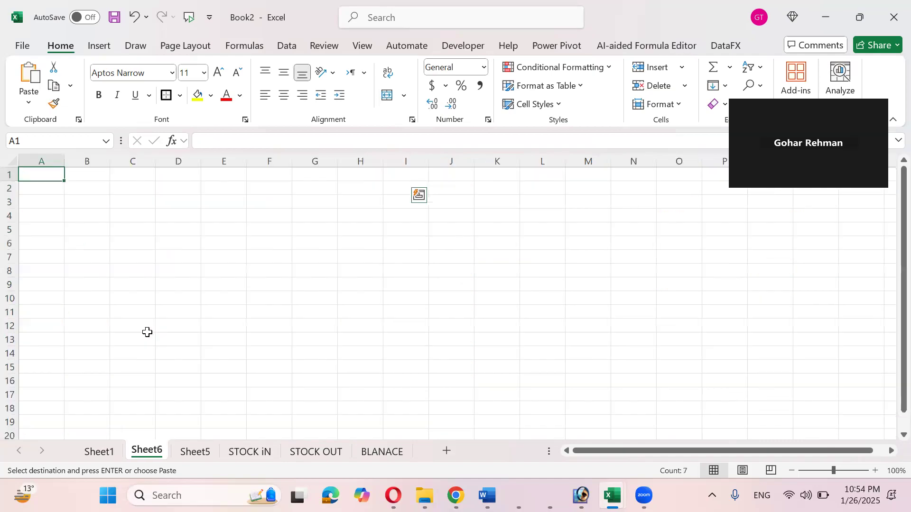
left_click(105, 205)
key("ctrl+v")
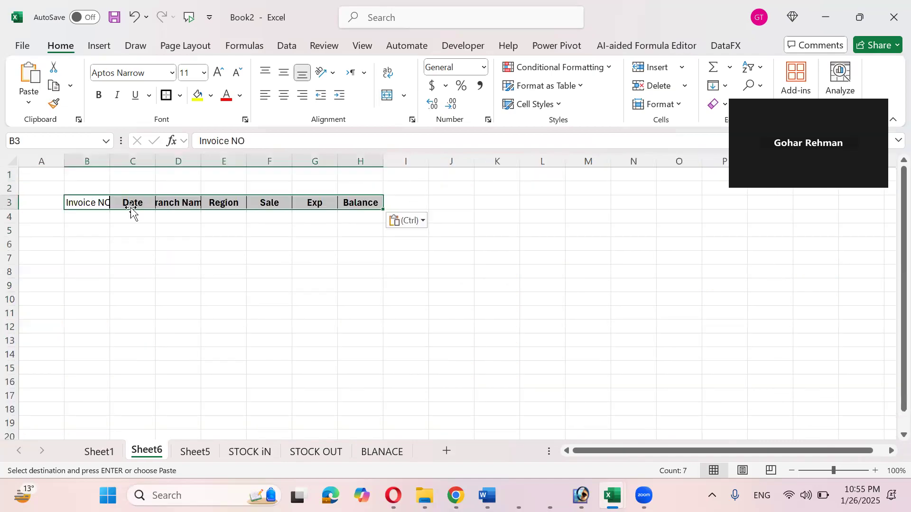
Move the Invoice NO heading on Sheet6 from B3 to B1.
left_click(107, 201)
key("ctrl+c")
key("Up")
key("Up")
key("ctrl+v")
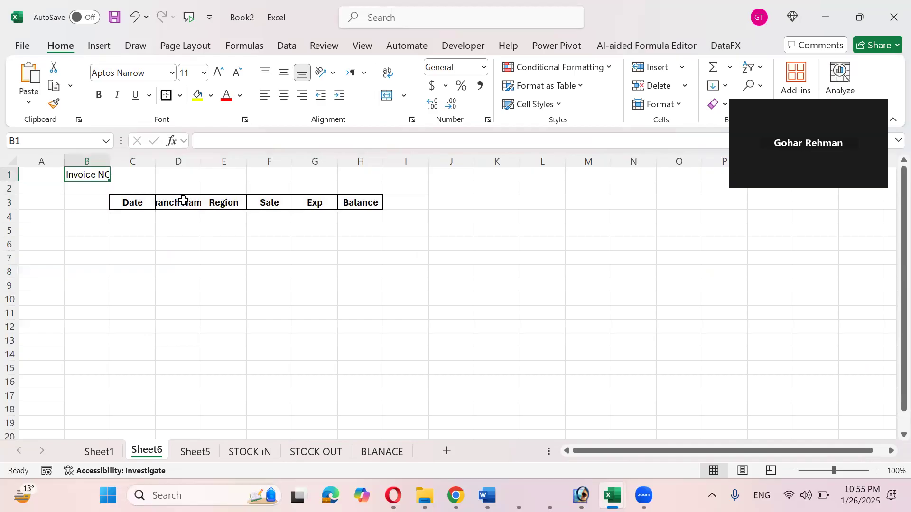
Widen column B to fit Invoice NO and widen column D well beyond the Branch Name heading.
left_click_drag(111, 161, 115, 161)
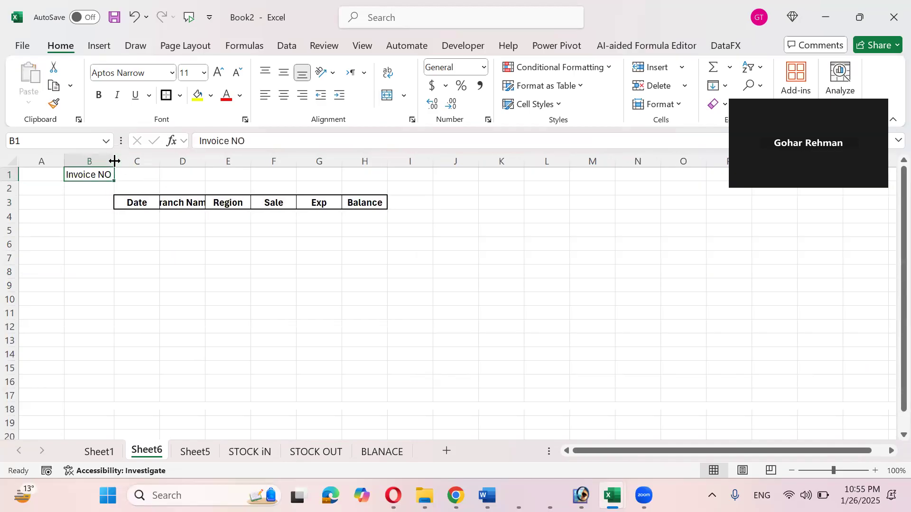
left_click(144, 174)
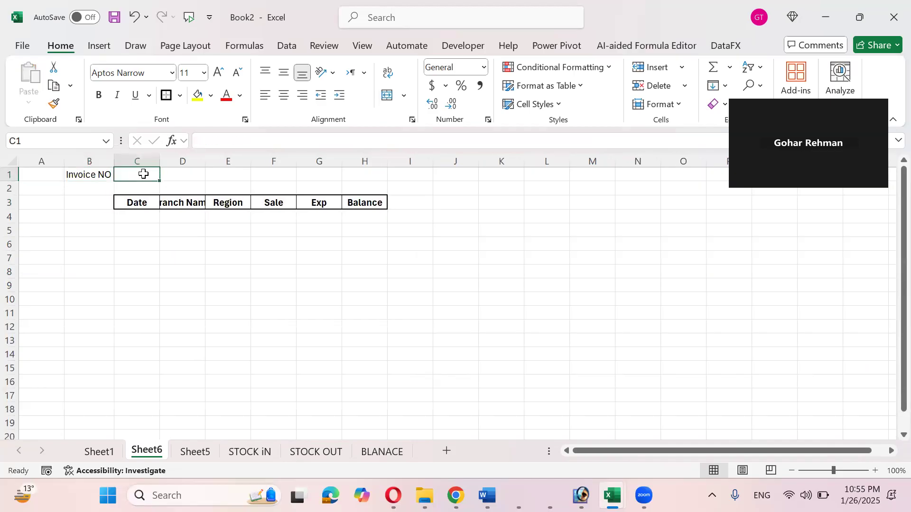
left_click_drag(205, 161, 307, 160)
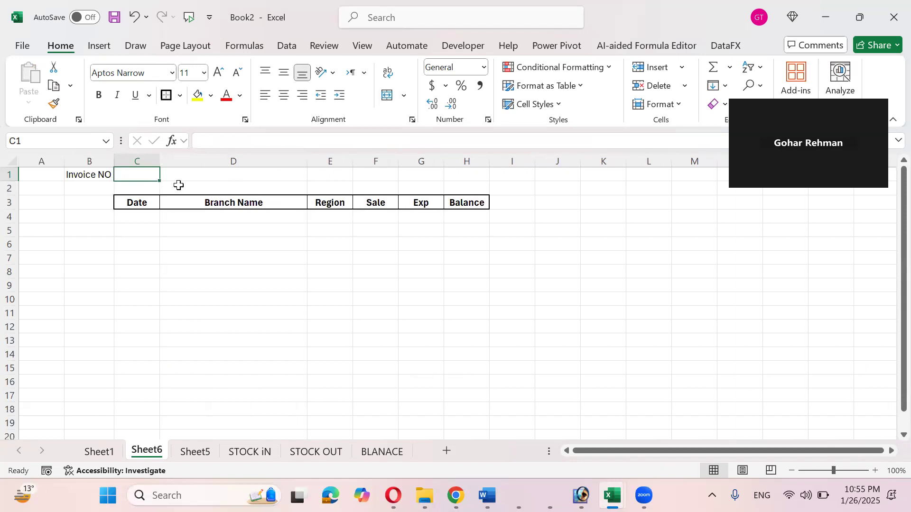
Add list data validation to C1 on Sheet6, using Sheet1!$A$2:$A$90 as the source.
key("alt+a")
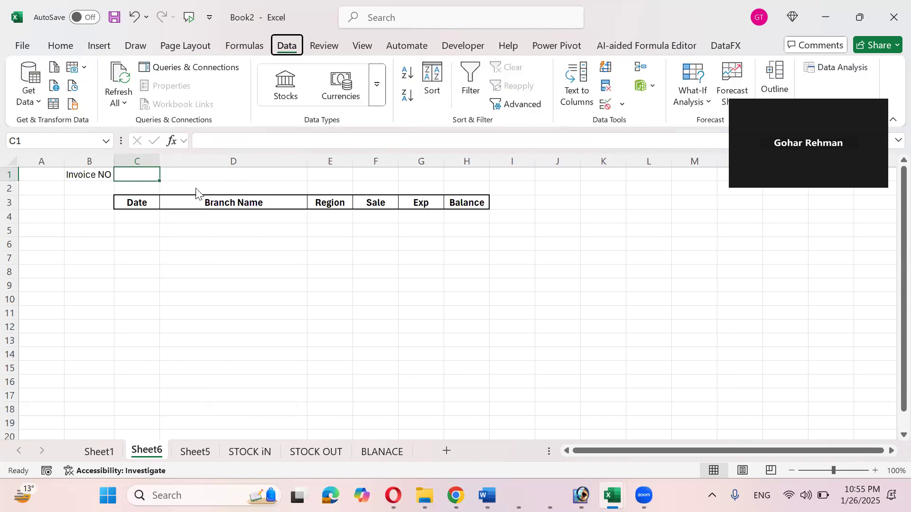
key("v")
key("v")
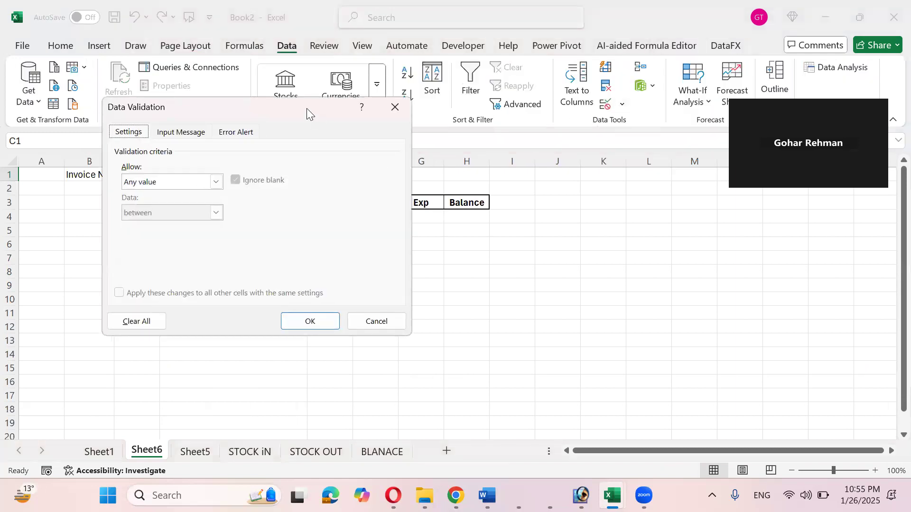
left_click_drag(306, 108, 542, 153)
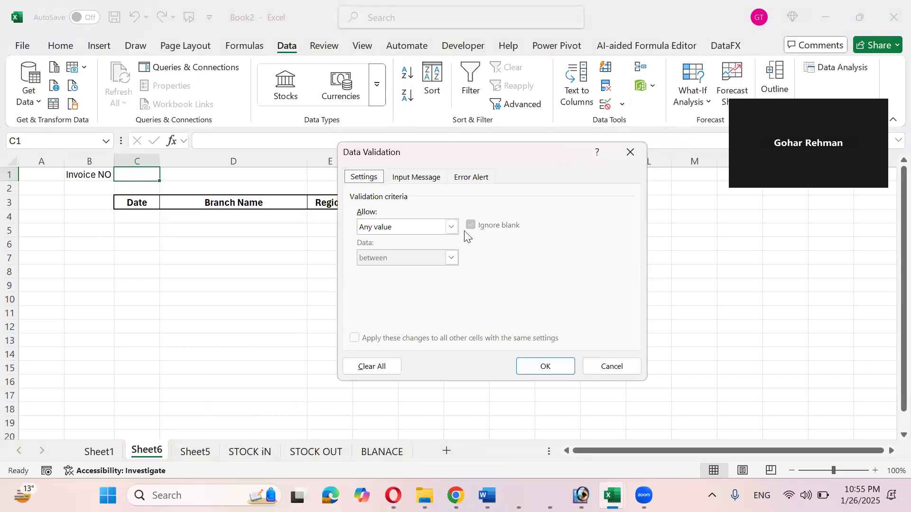
left_click(451, 228)
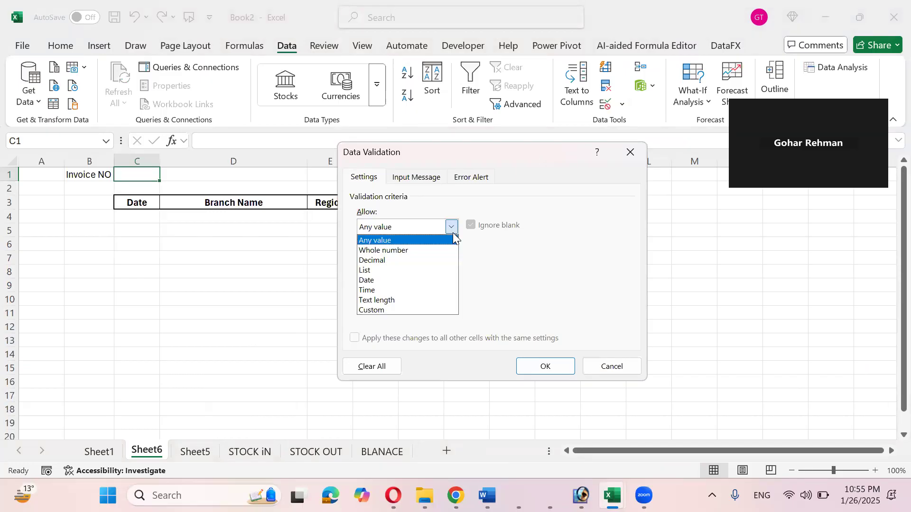
left_click(414, 271)
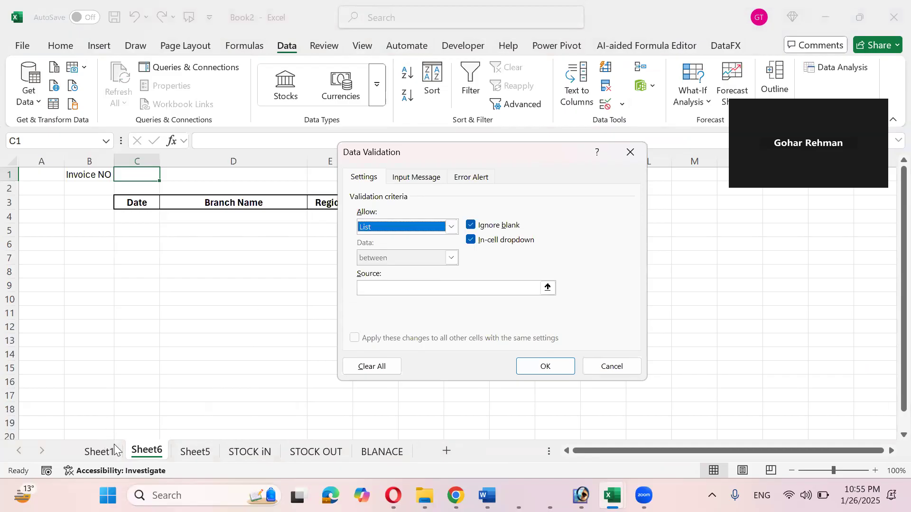
left_click(410, 284)
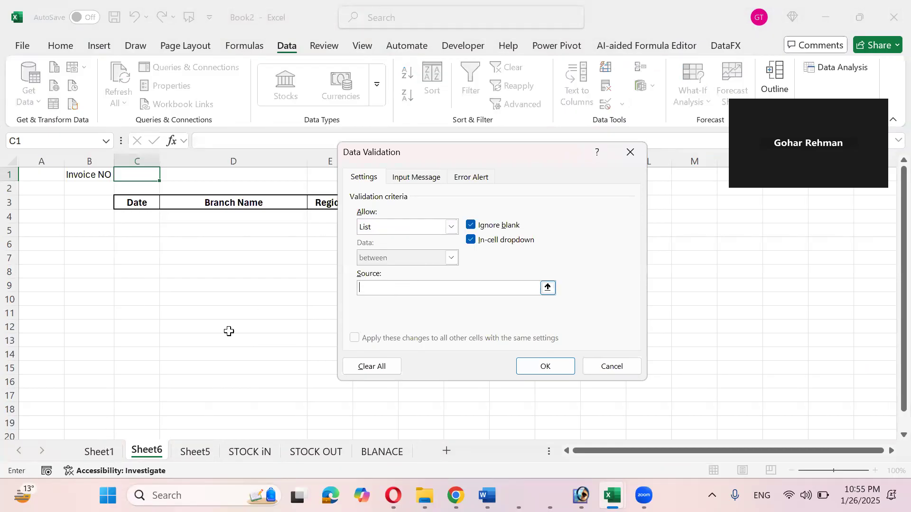
left_click(98, 450)
left_click(64, 200)
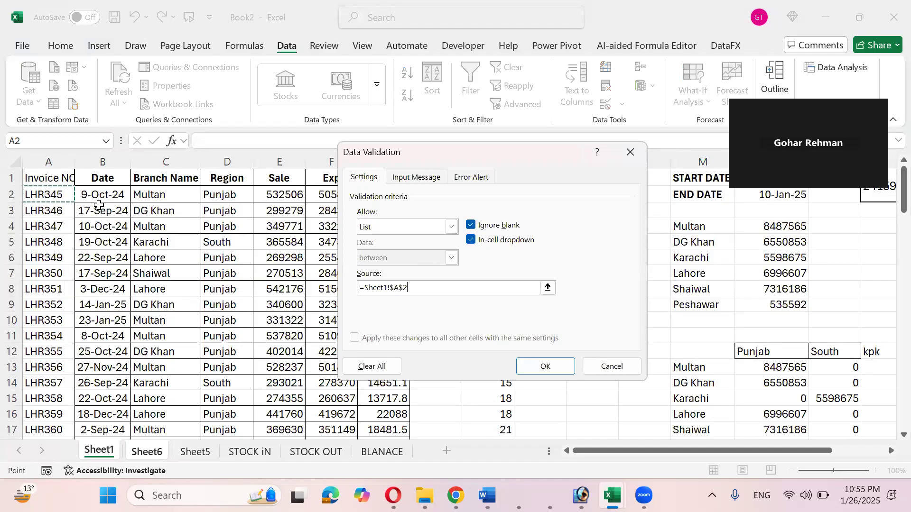
key("ctrl+shift+Down")
key("Return")
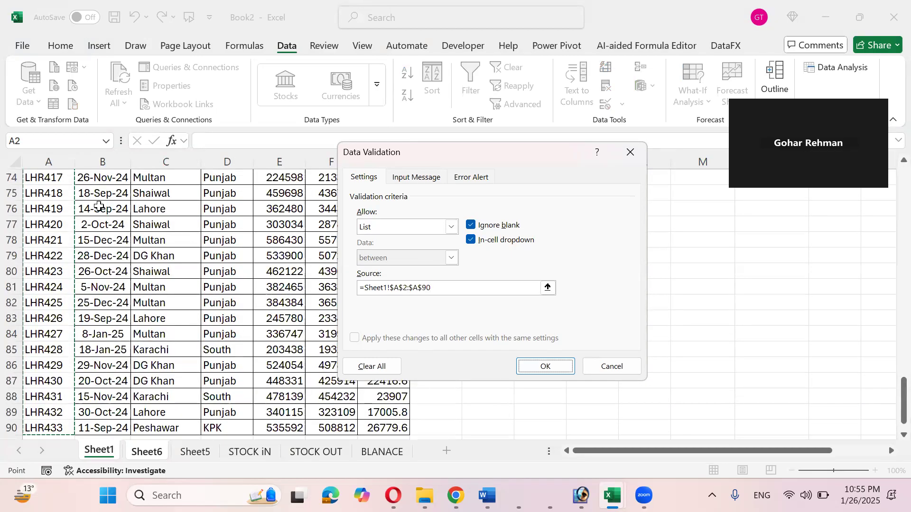
Test the C1 invoice dropdown by choosing LHR351, LHR353 and LHR354 in turn.
left_click(166, 177)
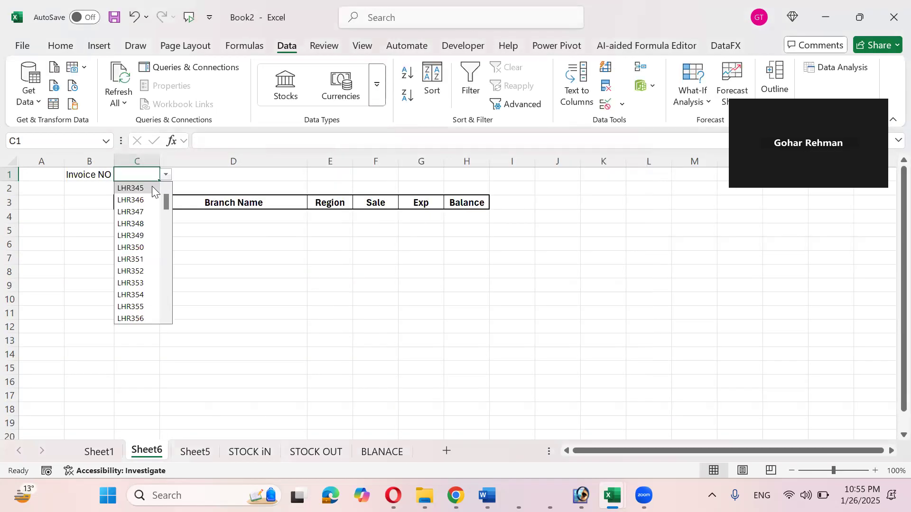
left_click(136, 260)
left_click(167, 176)
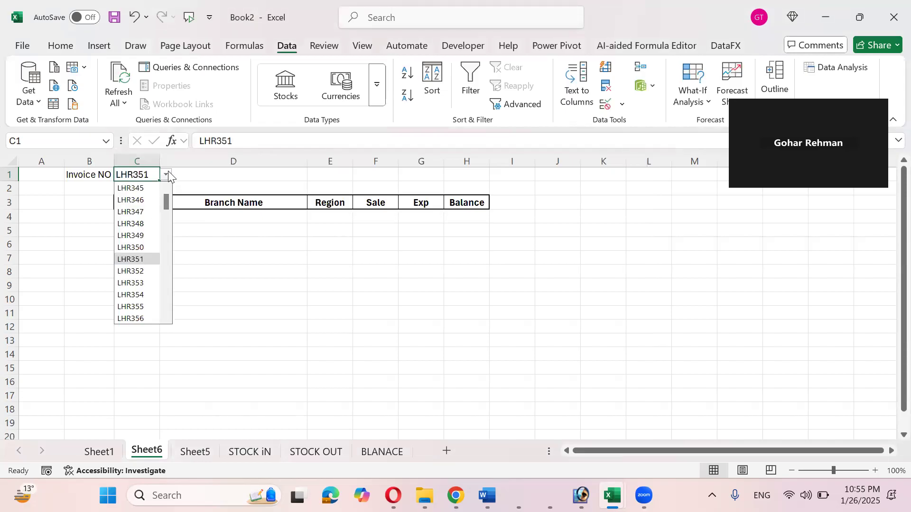
left_click(145, 259)
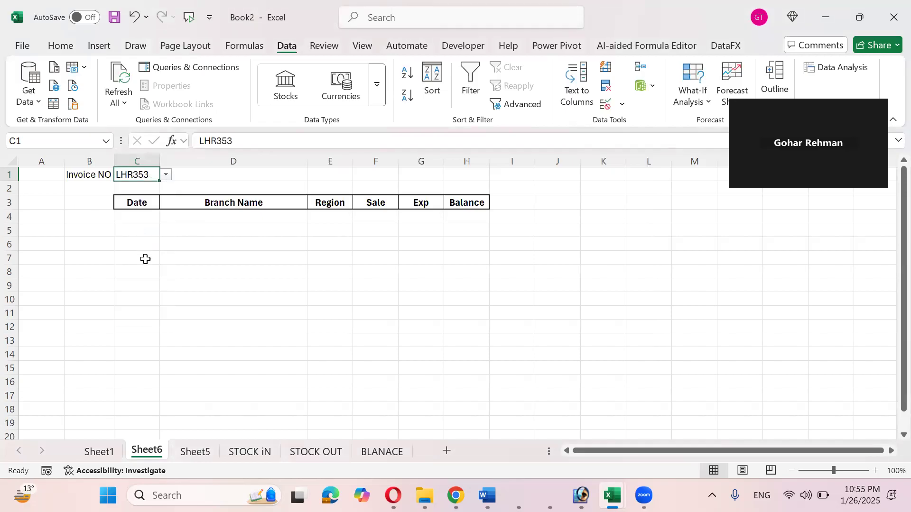
left_click(166, 175)
left_click(156, 294)
Widen column E so the Region heading has more room.
left_click_drag(158, 221, 426, 225)
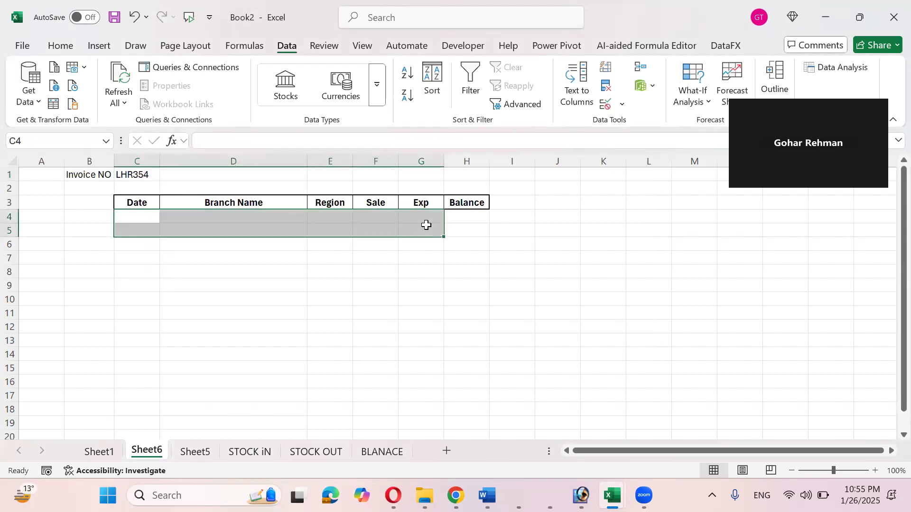
left_click(342, 199)
left_click(331, 174)
left_click_drag(353, 162, 380, 162)
Choose LHR348 as the invoice number in C1.
left_click(145, 173)
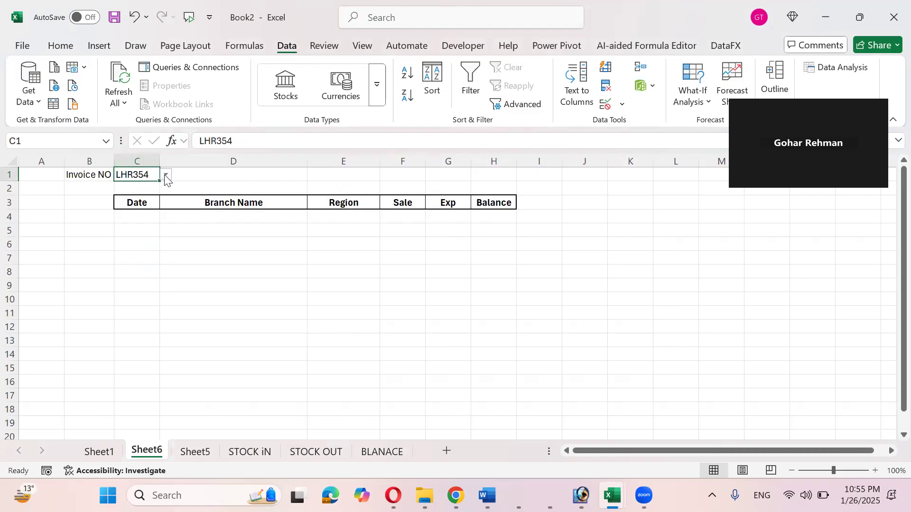
left_click(165, 175)
left_click(150, 225)
left_click_drag(143, 222, 514, 217)
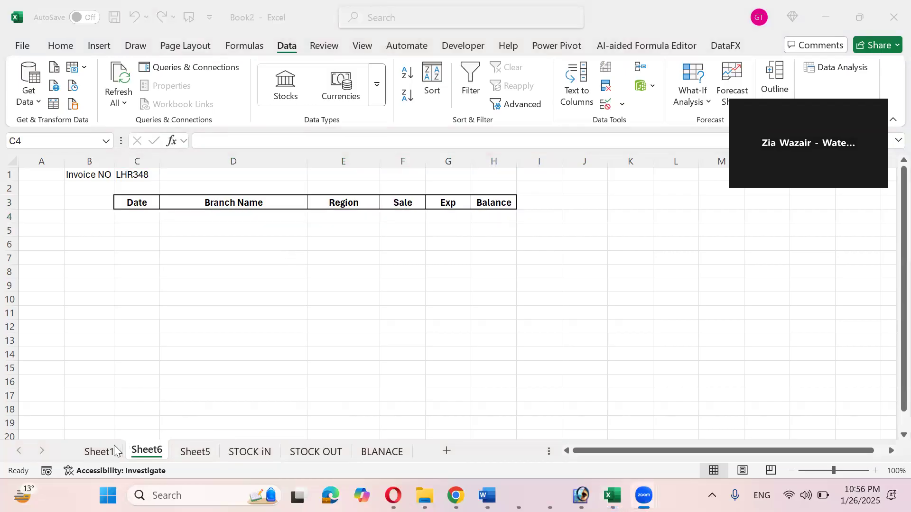
left_click(100, 451)
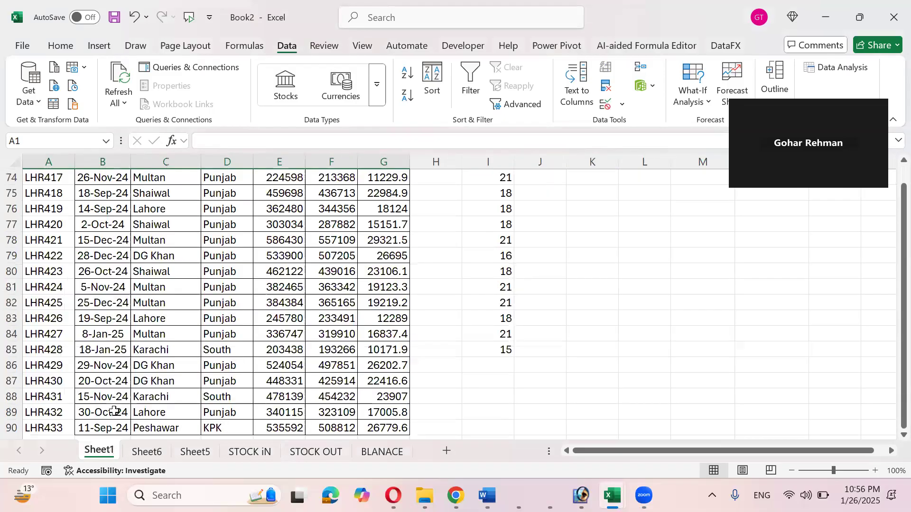
scroll(114, 410, "up", 19)
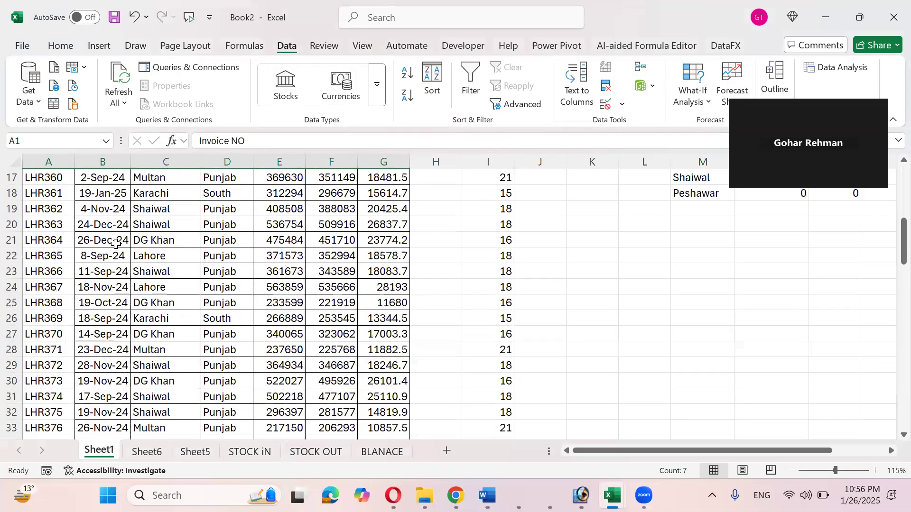
scroll(116, 243, "up", 1)
left_click_drag(57, 161, 264, 157)
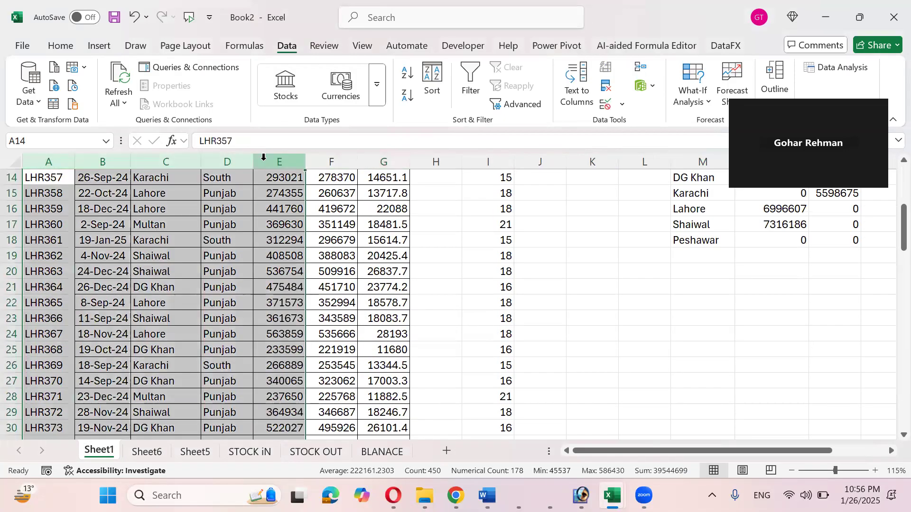
left_click(155, 451)
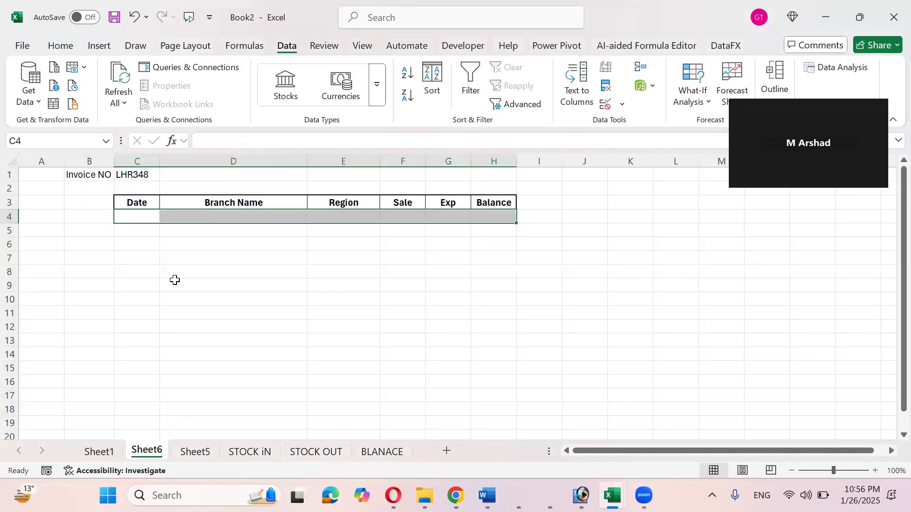
Begin a VLOOKUP formula in C4 under Date with $C$1 as the absolute lookup value.
left_click(148, 215)
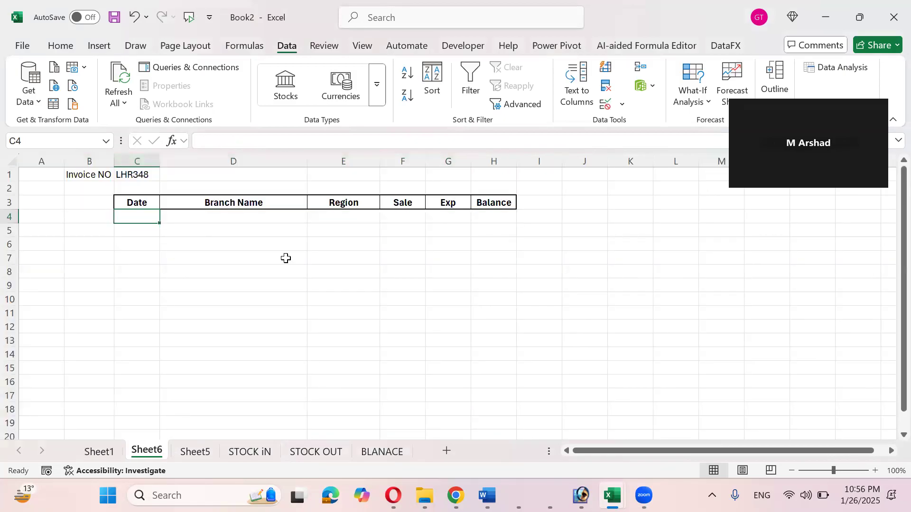
type("=vlo")
key("Tab")
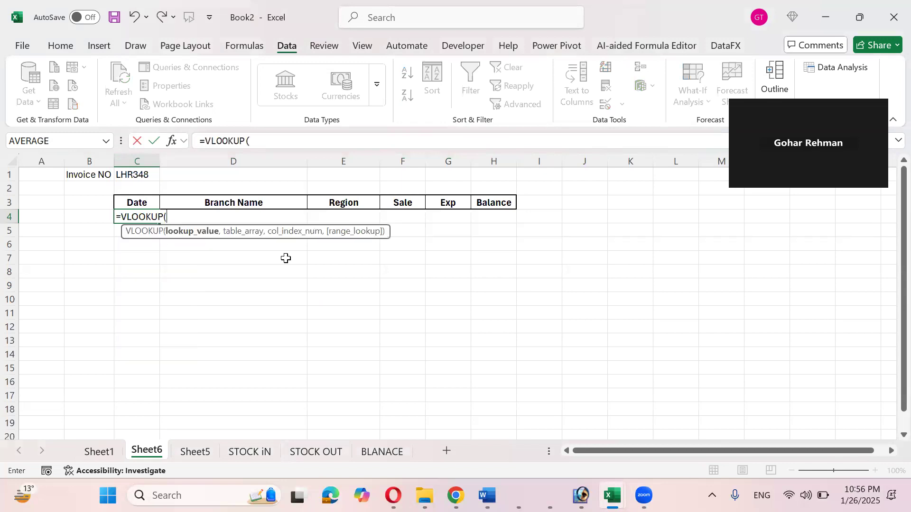
left_click(140, 176)
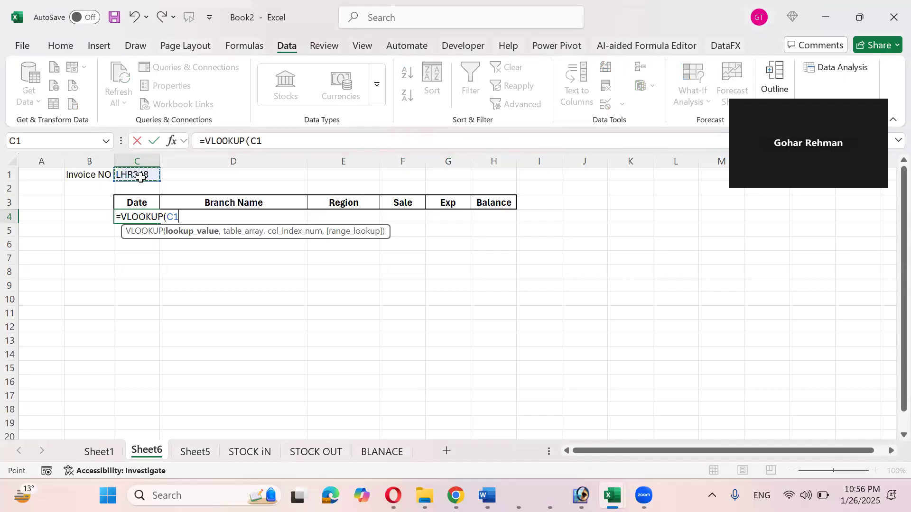
key("F4")
type(",")
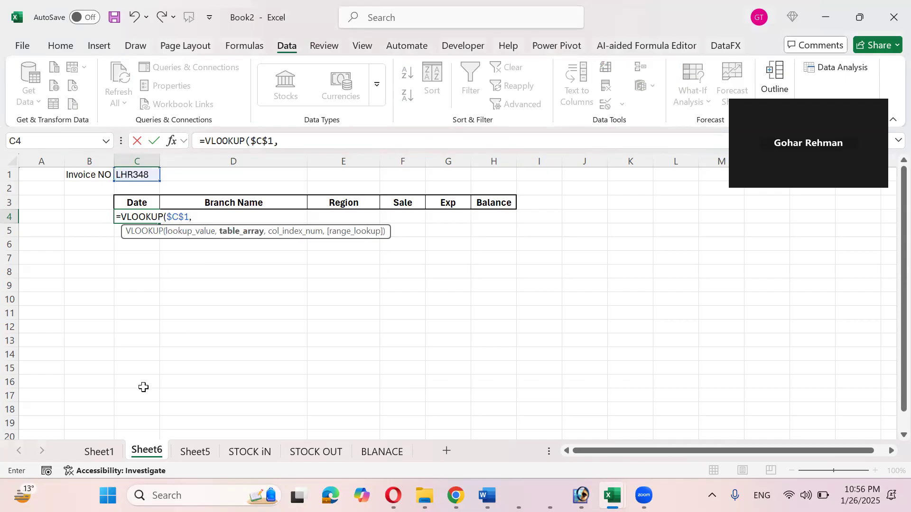
Specify the Sheet1 sales data A2:G90 as the table array of the VLOOKUP.
left_click(106, 455)
scroll(189, 285, "up", 3)
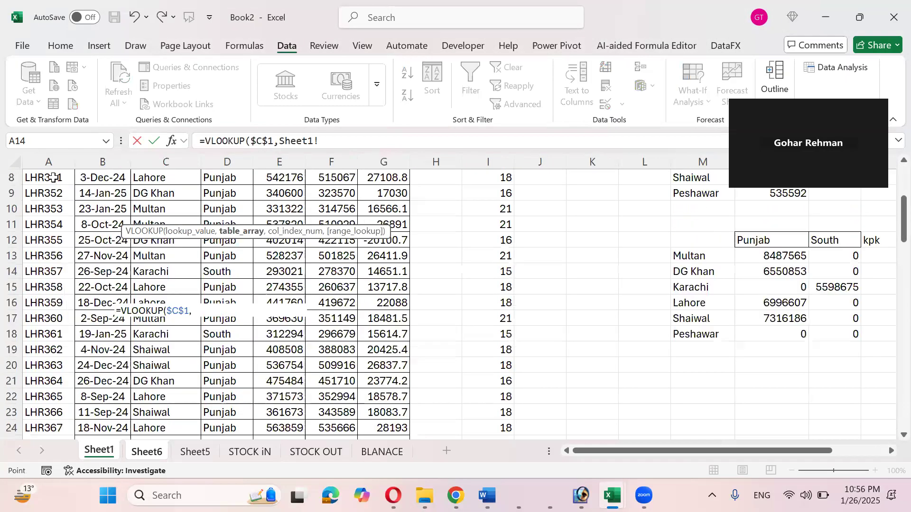
left_click(50, 177)
key("ctrl+Up")
key("Down")
key("ctrl+shift+Right")
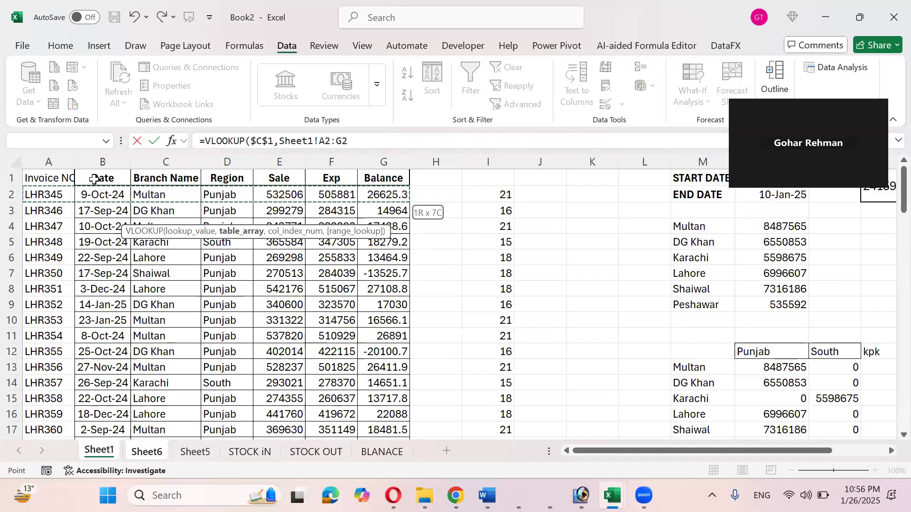
key("ctrl+shift+Down")
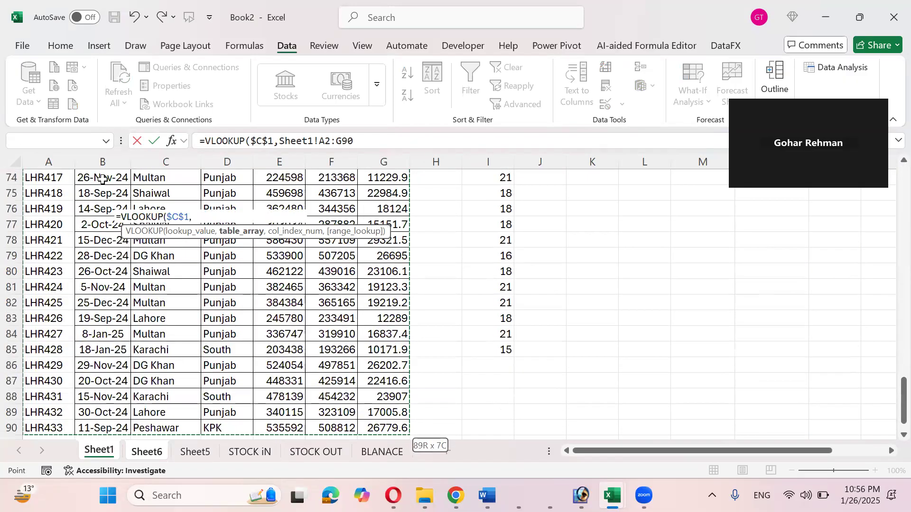
scroll(97, 180, "up", 17)
type(",")
scroll(102, 179, "up", 7)
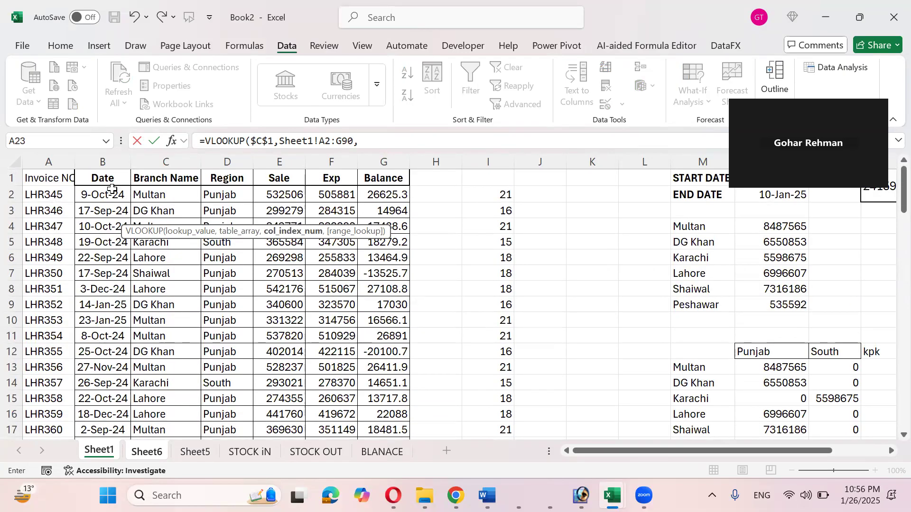
Complete the VLOOKUP with column index 2 and an empty range-lookup argument, and format C4 as a date.
type("2,")
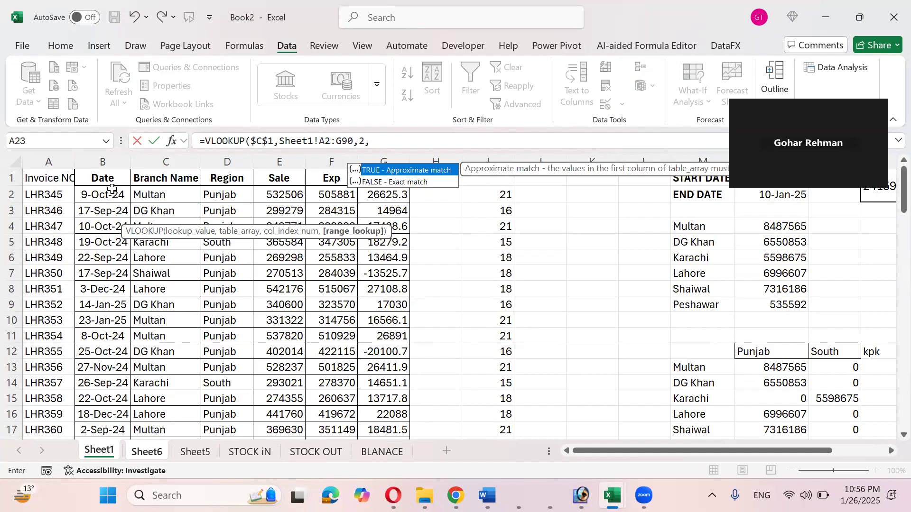
type(")")
key("Return")
key("Up")
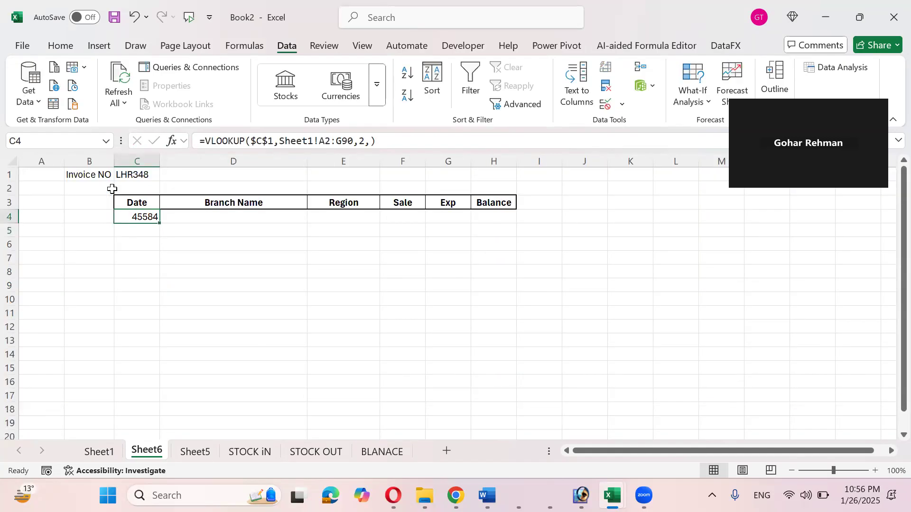
key("ctrl+shift+3")
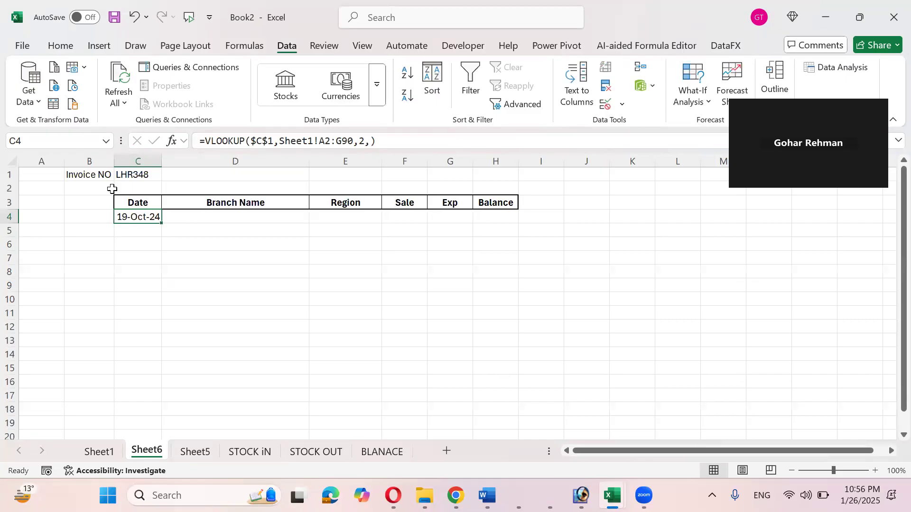
Make the table range in the C4 lookup absolute as $A$2:$G$90.
double_click(152, 216)
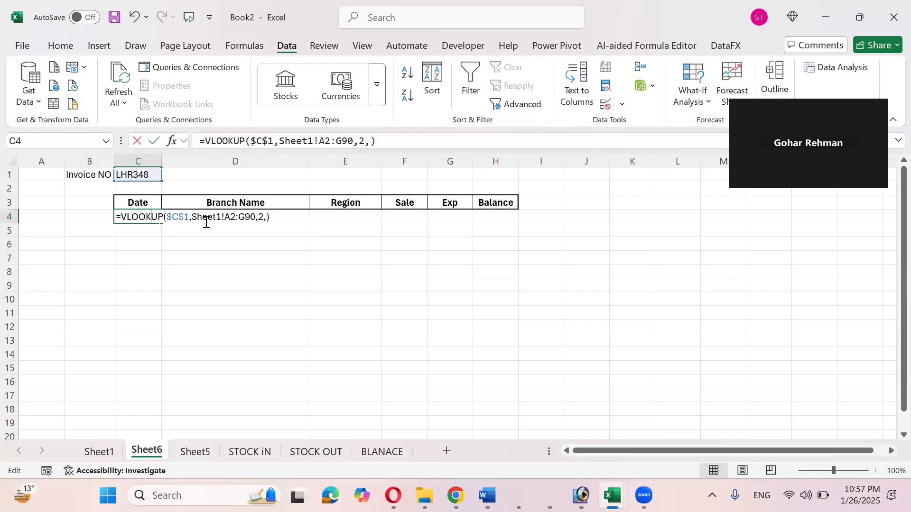
left_click_drag(225, 218, 251, 218)
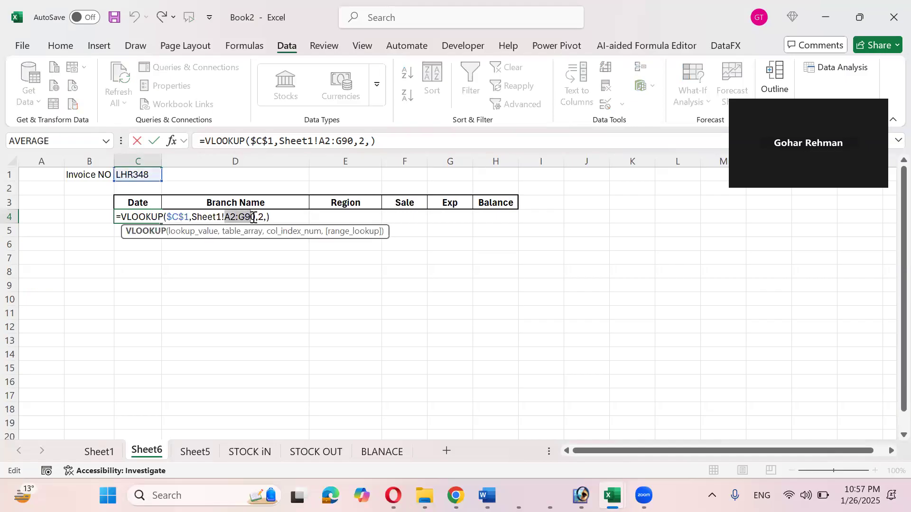
key("shift+Right")
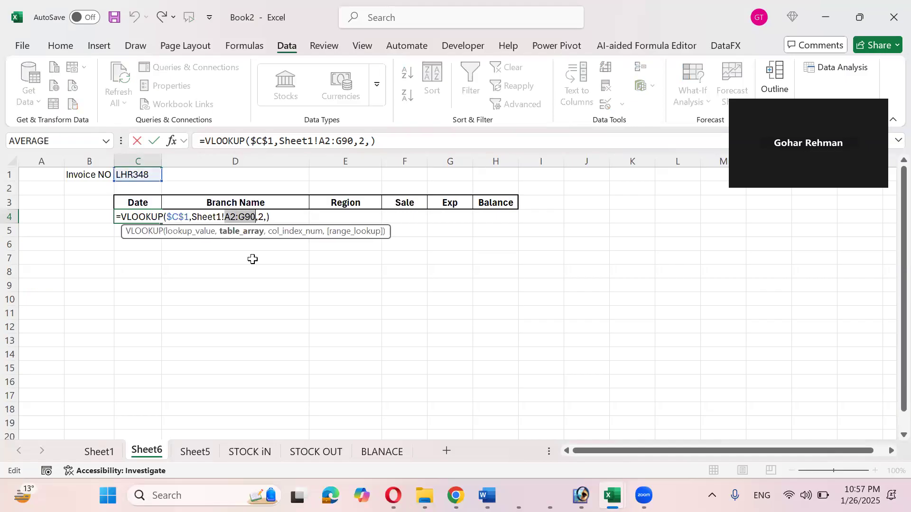
key("F4")
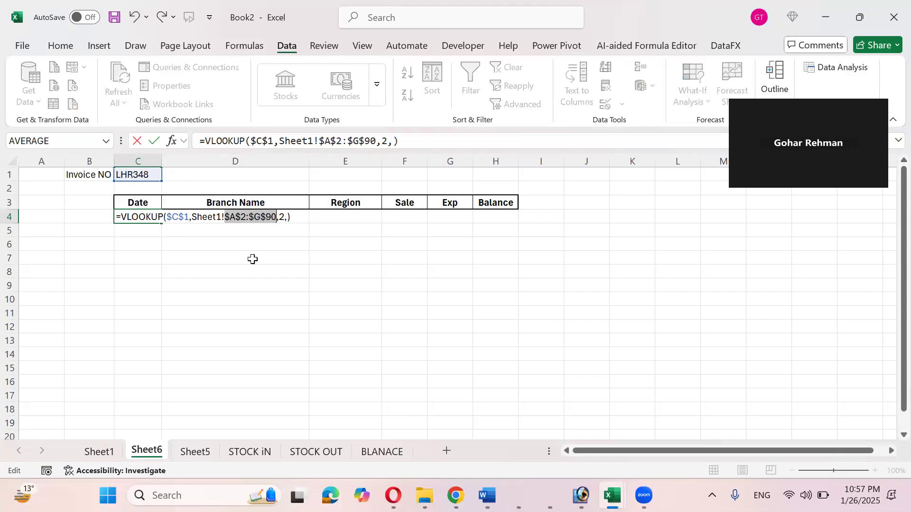
key("Return")
Fill the C4 lookup across to H4 and set the column index in D4 under Branch Name to 3.
left_click(159, 217)
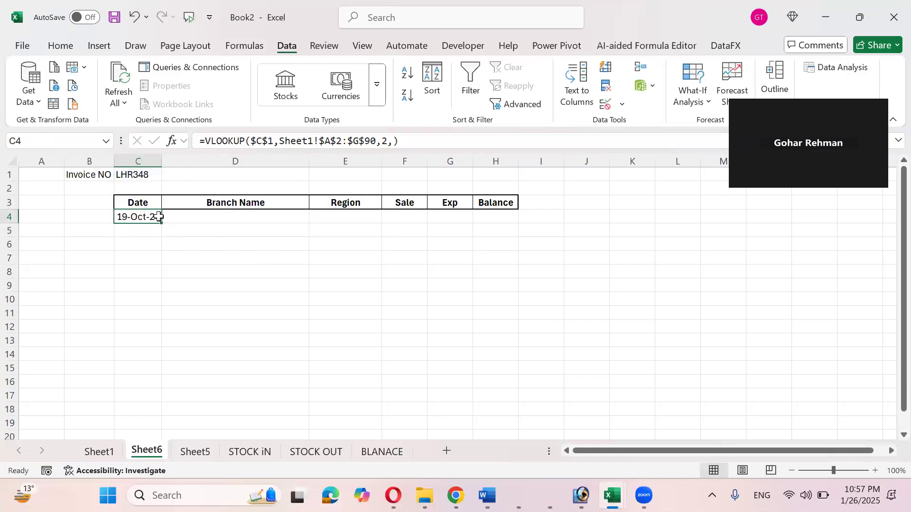
left_click_drag(161, 223, 502, 225)
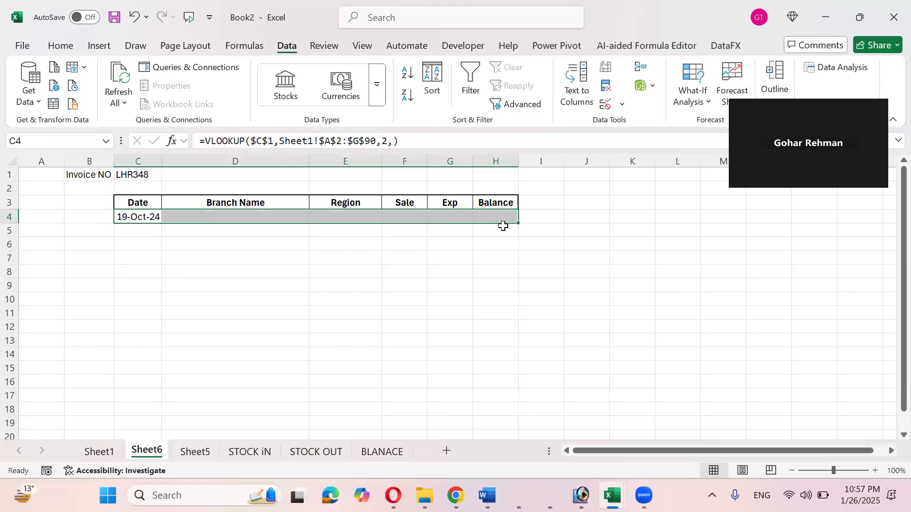
left_click(302, 217)
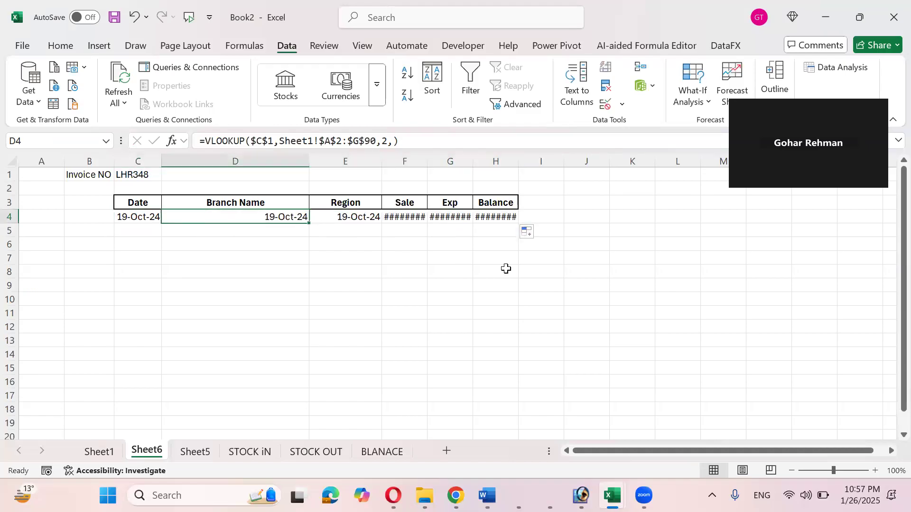
key("F2")
key("Left")
key("Left")
key("shift+Left")
type("3")
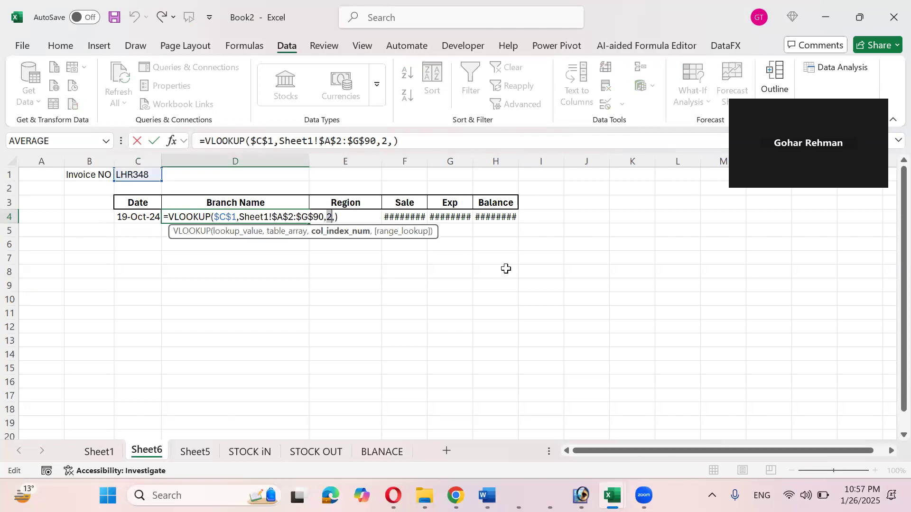
key("Return")
Set the column index of the Region lookup in E4 to 4.
key("Up")
key("Right")
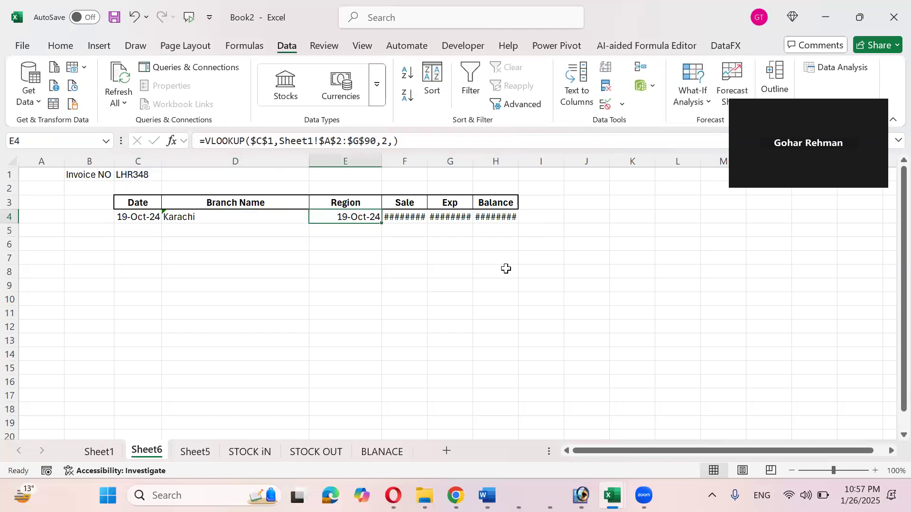
key("F2")
key("Left")
key("Left")
key("shift+Left")
type("4")
key("Return")
Set the column index of the Sale lookup in F4 to 5.
key("Up")
key("Right")
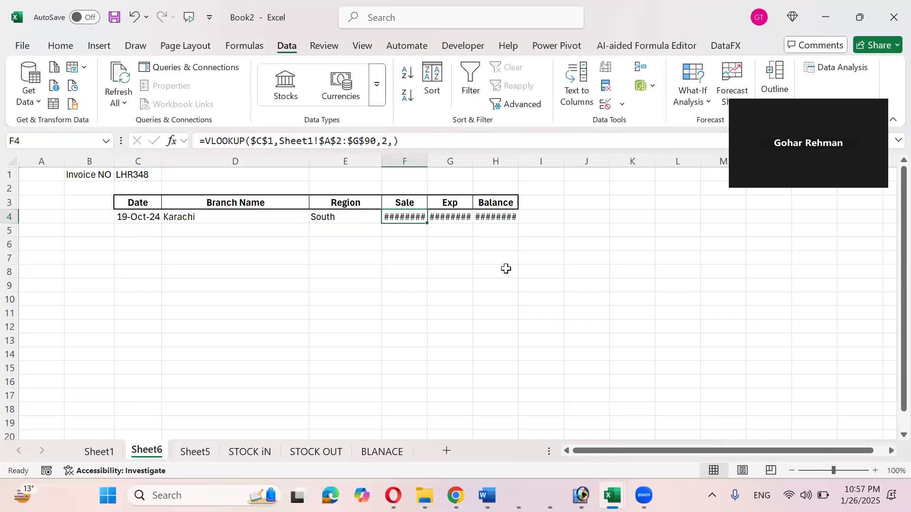
key("F2")
key("Left")
key("Left")
key("shift+Left")
type("5")
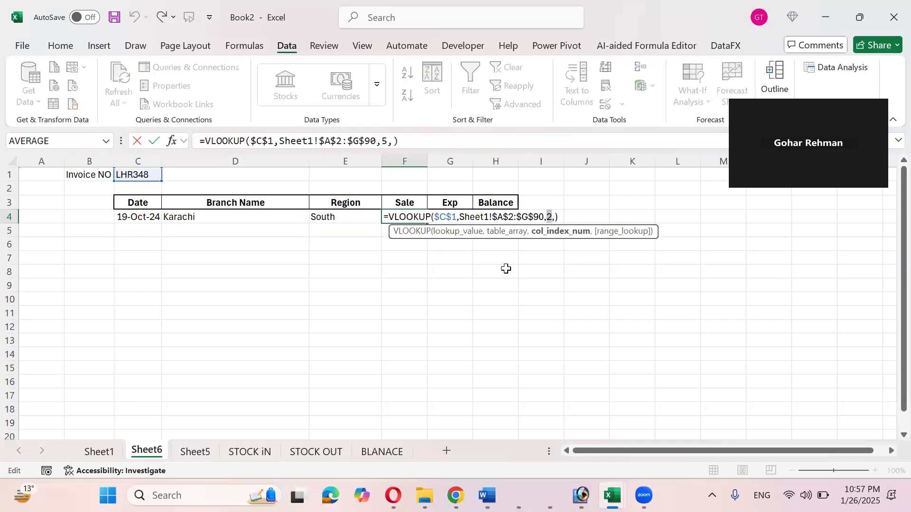
key("Return")
Set the column index of the Exp lookup in G4 to 6.
key("Up")
key("Right")
key("F2")
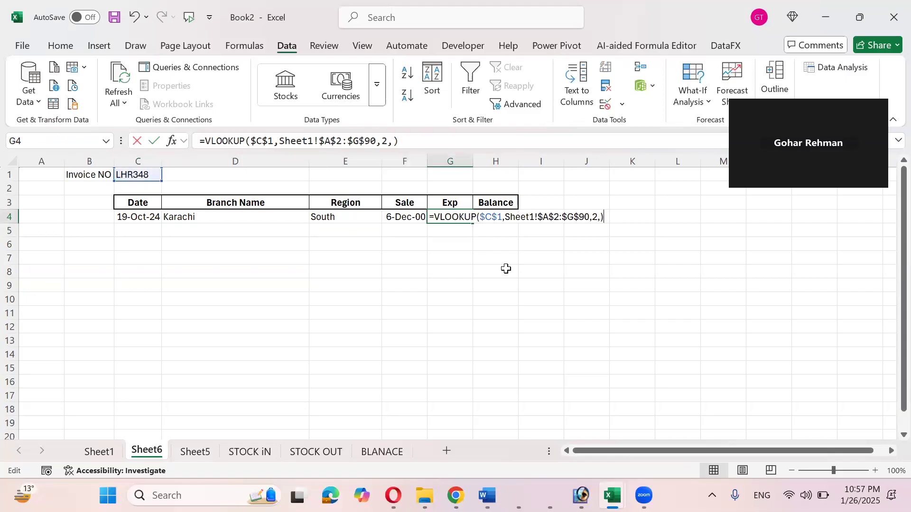
key("Left")
key("Left")
key("shift+Left")
type("6")
key("Return")
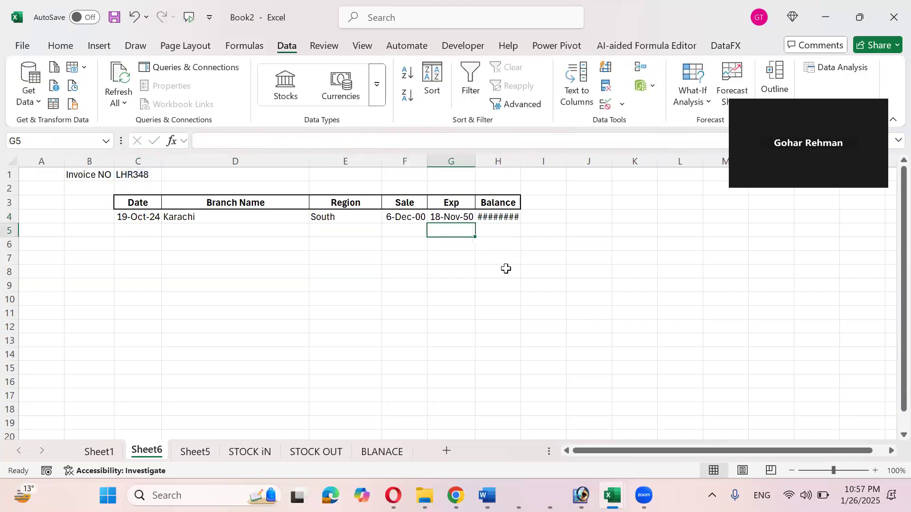
Set the column index of the Balance lookup in H4 to 7.
key("Up")
key("Right")
key("F2")
key("Left")
key("Left")
key("shift+Left")
type("7")
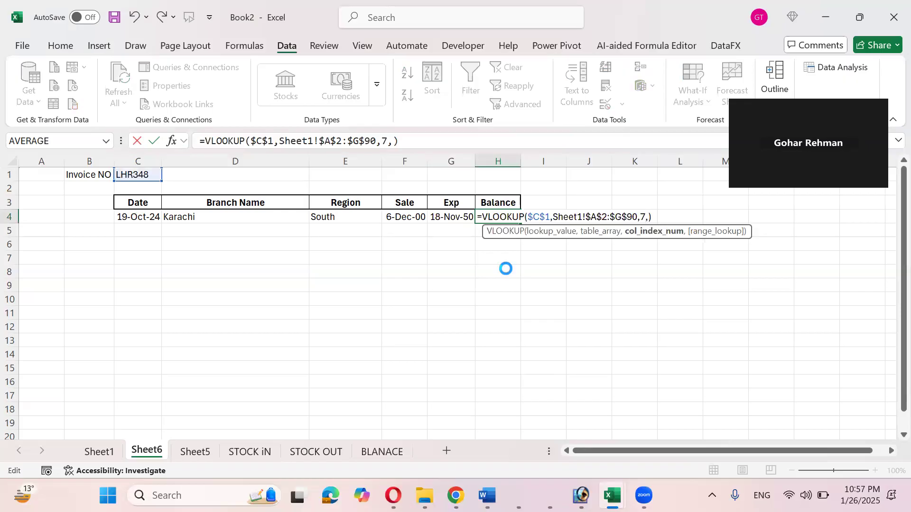
key("Return")
Apply the General number format to the Sale, Exp and Balance results in F4:H4.
key("Up")
key("shift+Left")
key("shift+Left")
key("ctrl+shift+asciitilde")
key("Up")
key("Left")
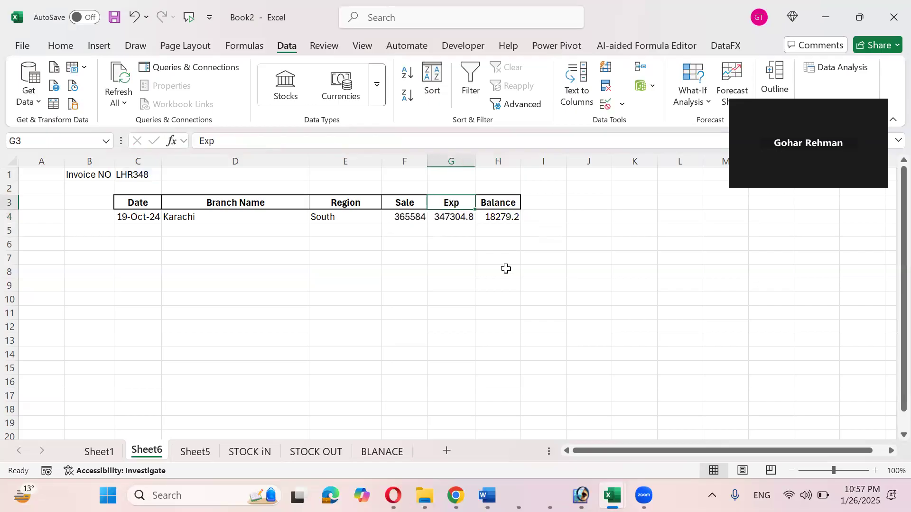
key("Down")
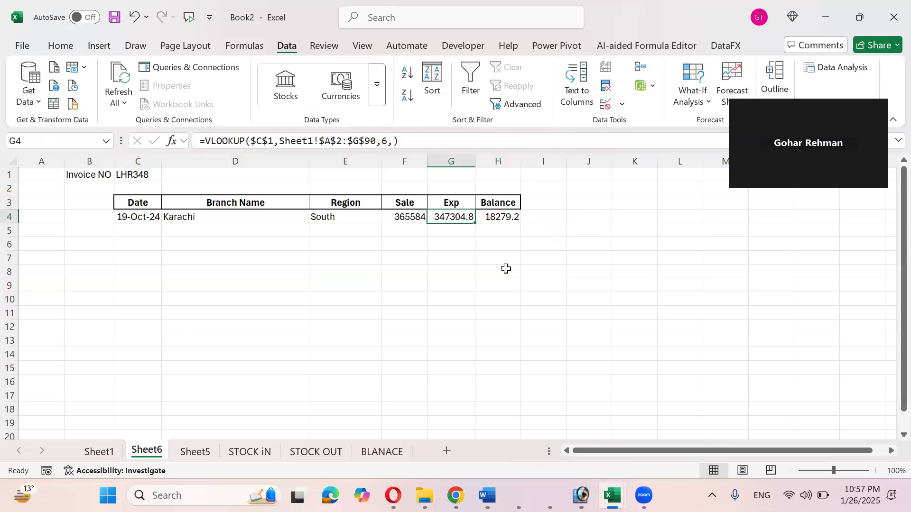
Test the lookup row by choosing invoices LHR351, LHR353 and finally LHR355 in the C1 dropdown.
left_click(147, 175)
left_click(168, 175)
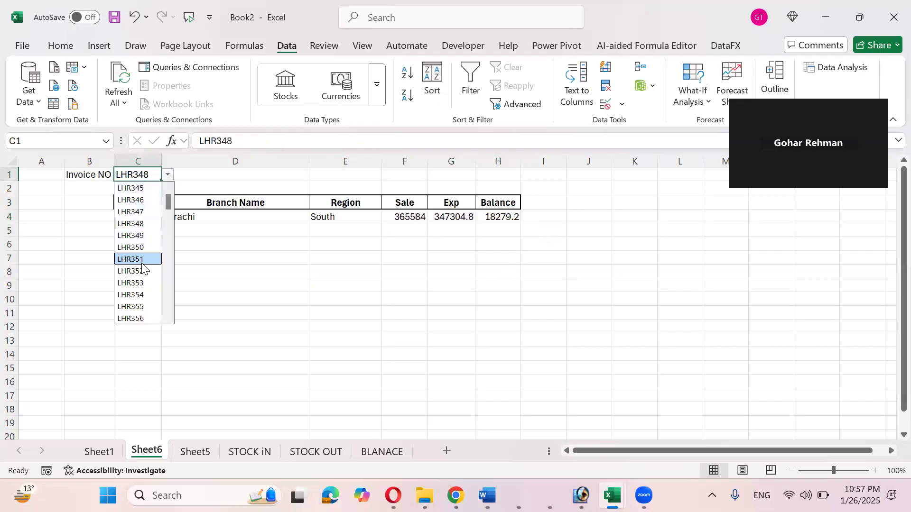
left_click(142, 258)
left_click(168, 175)
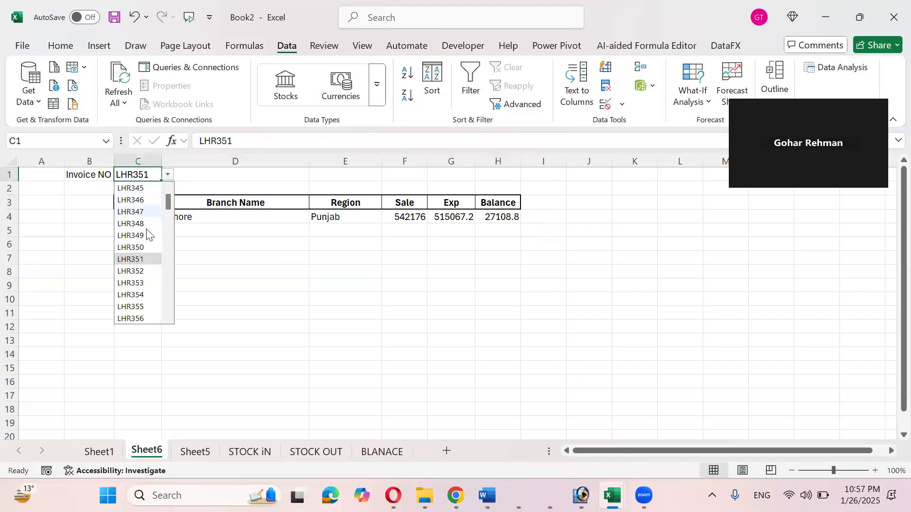
left_click(147, 284)
left_click(169, 176)
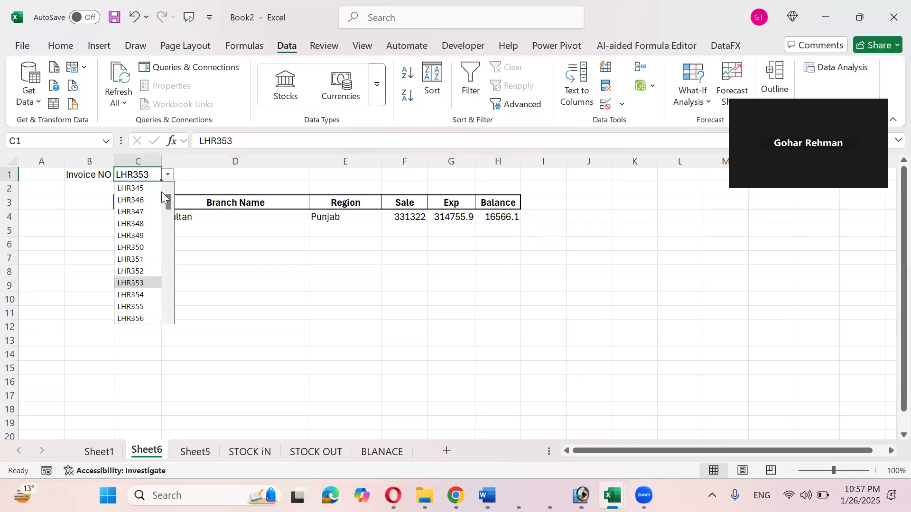
left_click(139, 304)
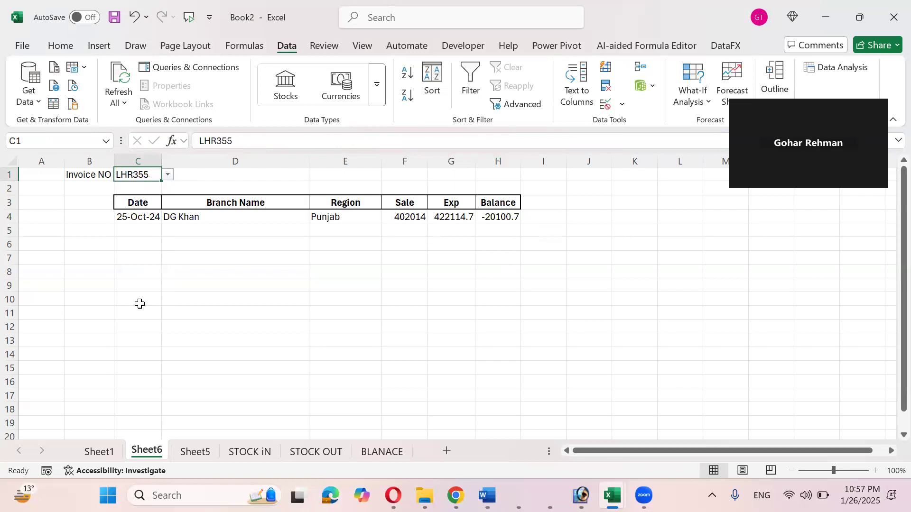
Compare the column index arguments of the row 4 lookups with the order of the Sheet1 headers.
left_click(155, 217)
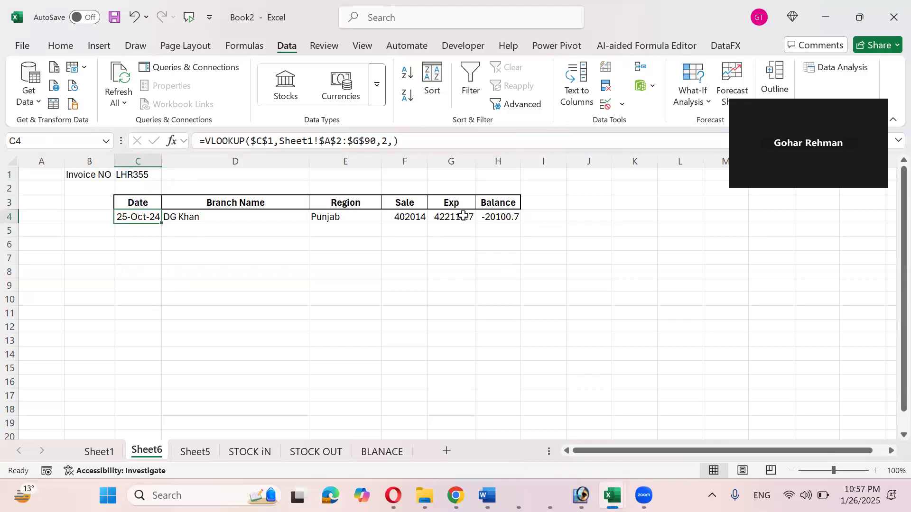
left_click(234, 219)
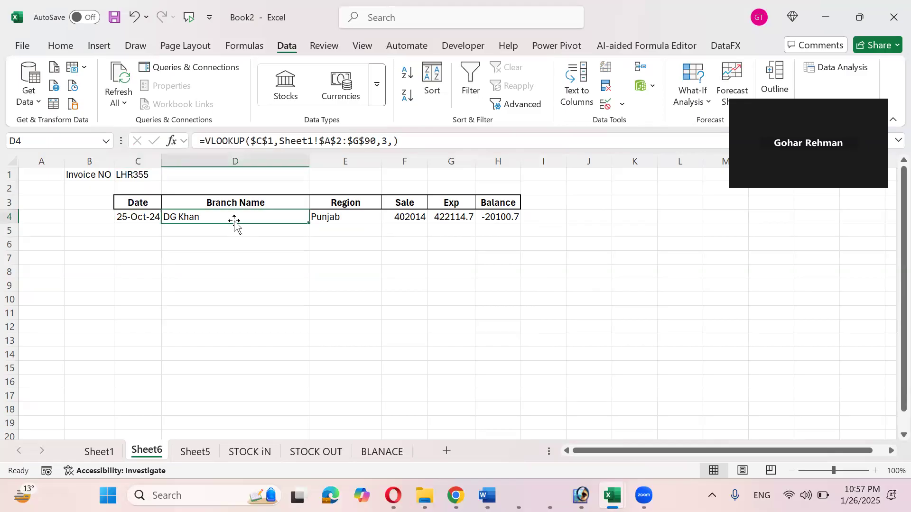
left_click(327, 217)
left_click(399, 217)
left_click(466, 216)
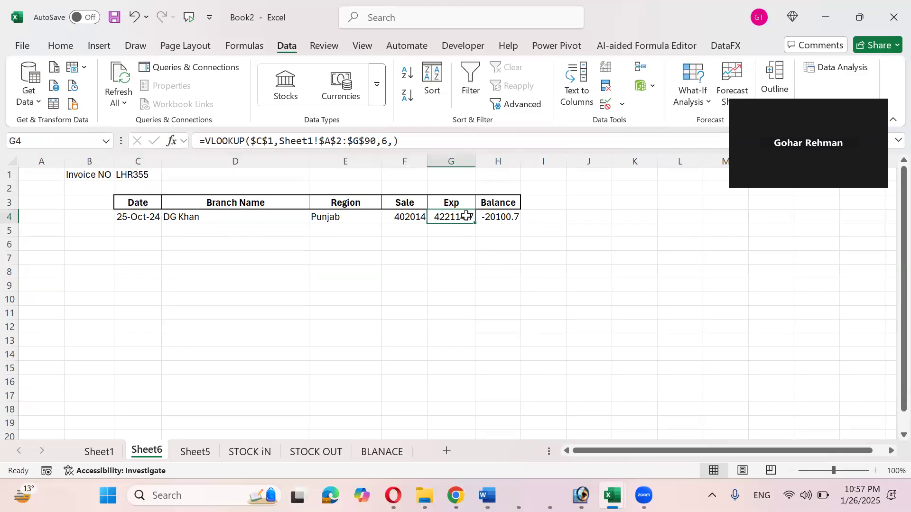
left_click(99, 451)
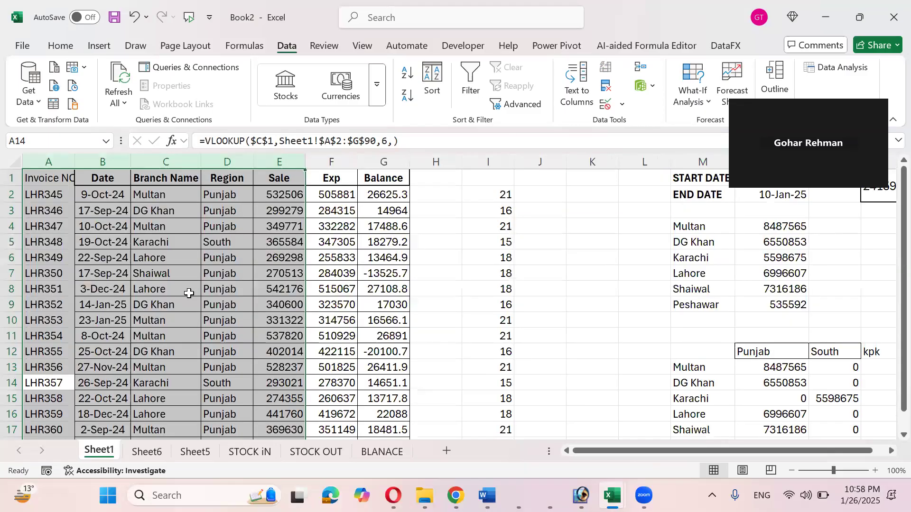
left_click_drag(95, 179, 470, 176)
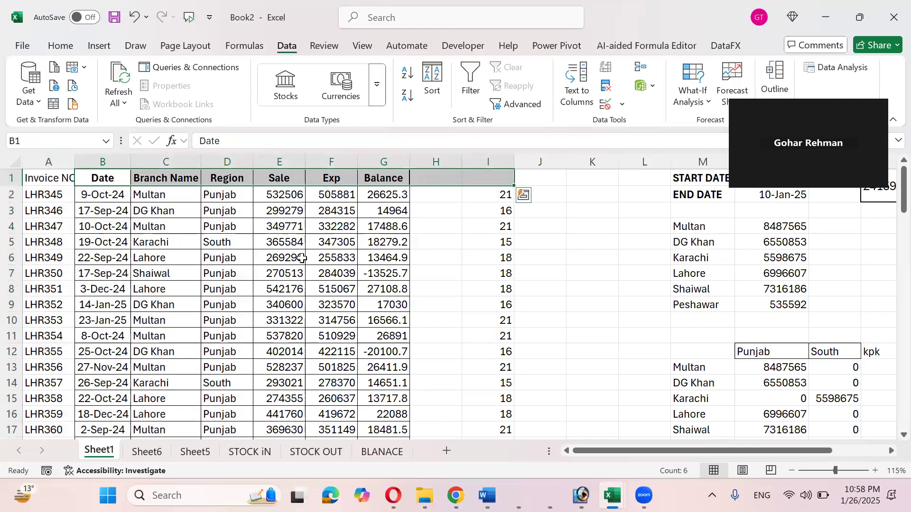
left_click(147, 451)
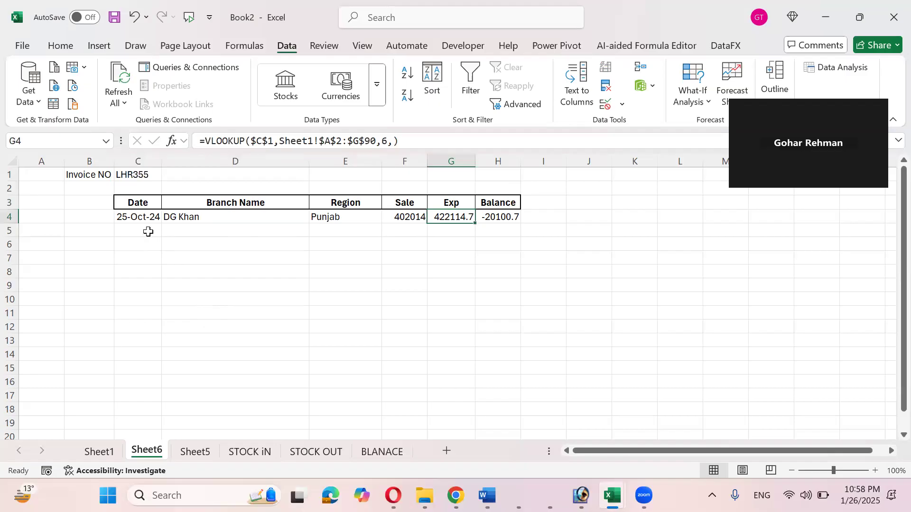
left_click(150, 216)
double_click(157, 218)
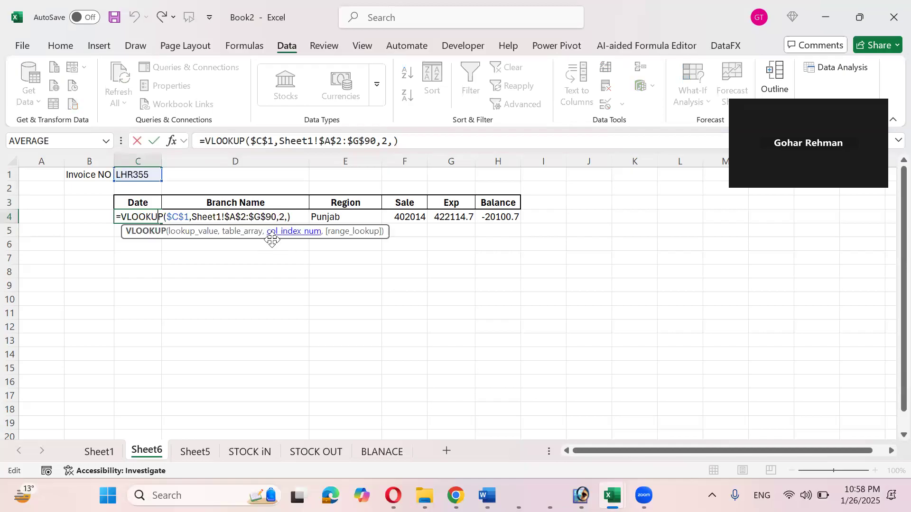
key("Escape")
Enter the formula =COLUMN() in the empty cell C7 of Sheet6.
left_click(148, 254)
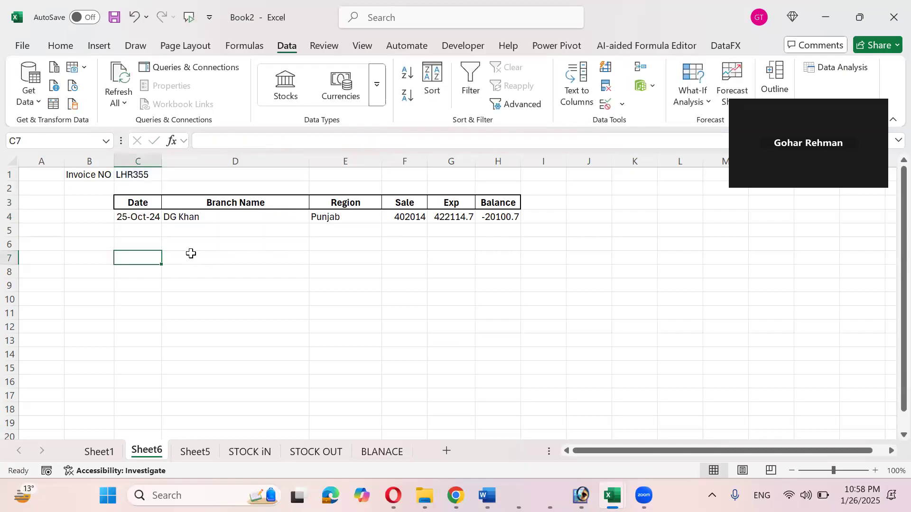
type("=colum")
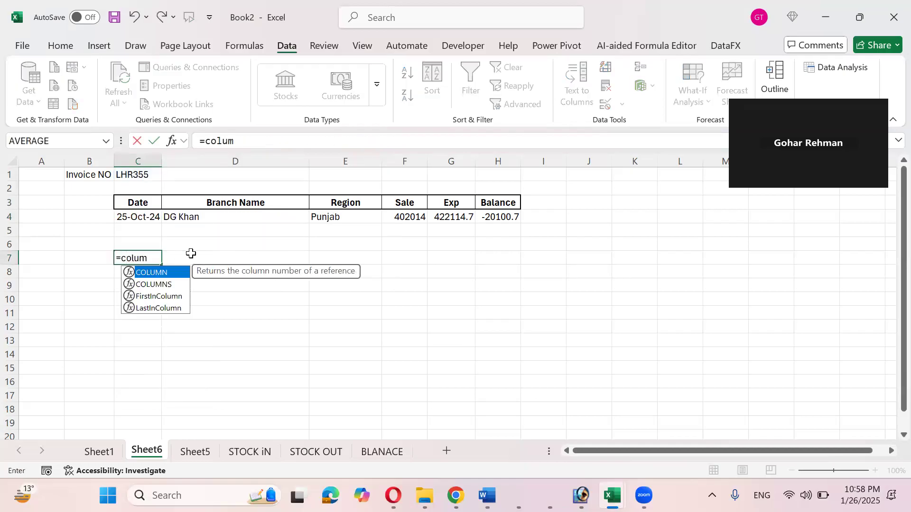
key("Tab")
type(")")
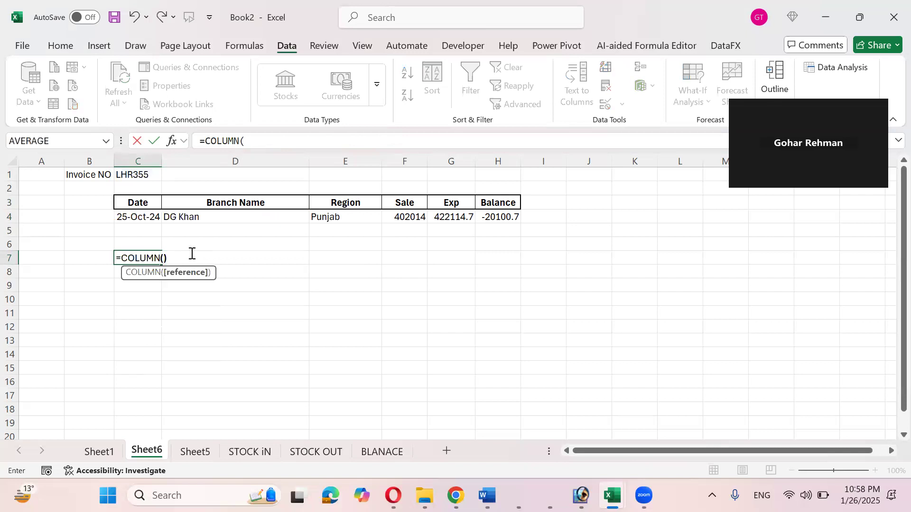
key("ctrl+Return")
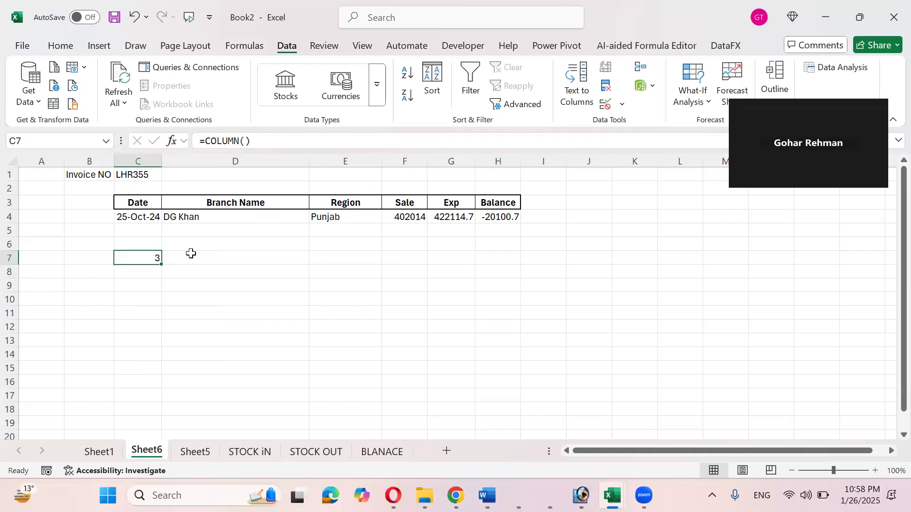
Change the C7 formula to =COLUMN()-1 and fill it across to H7.
key("F2")
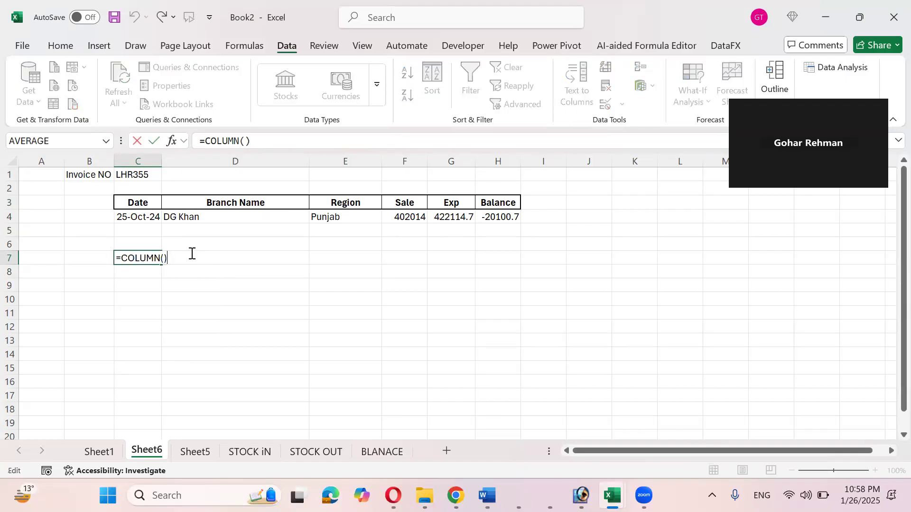
type("-1")
key("ctrl+Return")
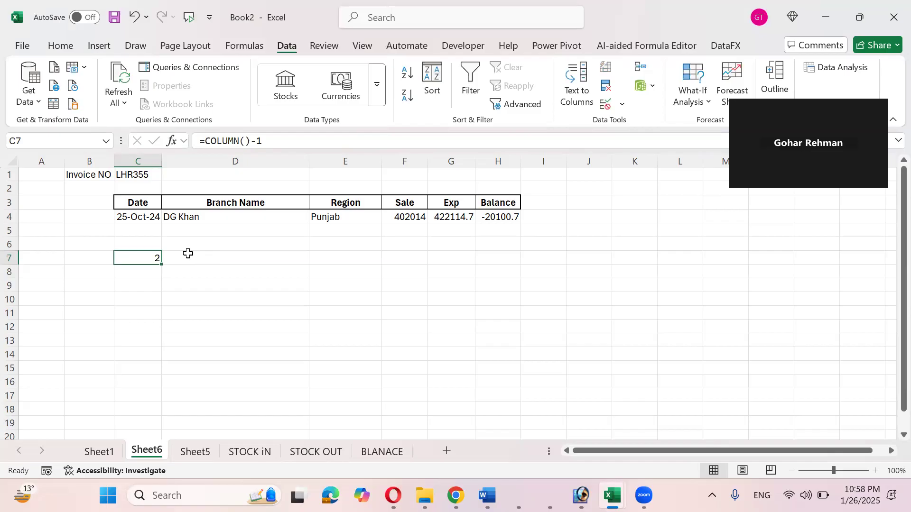
left_click_drag(161, 264, 510, 268)
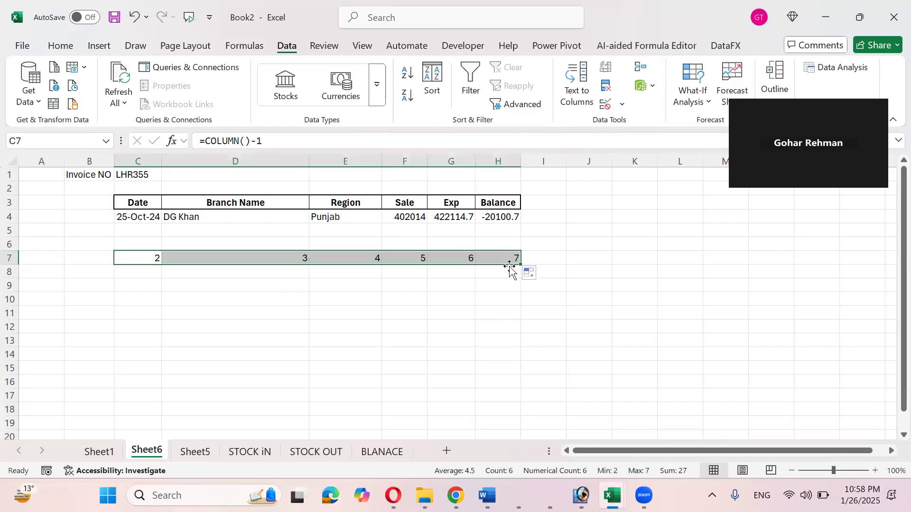
Inspect the lookup formulas in D4 and E4 without changing them.
key("Up")
key("Up")
key("Up")
key("Up")
key("Right")
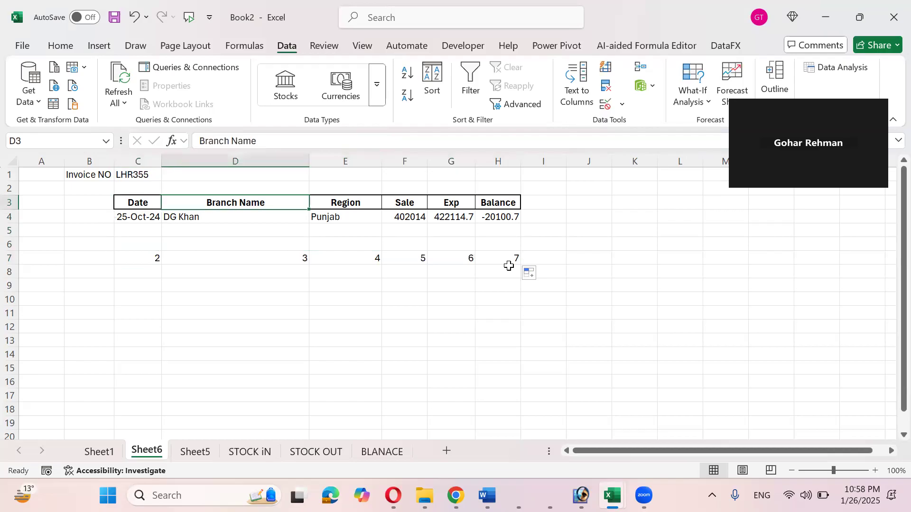
key("Down")
key("F2")
key("Return")
key("Up")
key("Right")
key("F2")
key("Return")
Replace the column index 2 in the C4 VLOOKUP with COLUMN()-1.
key("Left")
key("Up")
key("Left")
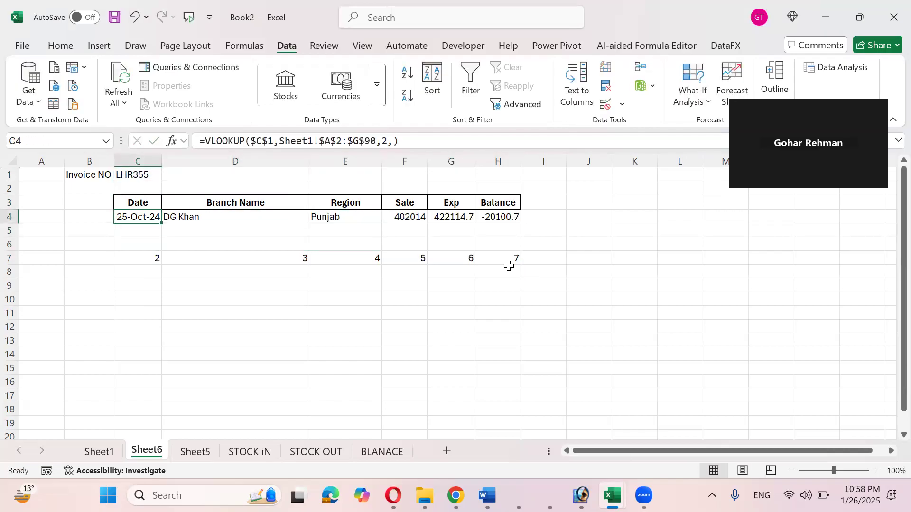
key("F2")
key("Left")
key("Left")
key("shift+Left")
type("column")
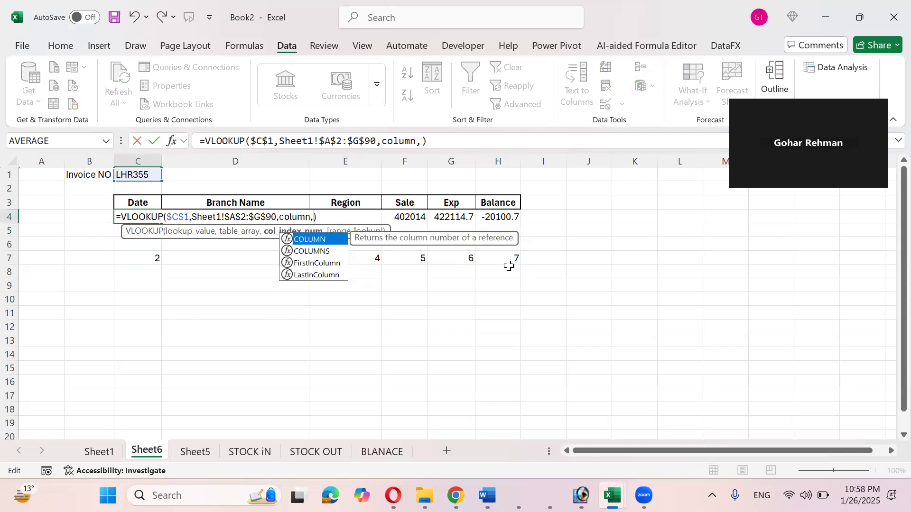
type("()-1")
key("Return")
Fill the C4 lookup formula right across the row through H4.
key("Up")
key("ctrl+shift+Right")
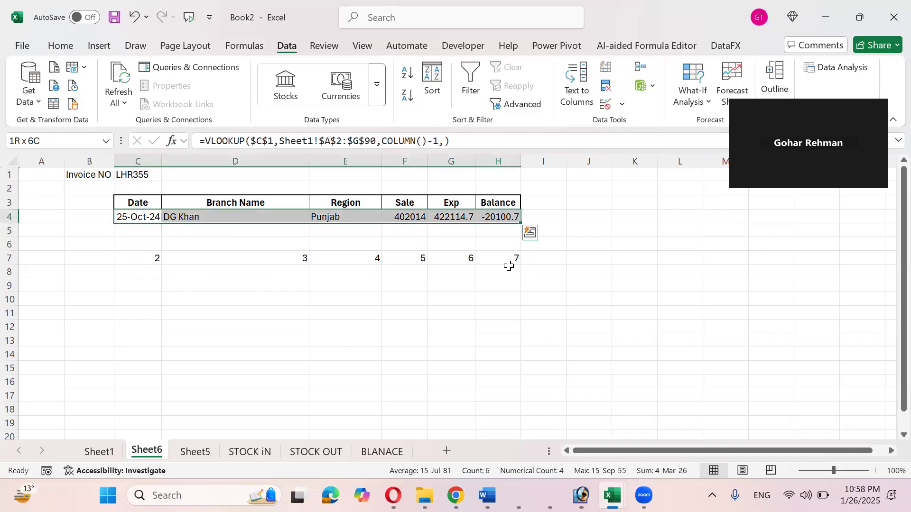
key("ctrl+r")
key("Right")
key("Right")
key("Right")
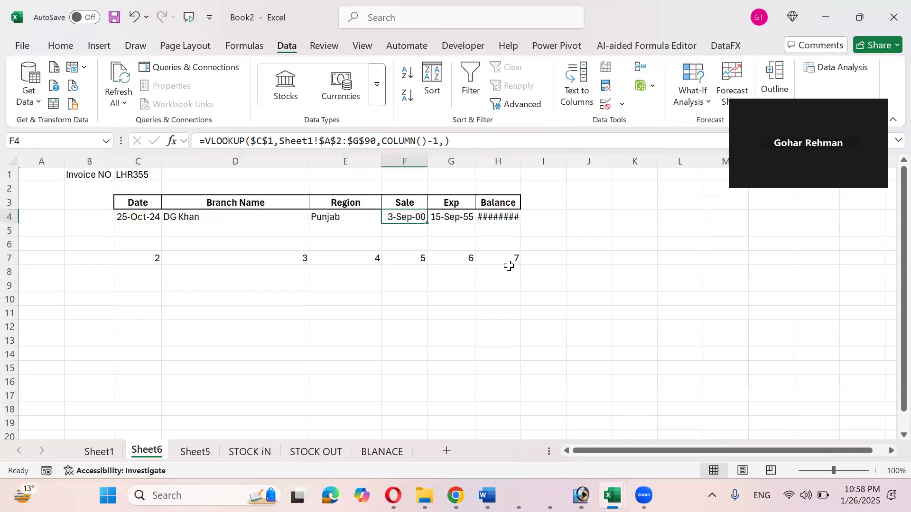
Apply the General number format to the Sale, Exp and Balance results in F4:H4.
key("ctrl+shift+Right")
key("ctrl+shift+grave")
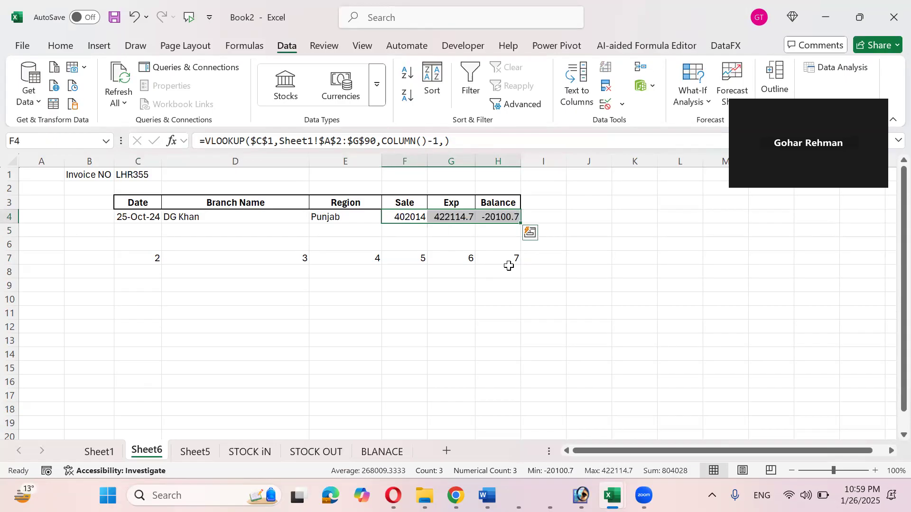
Inspect the VLOOKUP formulas under Date and Branch Name in C4 and D4 without changing them.
key("Left")
key("Left")
key("Left")
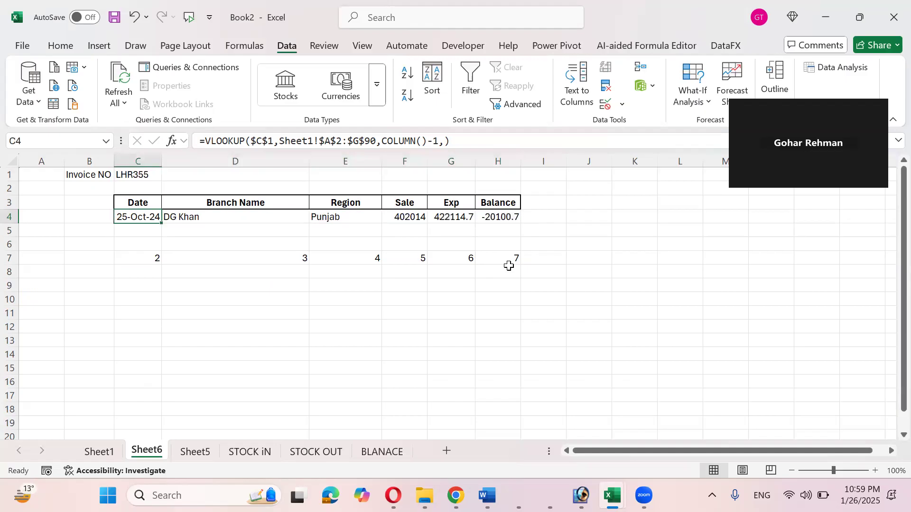
key("F2")
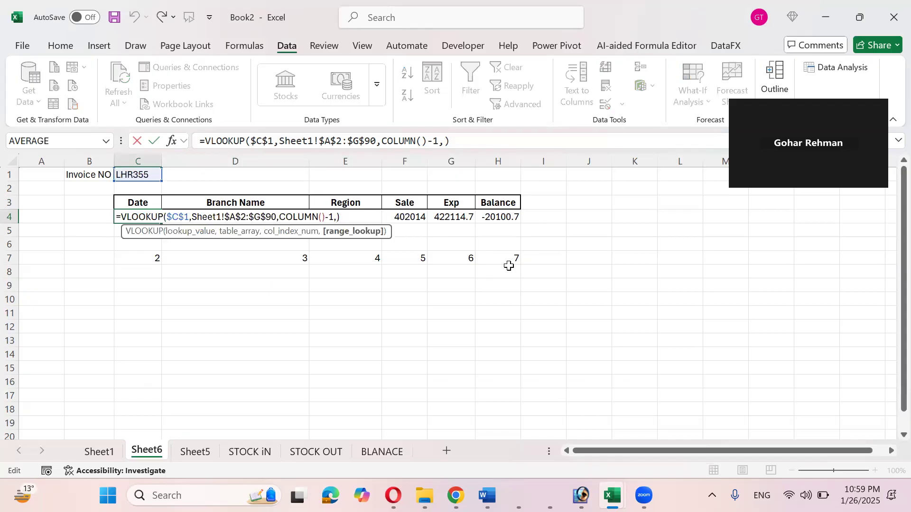
key("Tab")
key("F2")
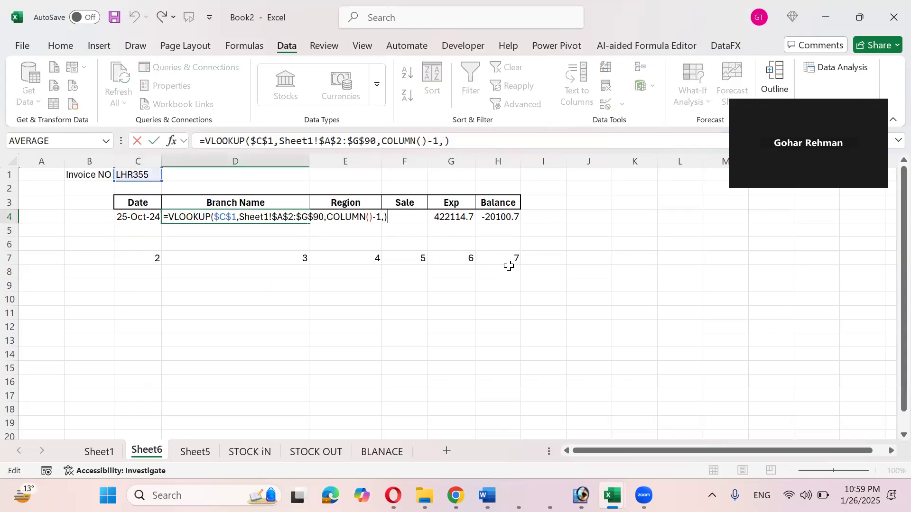
key("Tab")
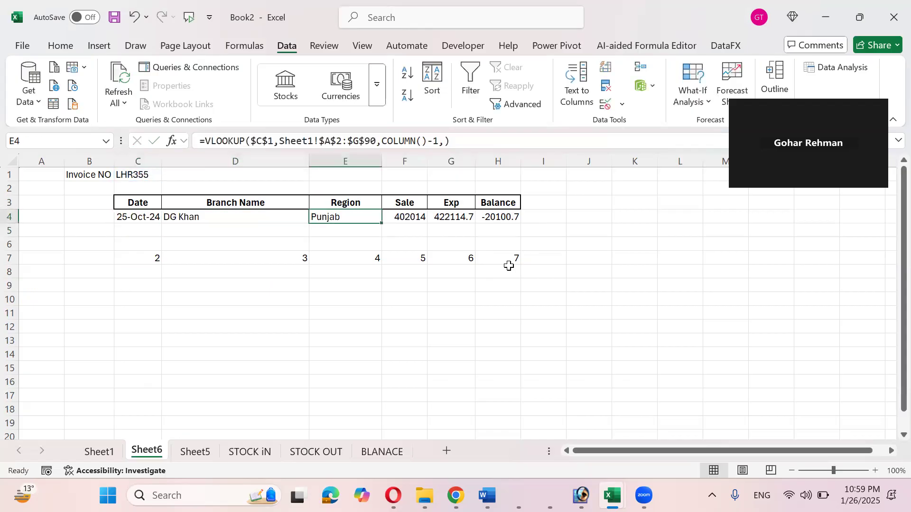
key("Tab")
key("Left")
key("Right")
key("Right")
key("Right")
key("Left")
key("Left")
key("Left")
key("Left")
key("Left")
Check each lookup formula in turn from C4 through H4 for the COLUMN()-1 index.
key("F2")
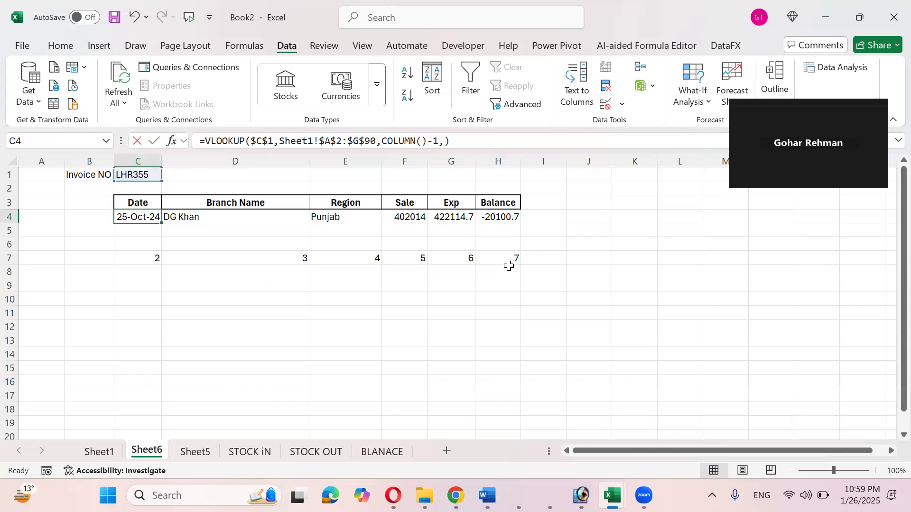
key("Return")
key("Up")
key("Right")
key("F2")
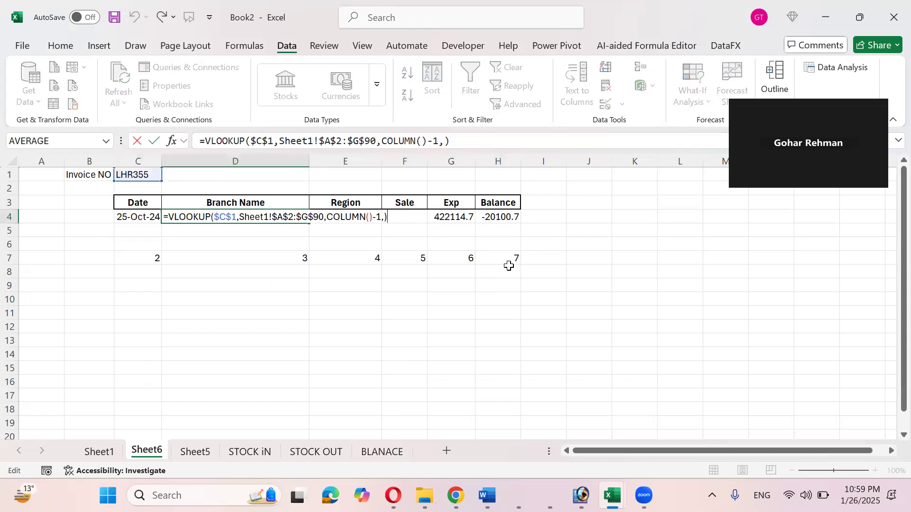
key("Return")
key("Up")
key("Right")
key("F2")
key("Return")
key("Up")
key("Right")
key("F2")
key("Return")
key("Up")
key("Right")
key("F2")
key("Return")
key("Up")
key("Right")
key("F2")
key("Return")
key("Up")
key("Up")
key("Down")
key("Left")
key("Down")
key("Left")
key("Left")
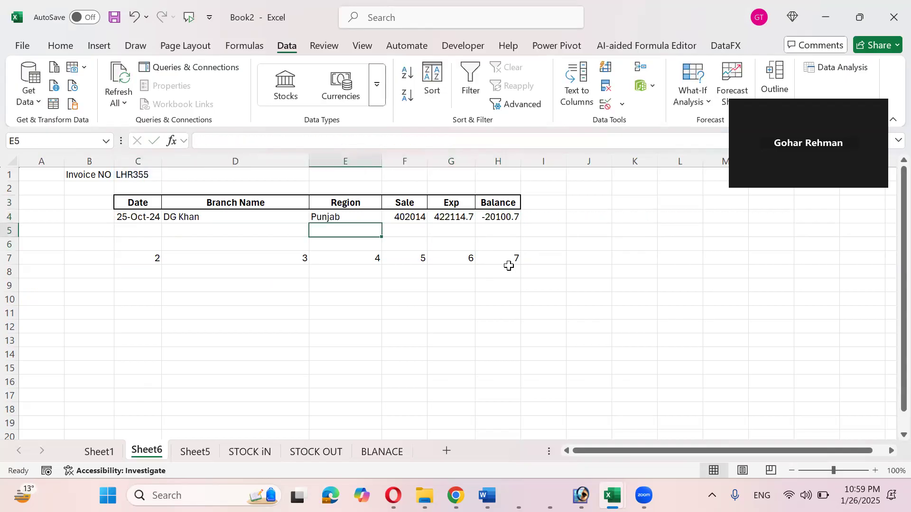
Start a VLOOKUP formula in Sheet6 cell C10 with the invoice number in C1 as the lookup value.
key("Down")
key("Down")
key("Down")
key("Left")
key("Left")
key("Down")
key("Down")
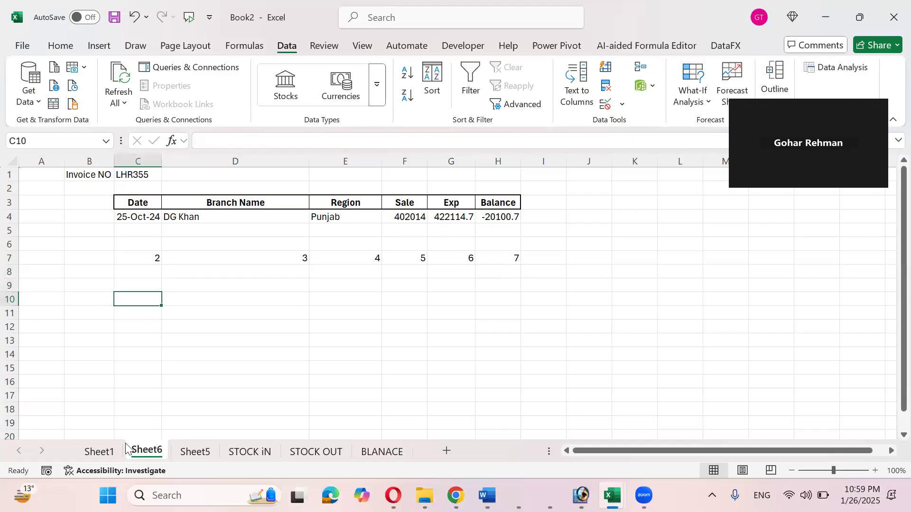
left_click(100, 452)
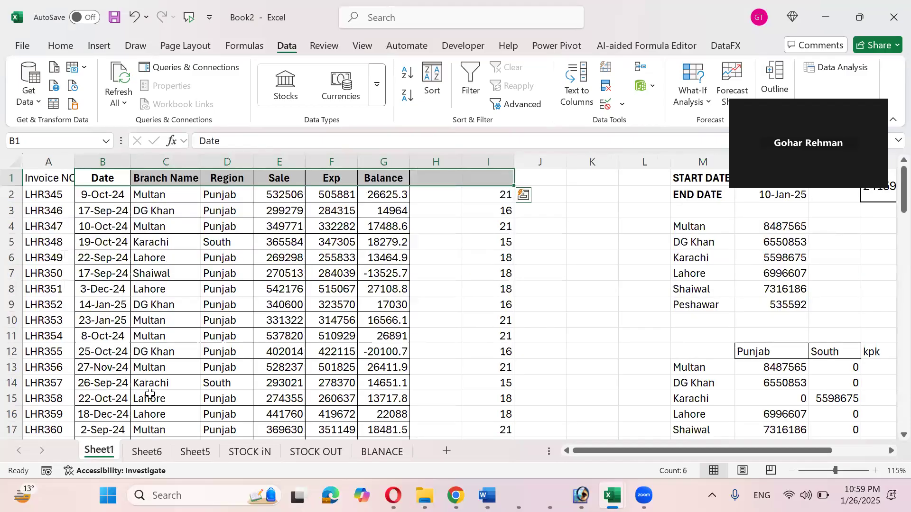
left_click(143, 453)
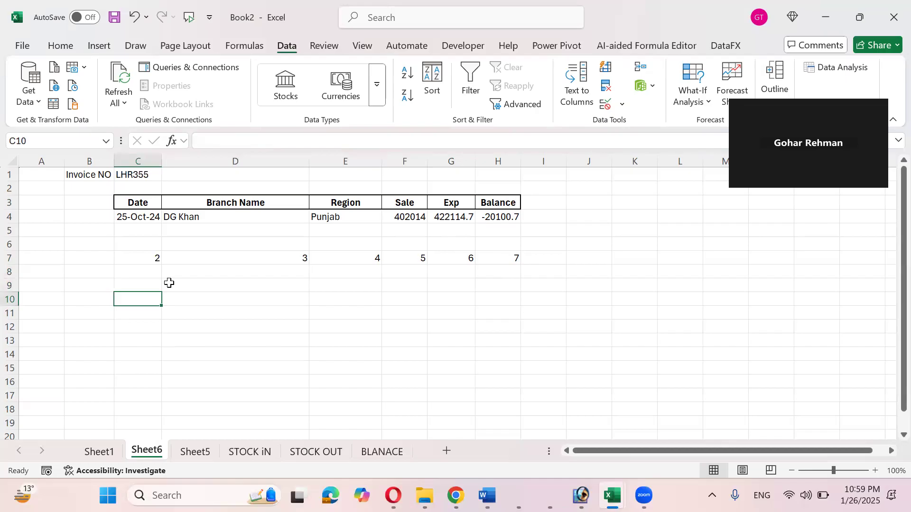
type("=VLOOKUP(")
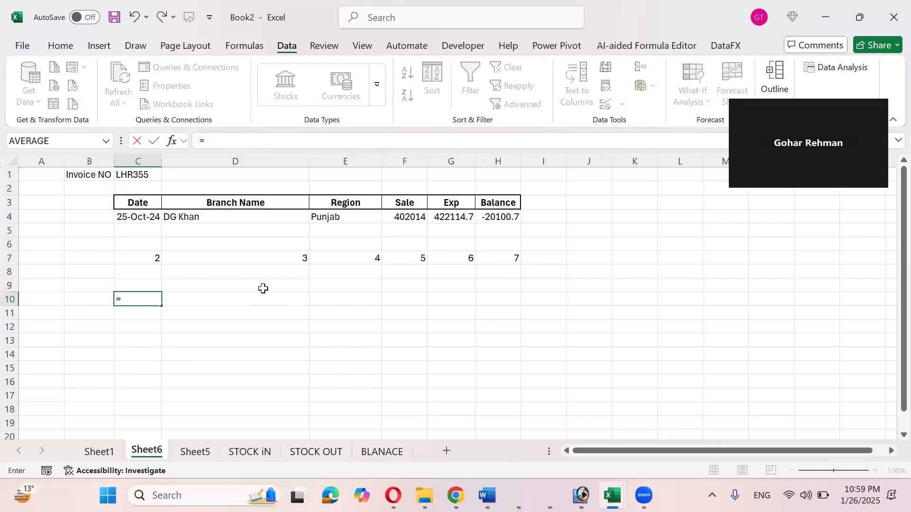
left_click(141, 175)
type(",")
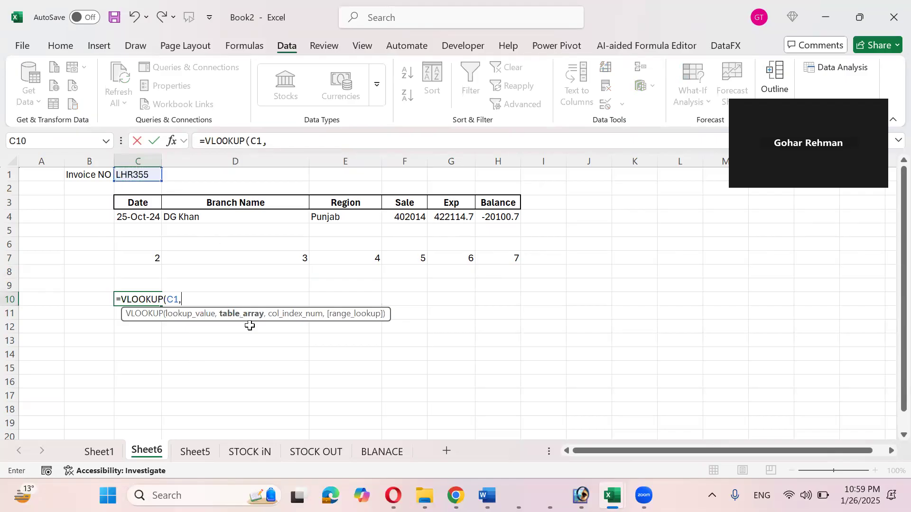
Set the table array of the C10 VLOOKUP to Sheet1!A2:G90, removing the stray Sheet6 reference after it.
left_click(115, 454)
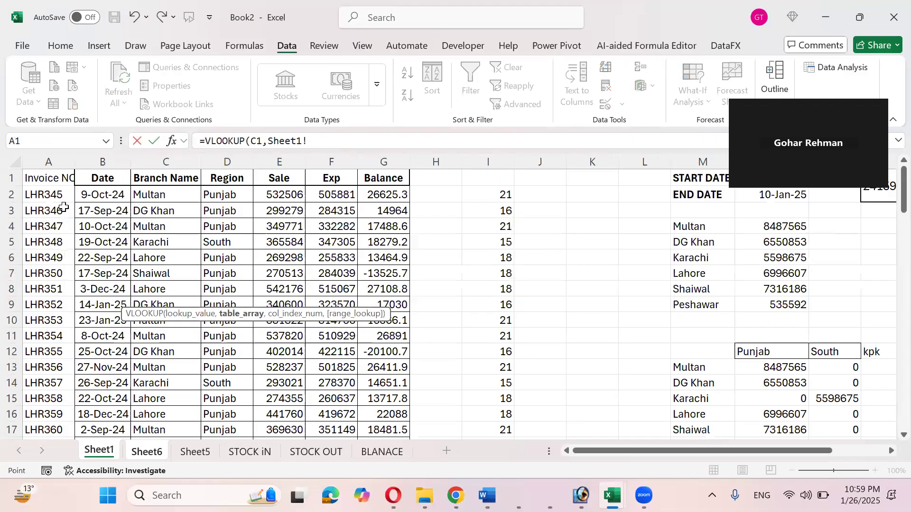
left_click(59, 195)
key("ctrl+shift+Right")
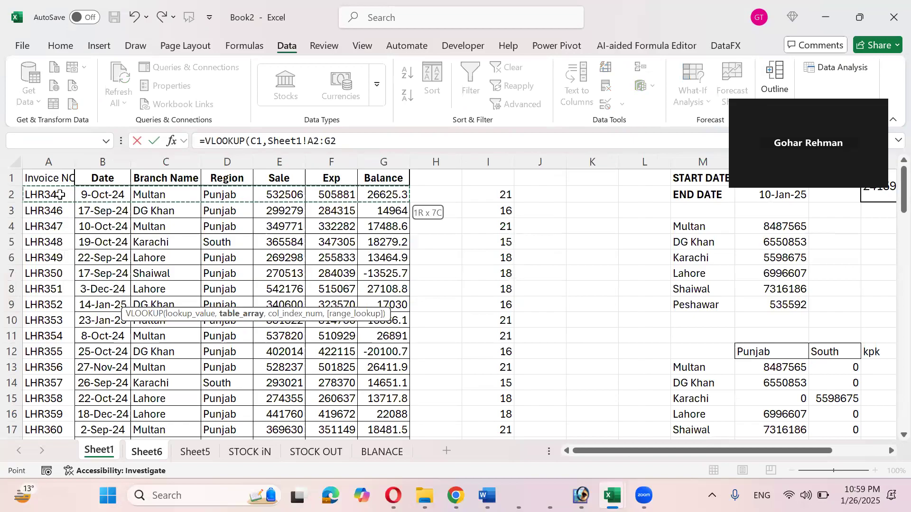
key("ctrl+shift+Down")
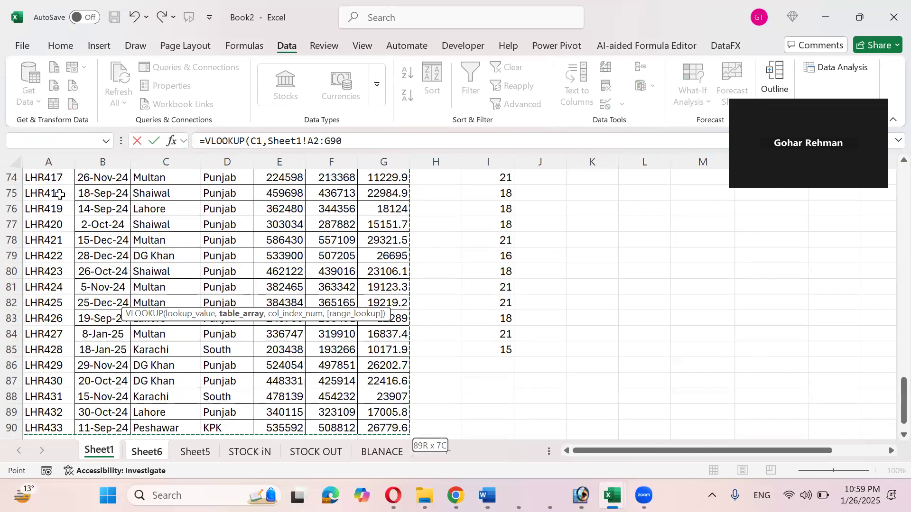
type(",")
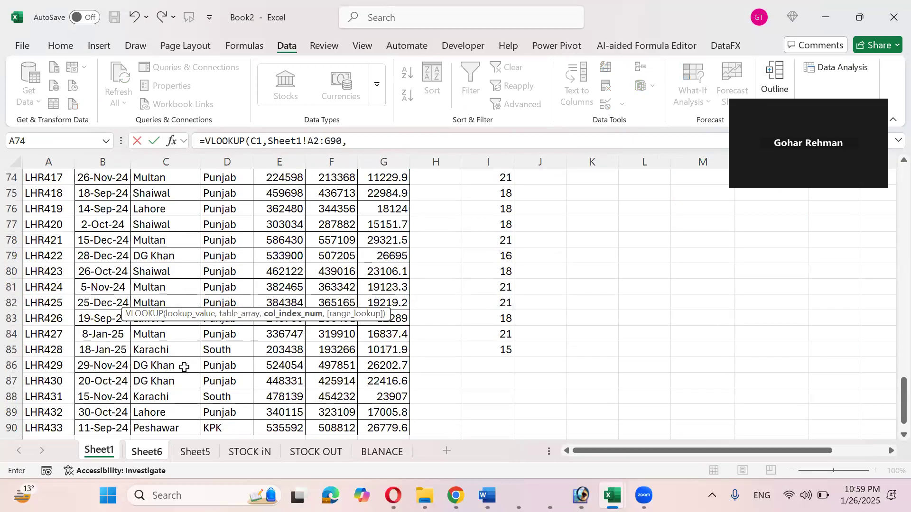
left_click(147, 452)
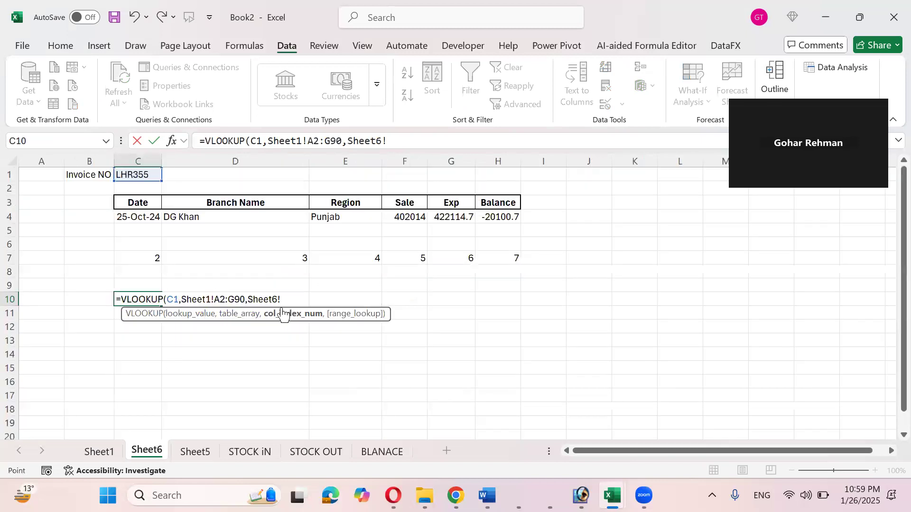
key("BackSpace")
key("BackSpace")
key("BackSpace")
key("BackSpace")
key("BackSpace")
key("BackSpace")
key("BackSpace")
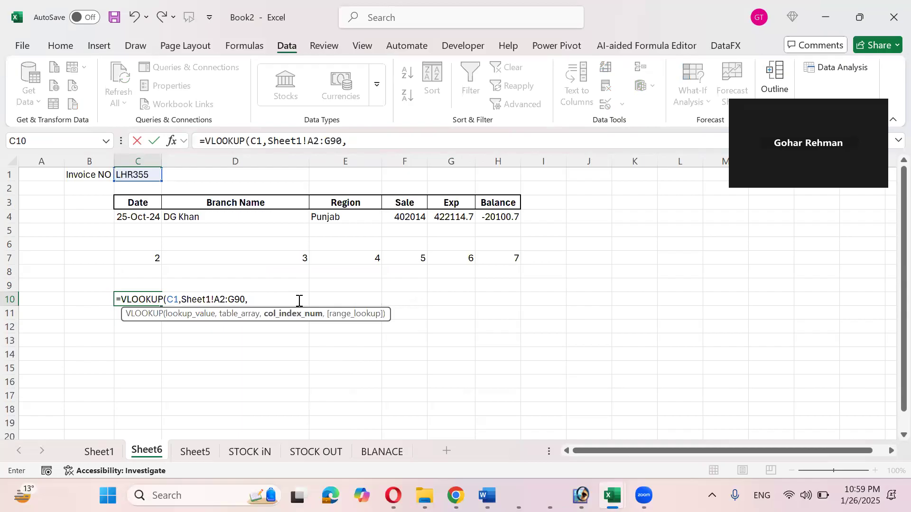
Complete the C10 VLOOKUP with the column index array {3,4} and an empty range lookup argument.
type("{3,4},)")
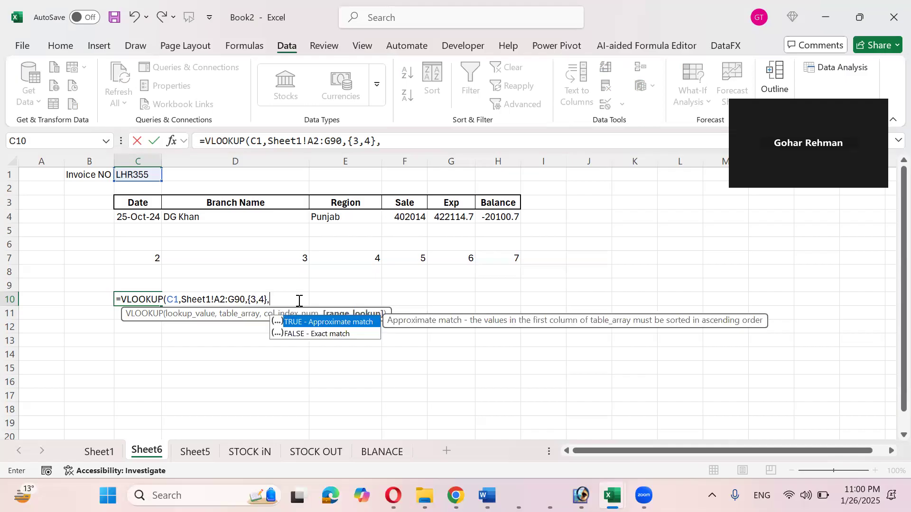
key("Return")
key("Up")
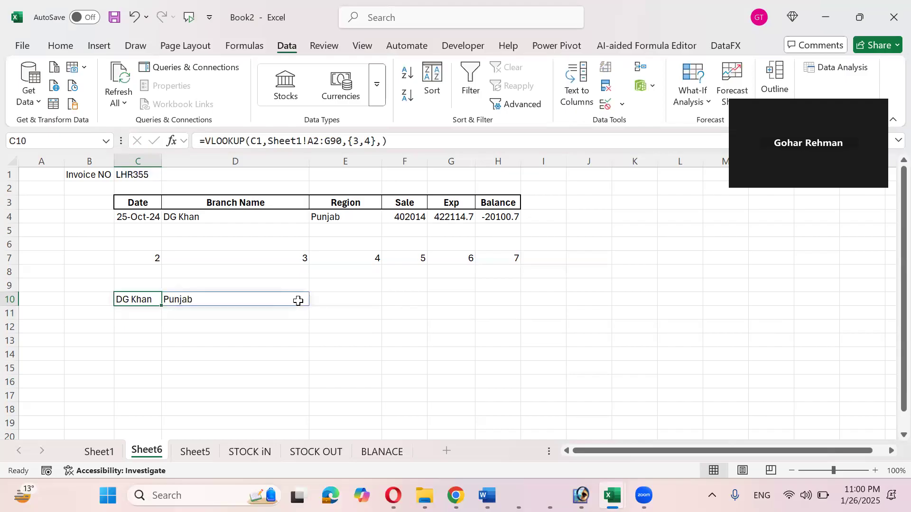
Change the column index array in the C10 VLOOKUP to {4,7}.
key("F2")
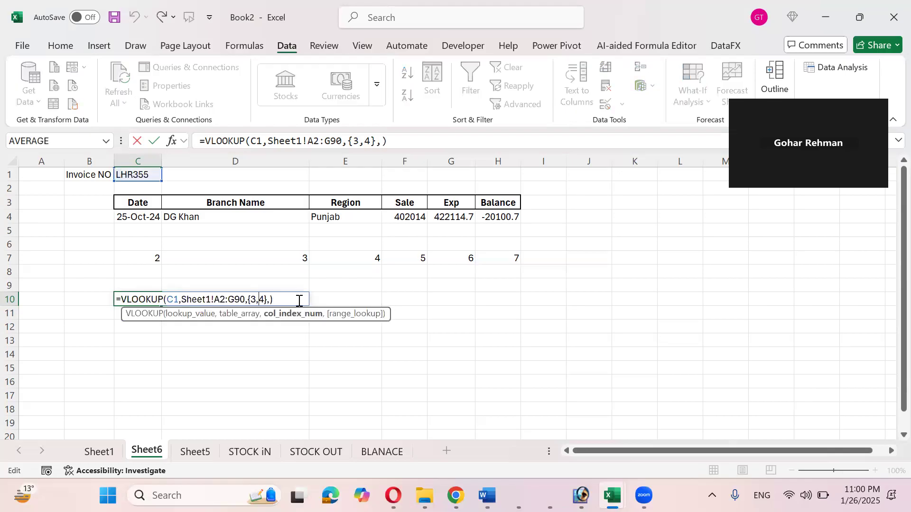
type("4")
key("shift+Left")
key("Right")
key("shift+Left")
type("7")
key("Return")
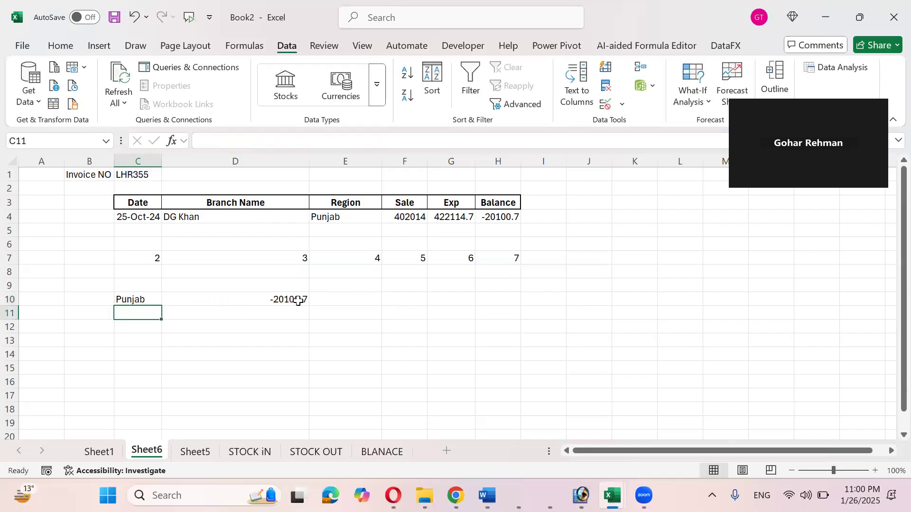
key("Up")
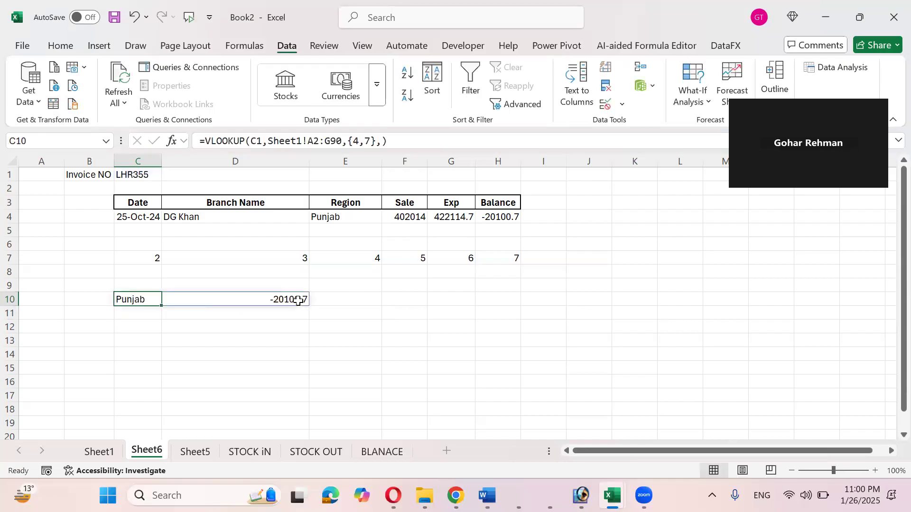
Change the column index array in the C10 VLOOKUP to {2,6}.
key("F2")
key("Left")
key("Left")
key("Left")
key("Left")
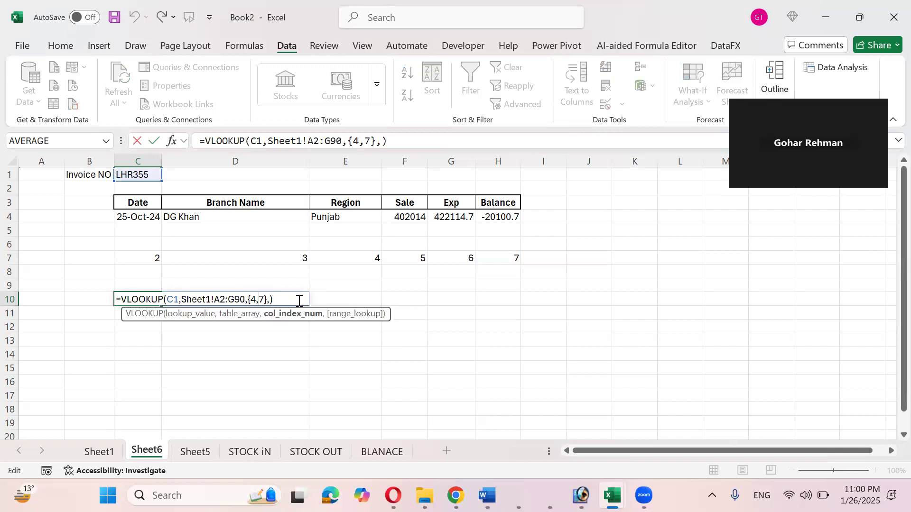
key("shift+Left")
type("2")
key("Right")
key("shift+Right")
type("6")
key("Return")
key("Up")
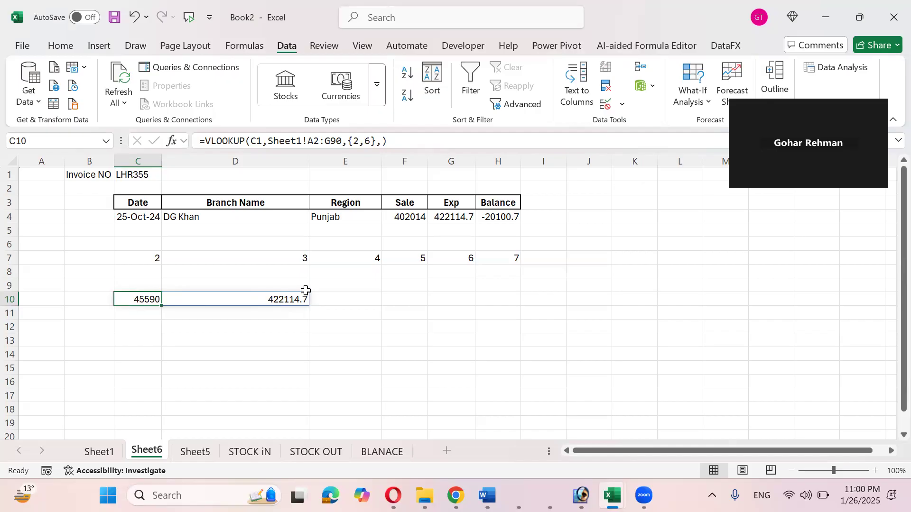
Insert six blank rows above the header row of the sales table on Sheet1.
scroll(306, 291, "down", 2)
scroll(306, 290, "up", 2)
scroll(306, 290, "down", 2)
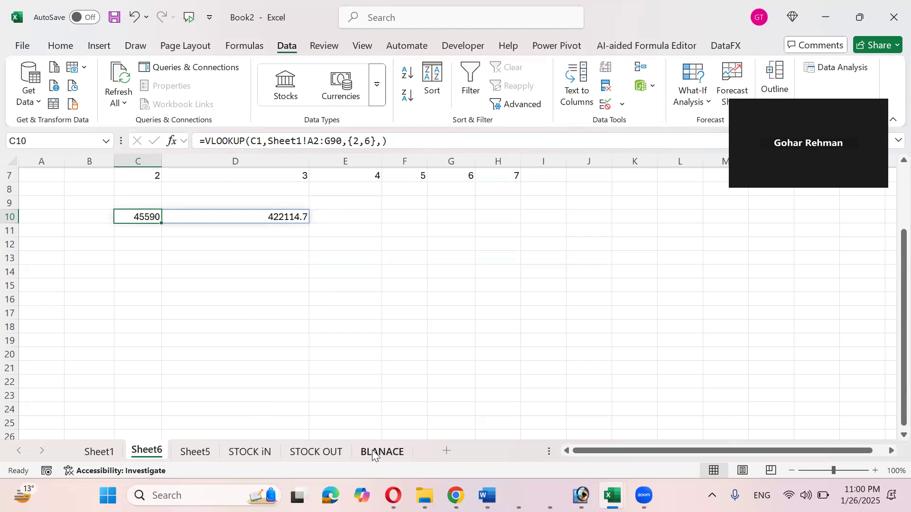
left_click(99, 453)
scroll(199, 260, "up", 18)
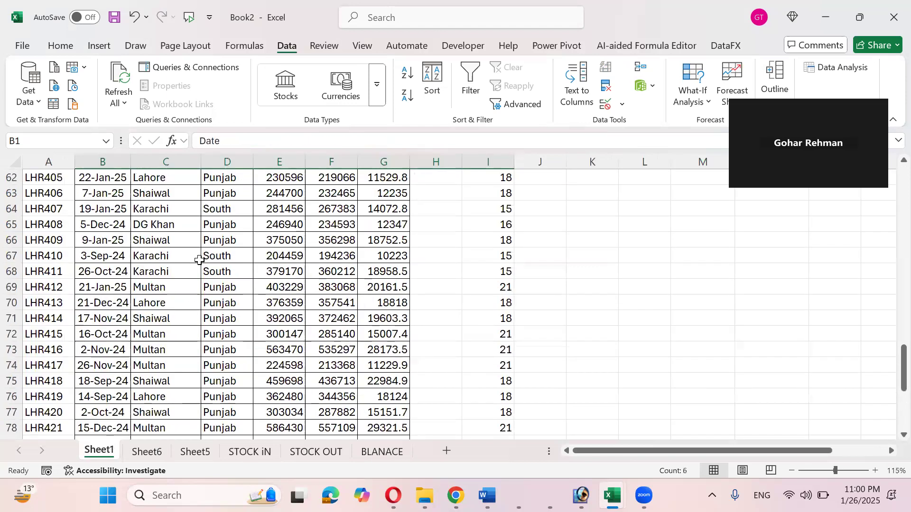
scroll(200, 260, "up", 6)
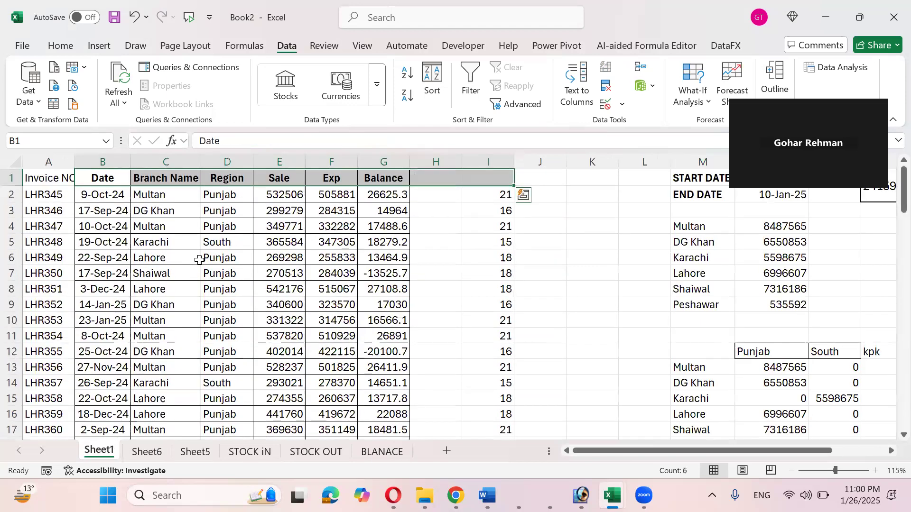
key("ctrl+Home")
left_click_drag(148, 178, 356, 178)
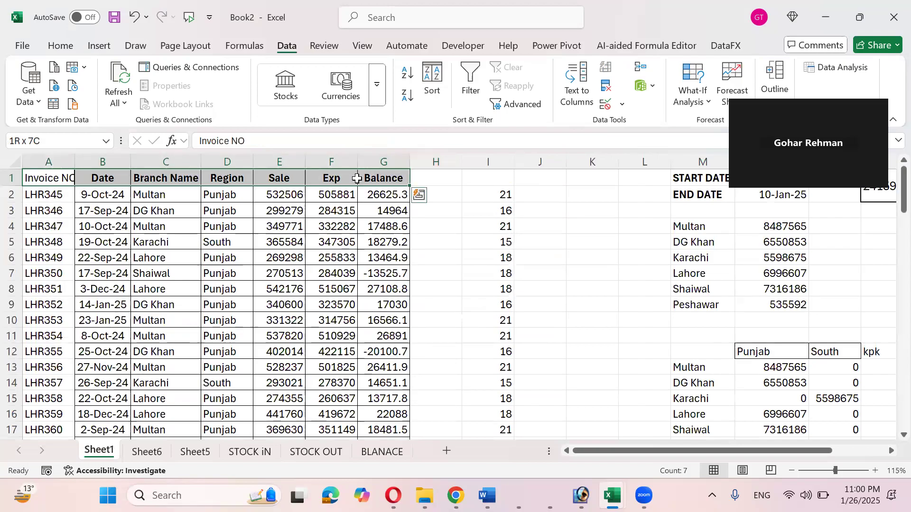
key("shift+space")
key("shift+Down")
key("ctrl+shift+plus")
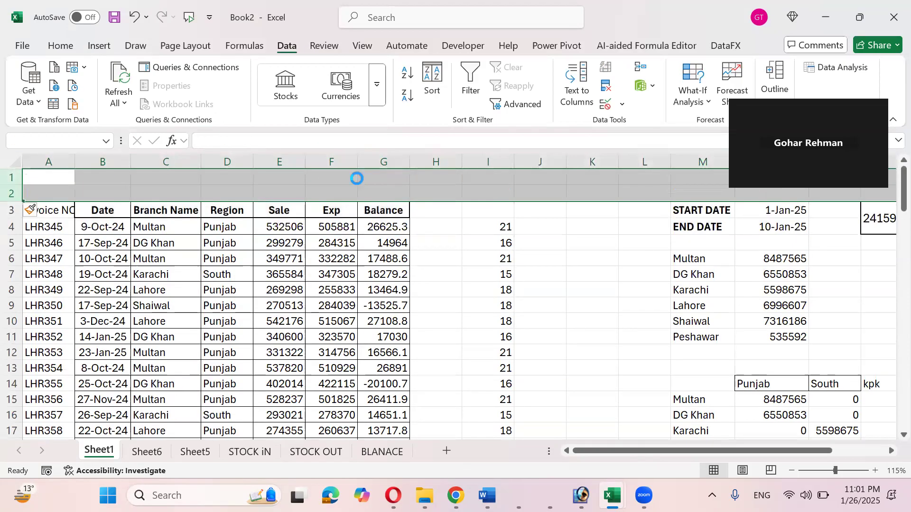
key("ctrl+shift+plus")
key("ctrl+shift+plus")
Widen column A on Sheet1 so the Invoice NO header in A7 fits.
key("Down")
key("Down")
key("Down")
key("Down")
key("Down")
key("Down")
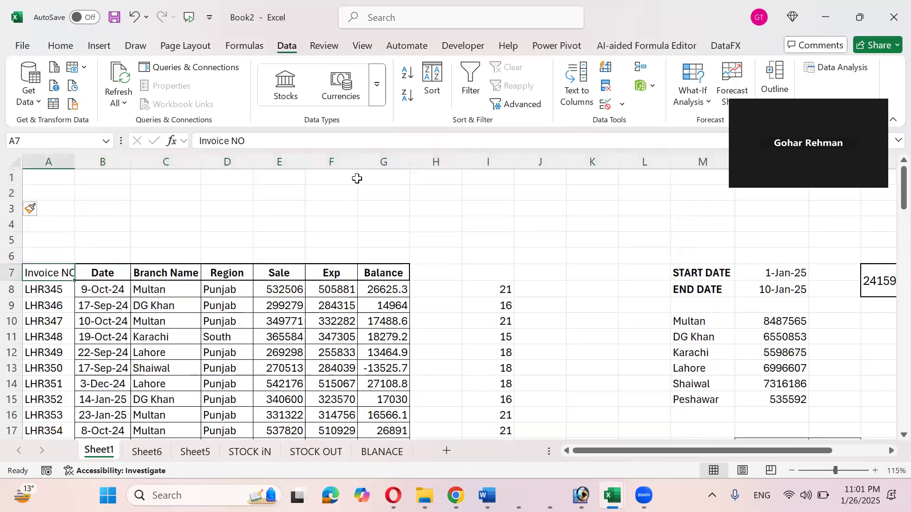
left_click_drag(74, 163, 80, 163)
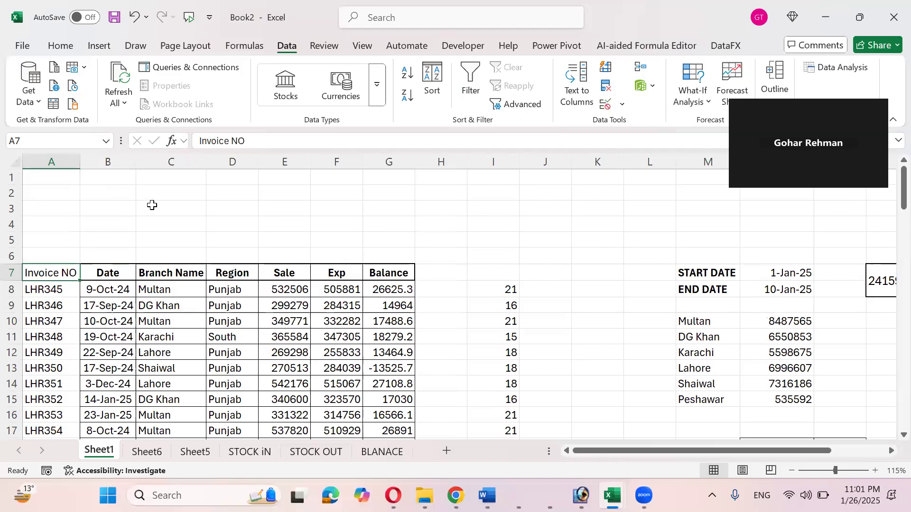
Fill cell C3 above the sales table with yellow.
left_click(152, 207)
left_click(61, 46)
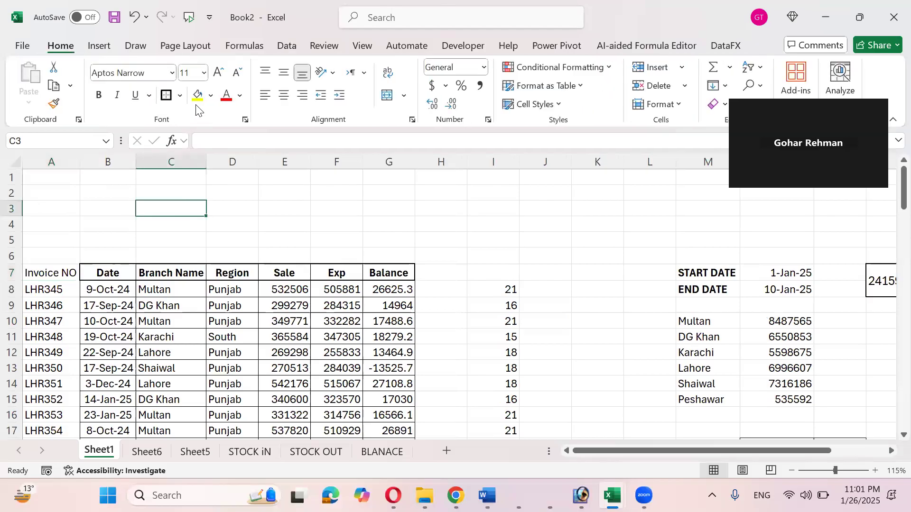
left_click(205, 103)
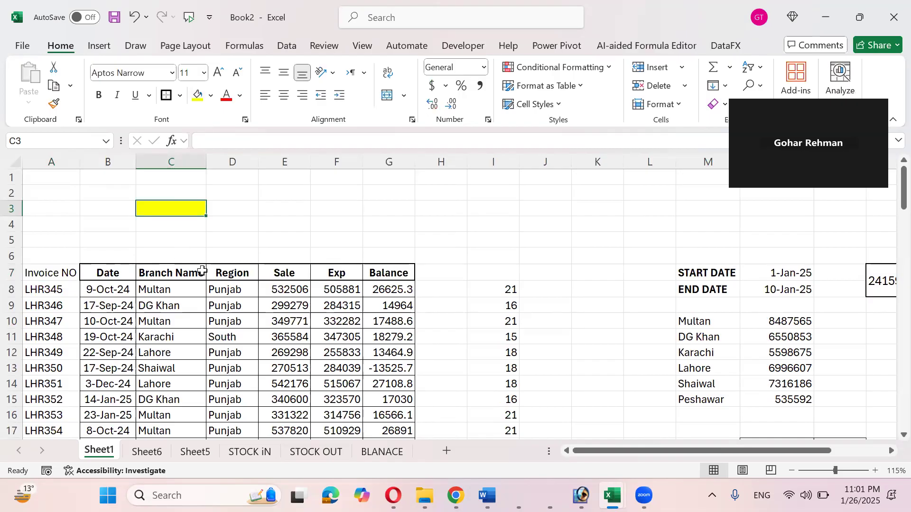
left_click_drag(126, 272, 380, 278)
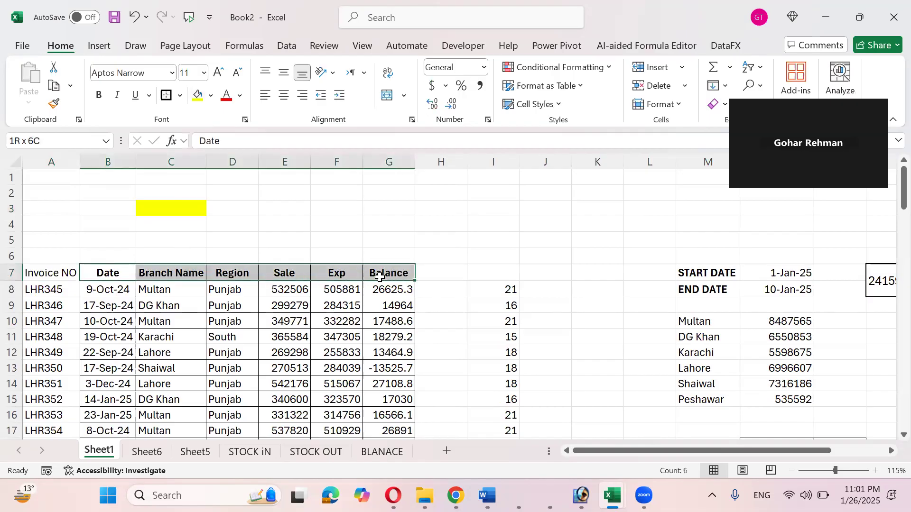
left_click_drag(107, 271, 373, 271)
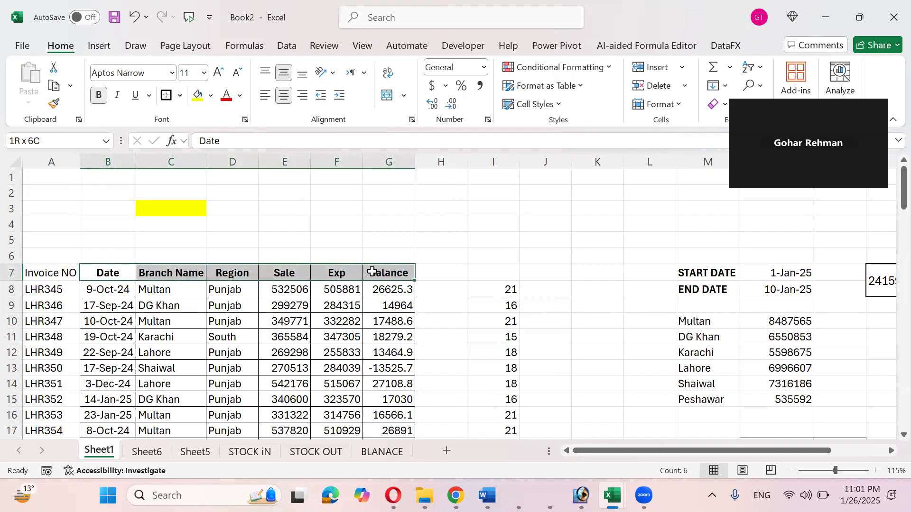
left_click(246, 188)
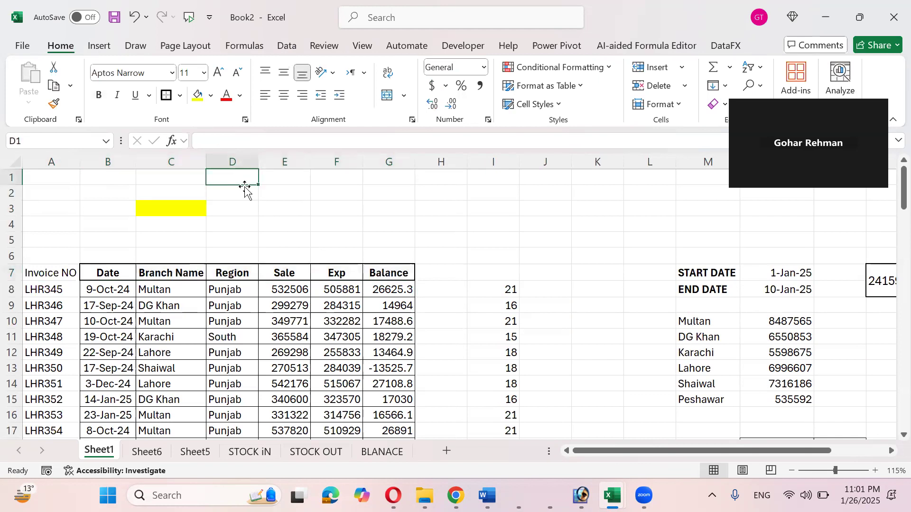
left_click(241, 212)
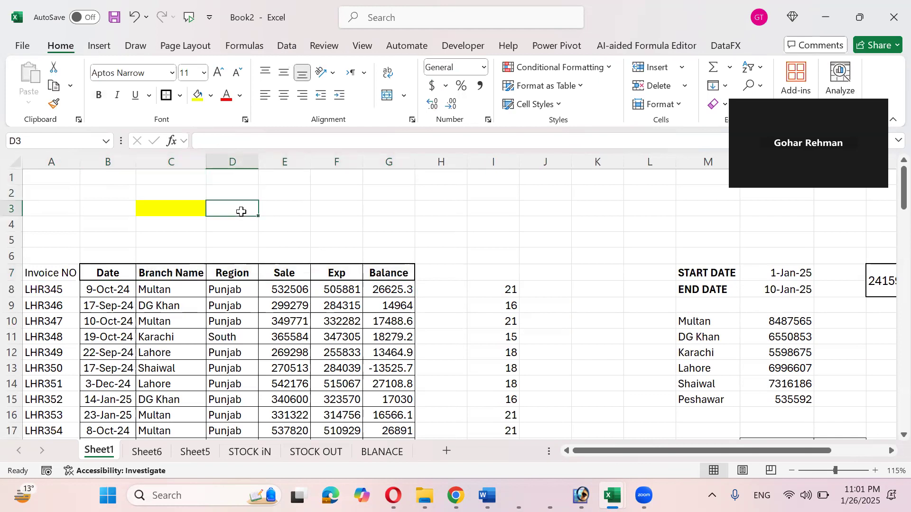
Add list data validation to the yellow cell C3, using the invoice numbers in =$A$8:$A$96 as the source.
left_click(197, 207)
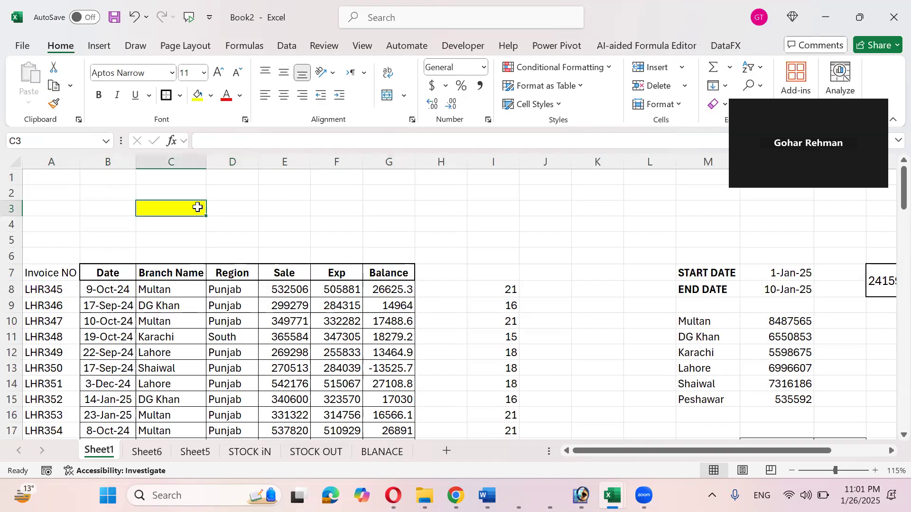
left_click(286, 45)
left_click(605, 104)
left_click(394, 228)
left_click(375, 270)
left_click(383, 288)
left_click(63, 288)
key("ctrl+shift+Down")
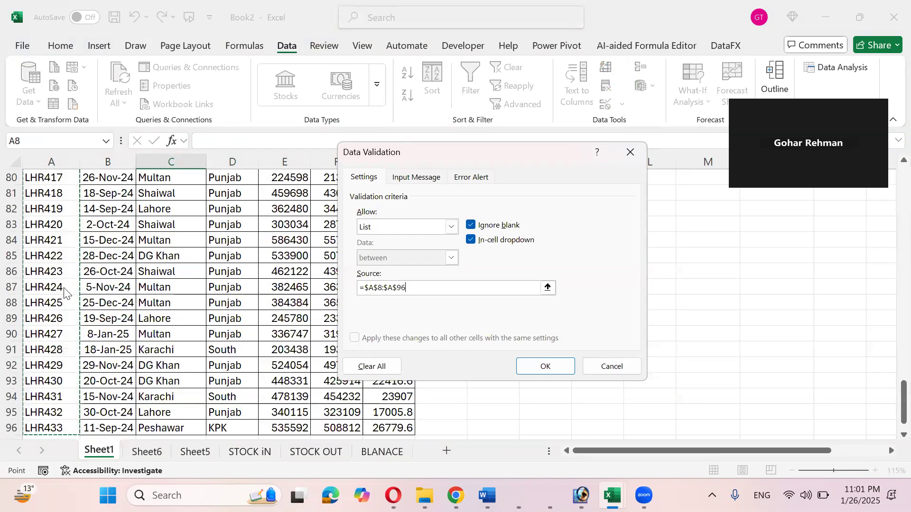
key("Return")
Choose the sixth invoice number from the dropdown list in C3.
scroll(63, 288, "up", 19)
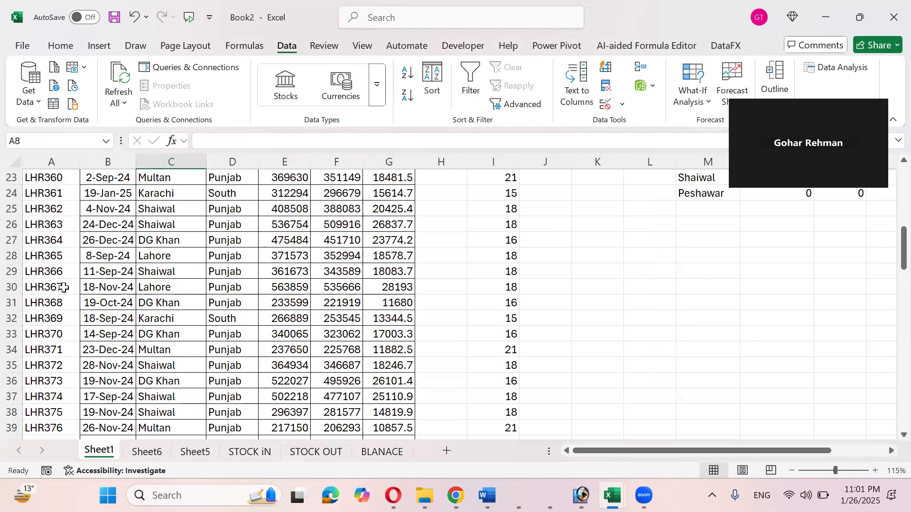
scroll(63, 288, "up", 7)
left_click(194, 205)
left_click(213, 209)
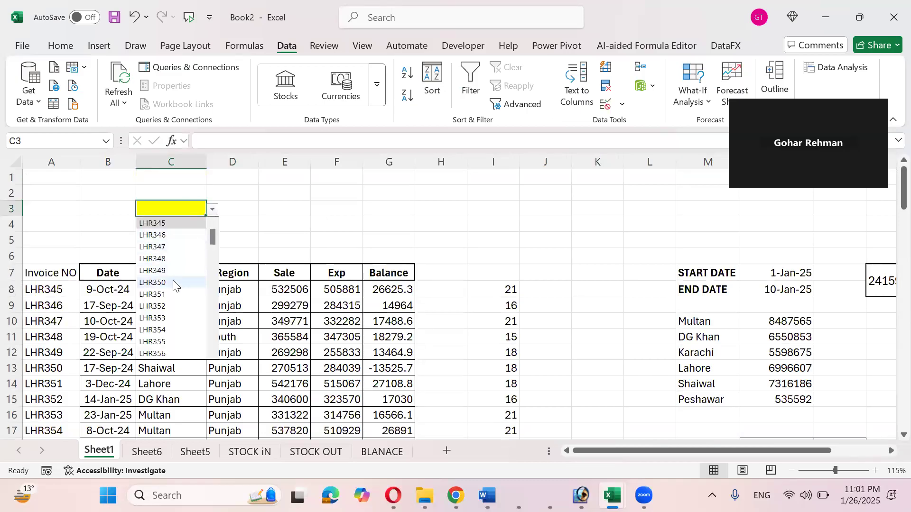
left_click(173, 280)
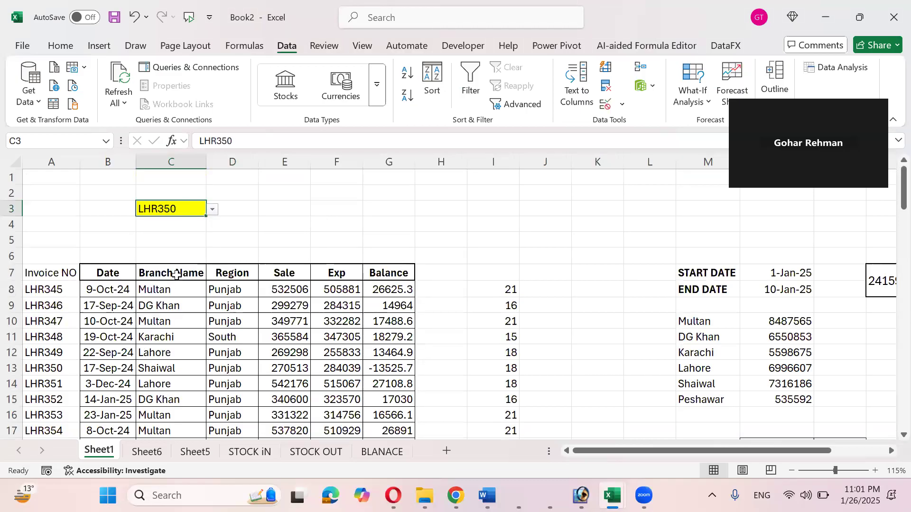
Add list data validation to cell D2, using the table headers in A7:G7 as the source.
left_click(236, 198)
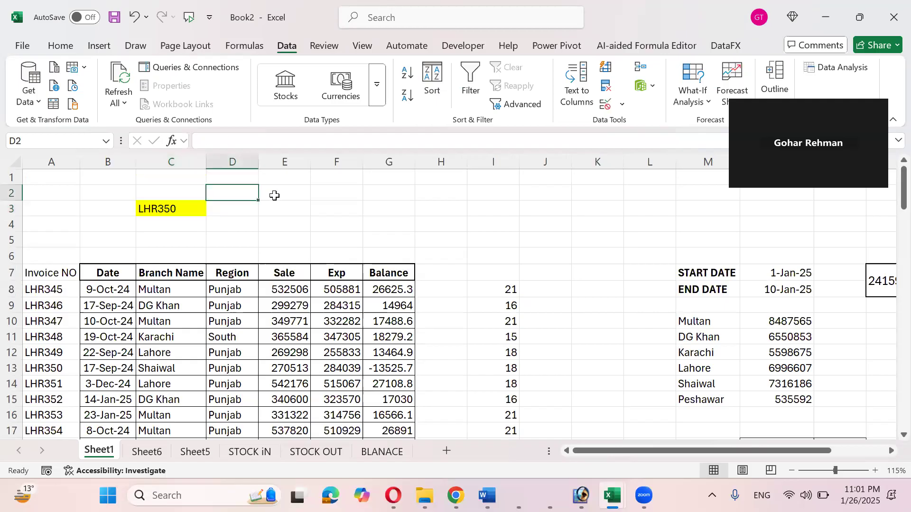
key("alt+a")
key("v")
key("v")
left_click(363, 230)
left_click(377, 259)
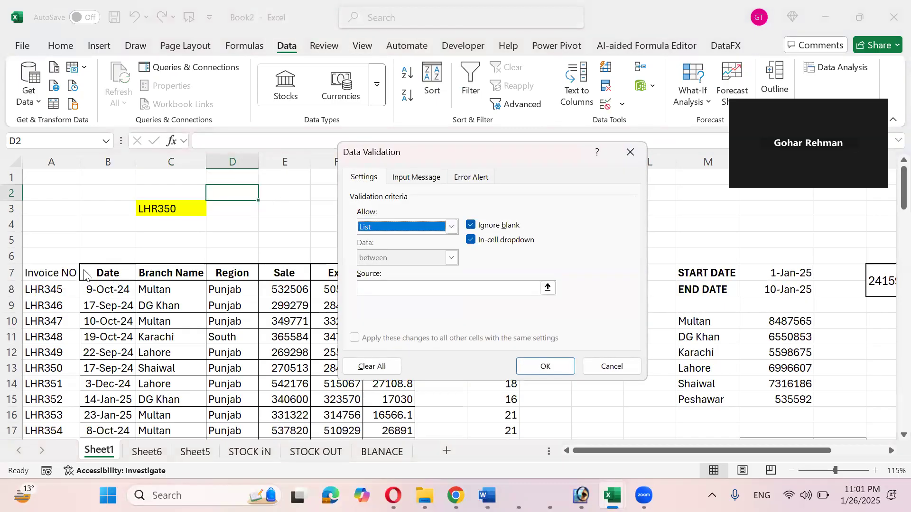
left_click(363, 286)
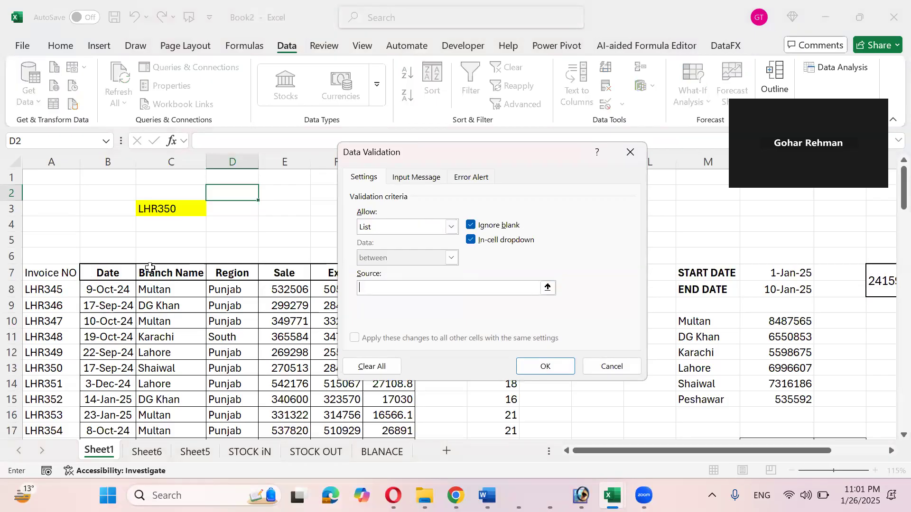
left_click_drag(73, 273, 380, 265)
key("Return")
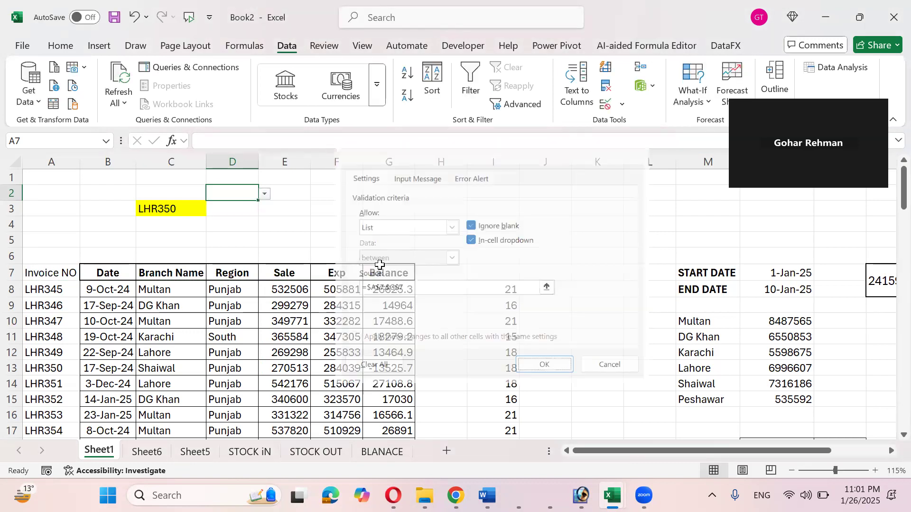
Choose Region from the header dropdown list in D2.
left_click(267, 198)
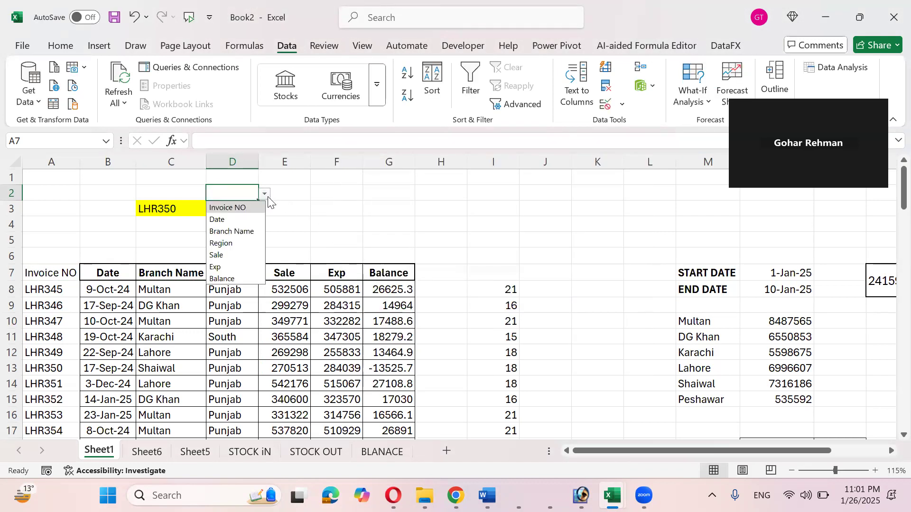
left_click(236, 244)
key("Return")
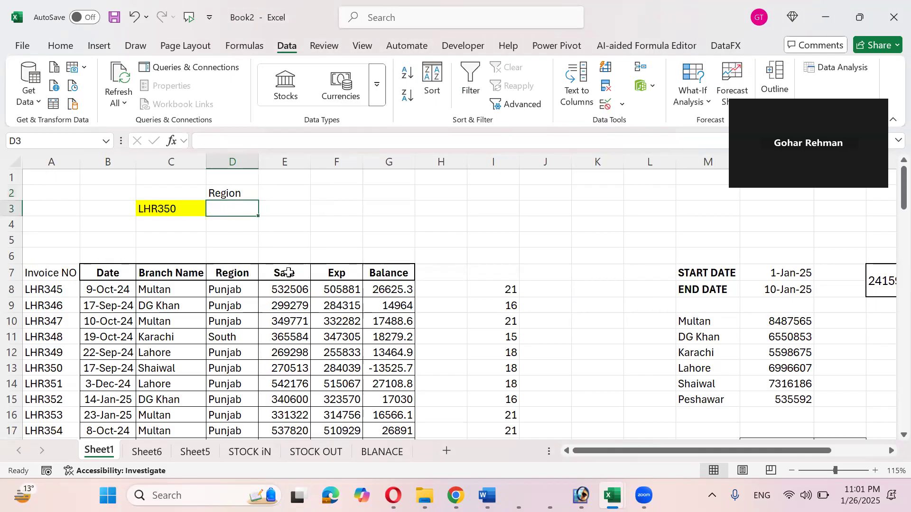
left_click(174, 207)
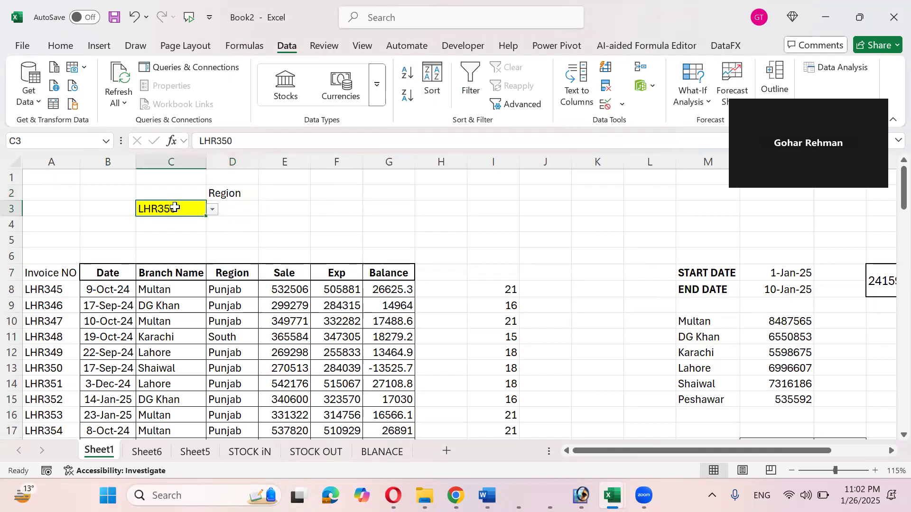
Enter =INDEX(E8:E96,3) in D3 to return the third value of the Sale column.
left_click(233, 208)
type("=ind")
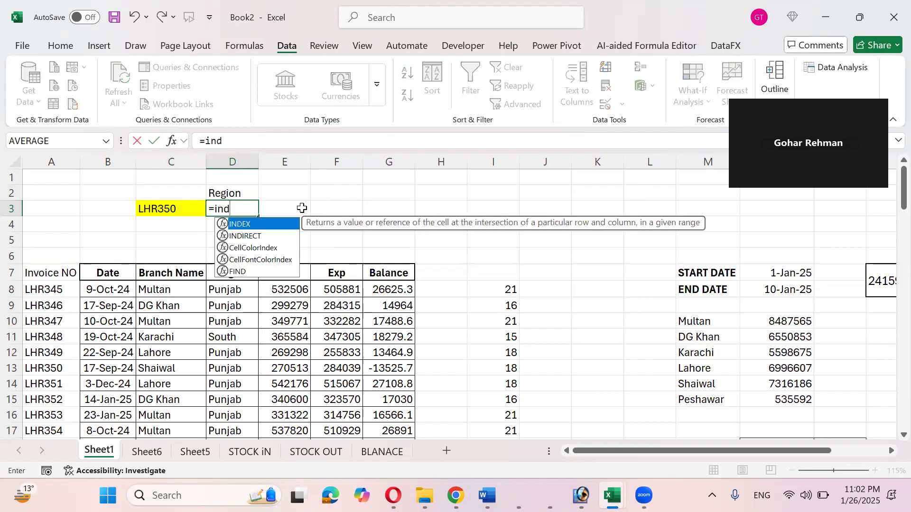
key("Tab")
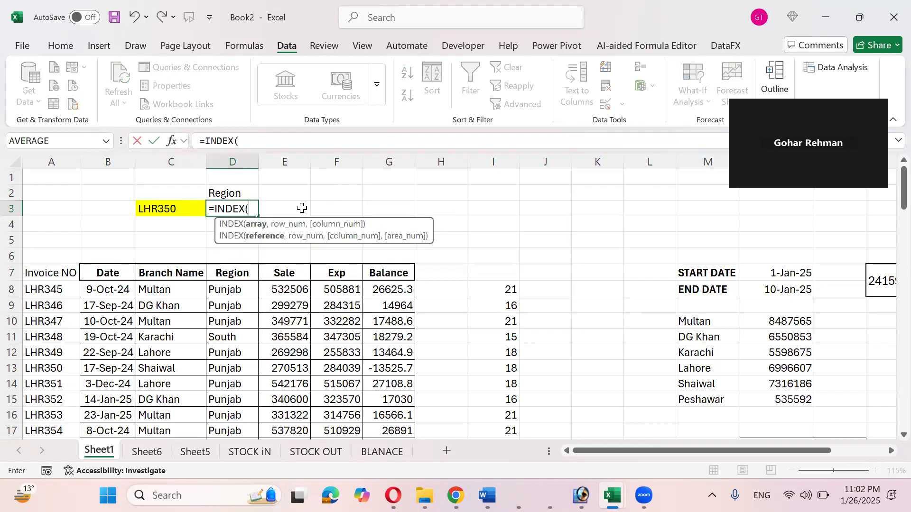
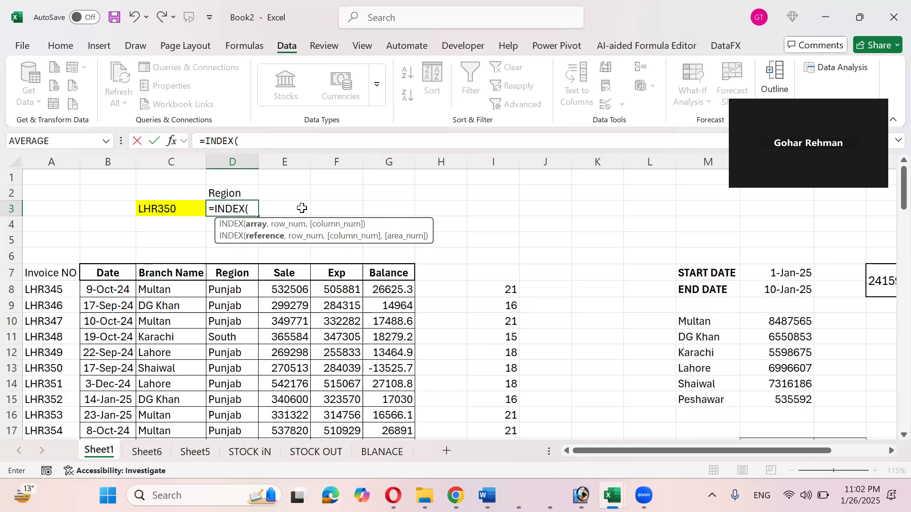
key("Down")
key("Down")
key("Down")
key("Down")
key("Down")
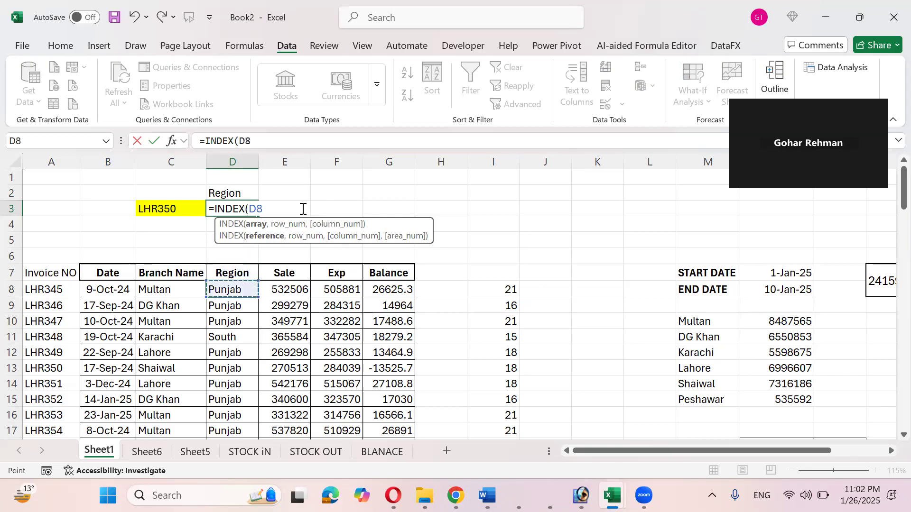
key("Right")
key("ctrl+shift+Down")
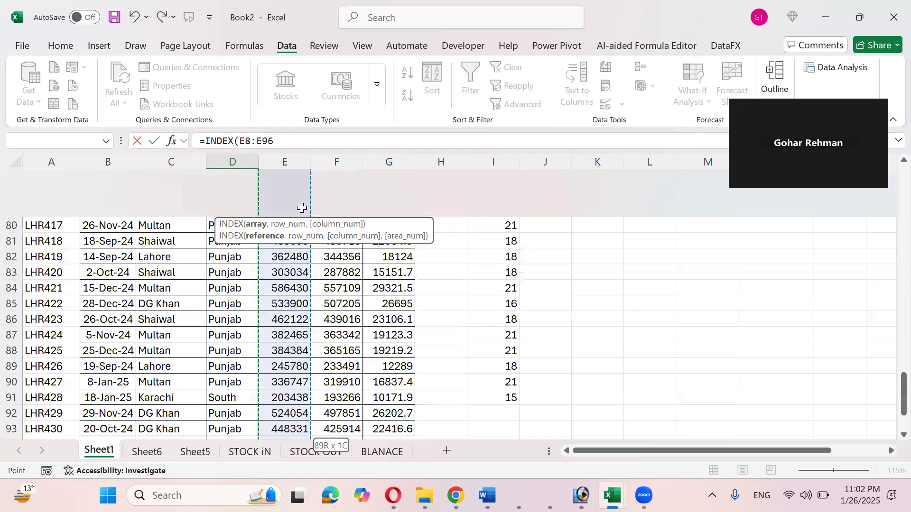
type(",")
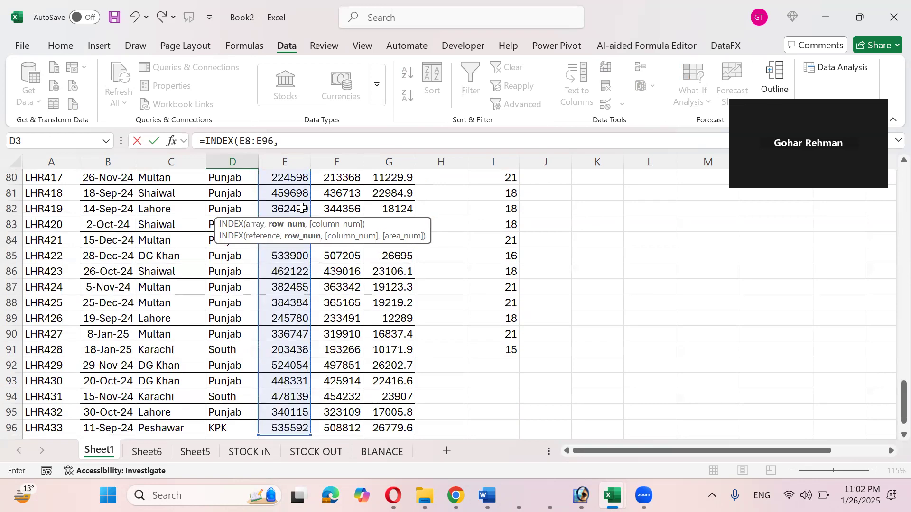
type("3)")
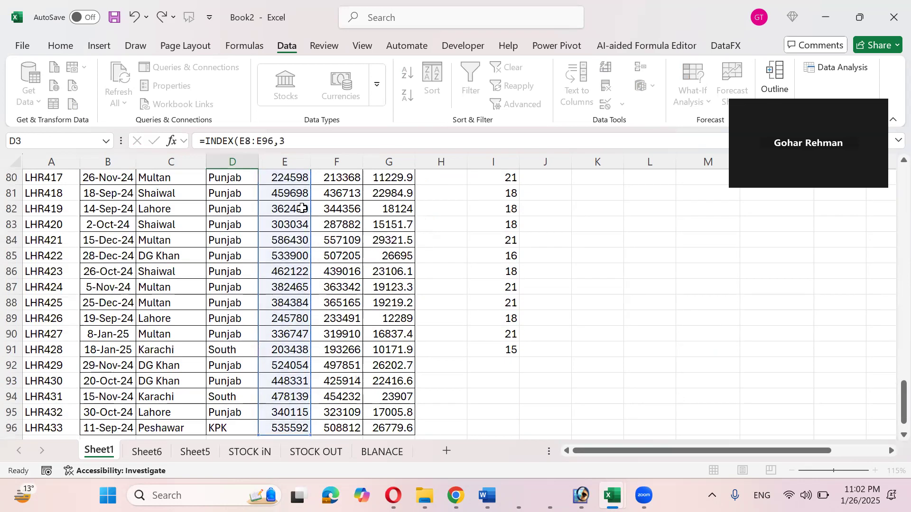
key("Up")
scroll(302, 209, "up", 1)
key("Down")
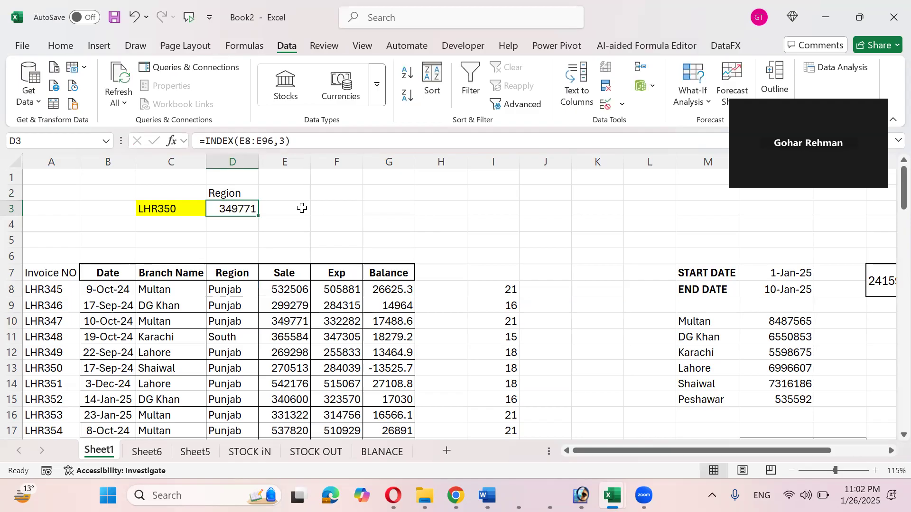
Change the row number in the D3 INDEX formula to 10.
key("F2")
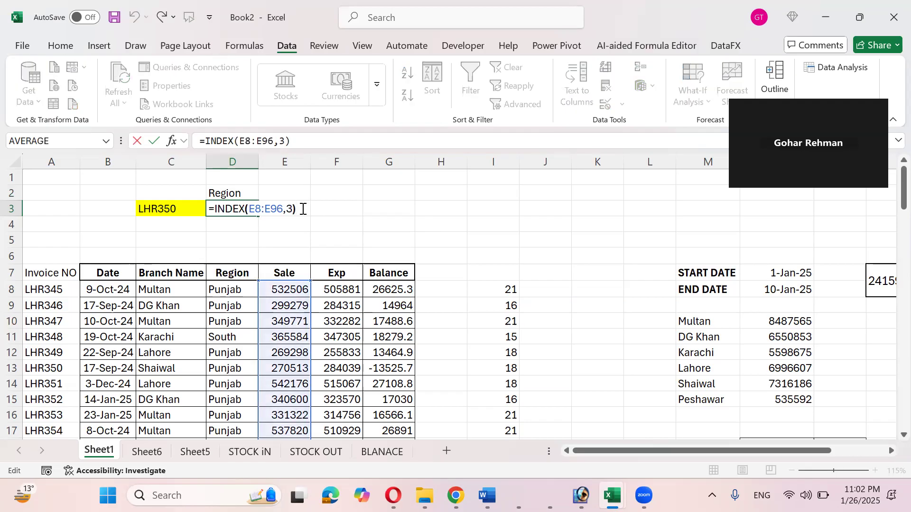
key("Left")
key("BackSpace")
type("1")
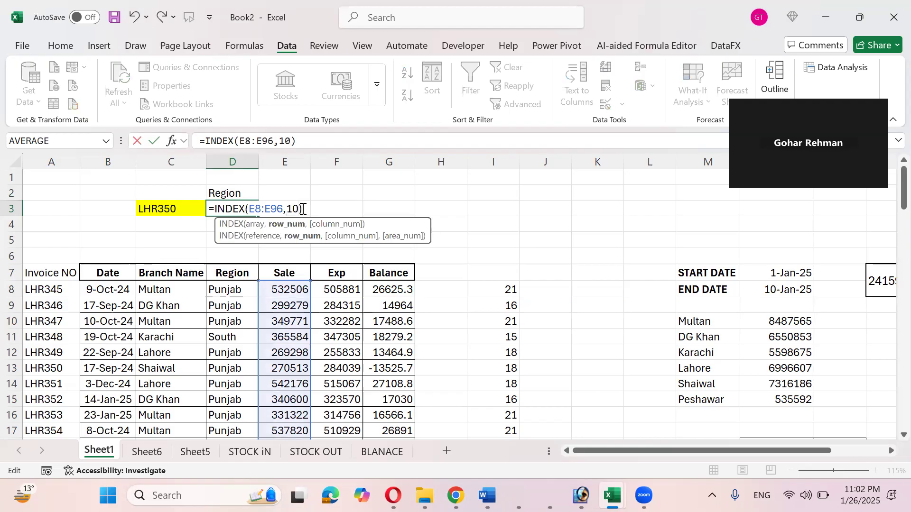
key("Return")
key("Up")
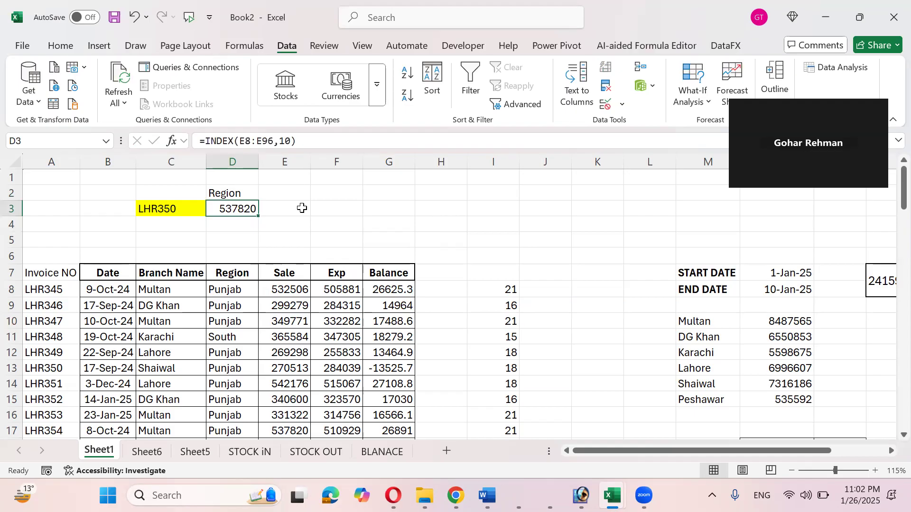
Expand the INDEX array in D3 to A8:G96 and add column number 4, giving =INDEX(A8:G96,10,4).
key("F2")
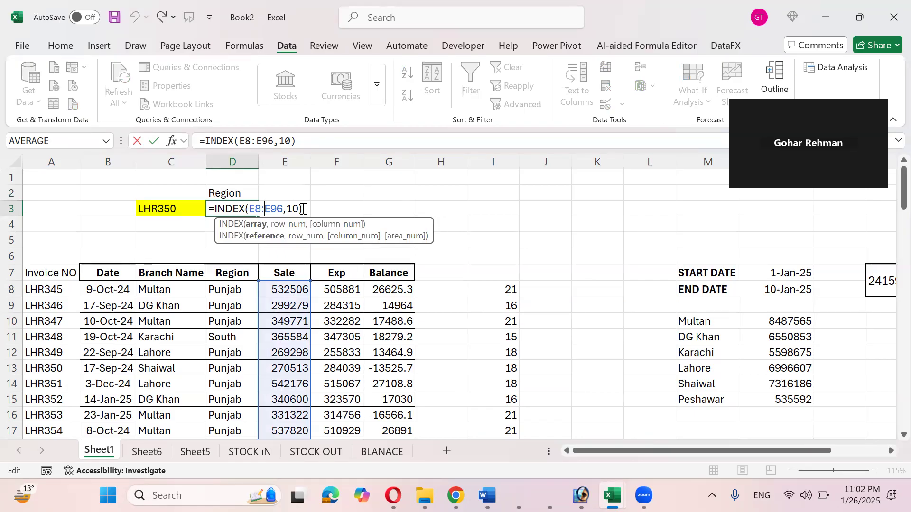
key("shift+Right")
type("a")
key("shift+Right")
type("g")
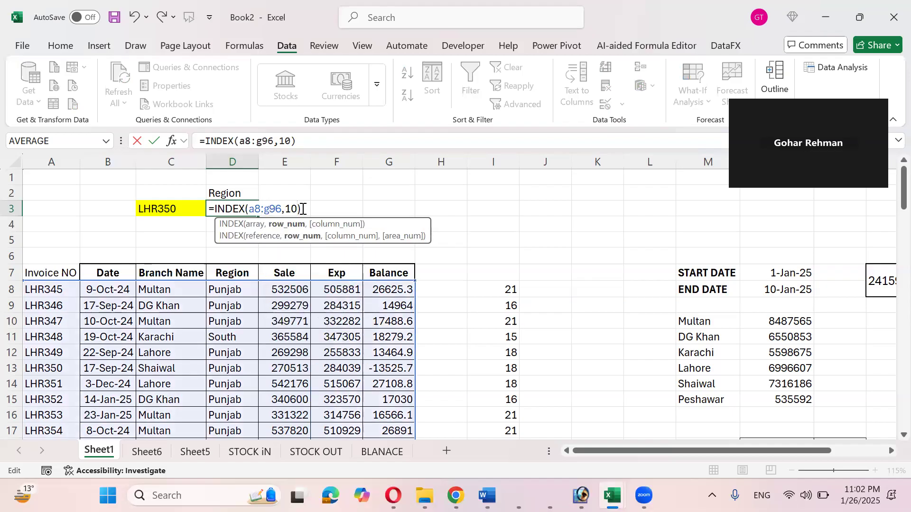
type(",4")
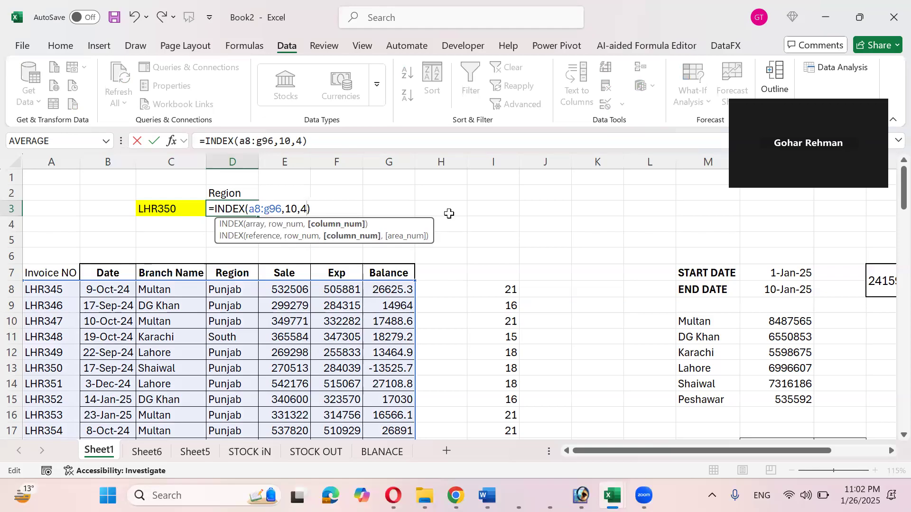
key("Return")
key("Up")
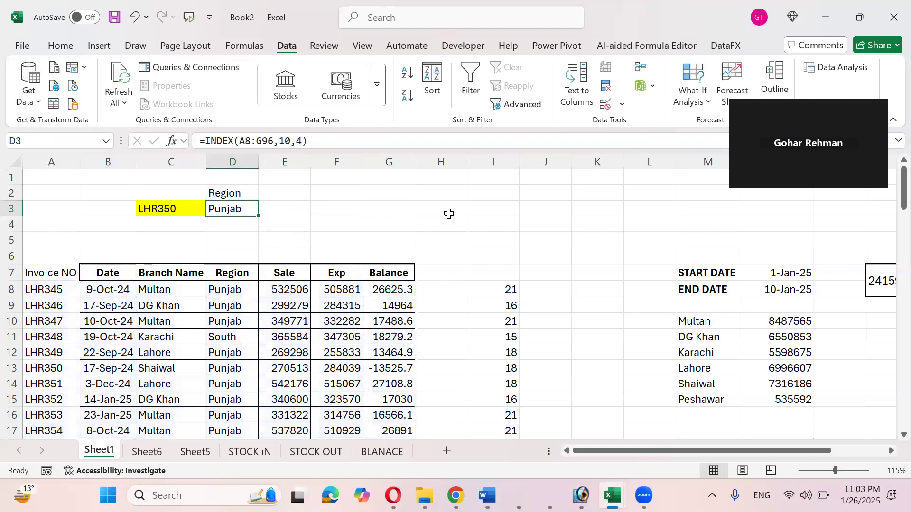
Replace the row number in the D3 INDEX formula with MATCH(C3,A8:A96,0), giving =INDEX(A8:G96,MATCH(C3,A8:A96,0),4).
key("F2")
key("Left")
key("Left")
key("Left")
key("shift+Left")
key("shift+Left")
type("match")
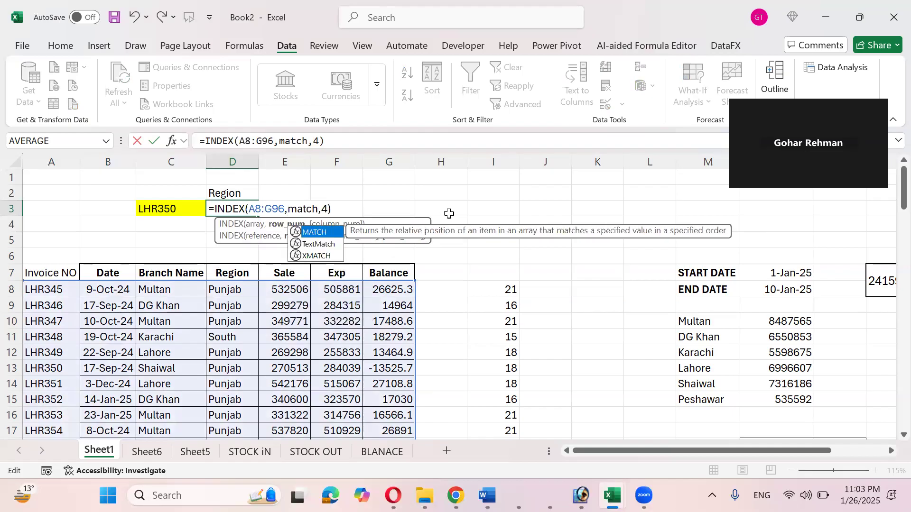
key("Tab")
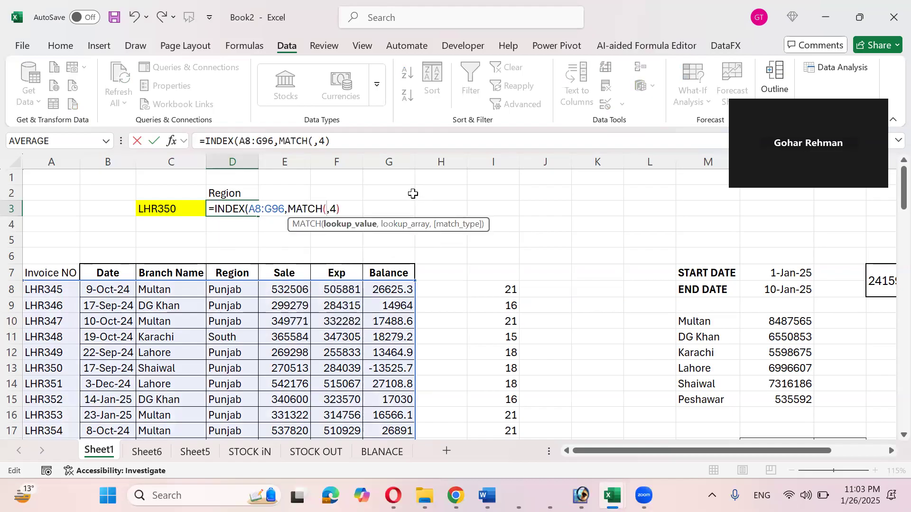
left_click(184, 207)
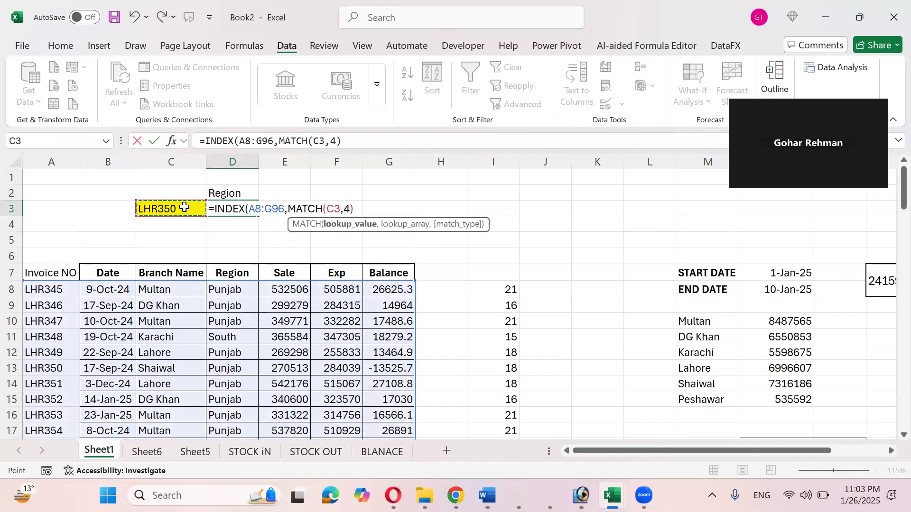
type(",")
left_click(68, 287)
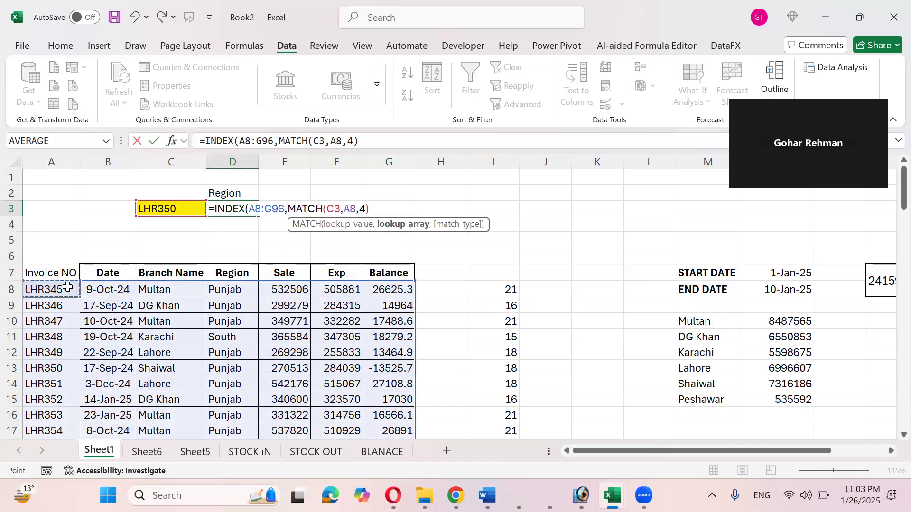
key("ctrl+shift+Down")
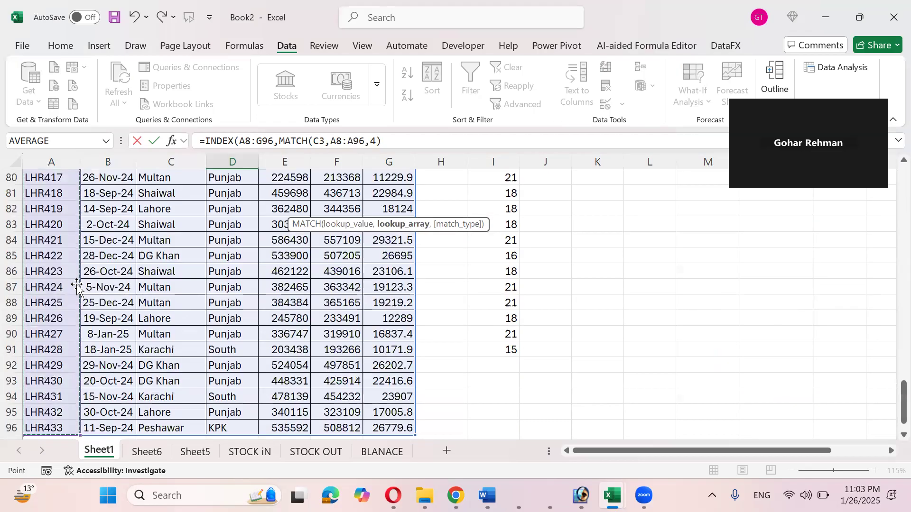
scroll(75, 287, "up", 8)
scroll(76, 285, "up", 4)
type(",0")
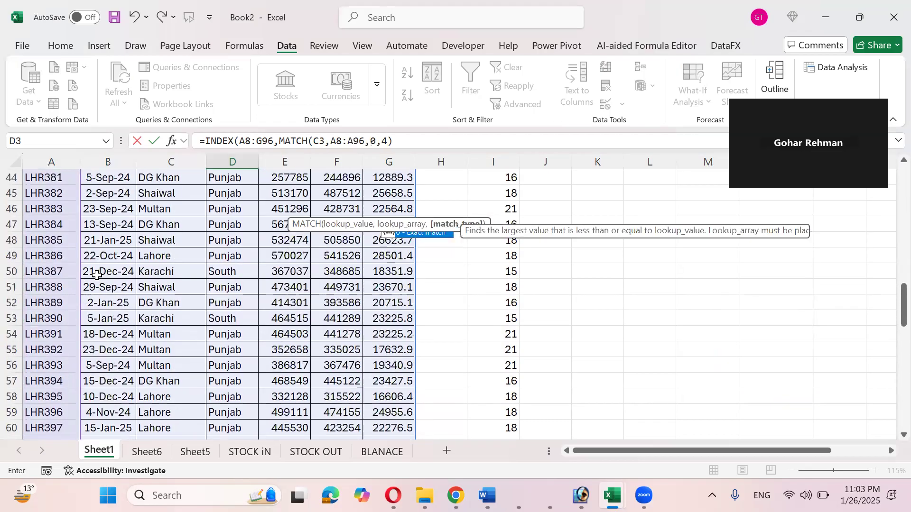
type(")")
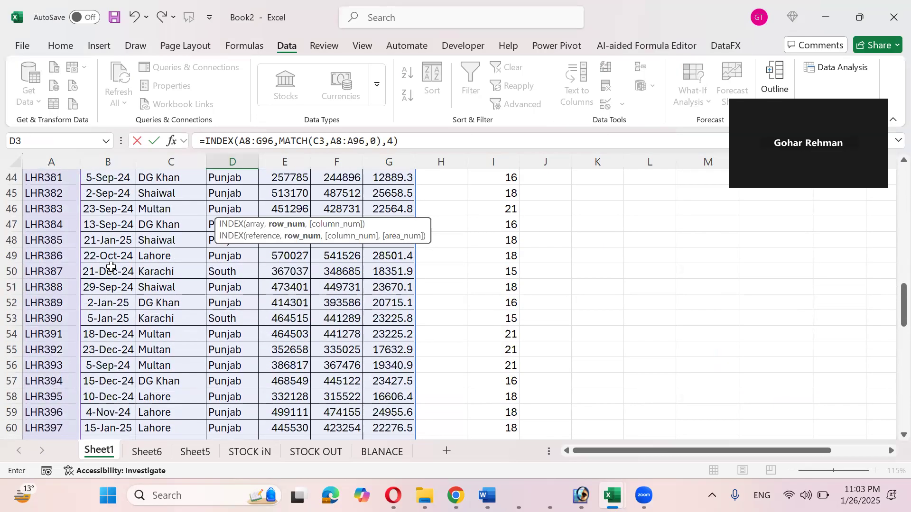
scroll(110, 267, "up", 14)
key("Return")
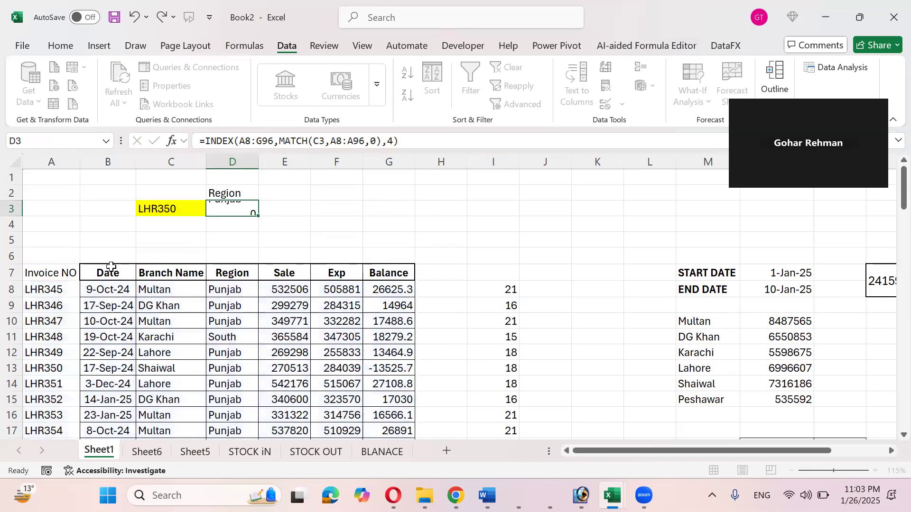
key("Up")
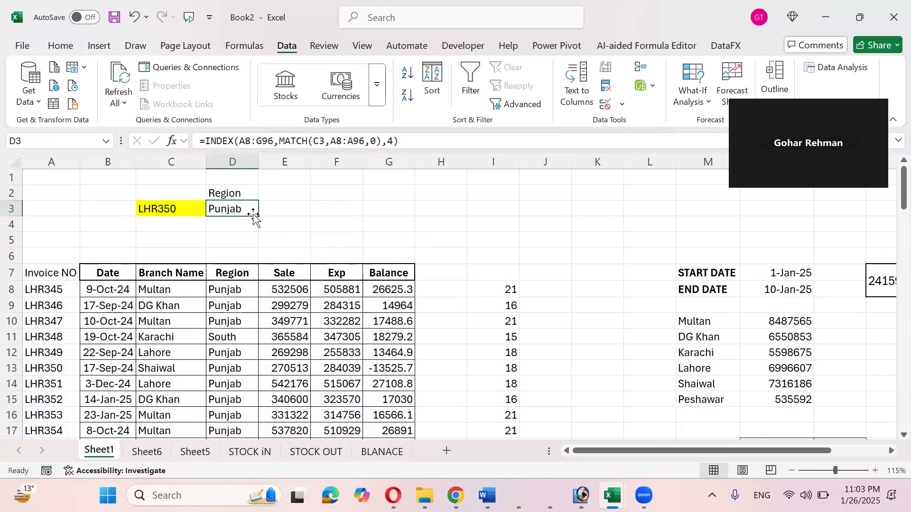
key("F2")
left_click(317, 208)
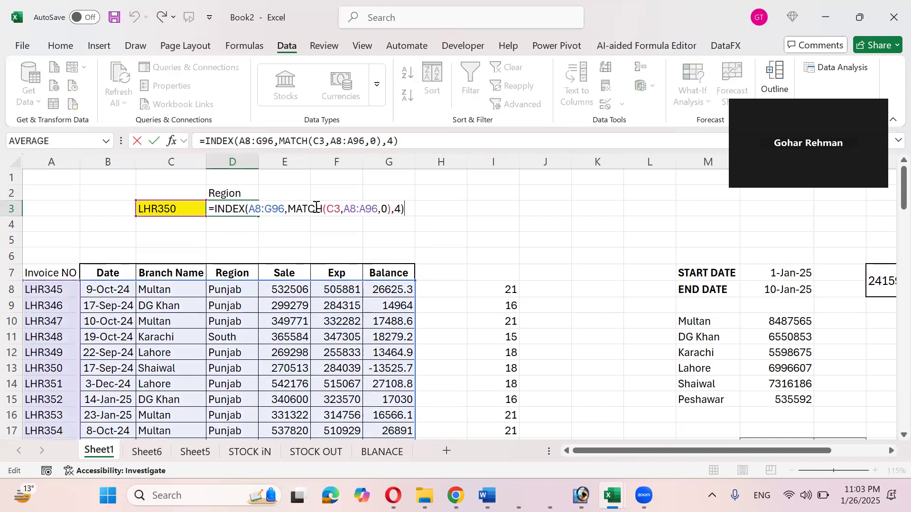
key("Escape")
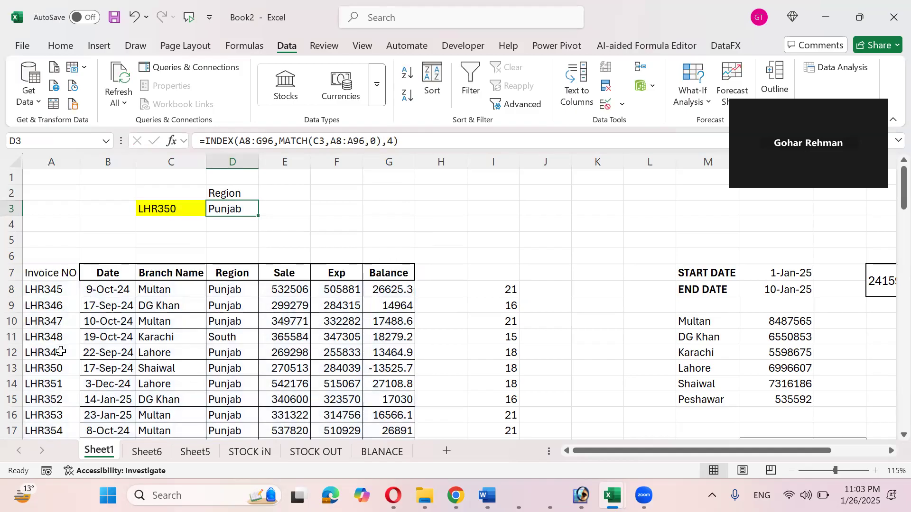
Choose Sale from the header dropdown list in D2.
left_click(55, 369)
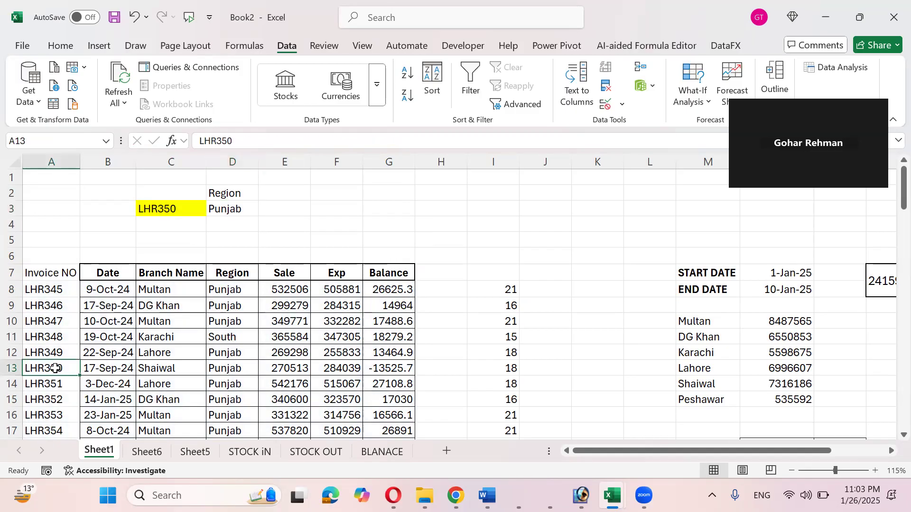
left_click(232, 221)
left_click(233, 196)
left_click(265, 194)
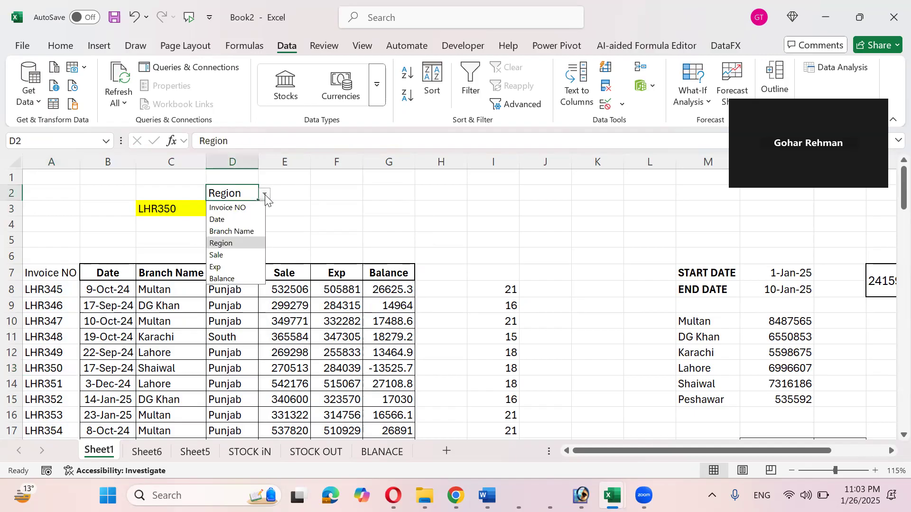
left_click(232, 256)
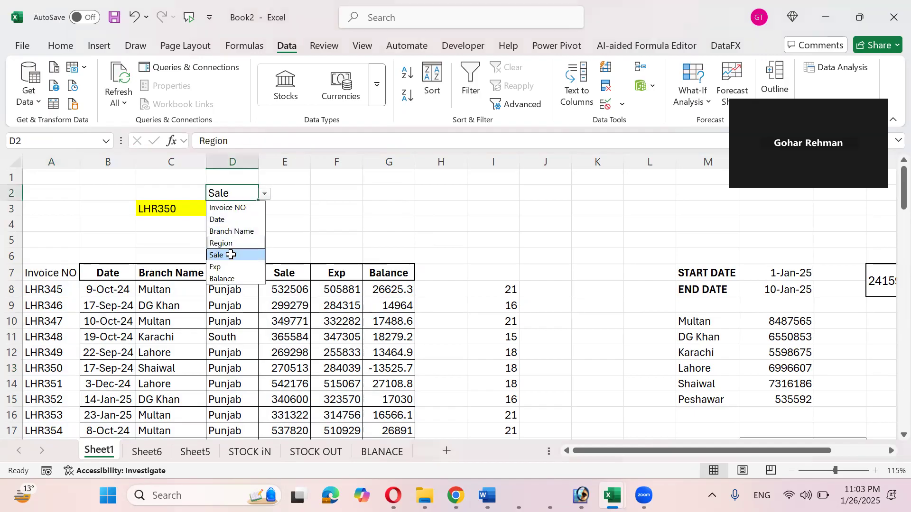
left_click(262, 195)
left_click(232, 255)
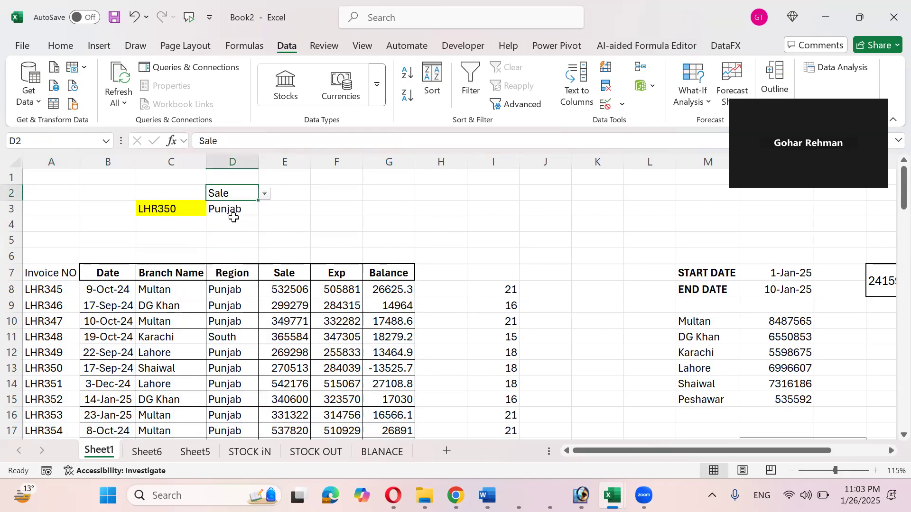
Replace the column number in the D3 formula with MATCH(D2,A7:G7,0), giving =INDEX(A8:G96,MATCH(C3,A8:A96,0),MATCH(D2,A7:G7,0)).
left_click(234, 213)
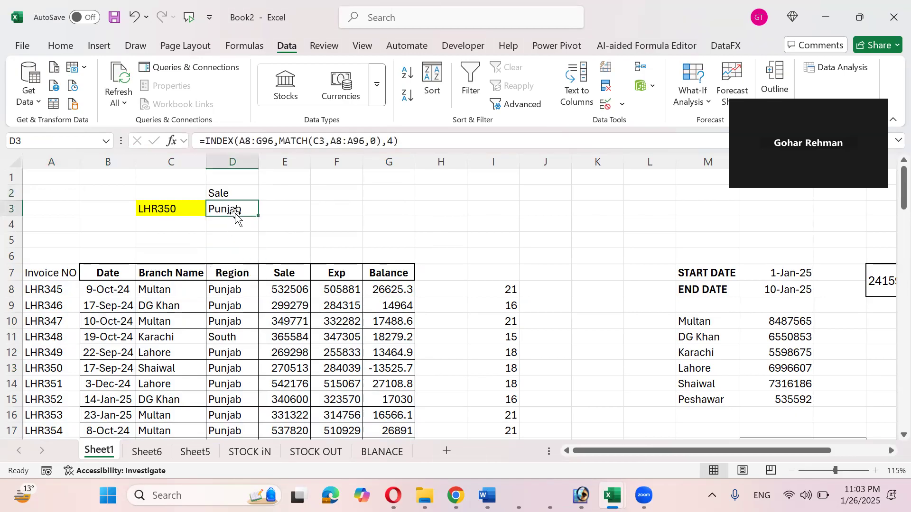
double_click(235, 211)
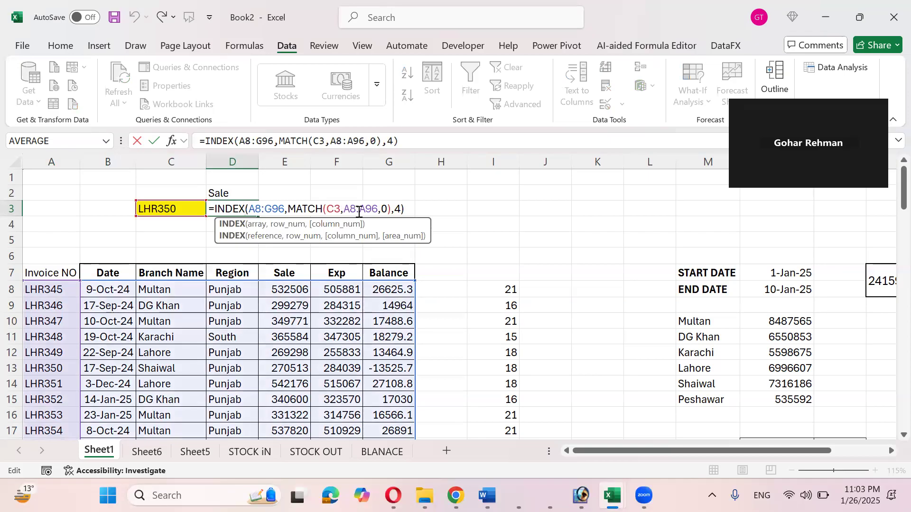
left_click(403, 211)
key("Delete")
type("mat")
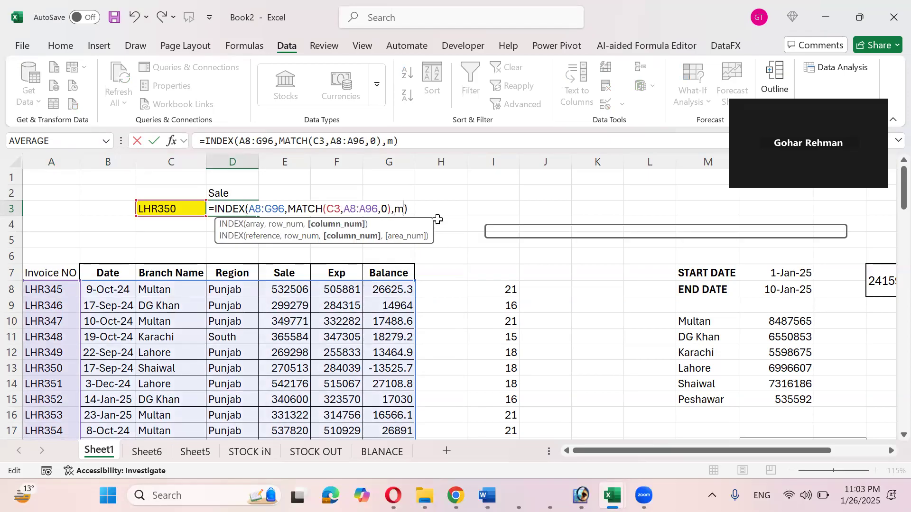
double_click(432, 231)
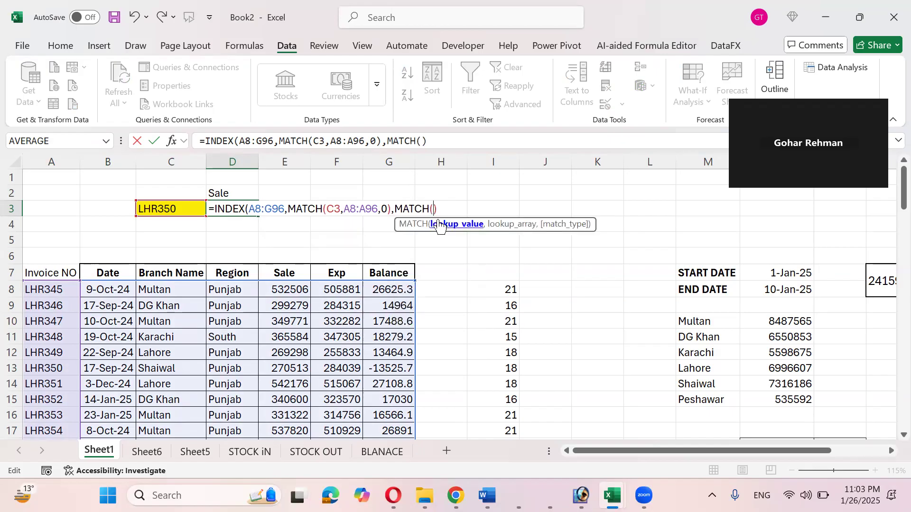
left_click(243, 190)
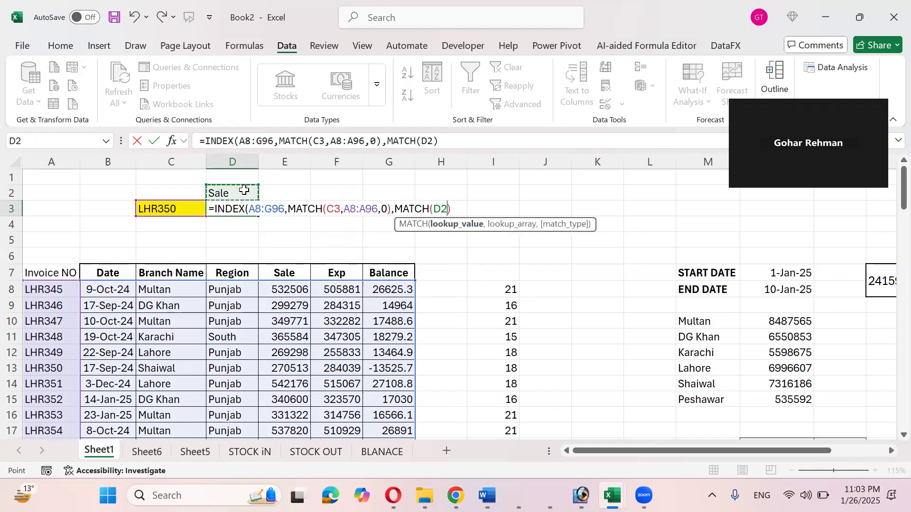
type(",")
left_click_drag(55, 273, 377, 269)
type(",")
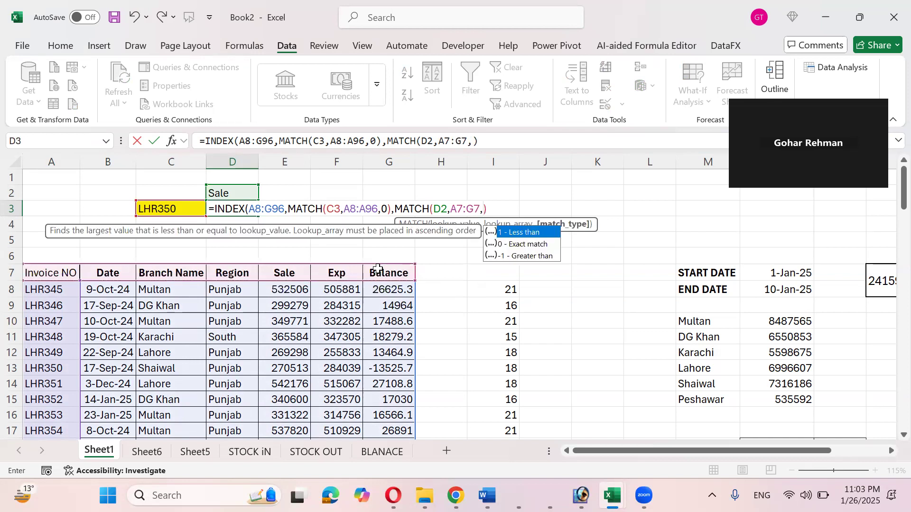
type("0))")
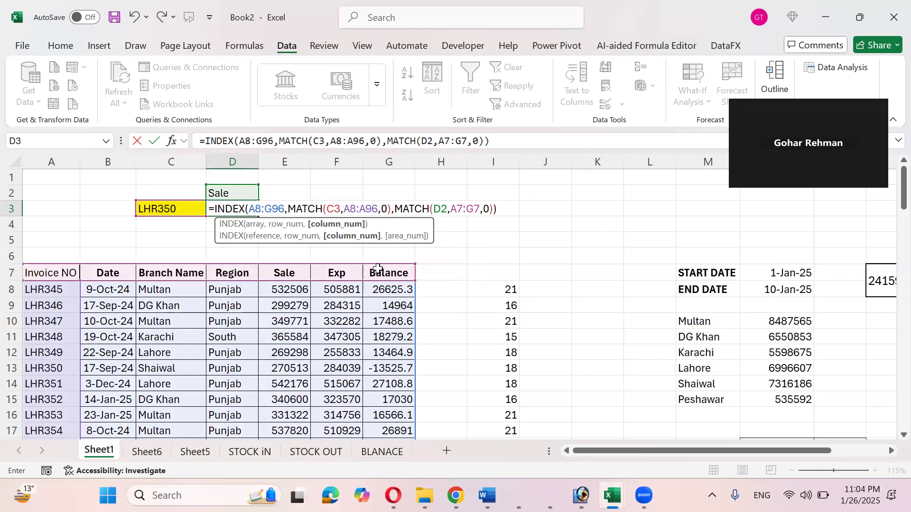
key("Return")
key("Up")
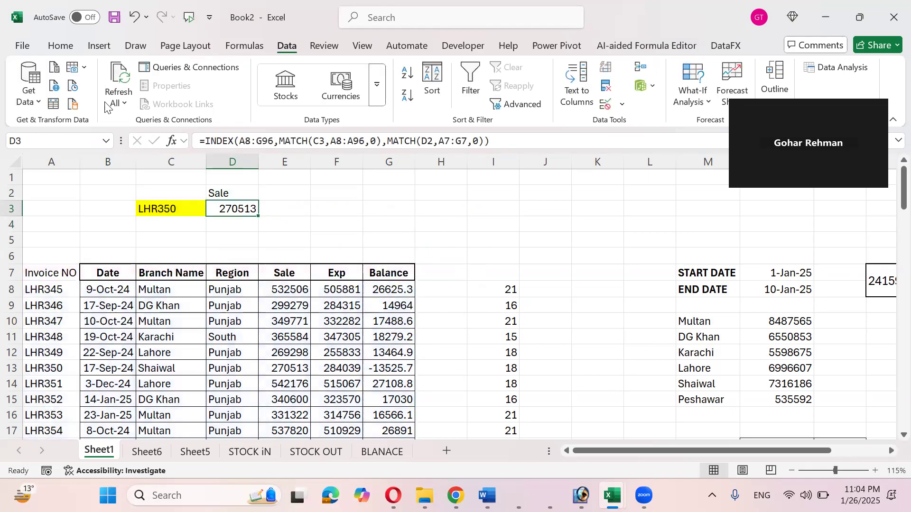
Fill the result cell D3 with yellow and choose LHR355 from the invoice dropdown list in C3.
left_click(72, 51)
left_click(197, 96)
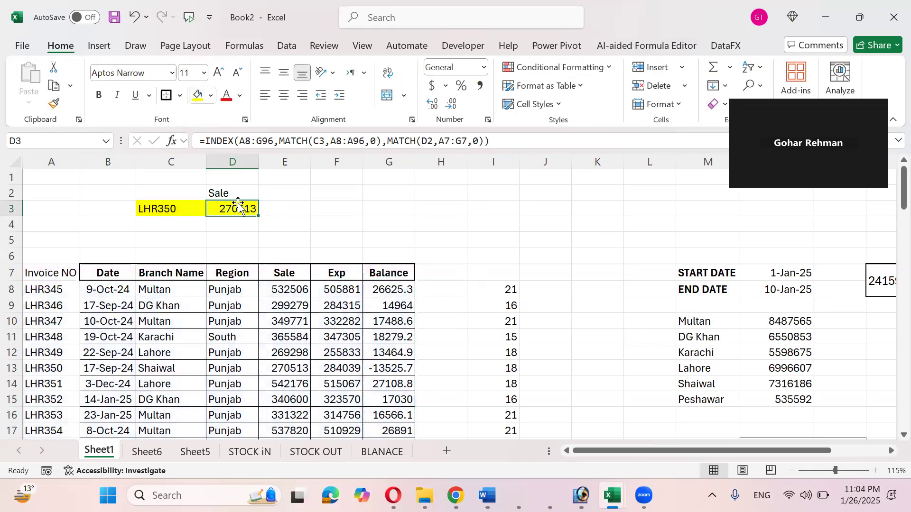
left_click(190, 209)
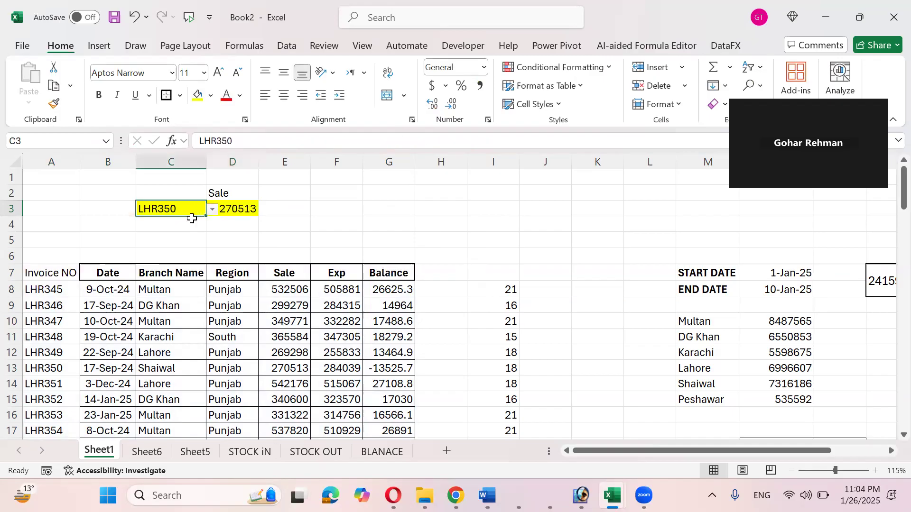
left_click(213, 210)
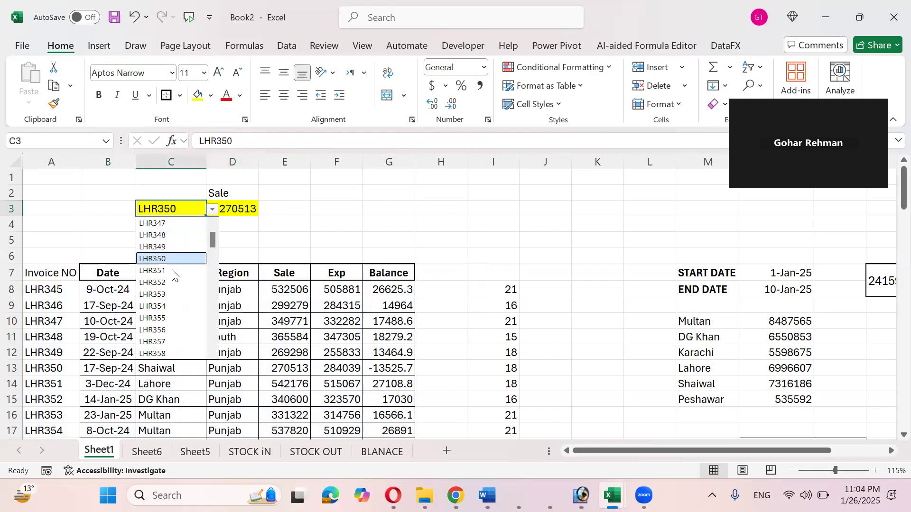
left_click(169, 321)
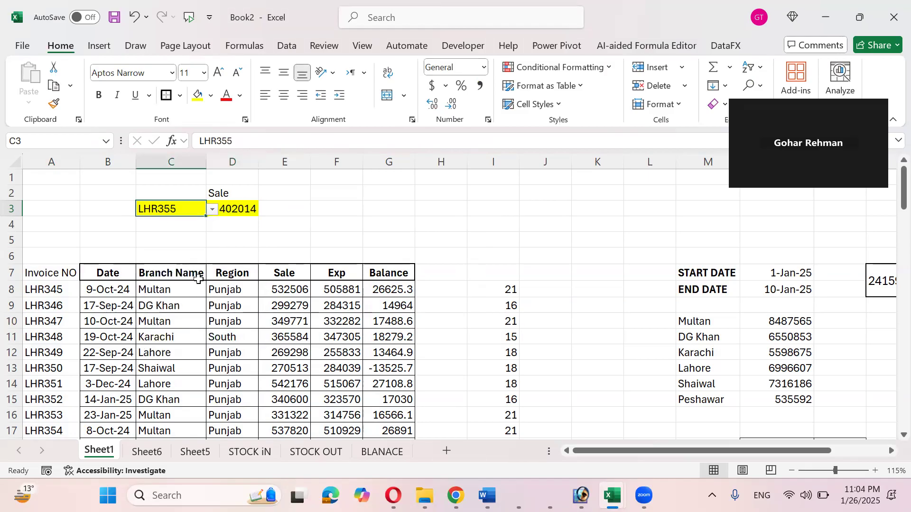
Locate invoice LHR355 in the data table to check the D3 result against its row.
left_click(240, 205)
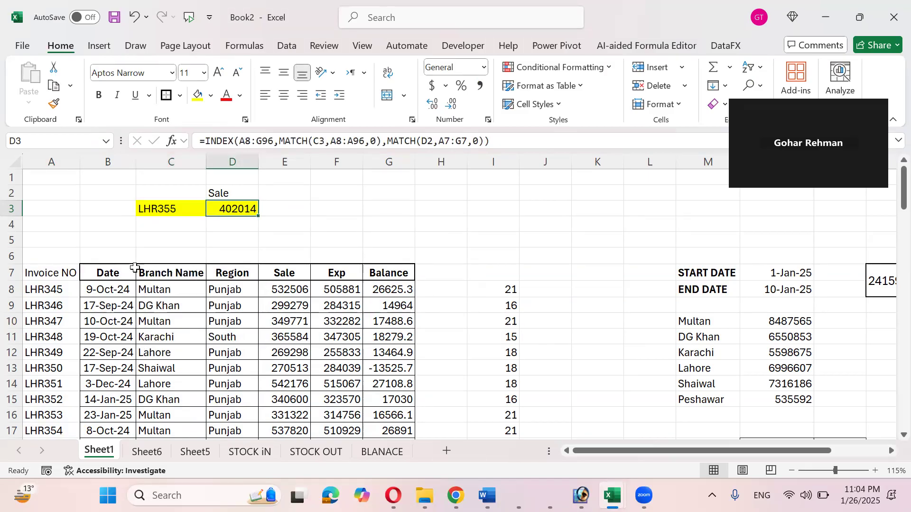
left_click(66, 416)
scroll(66, 413, "down", 1)
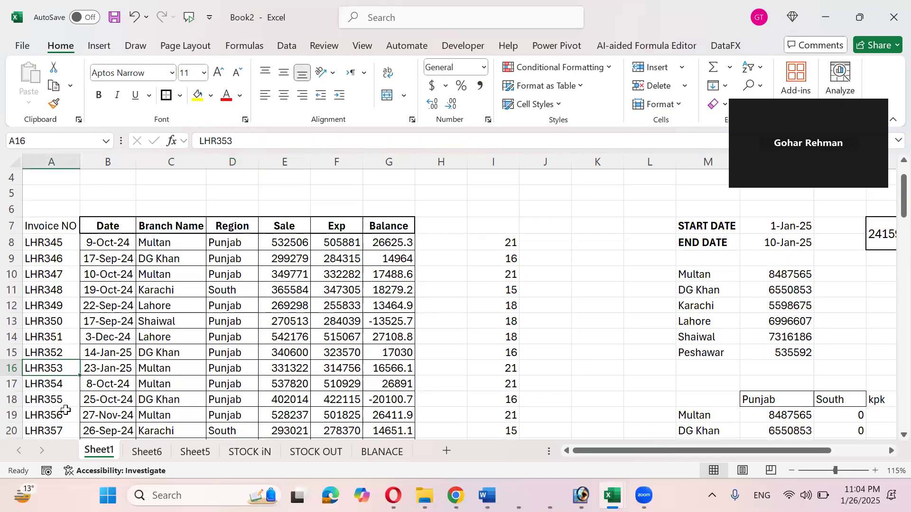
left_click(65, 385)
left_click(67, 399)
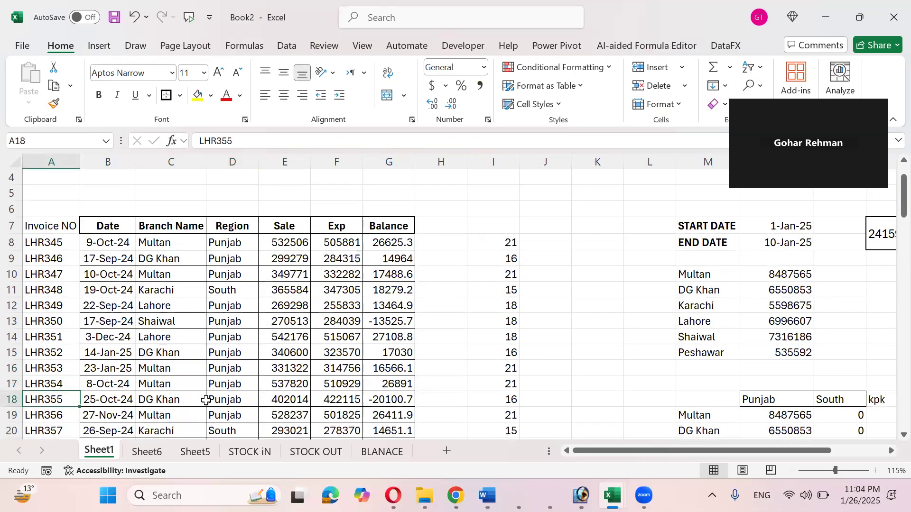
Test the INDEX/MATCH lookup for LHR355 by choosing Branch Name, Region and Exp in turn as the heading in D2.
left_click(280, 399)
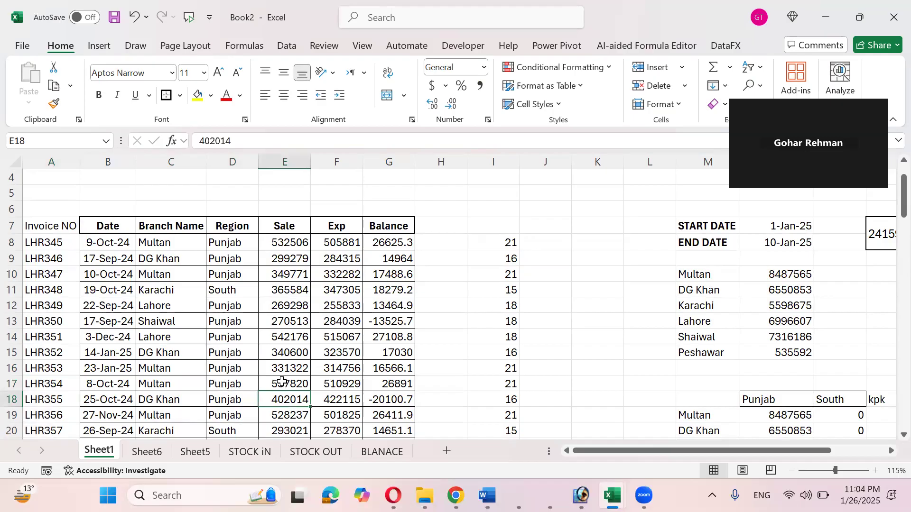
scroll(282, 382, "up", 1)
left_click(249, 211)
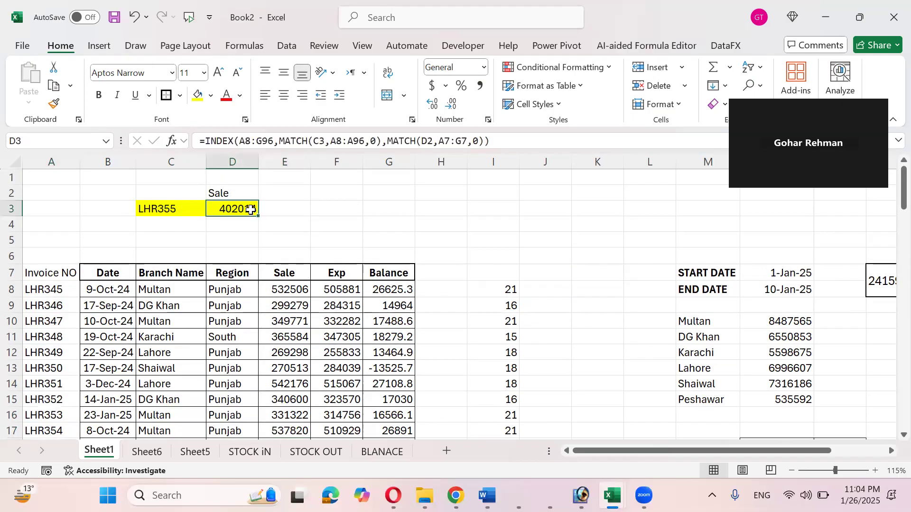
left_click(227, 193)
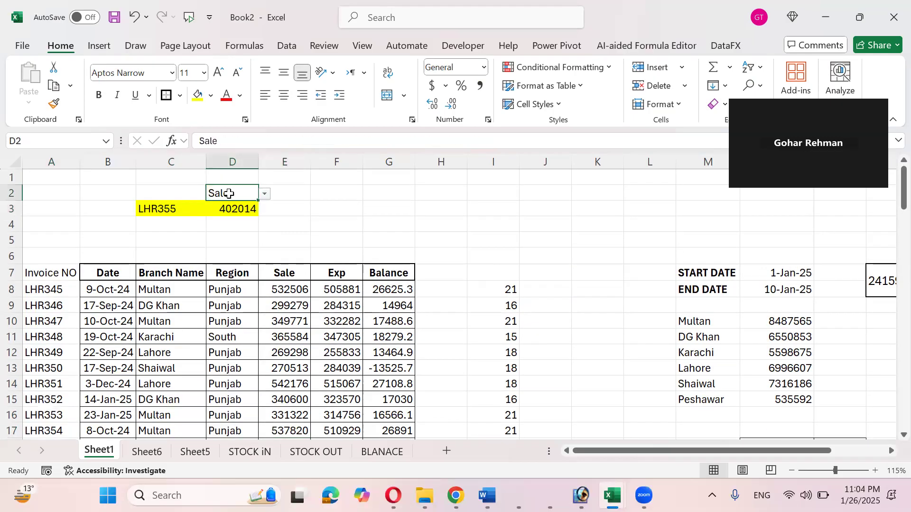
left_click(264, 194)
left_click(239, 231)
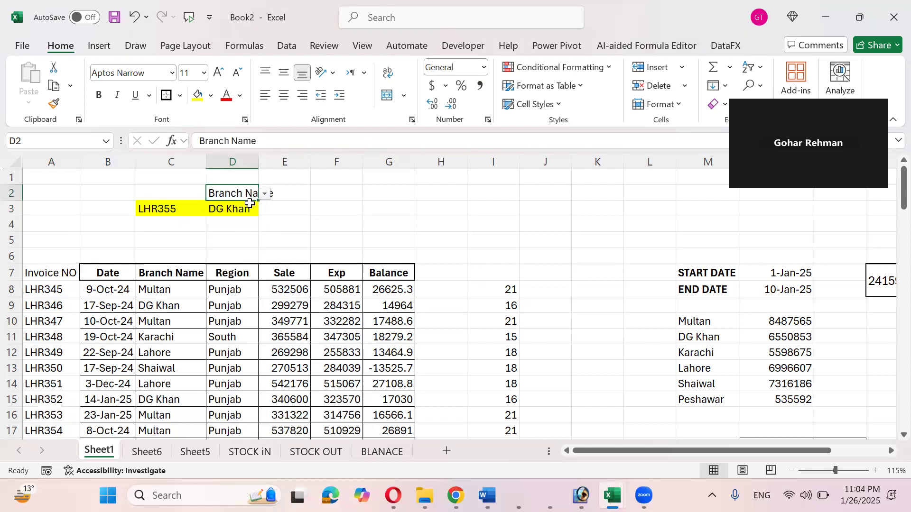
left_click(264, 195)
left_click(238, 243)
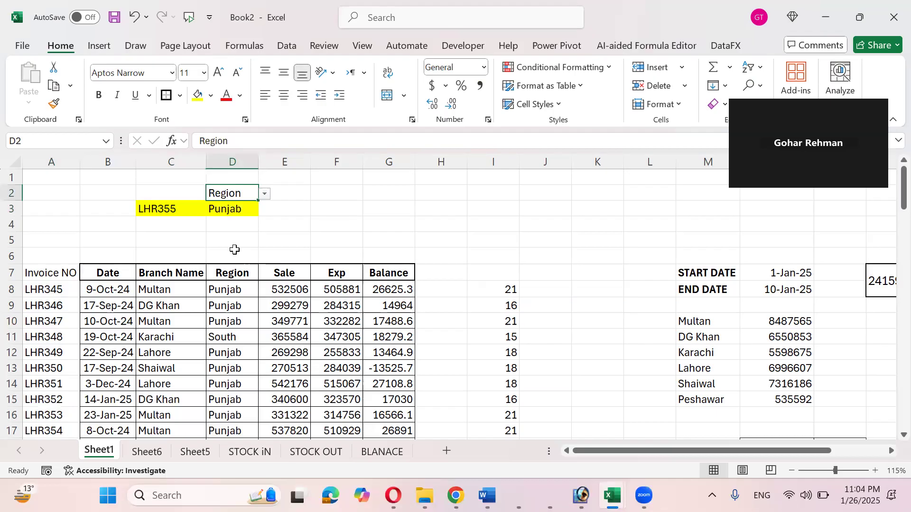
left_click(264, 194)
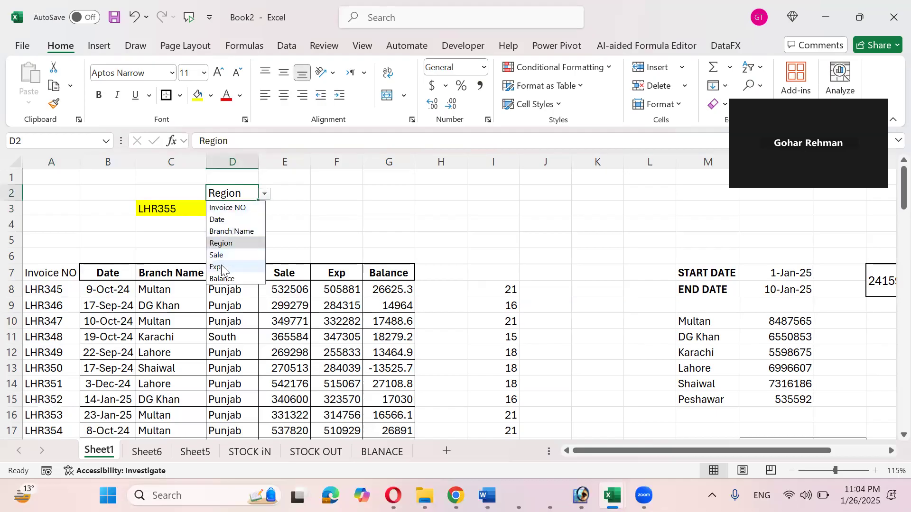
left_click(242, 265)
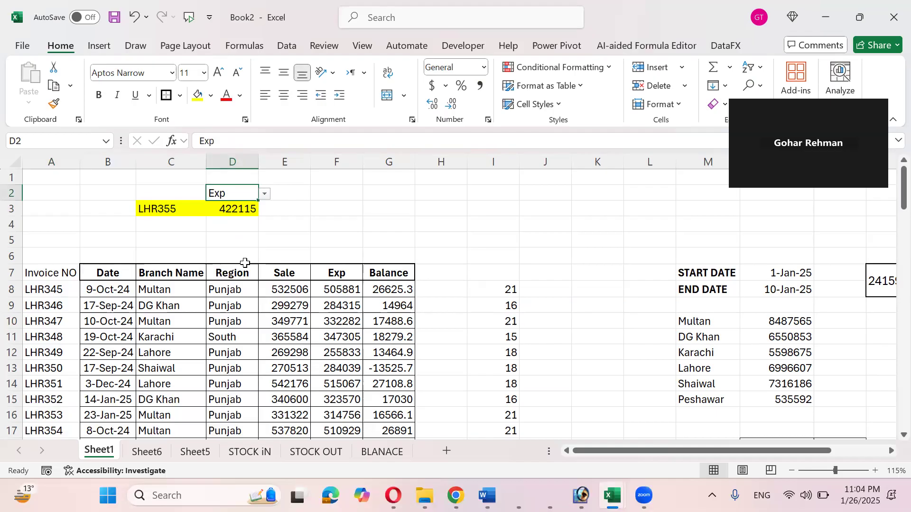
Add a new worksheet directly after Sheet6 and go to its cell C3.
left_click(147, 452)
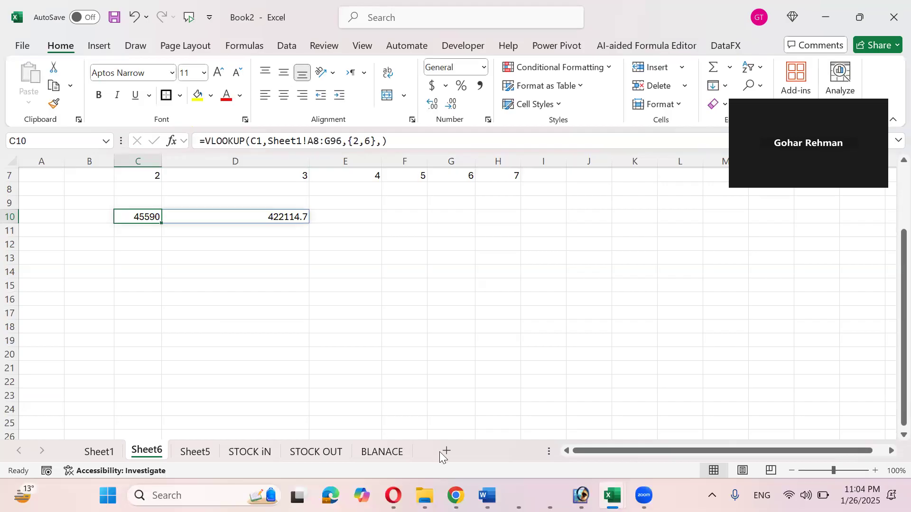
left_click(446, 451)
key("Right")
key("Right")
key("Right")
key("Down")
key("Down")
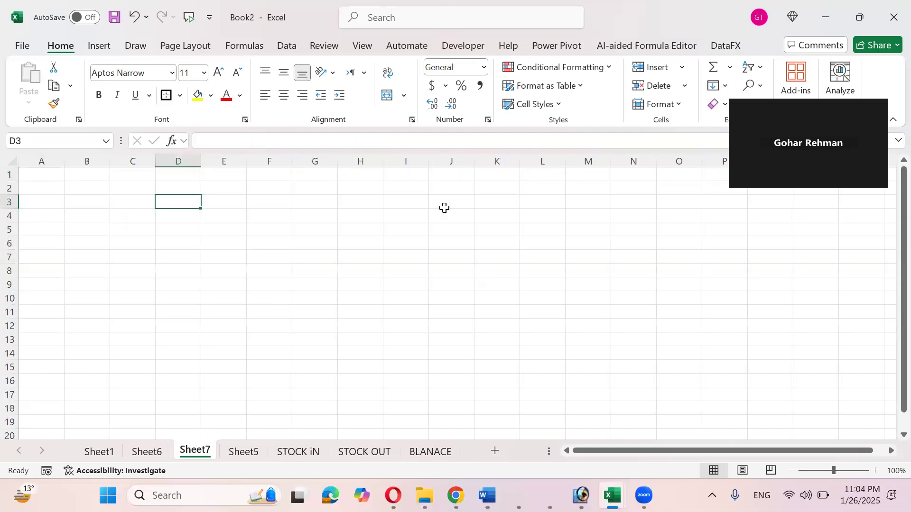
key("Left")
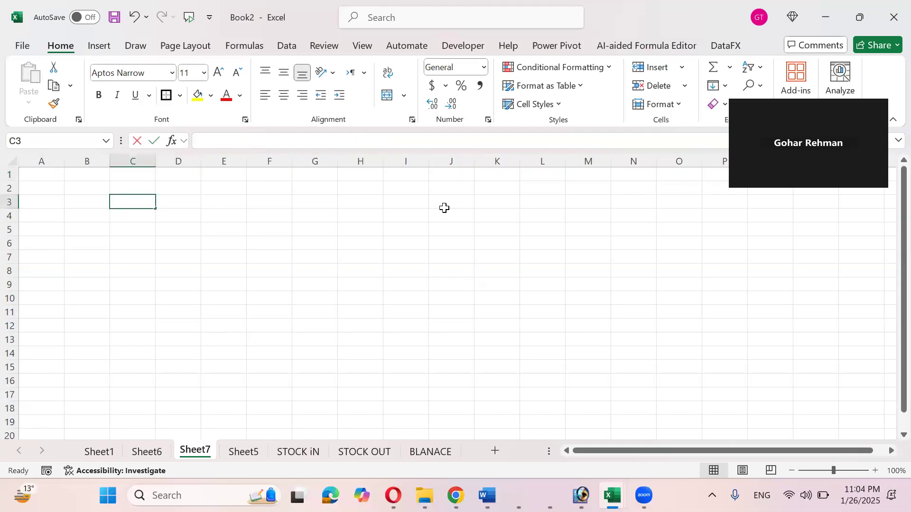
Enter the headings Roll No, Eng, Comp, Urdu, Scin, Islam and Math across C3:I3.
type("Roll No")
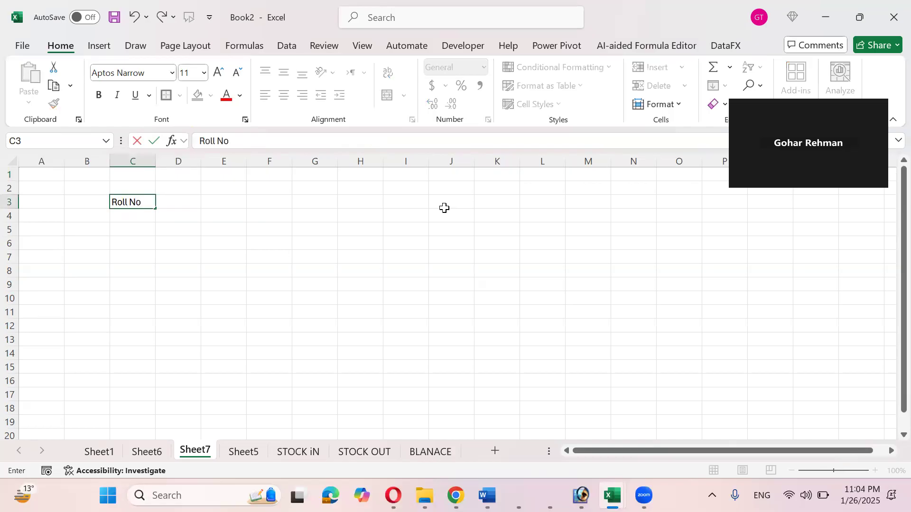
key("Tab")
type("Eng")
key("Tab")
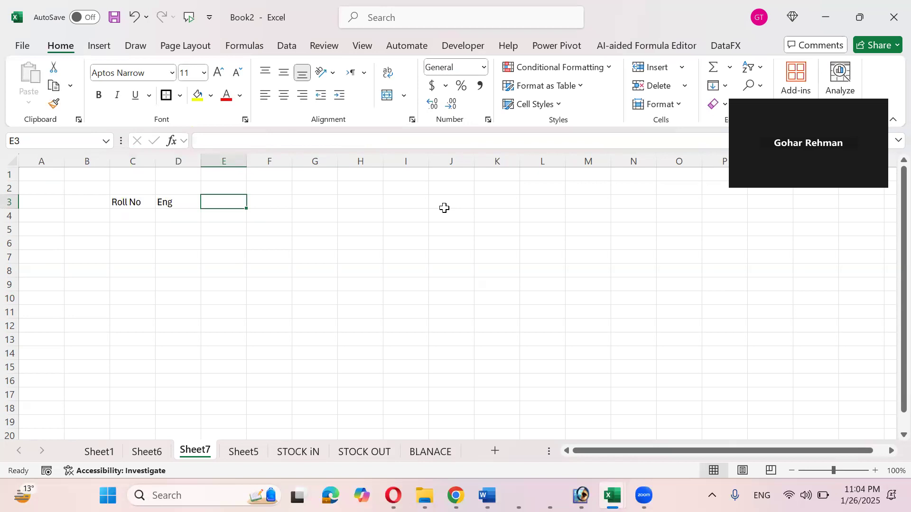
type("Comp")
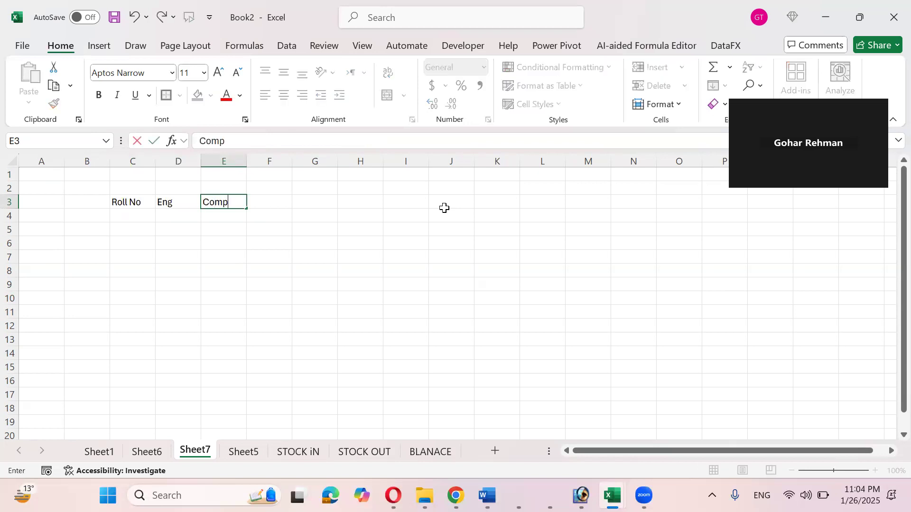
key("Tab")
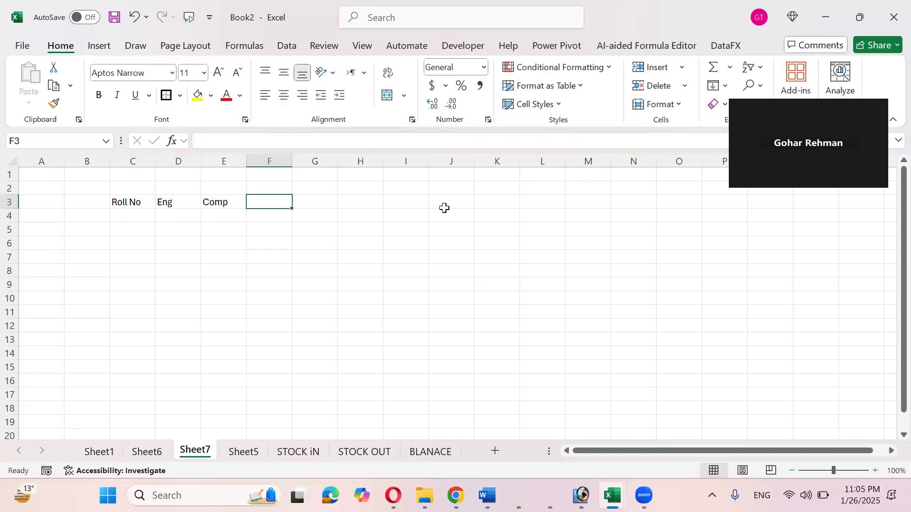
type("Urdu")
key("Tab")
type("Scin")
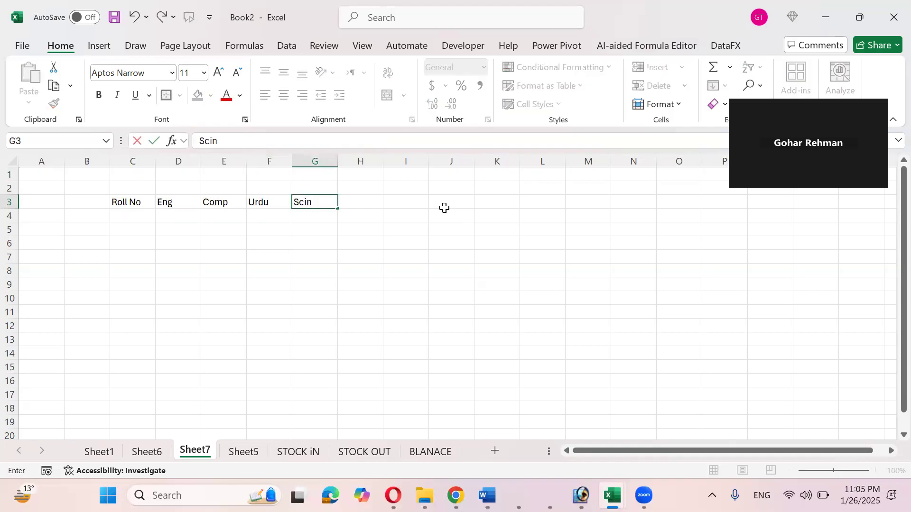
key("Tab")
type("Islam")
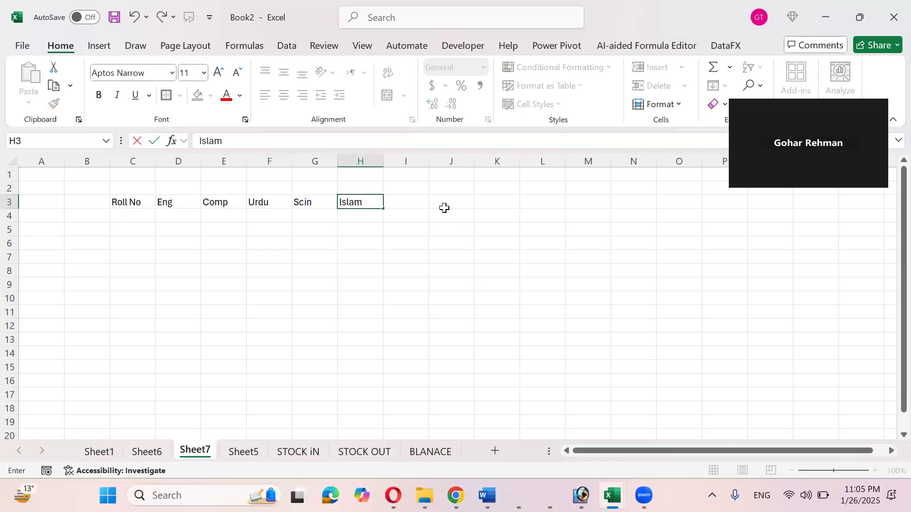
key("Tab")
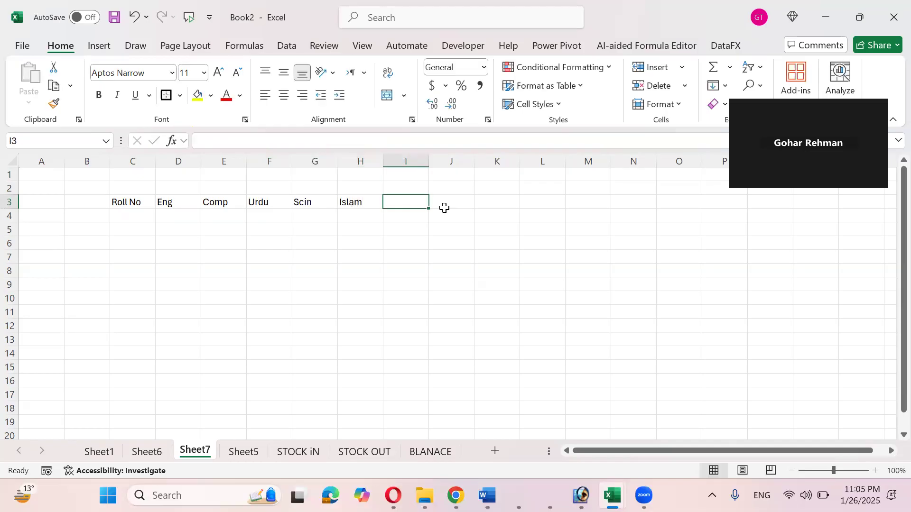
type("Ma")
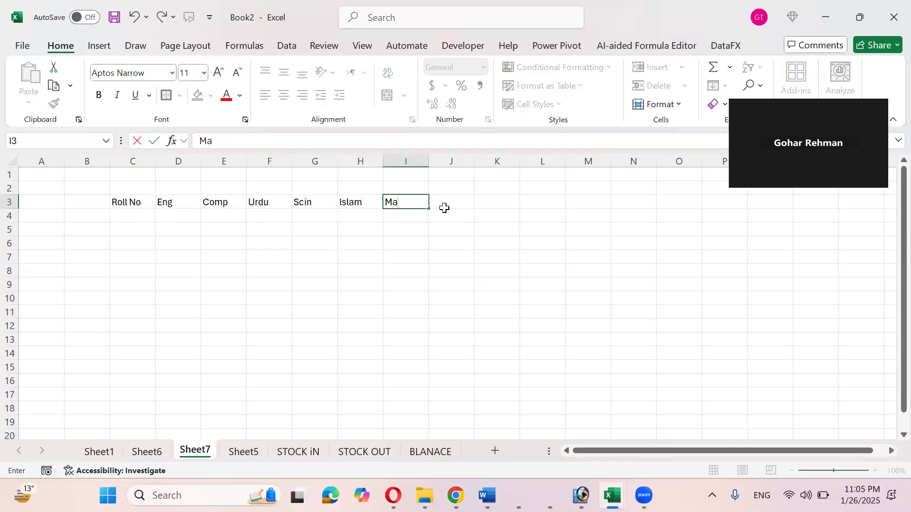
type("th")
key("Return")
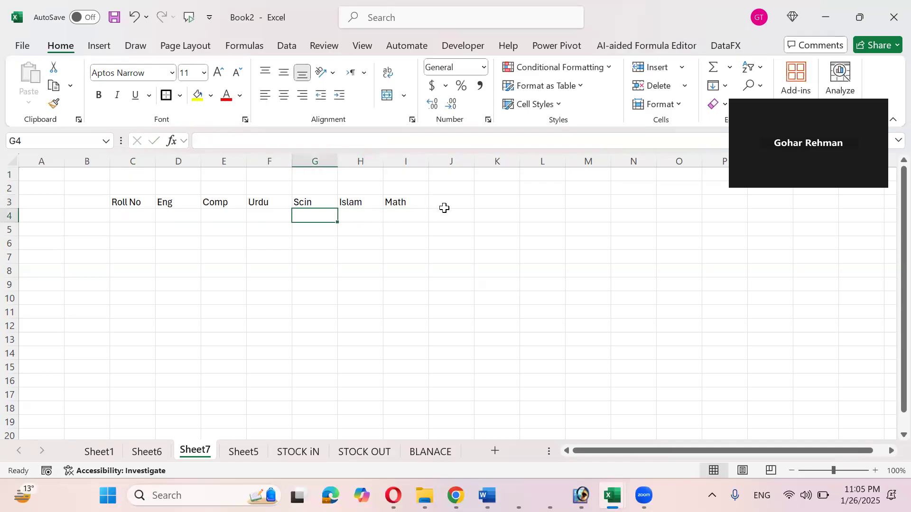
Enter 2345 as the first roll number in C4 and fill it down to C16 as a series.
type("2345")
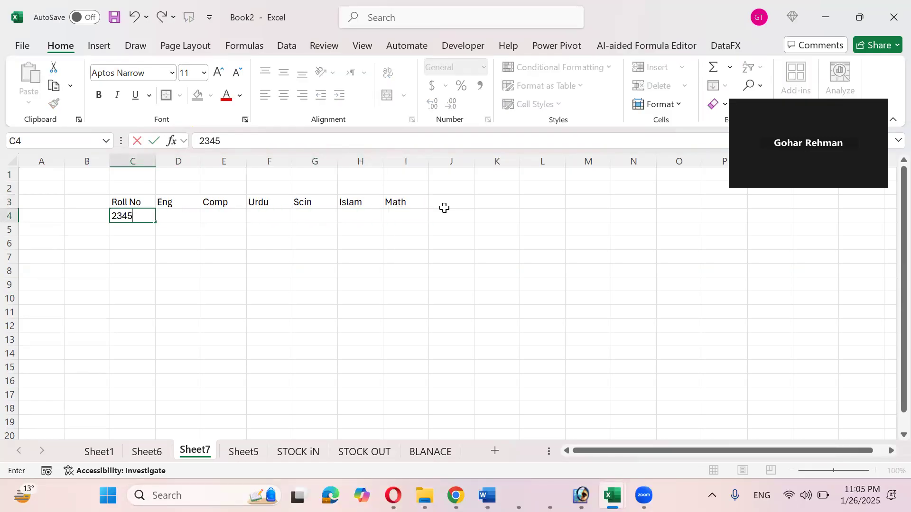
key("Up")
key("Down")
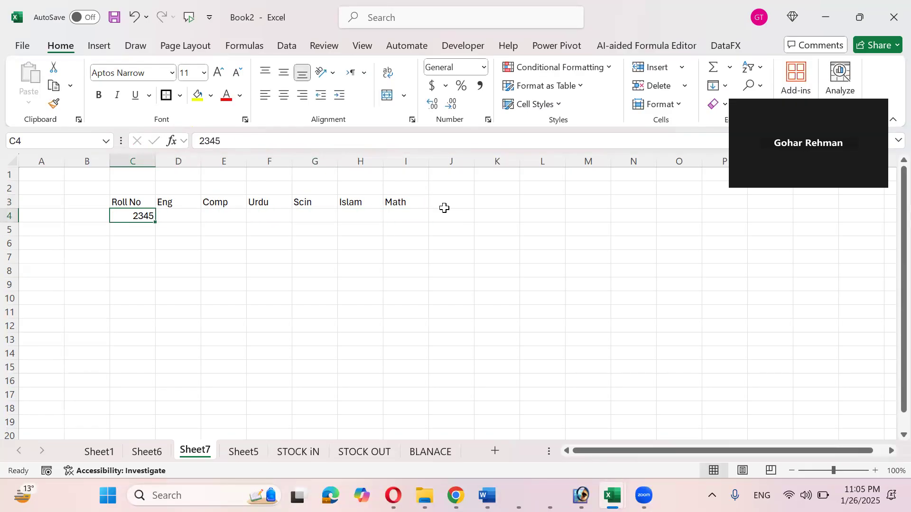
left_click_drag(156, 222, 158, 390)
left_click(168, 396)
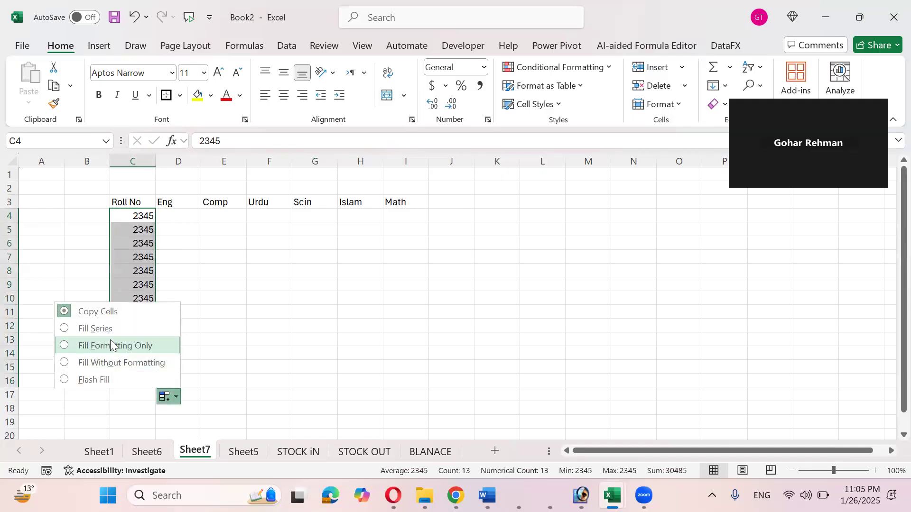
left_click(94, 328)
Fill D4:I16 with =RANDBETWEEN(15,95) and centre the marks horizontally and vertically.
left_click_drag(182, 219, 398, 376)
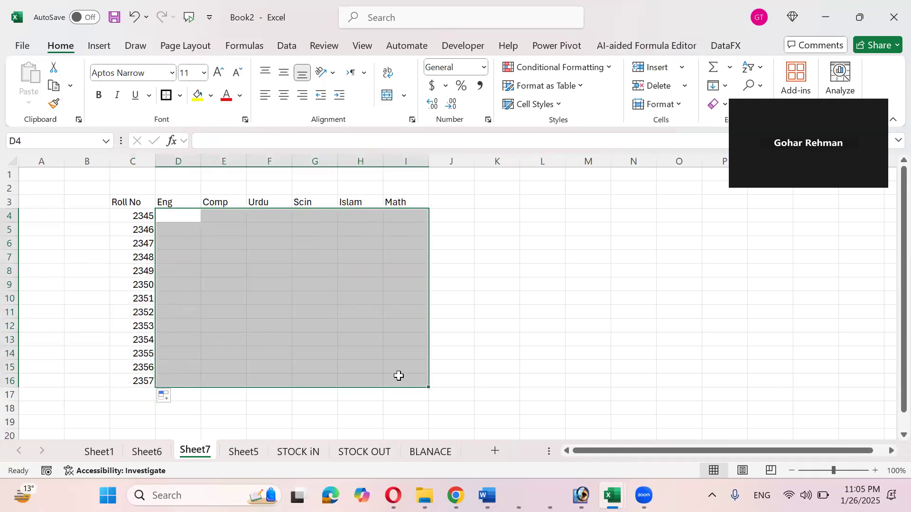
type("=ran")
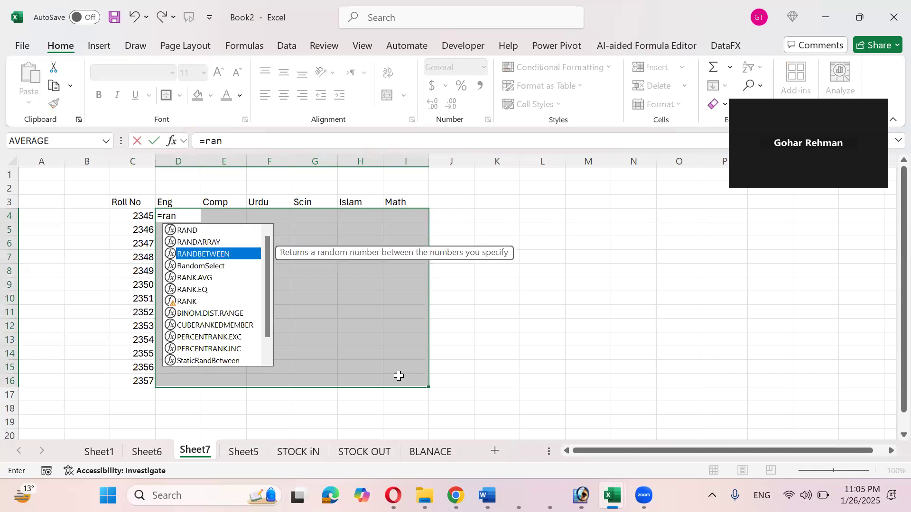
key("Tab")
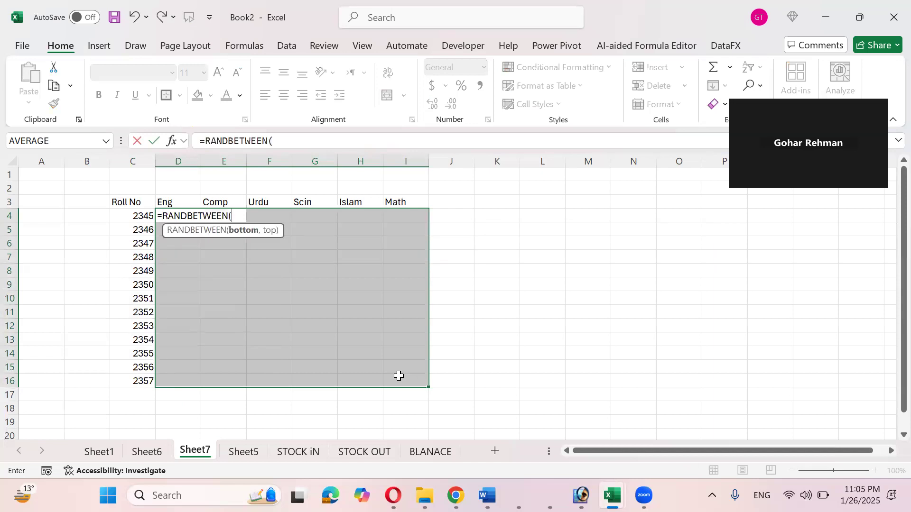
type("50,")
key("BackSpace")
key("BackSpace")
key("BackSpace")
type("1")
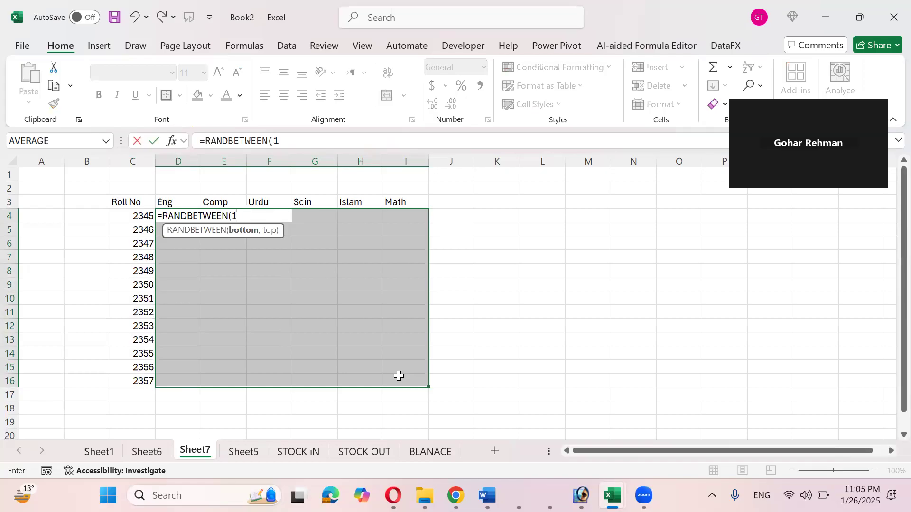
type("5,95")
key("ctrl+Return")
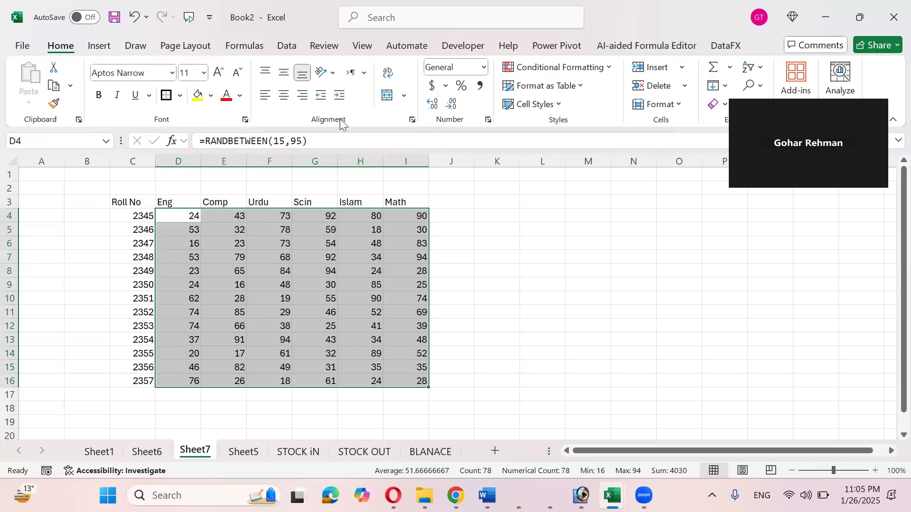
left_click(283, 96)
left_click(282, 77)
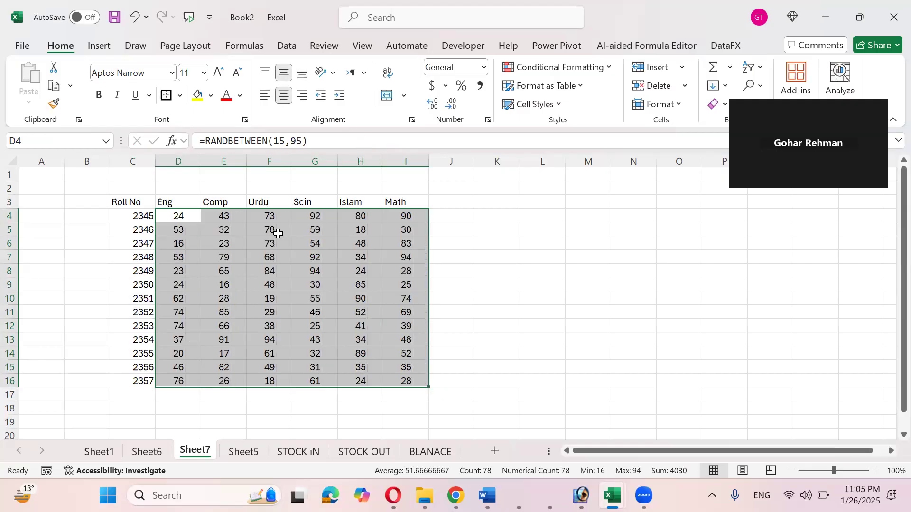
Recalculate the sheet several times to generate new random marks.
key("F2")
key("Escape")
key("F9")
key("F9")
key("F9")
key("F9")
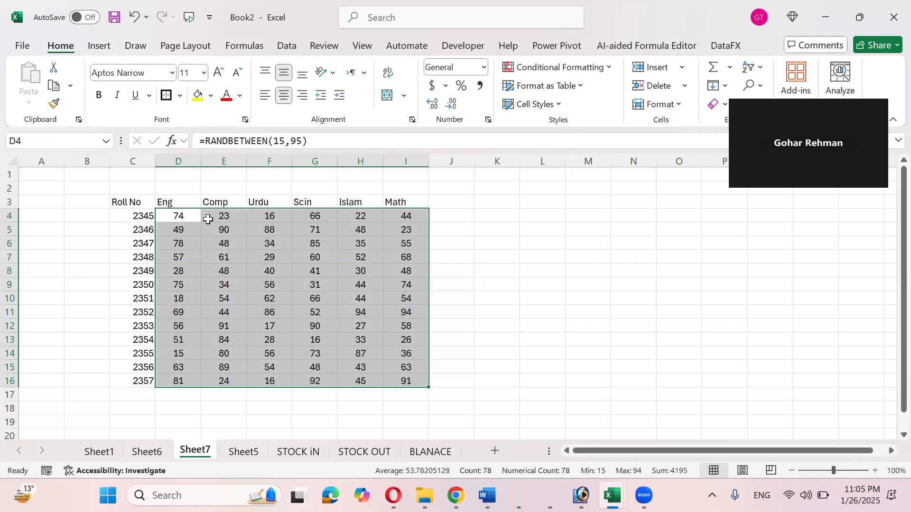
key("F9")
key("F9")
key("F9")
Replace the random formulas in D4:I16 with their values using Paste Special.
left_click_drag(179, 218, 399, 380)
left_click_drag(398, 378, 398, 376)
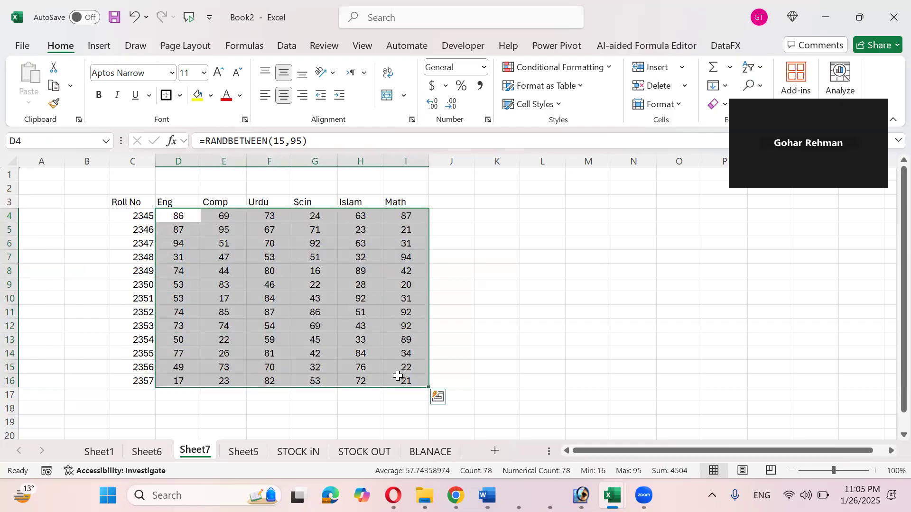
key("ctrl+c")
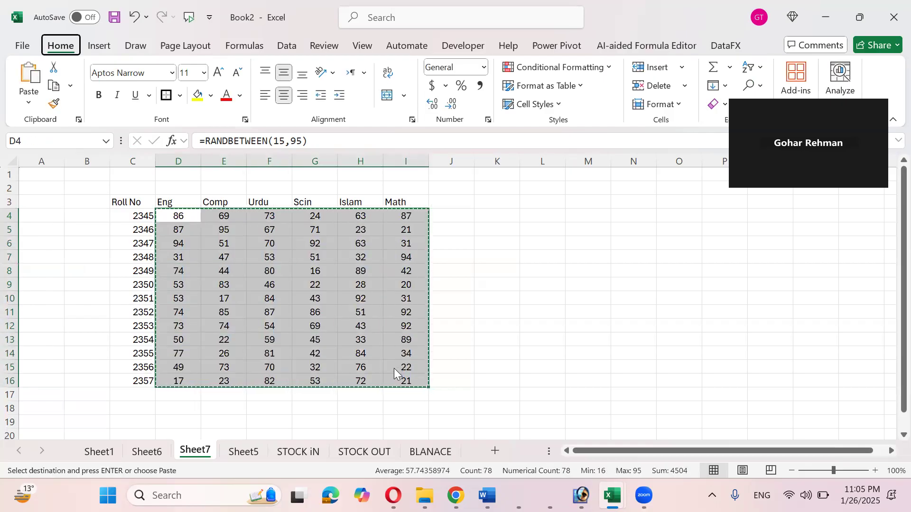
key("ctrl+alt+v")
left_click(382, 240)
left_click(554, 391)
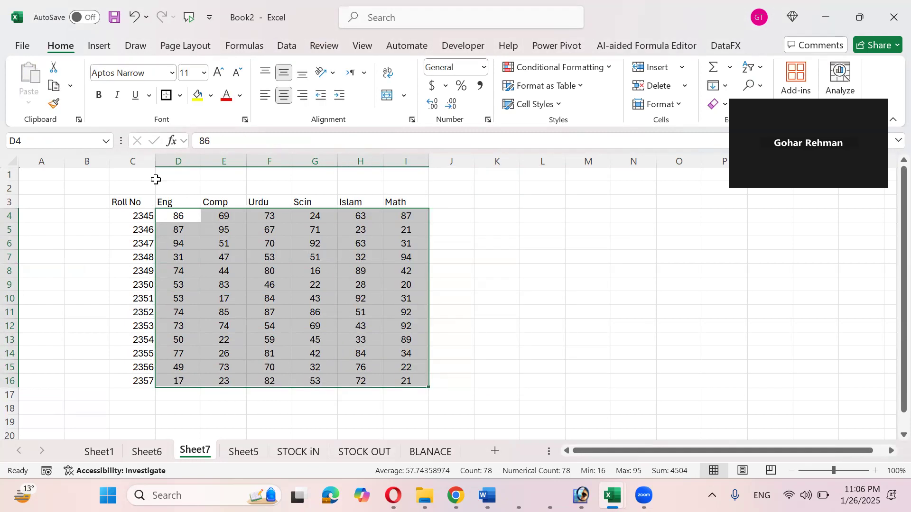
Insert a blank row at the top of the sheet, above row 1.
left_click_drag(156, 179, 229, 189)
type("=")
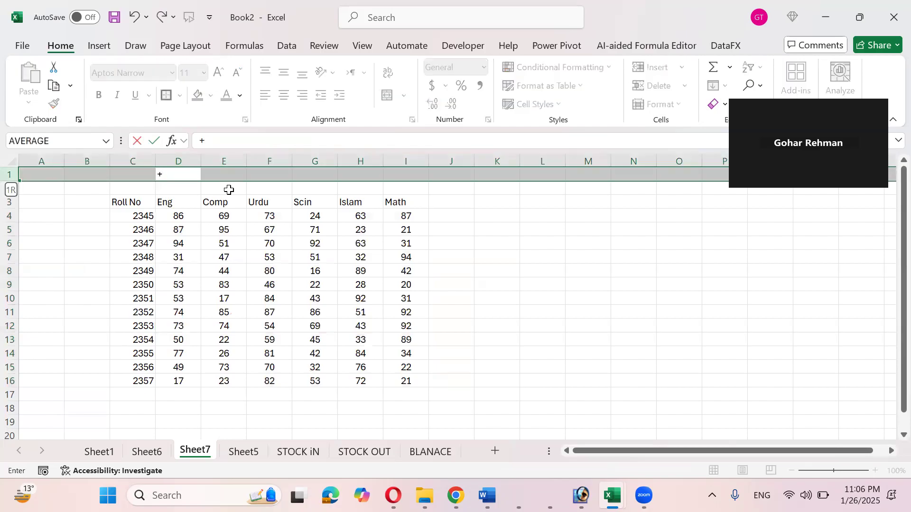
key("Escape")
key("ctrl+shift+equal")
Add a list validation dropdown to C2 sourced from the roll numbers in C5:C17 and choose 2350 from it.
key("Down")
key("Left")
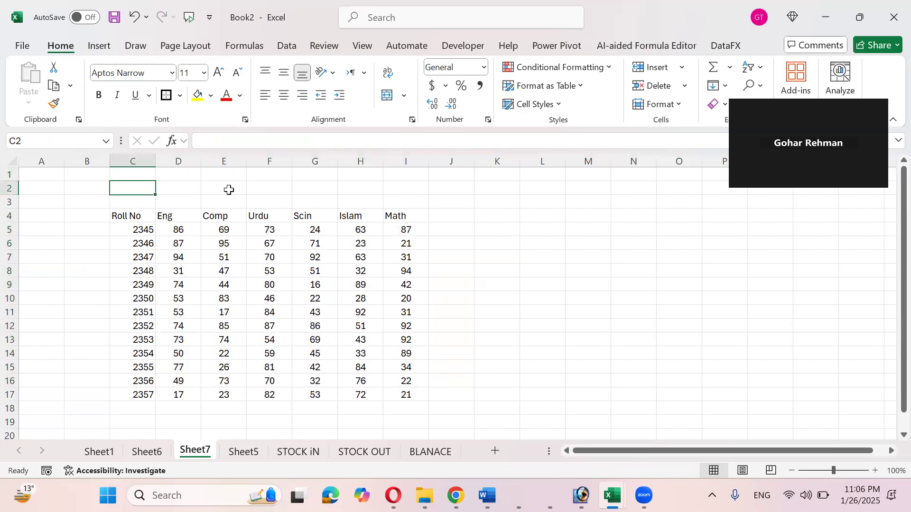
key("alt+a")
key("v")
key("v")
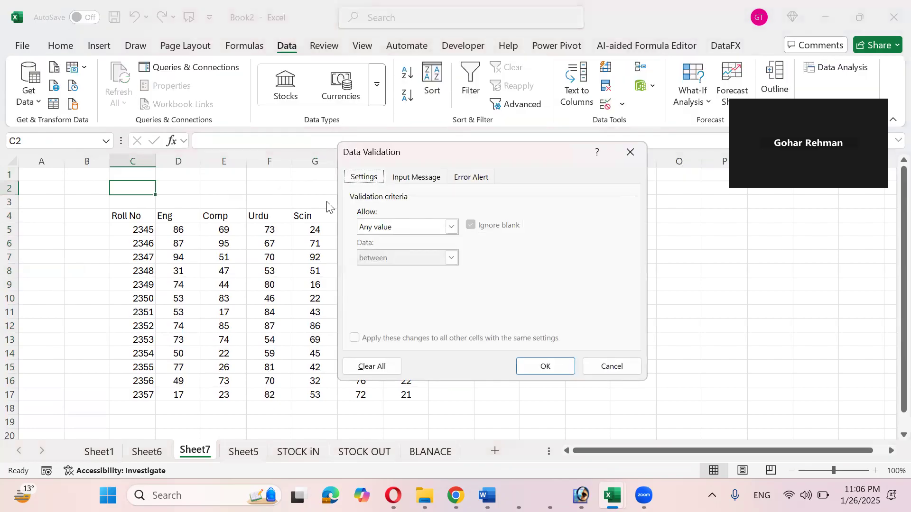
left_click(387, 231)
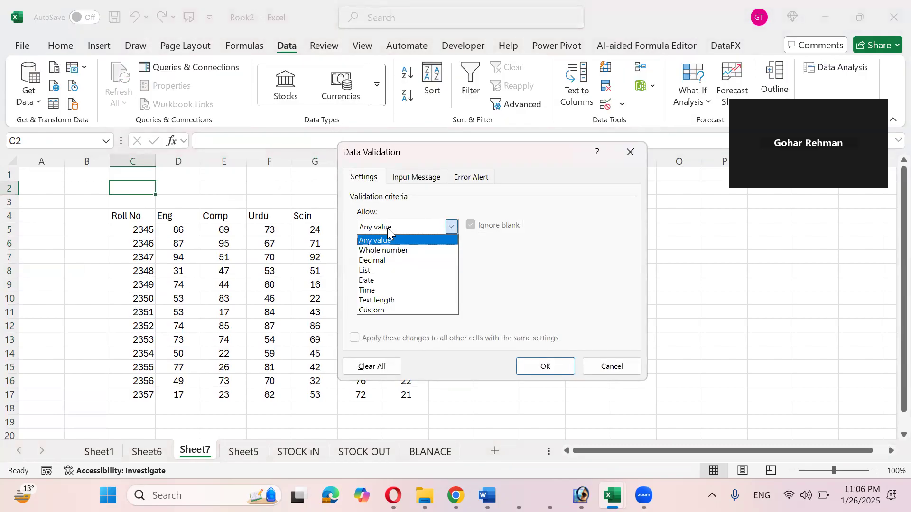
left_click(388, 271)
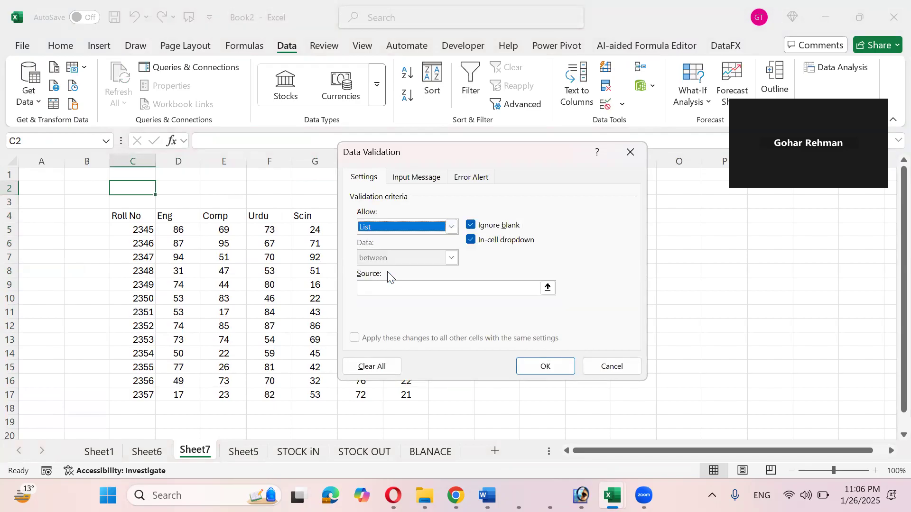
left_click_drag(151, 230, 140, 392)
key("Return")
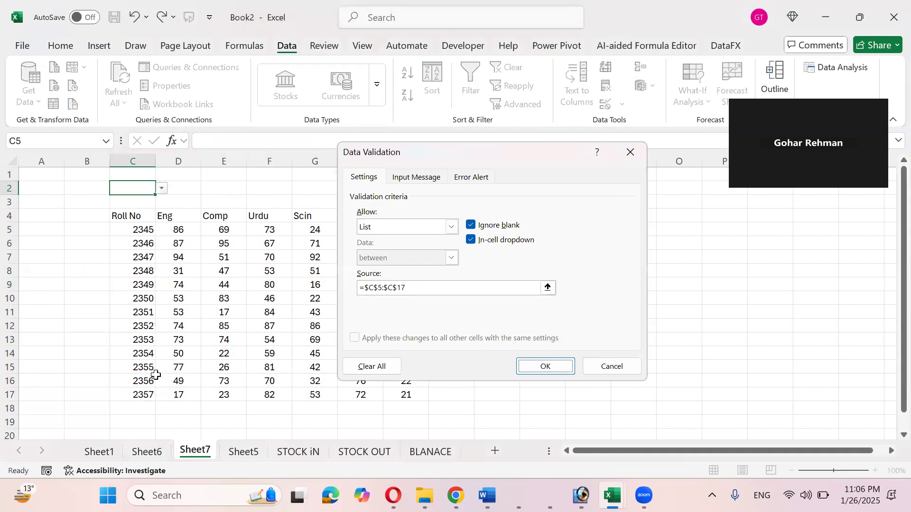
left_click(161, 188)
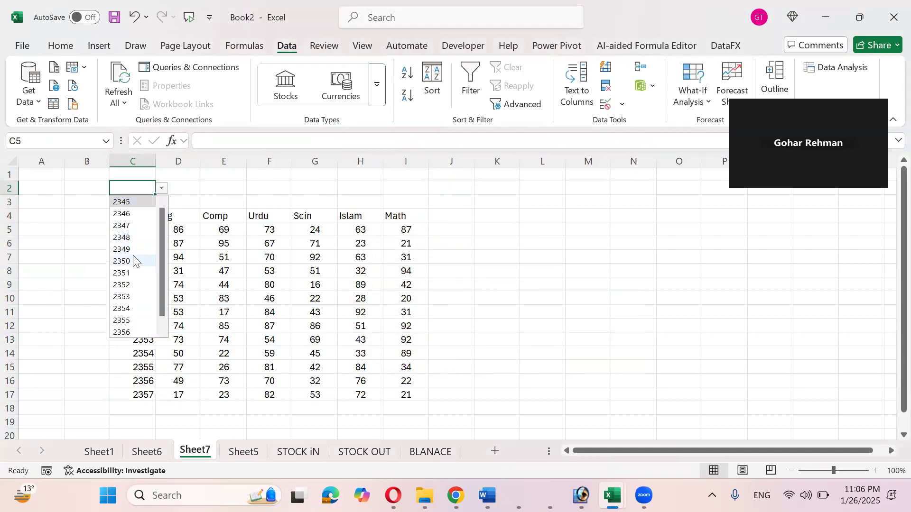
left_click(135, 260)
Add a list validation dropdown to E1 sourced from the table headers in C4:I4.
left_click(204, 186)
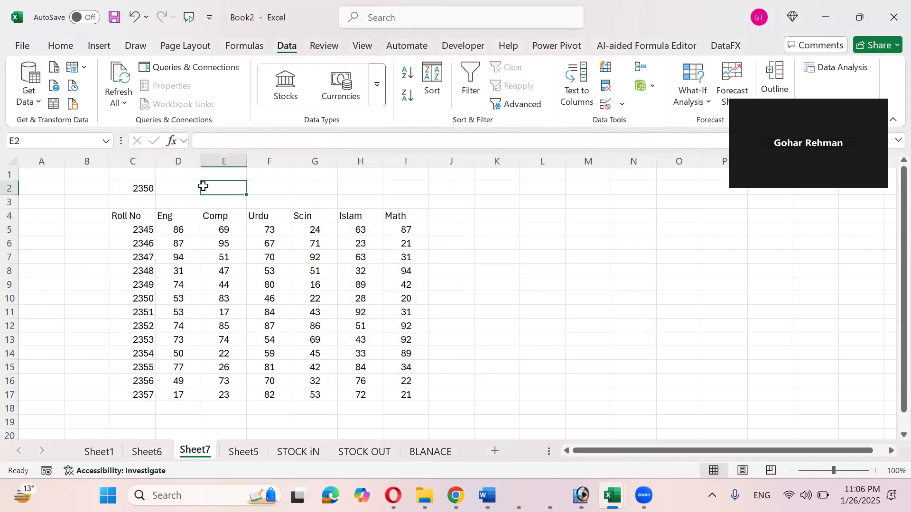
left_click(214, 172)
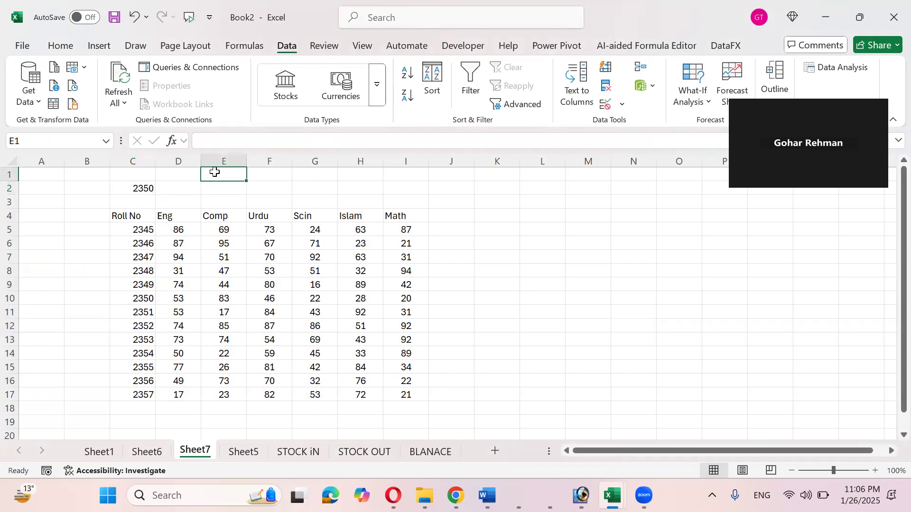
key("alt")
key("a")
key("v")
key("v")
left_click(389, 226)
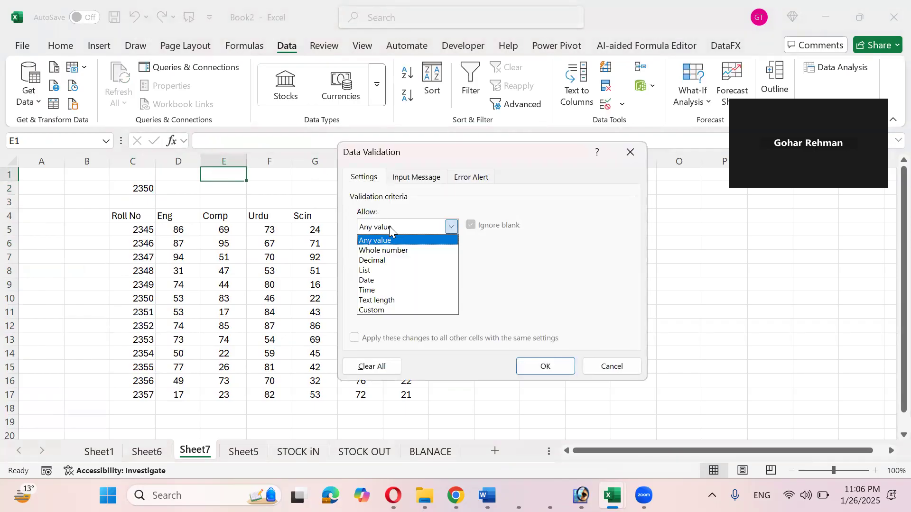
left_click(379, 271)
left_click(386, 287)
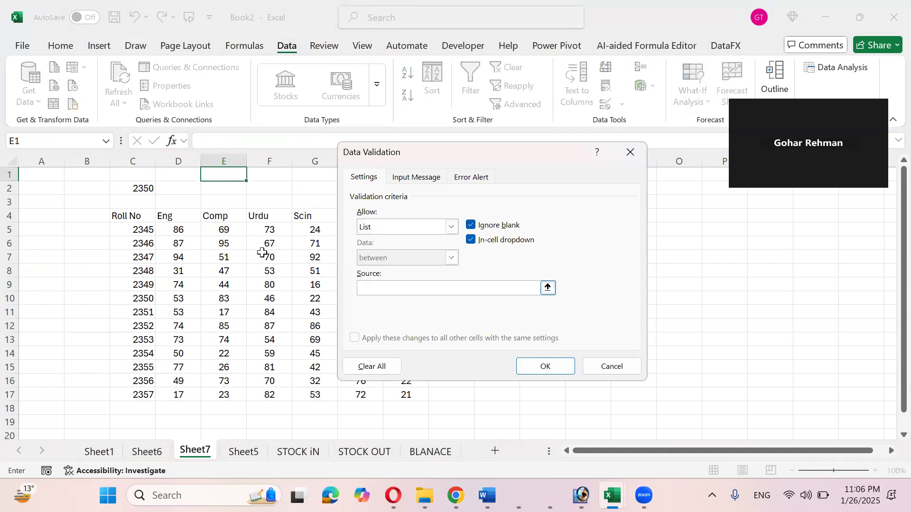
left_click_drag(164, 217, 389, 219)
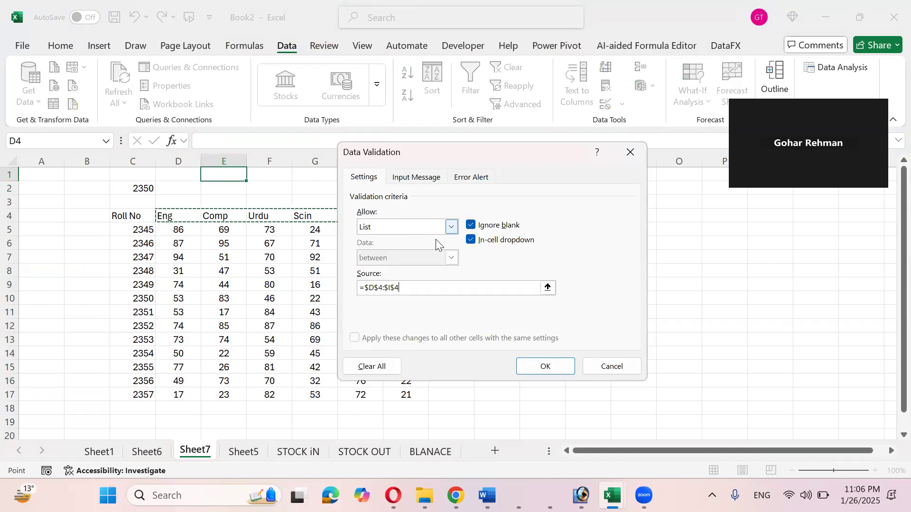
left_click_drag(146, 216, 419, 217)
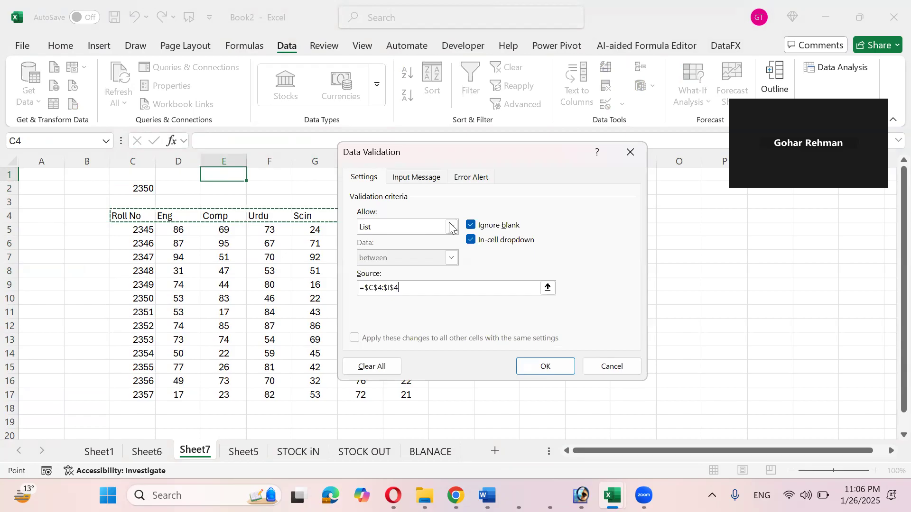
left_click(541, 364)
Try Urdu in the E1 dropdown and switch the selection to Scin.
left_click(253, 176)
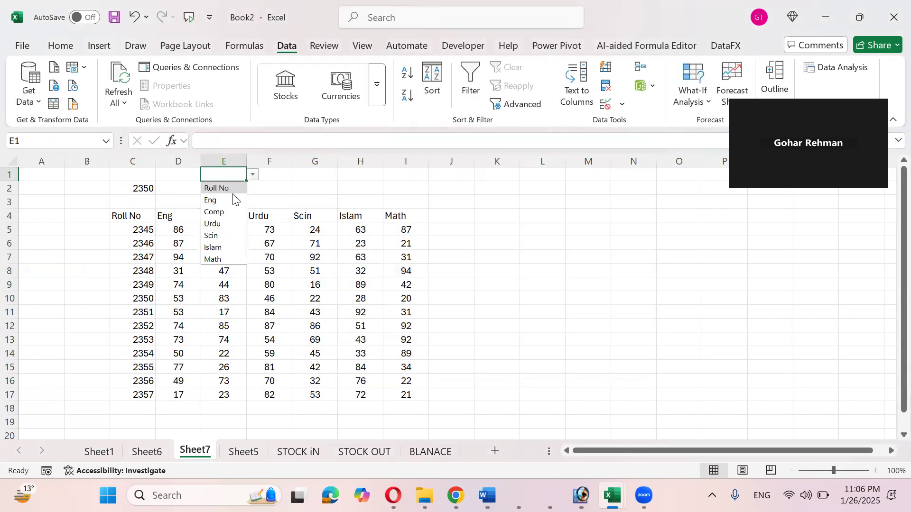
left_click(214, 224)
left_click(253, 175)
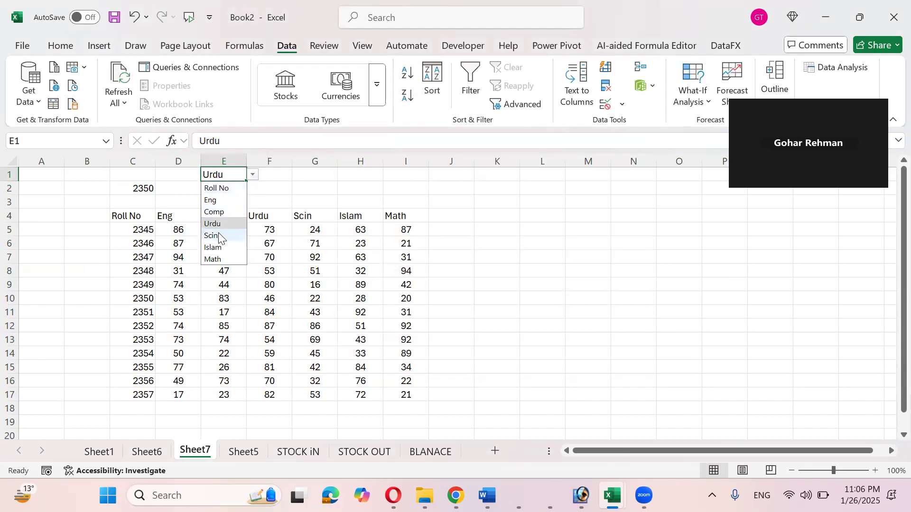
left_click(215, 236)
left_click(250, 173)
Fill cell E2 with yellow.
left_click(230, 187)
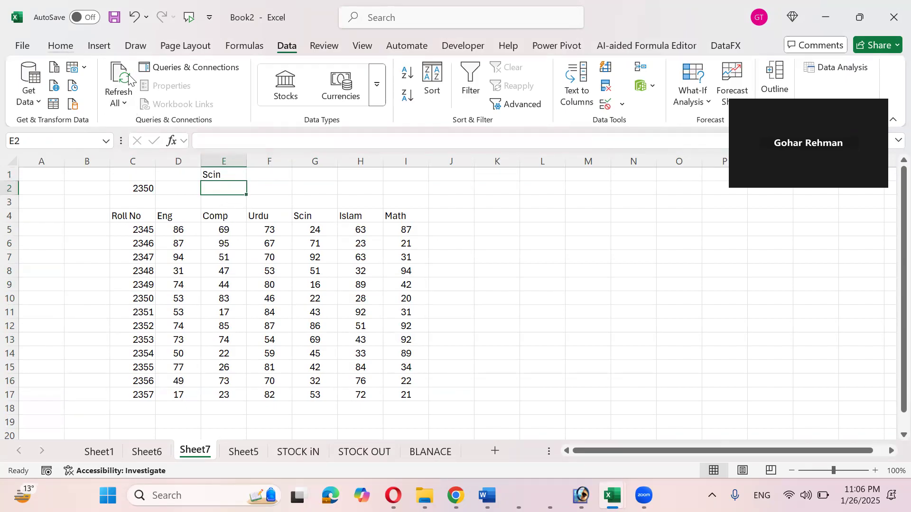
left_click(61, 46)
left_click(197, 95)
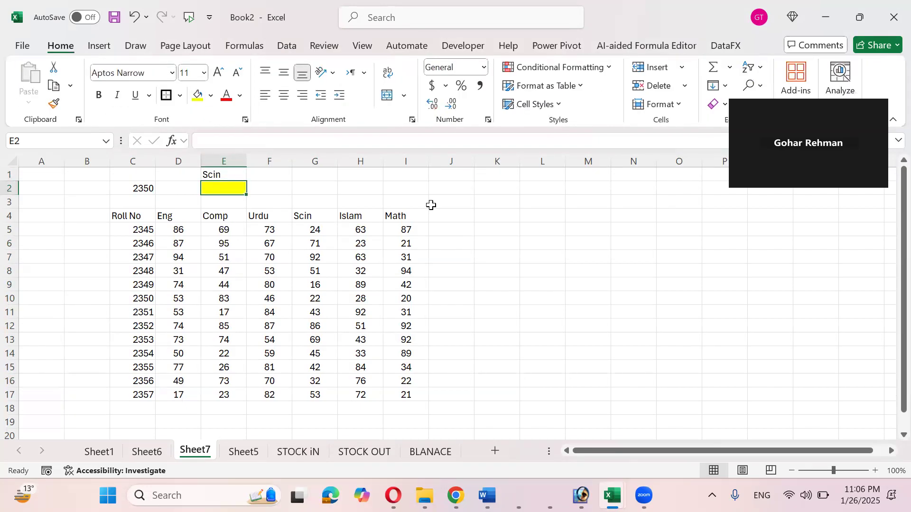
Start an INDEX formula in E2 with the table body C5:I17 as its array.
type("=index")
key("Up")
key("Tab")
key("Down")
key("Down")
key("Down")
key("Left")
key("Left")
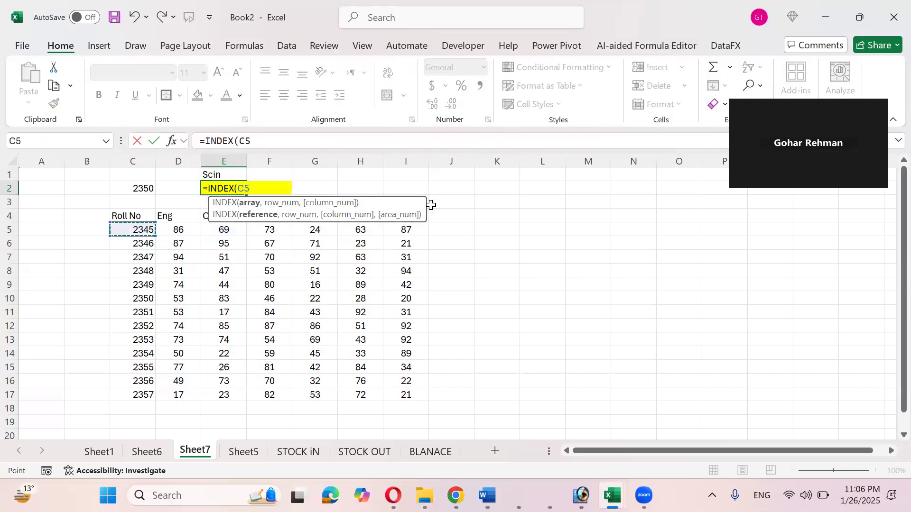
key("ctrl+shift+Right")
key("ctrl+shift+Down")
Add MATCH(C2,C5:C17,0) as the row argument of the INDEX formula in E2.
type(",mat")
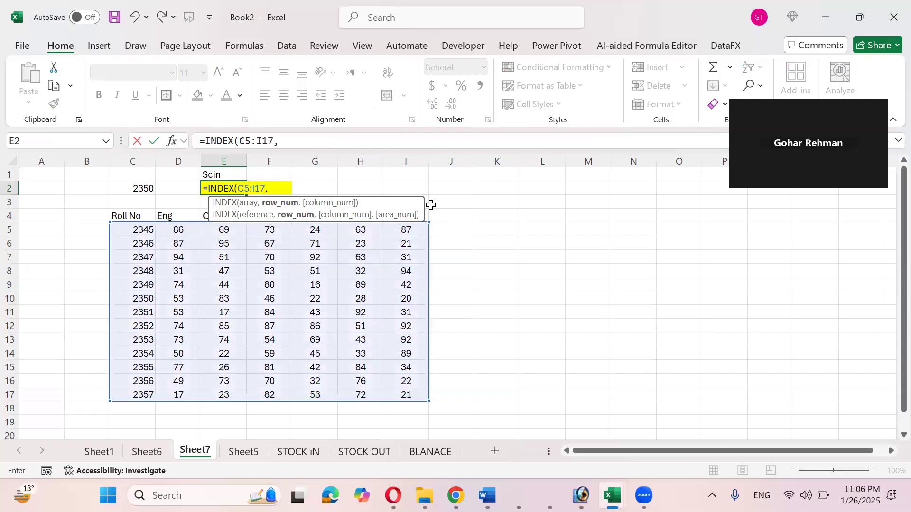
key("Tab")
key("Left")
key("Left")
type(",")
key("Down")
key("Down")
key("Left")
key("Left")
key("Down")
key("ctrl+shift+Down")
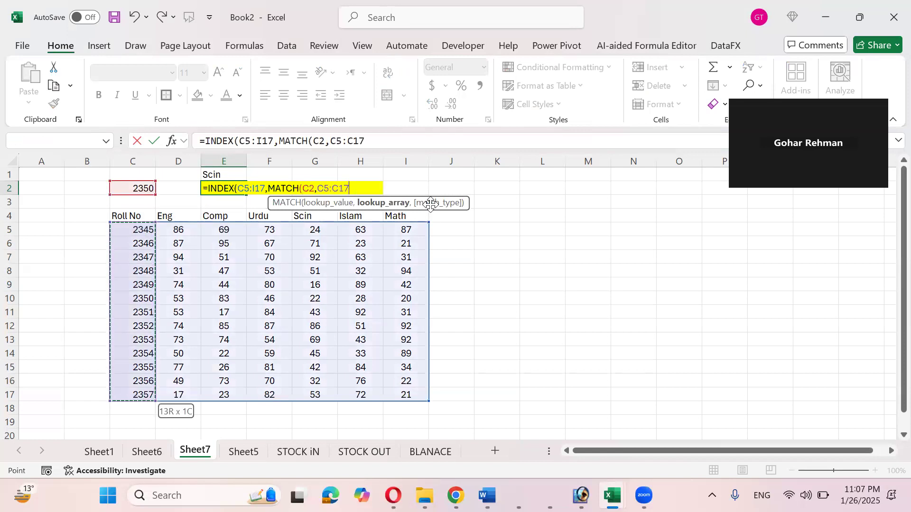
type(",0),math")
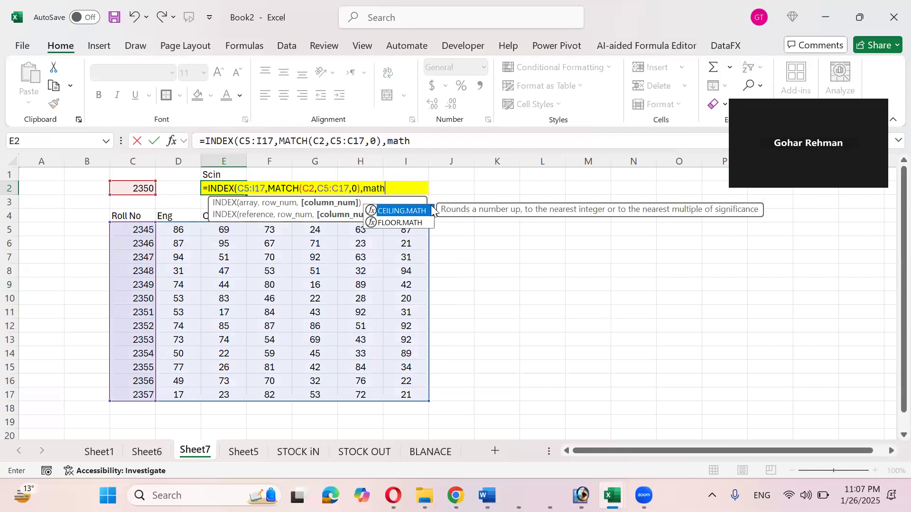
Add MATCH(E1,C4:I4,0) as the column argument and enter the completed INDEX formula in E2.
key("BackSpace")
key("BackSpace")
key("Down")
key("Down")
key("Down")
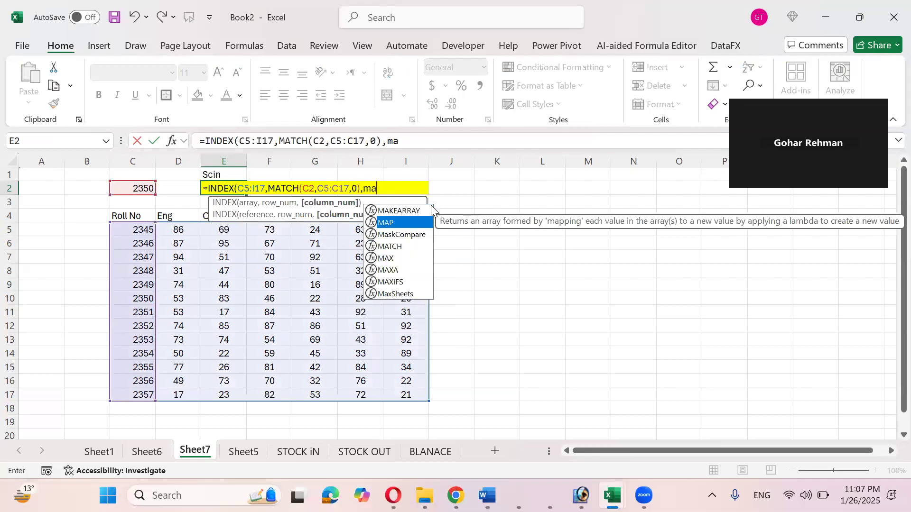
key("Tab")
key("Left")
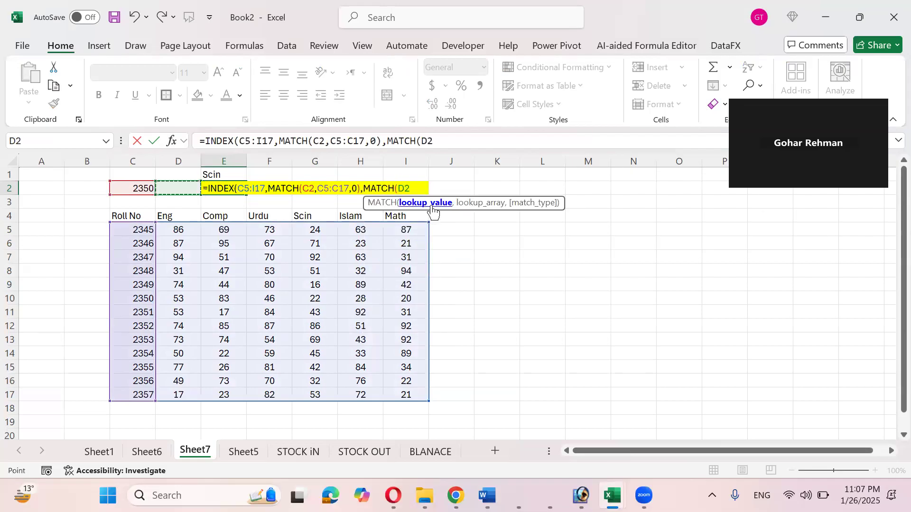
key("Up")
key("Right")
type(",")
key("Down")
key("Down")
key("Left")
key("Left")
key("shift+Right")
key("shift+Right")
key("shift+Right")
key("shift+Right")
key("shift+Right")
key("shift+Right")
type(",")
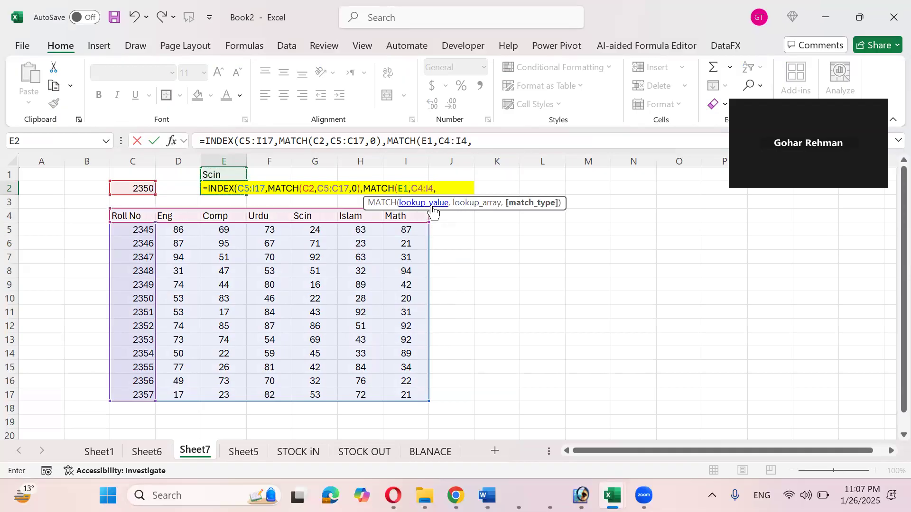
type("0)")
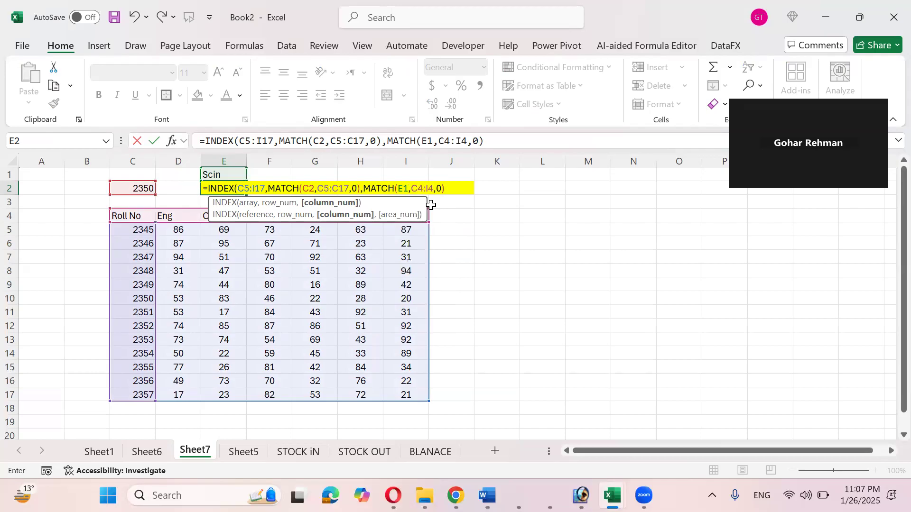
key("Return")
key("Up")
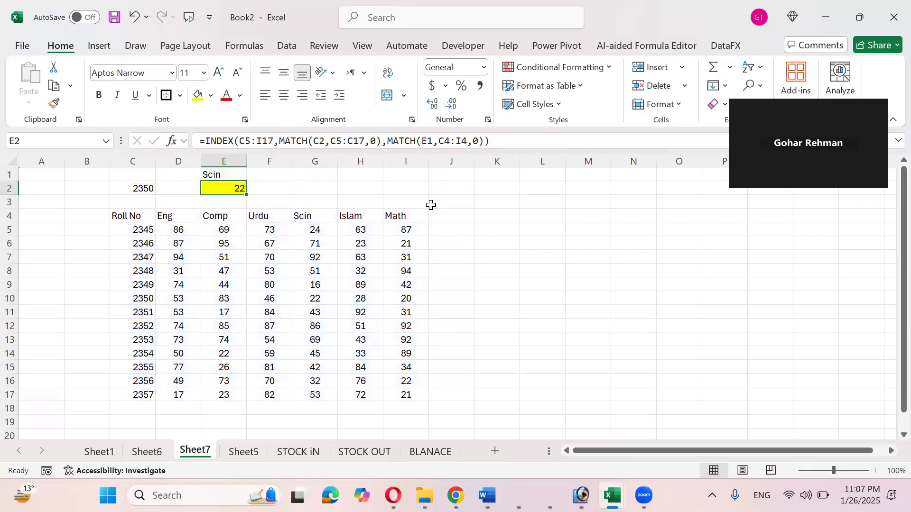
Check the lookup result in E2 against the Scin mark in the table row for roll number 2350.
left_click(141, 189)
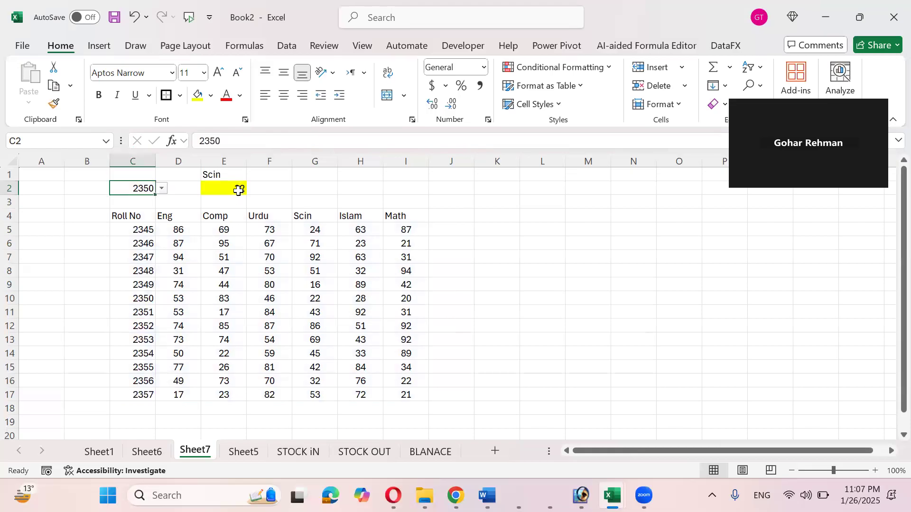
left_click_drag(323, 297, 142, 298)
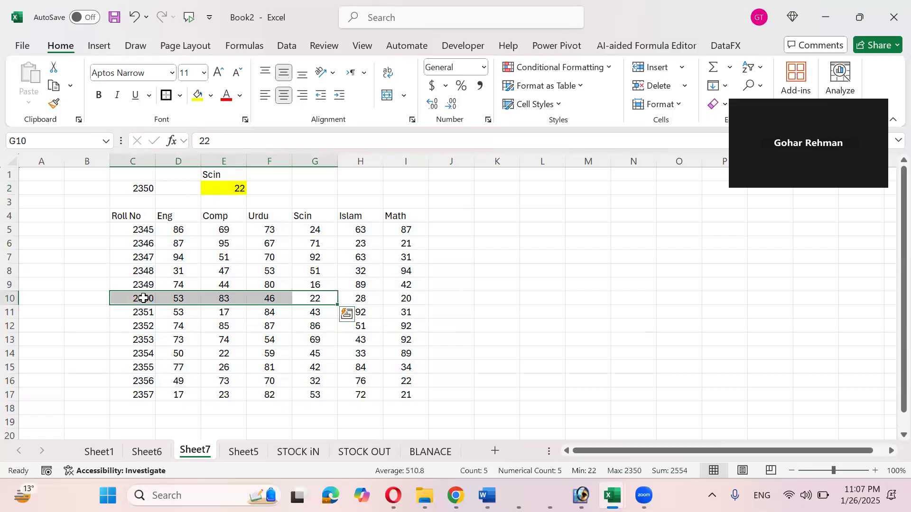
left_click(147, 189)
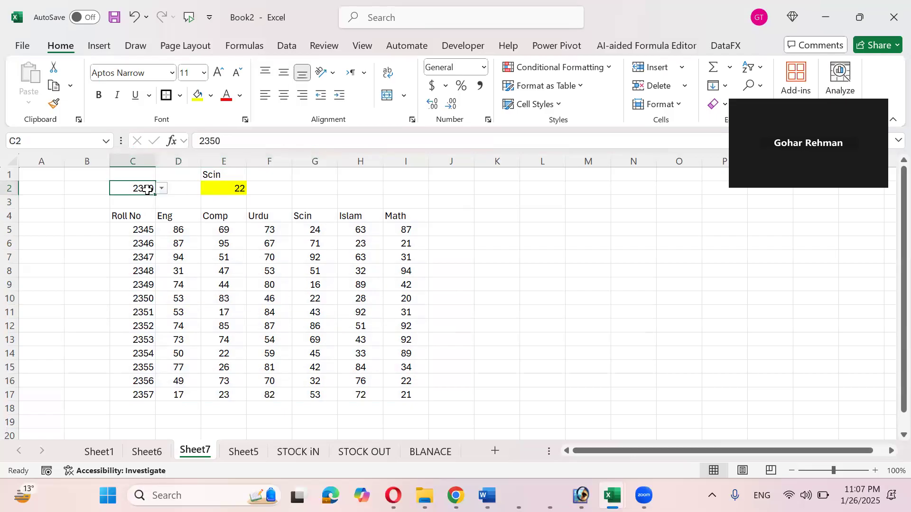
Create a formula-based conditional formatting rule for the roll numbers in C5:C17 with the formula =$C5=$C$2.
left_click_drag(138, 229, 142, 394)
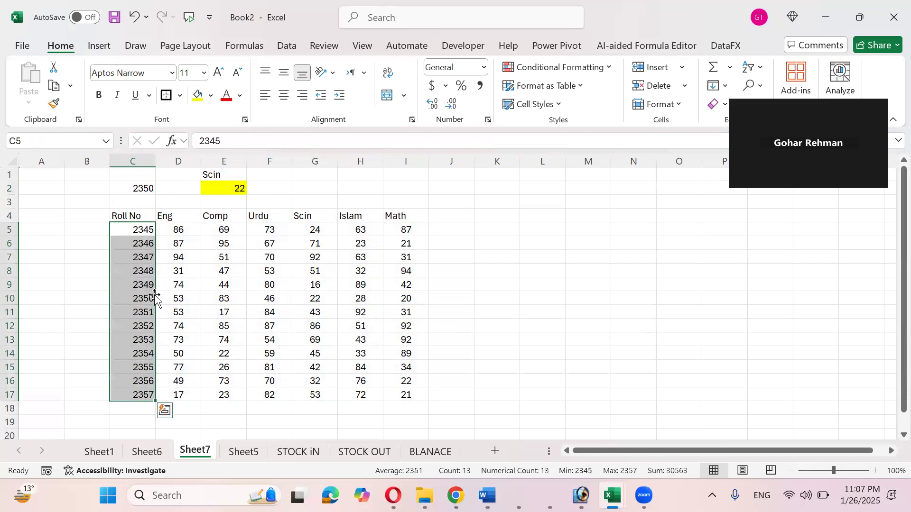
left_click(537, 67)
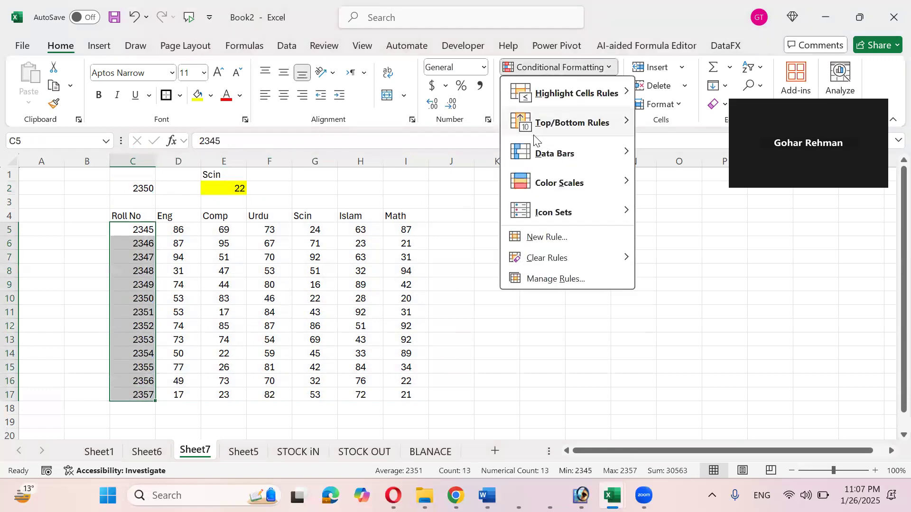
left_click(538, 232)
left_click(396, 268)
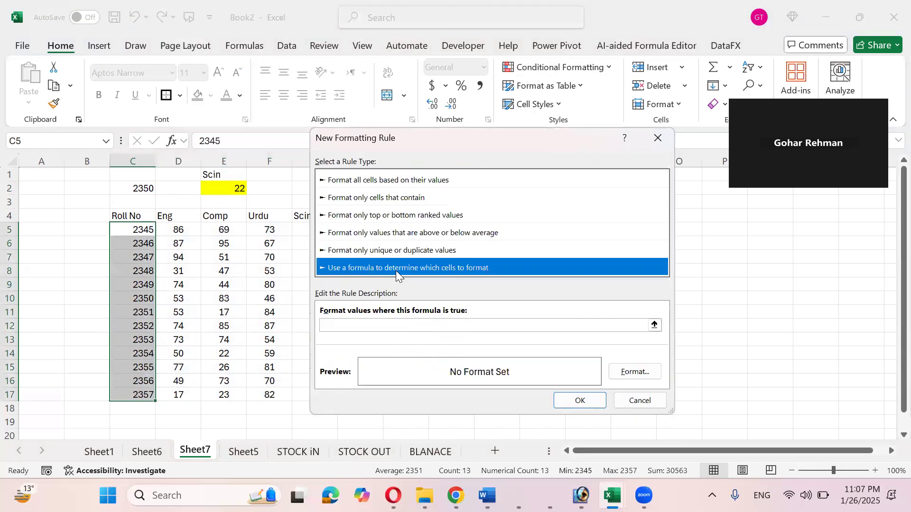
left_click(384, 320)
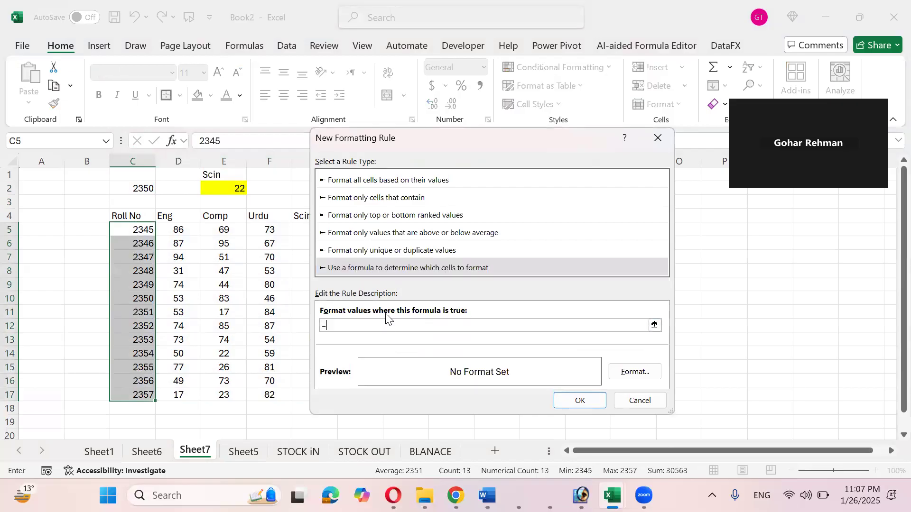
left_click(152, 227)
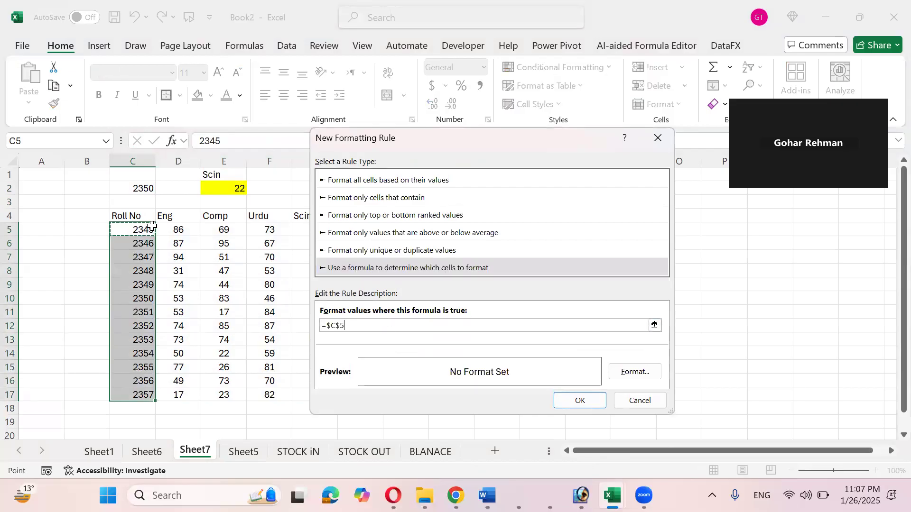
key("F4")
key("F4")
type("=")
left_click(144, 189)
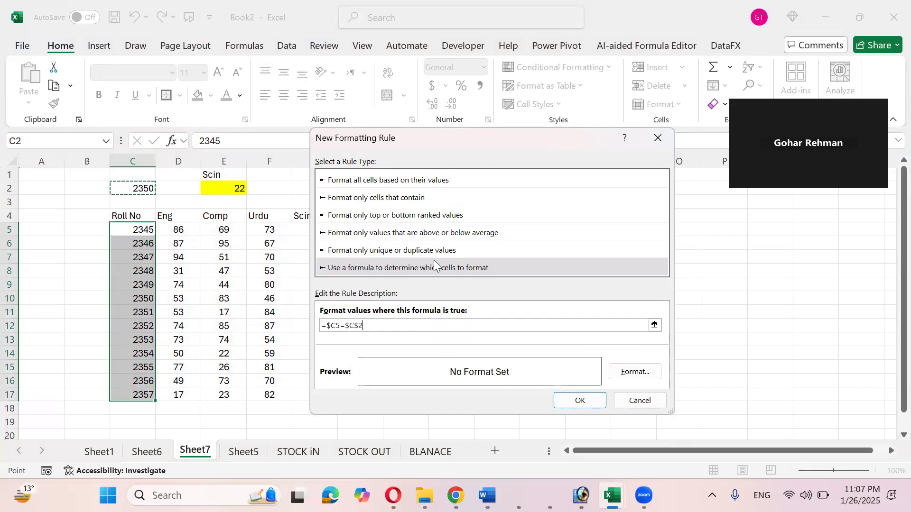
Apply the roll number rule with a light green fill, and compare the result in E2 with the mark in G10.
left_click(633, 371)
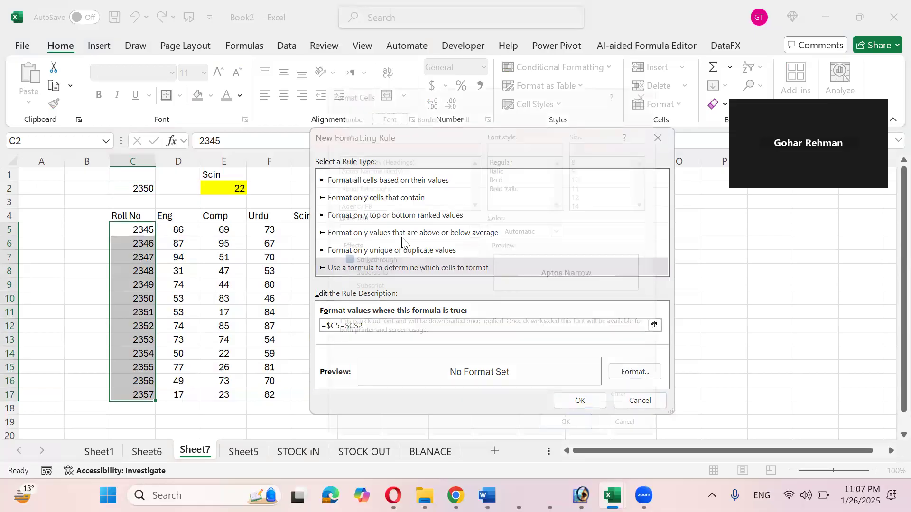
left_click(462, 101)
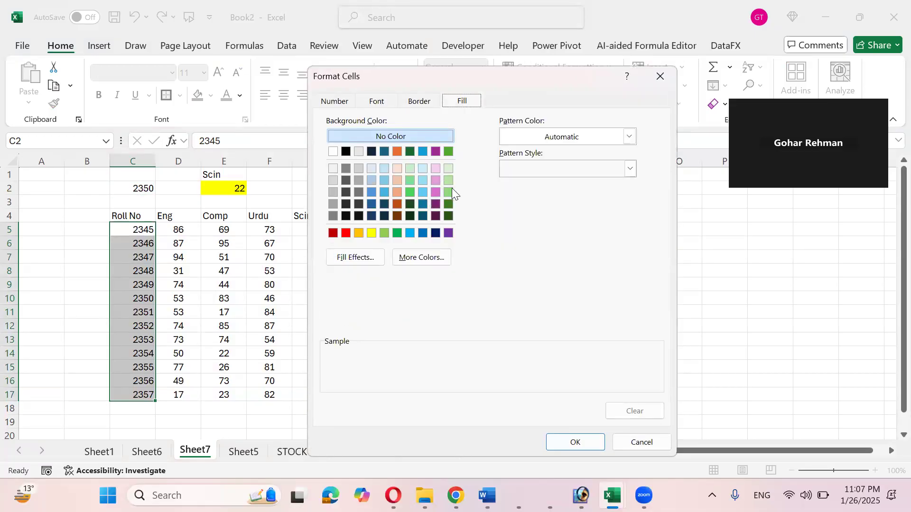
left_click(448, 192)
left_click(578, 436)
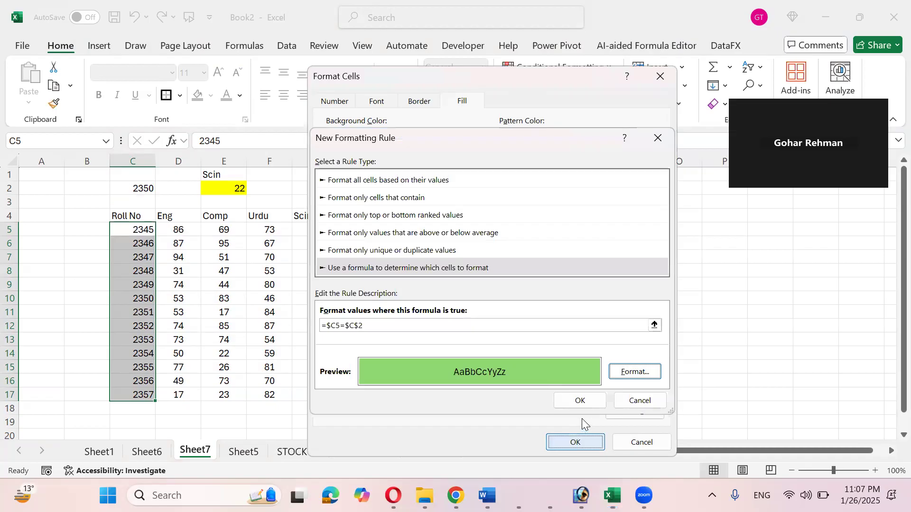
left_click(581, 398)
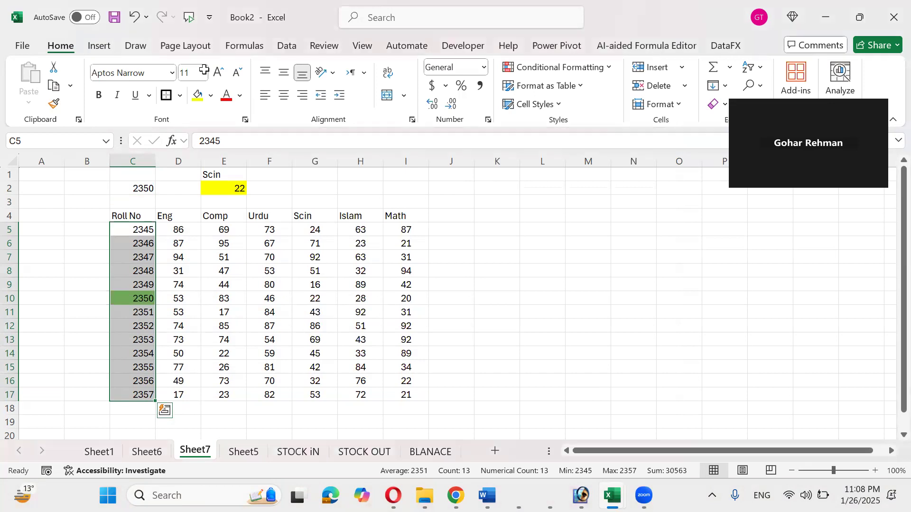
left_click(232, 189)
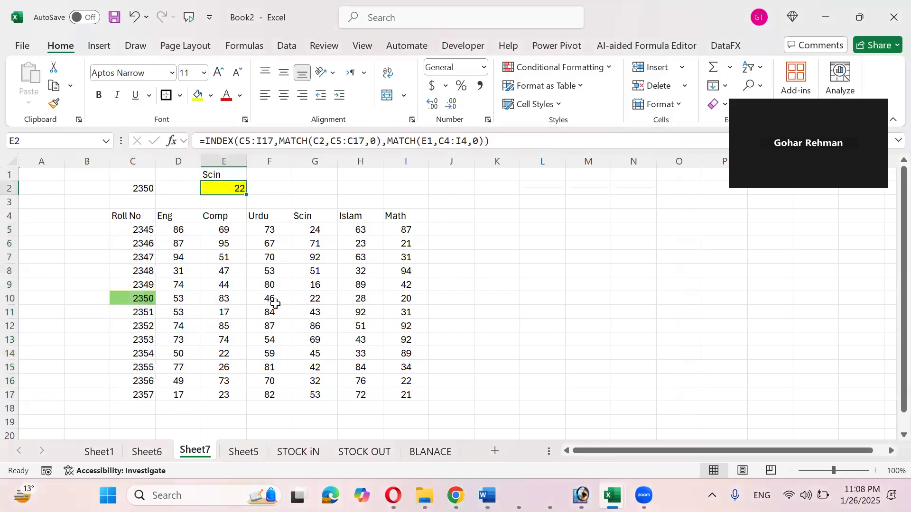
left_click(313, 298)
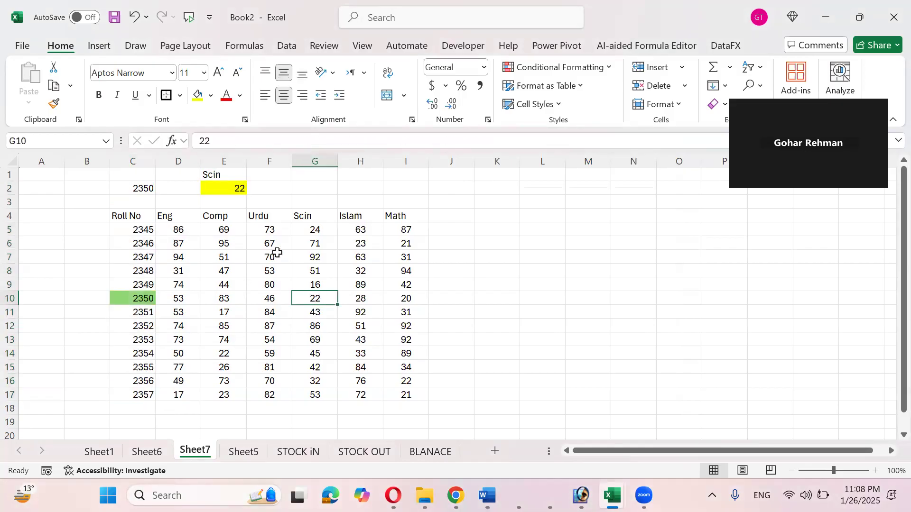
Create a formula-based conditional formatting rule for the marks in D5:I17 with the formula =D5=$E$2.
left_click_drag(198, 236, 407, 391)
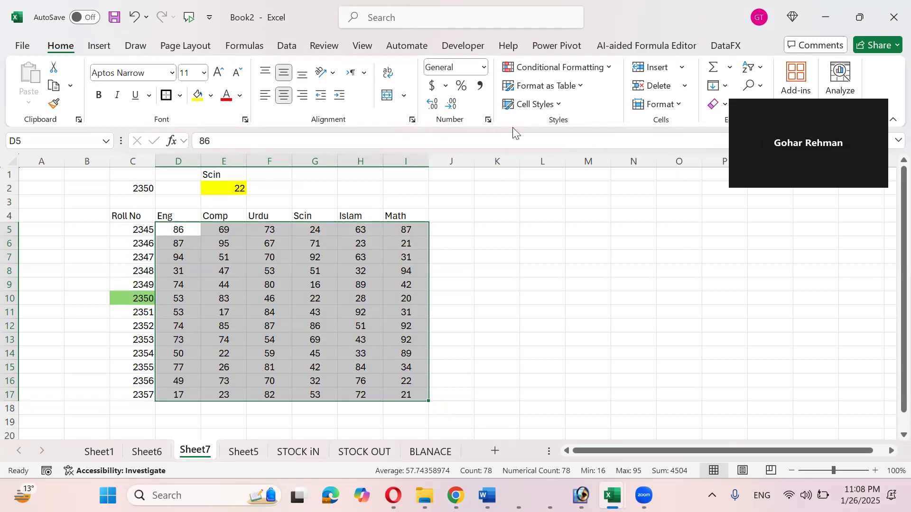
left_click(550, 67)
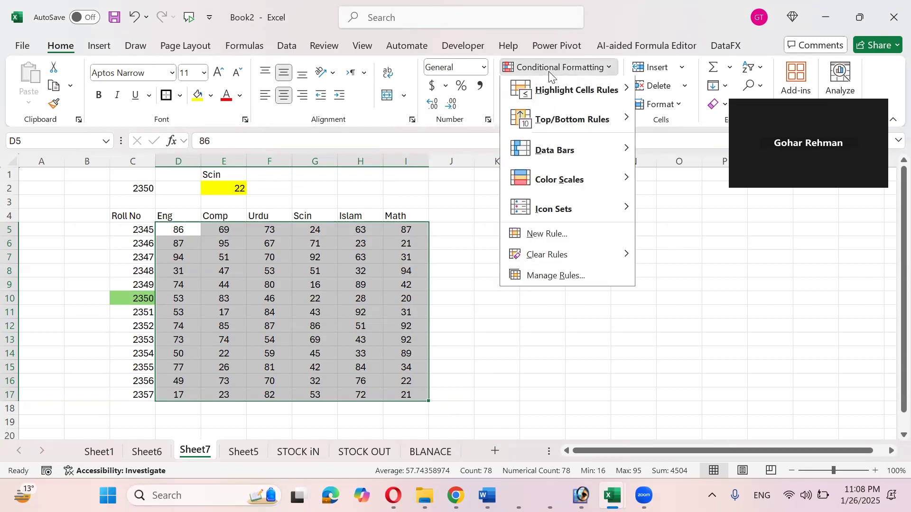
left_click(551, 238)
left_click(412, 255)
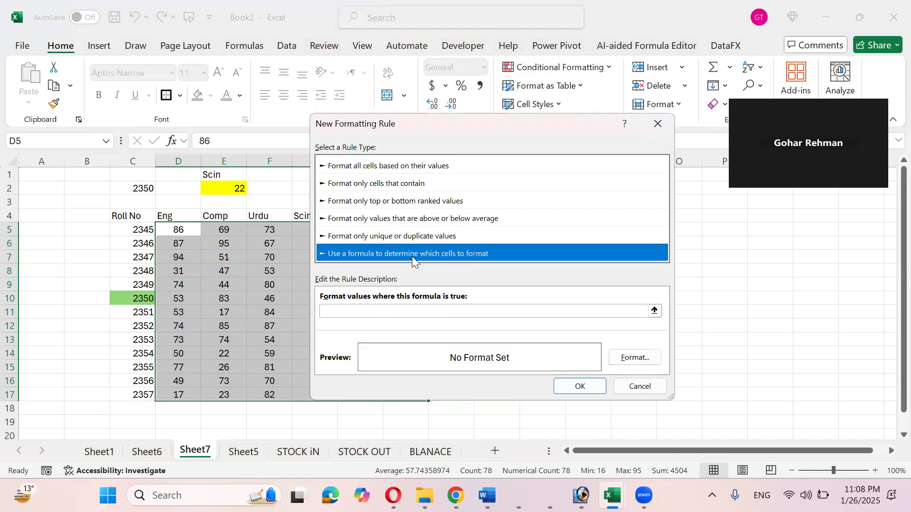
left_click(375, 312)
type("=")
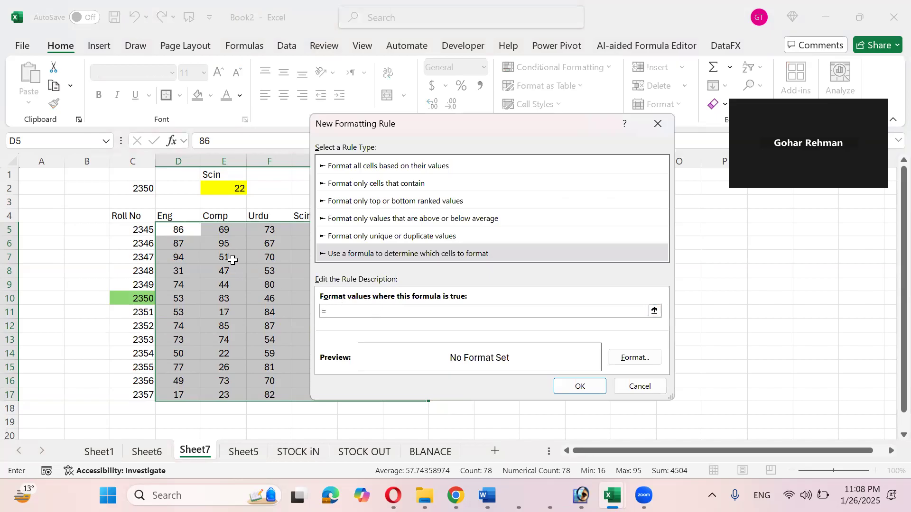
left_click(190, 231)
key("F4")
key("F4")
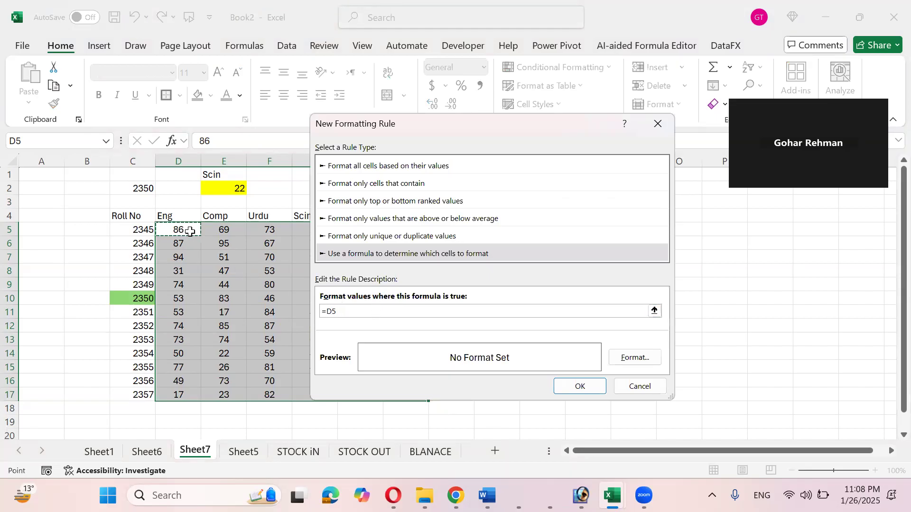
type("=")
left_click(237, 189)
Give the marks rule a light green fill and apply it.
left_click(635, 357)
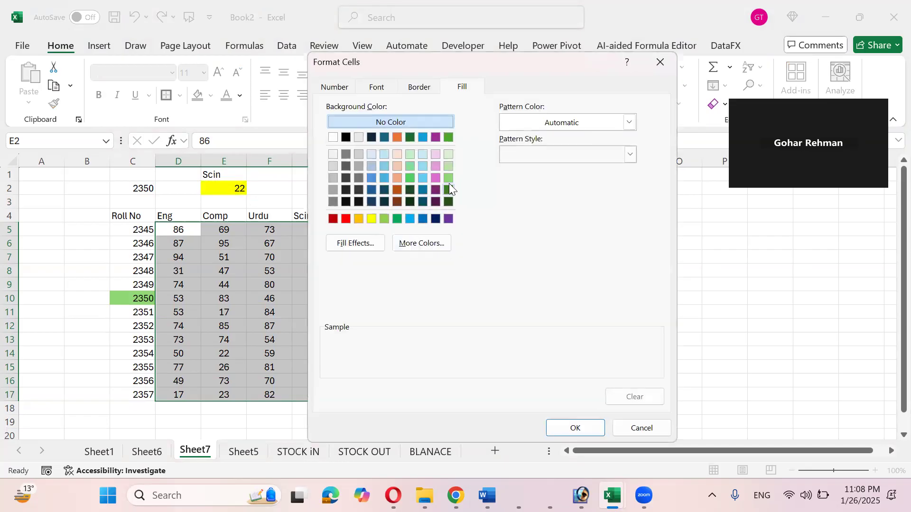
left_click(449, 187)
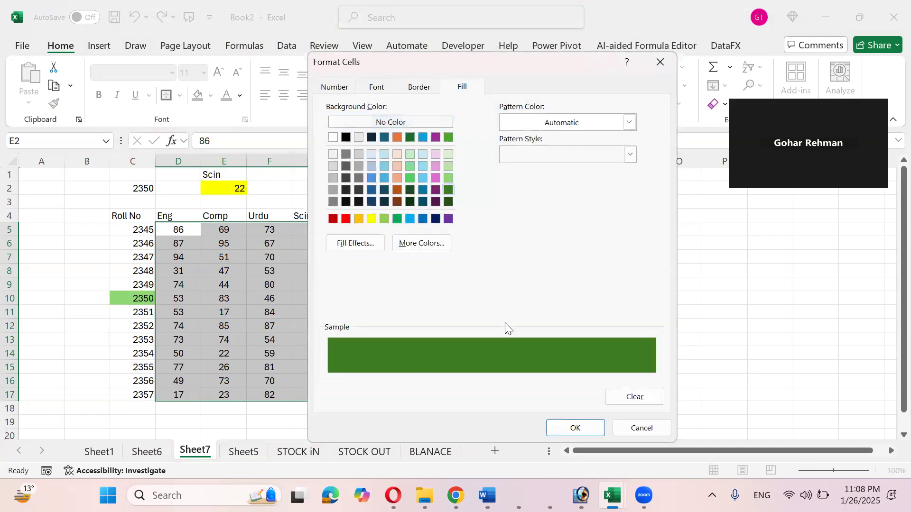
left_click(445, 180)
left_click(575, 428)
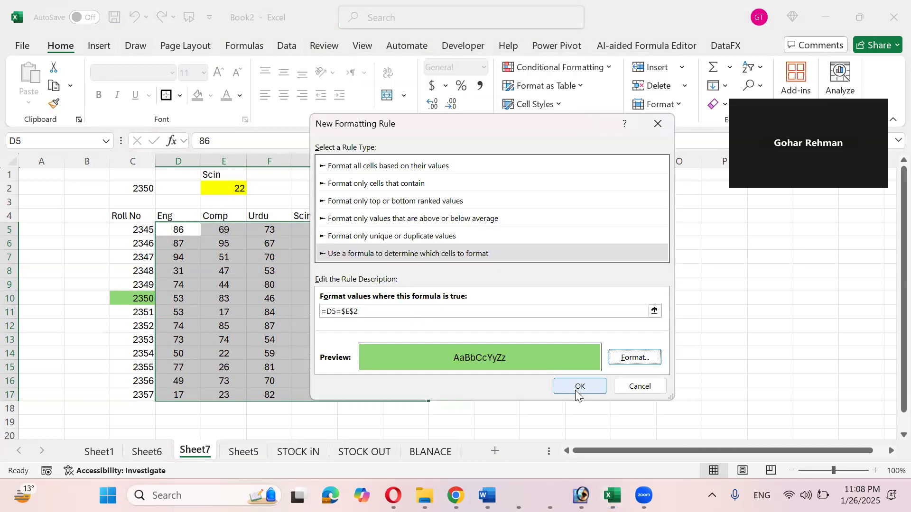
left_click(577, 389)
Check the highlighted marks against the lookup result in E2 and the selected roll number in C2.
left_click(236, 188)
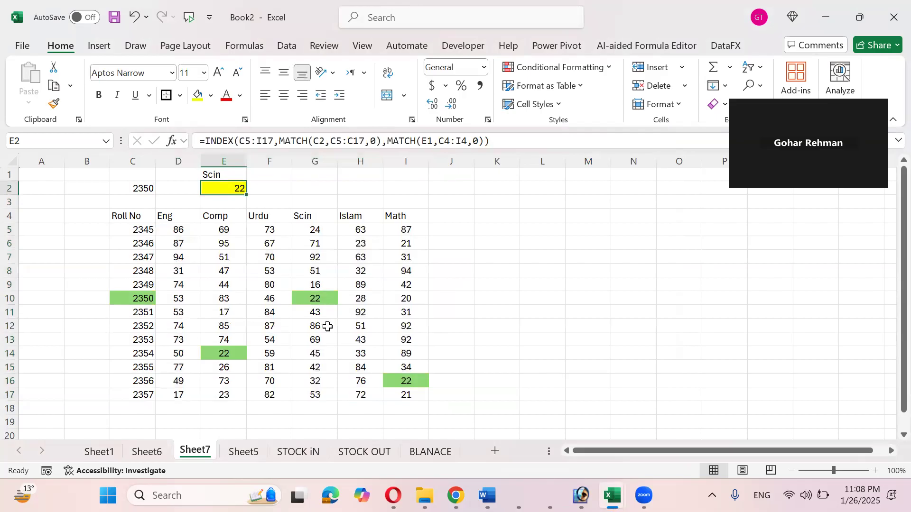
left_click(149, 189)
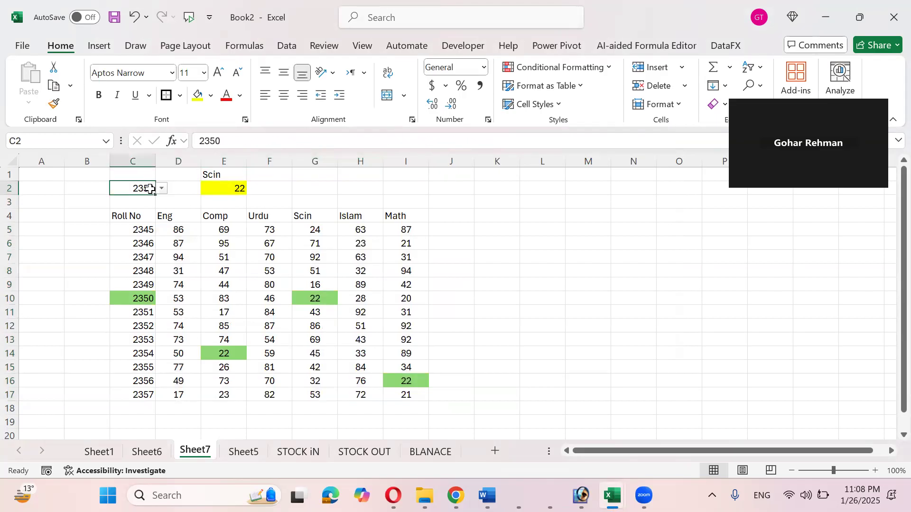
left_click(219, 187)
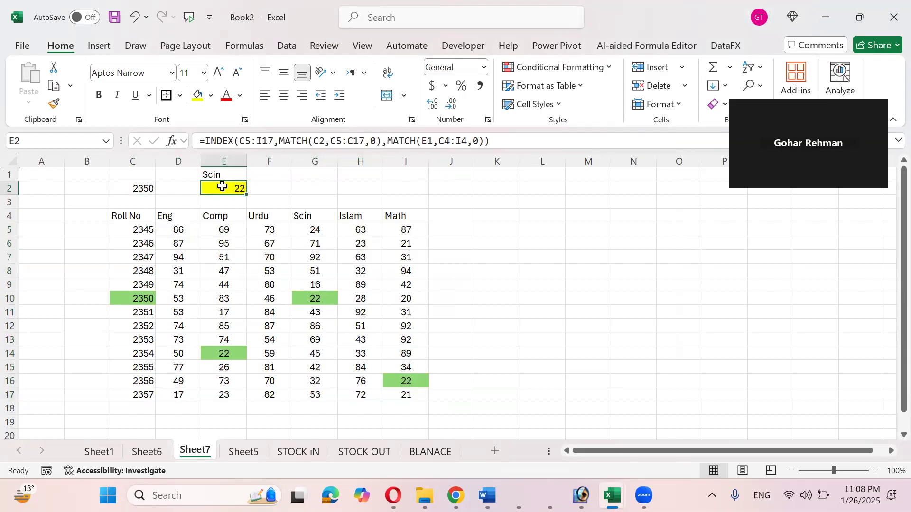
Open the existing conditional formatting rule of the marks range D5:I17 for editing.
left_click_drag(187, 228, 407, 394)
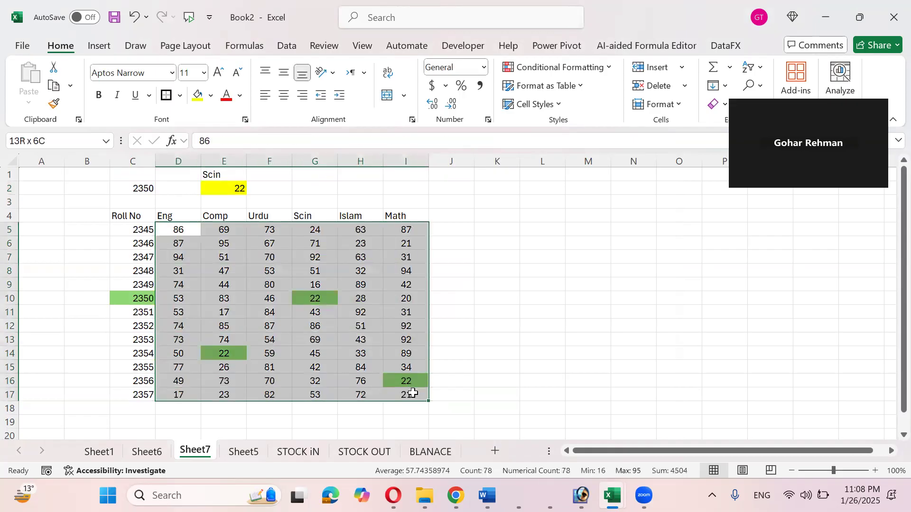
left_click(531, 71)
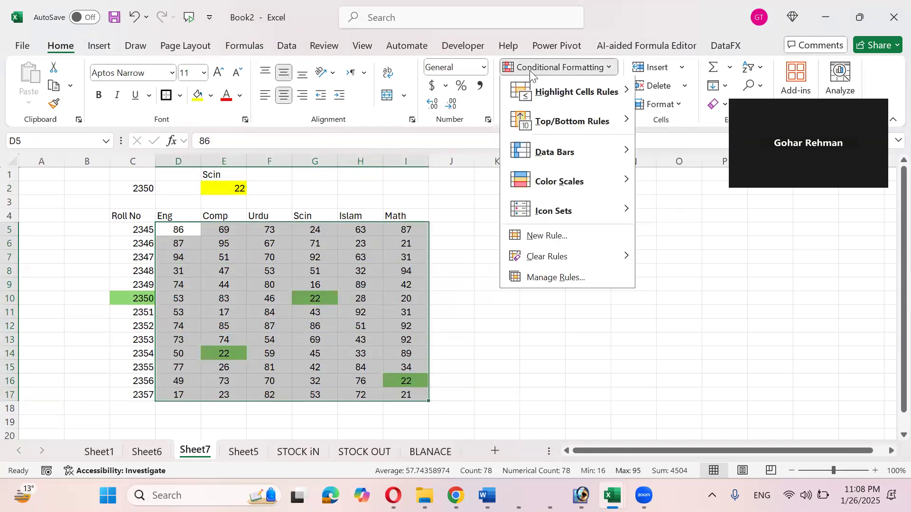
left_click(540, 279)
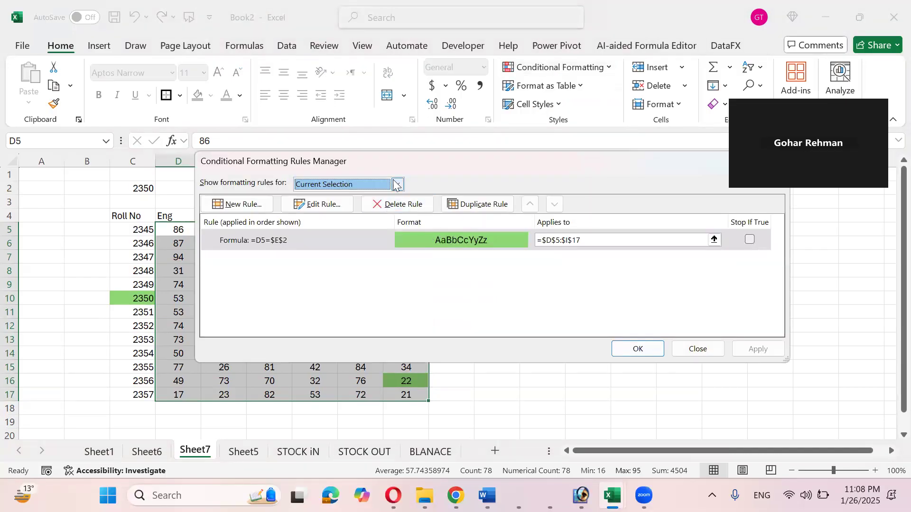
double_click(428, 222)
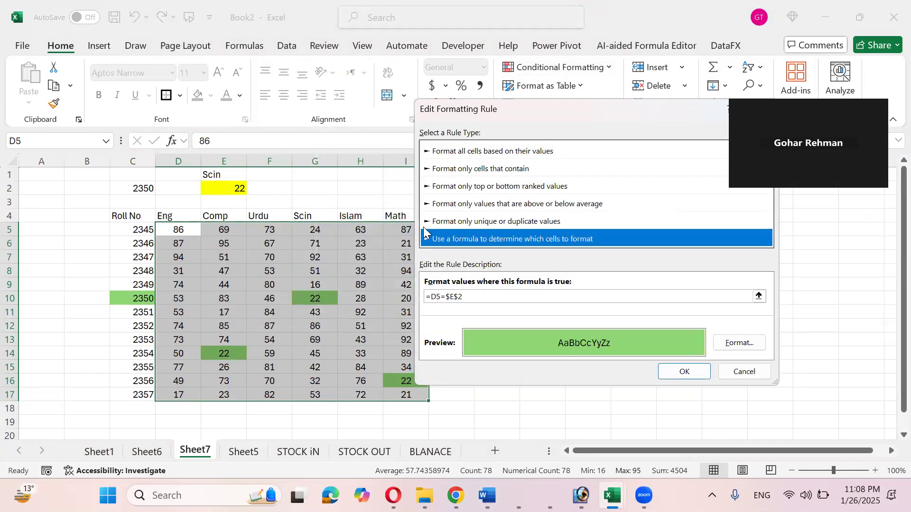
Start an AND in the marks rule's formula with $C5=$C$2 as its first condition, ahead of D5=$E$2.
left_click(430, 297)
type("and")
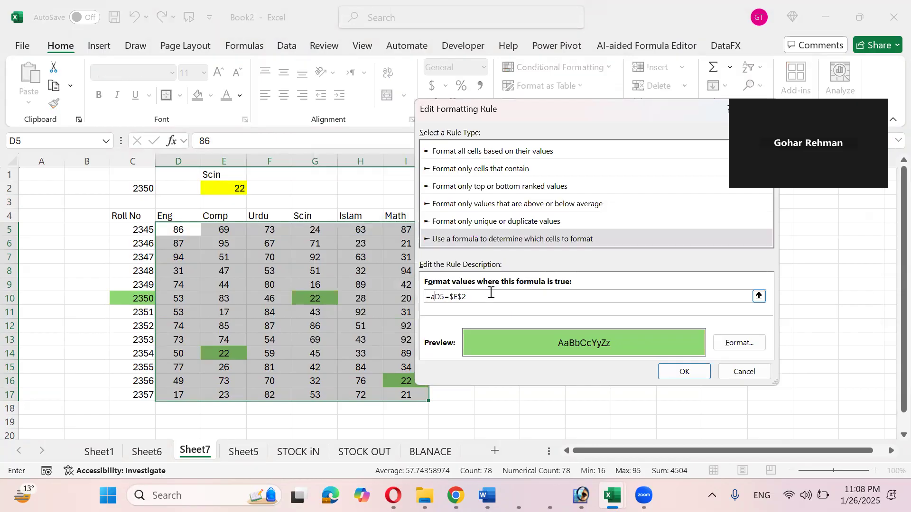
type("(")
left_click(145, 232)
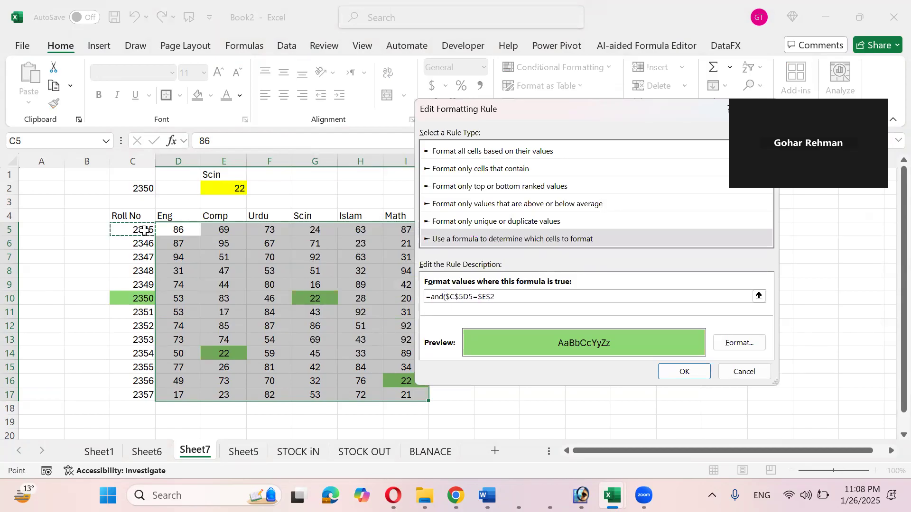
key("F4")
key("F4")
type("=")
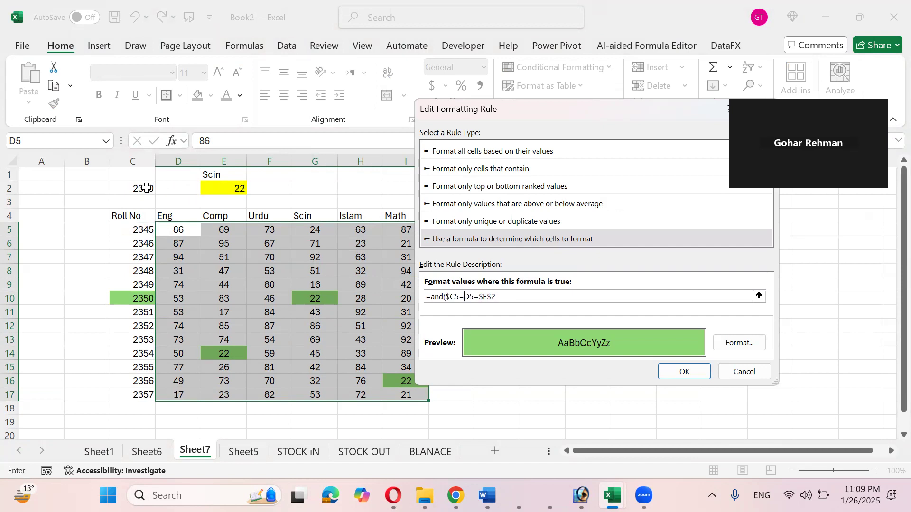
left_click(146, 188)
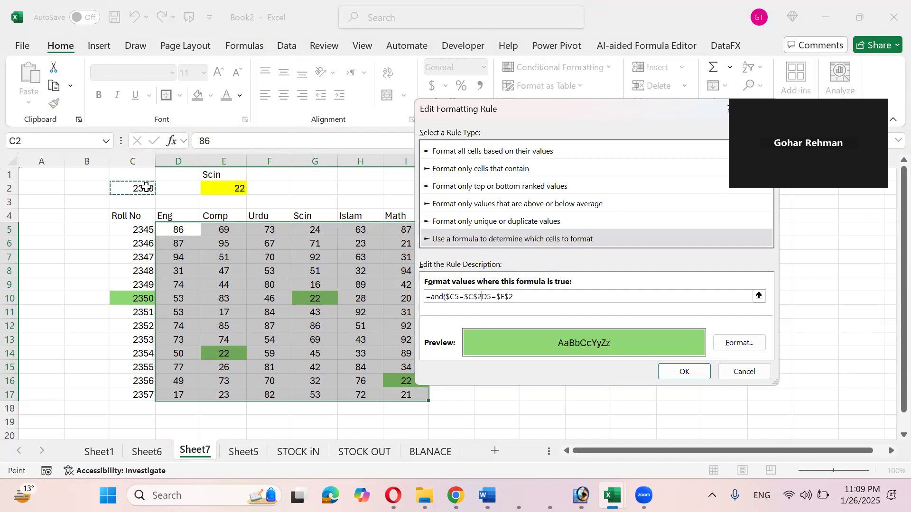
type(",")
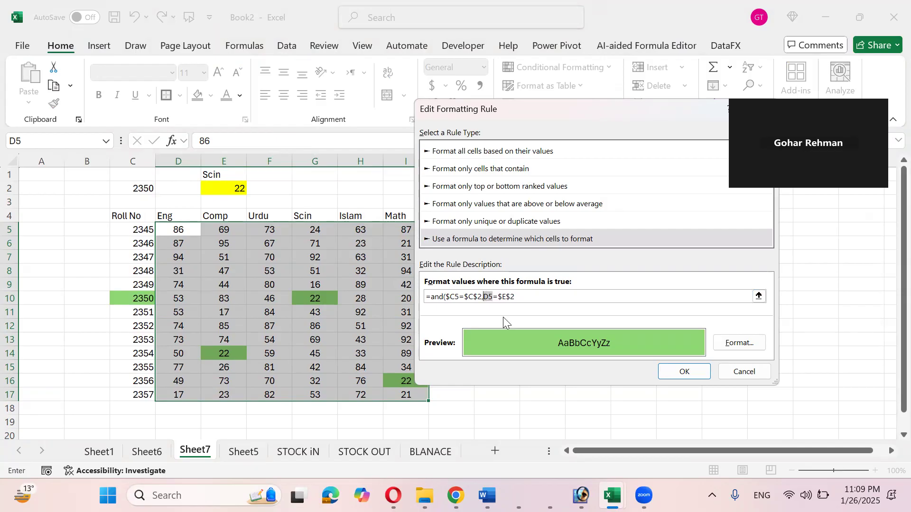
Complete the marks rule's formula as AND($C5=$C$2,C$4=$E$1) and apply it to the marks range.
left_click(144, 216)
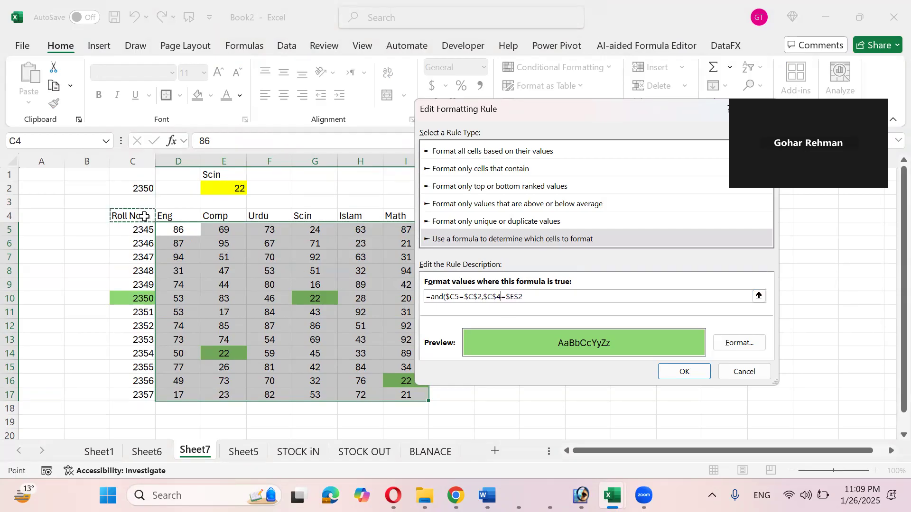
key("F4")
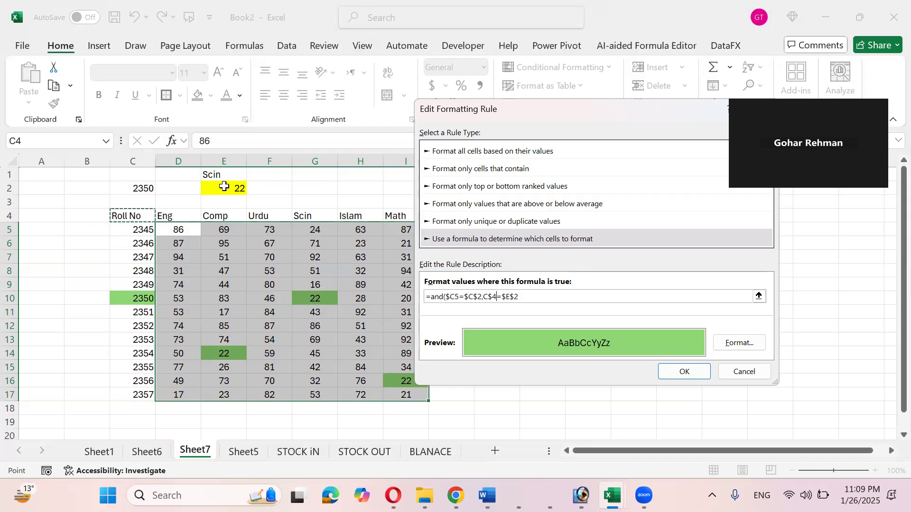
left_click(523, 296)
key("BackSpace")
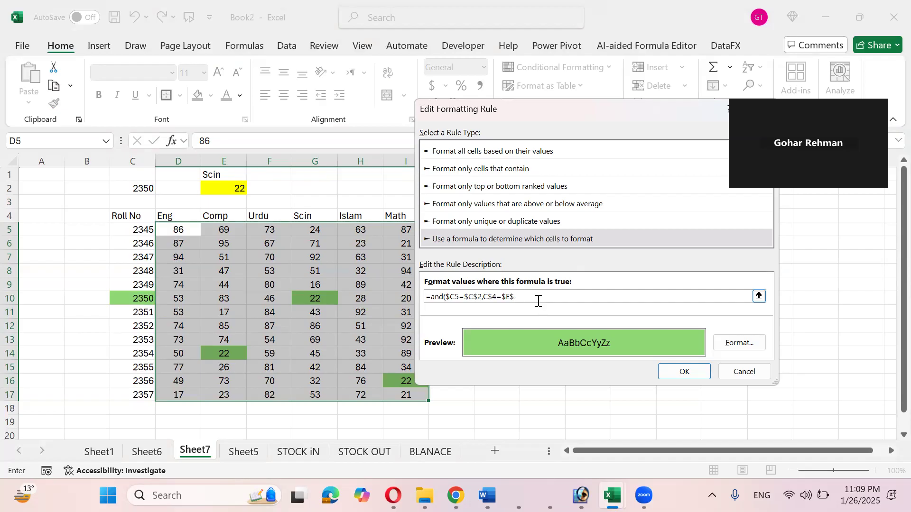
type("1")
left_click(665, 372)
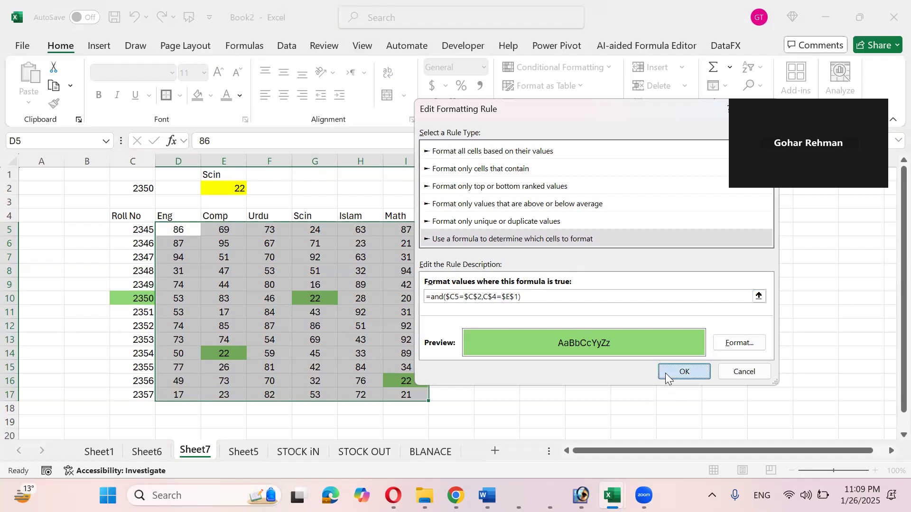
left_click(722, 335)
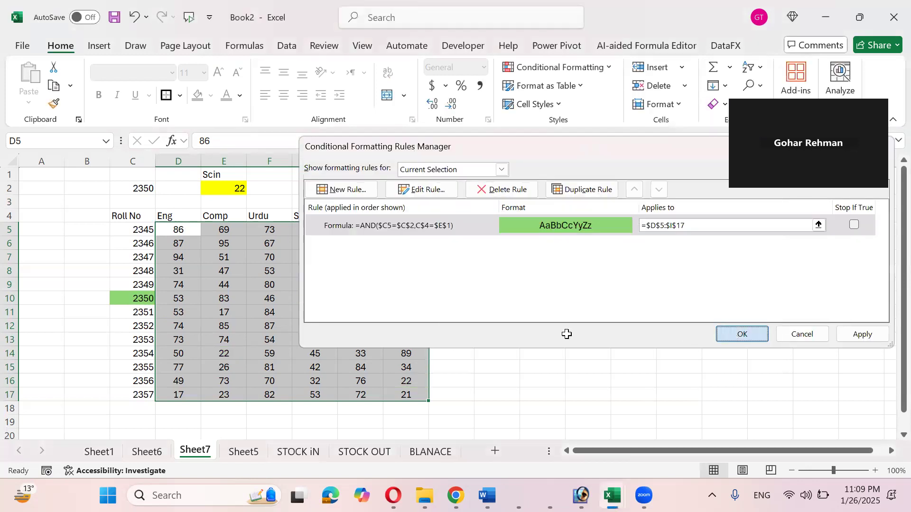
Compare the highlighted mark in the roll number 2350 row with its mark in the Scin column.
left_click(354, 301)
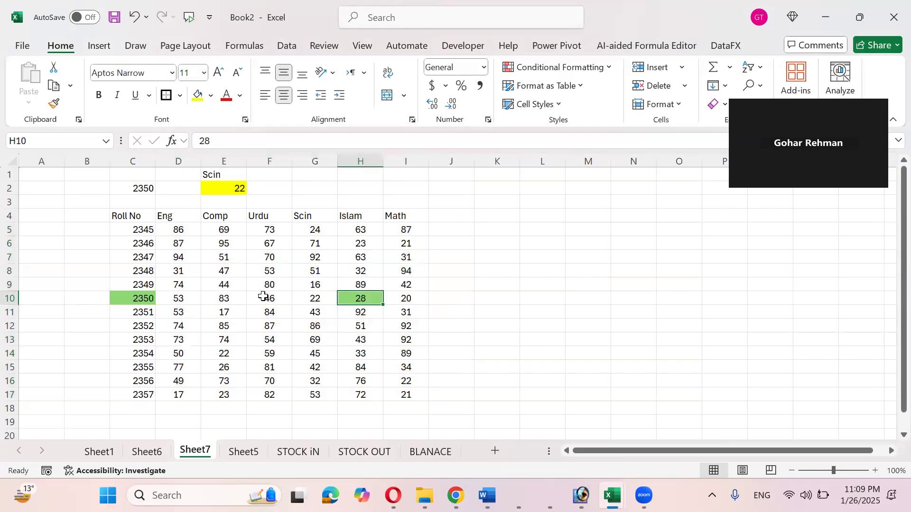
left_click(307, 299)
left_click(350, 299)
Change the subject header reference in the marks range's conditional formatting rule to D$4 and apply the rule.
left_click_drag(144, 230, 396, 394)
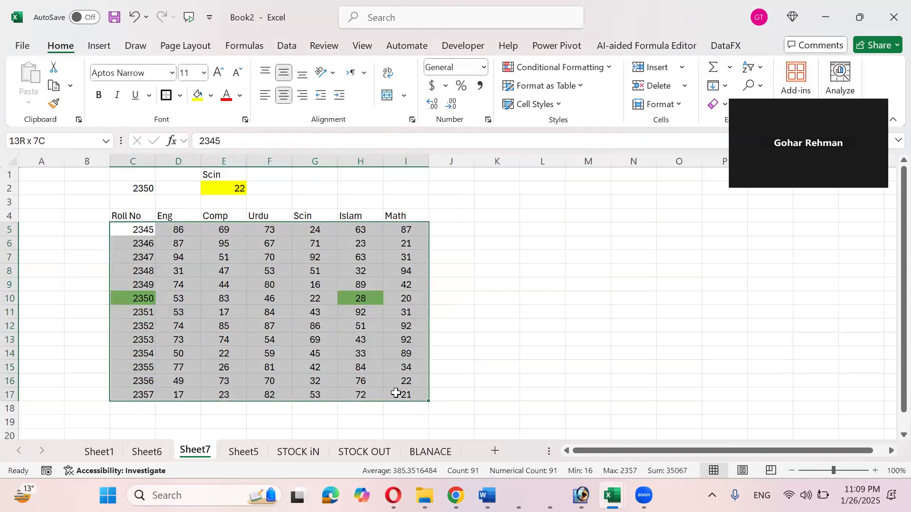
left_click(573, 71)
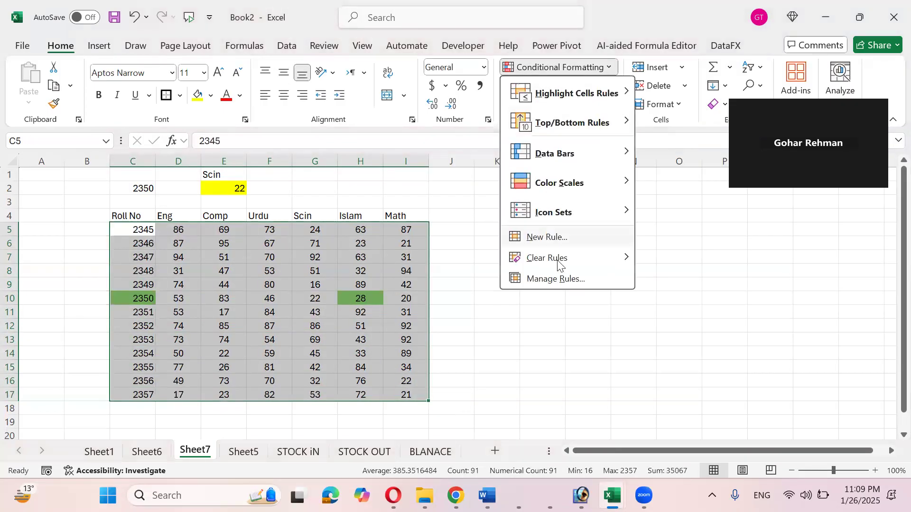
left_click(553, 279)
double_click(454, 232)
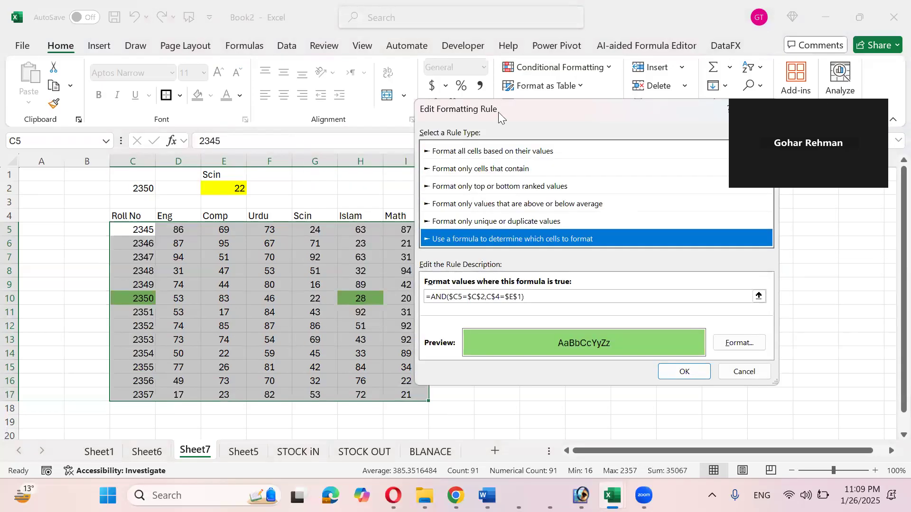
left_click_drag(498, 112, 518, 114)
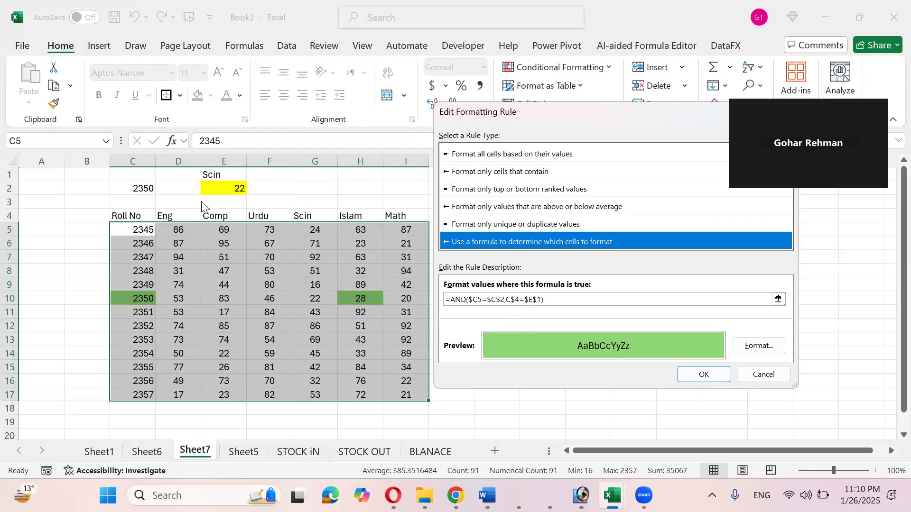
left_click(514, 300)
key("BackSpace")
type("D")
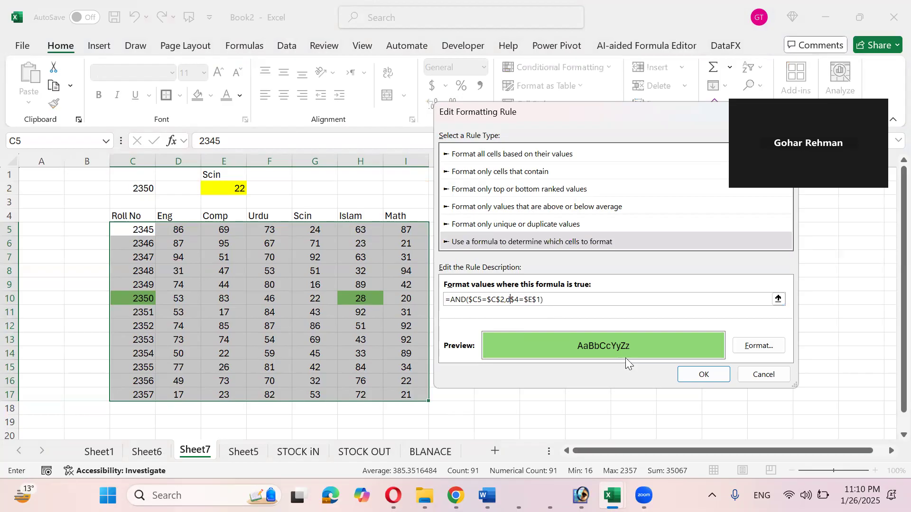
left_click(692, 374)
left_click(725, 337)
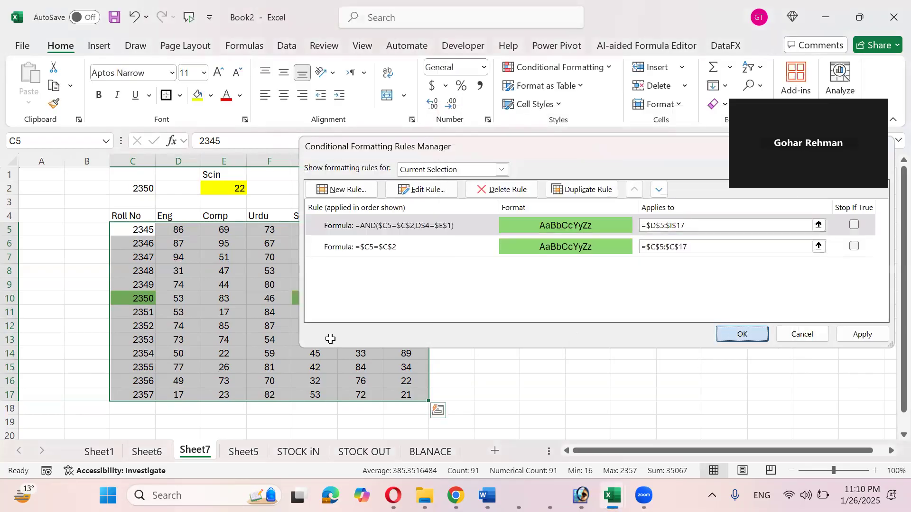
Test the highlighting against the result in E2 by choosing roll numbers 2352, 2354 and finally 2348 in C2.
left_click(235, 192)
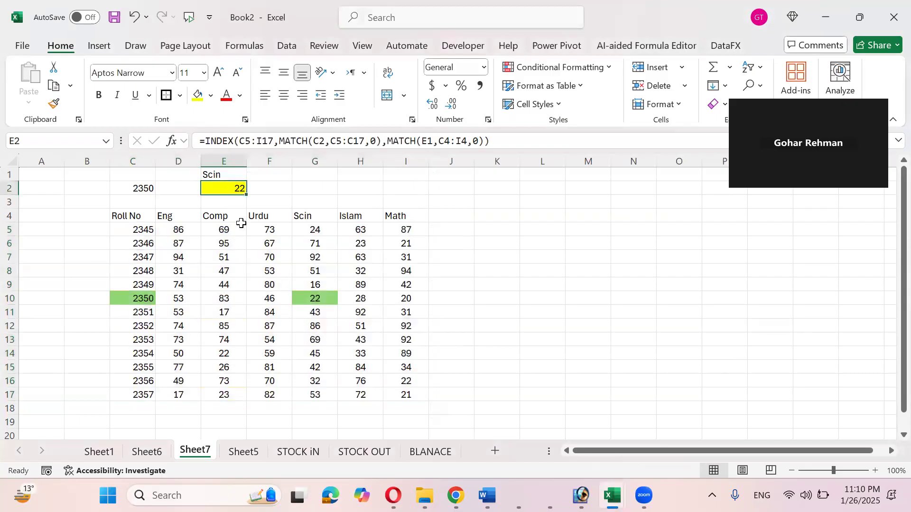
left_click(314, 297)
left_click(150, 189)
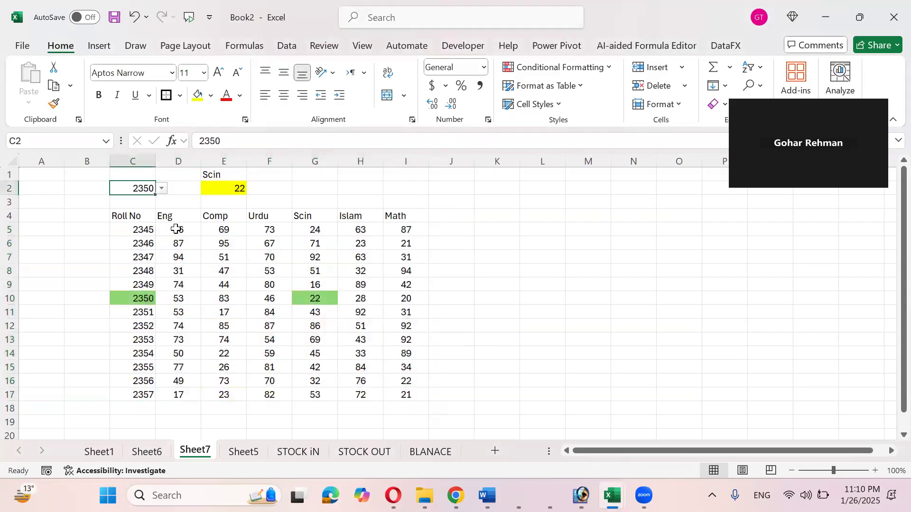
left_click(162, 189)
left_click(147, 274)
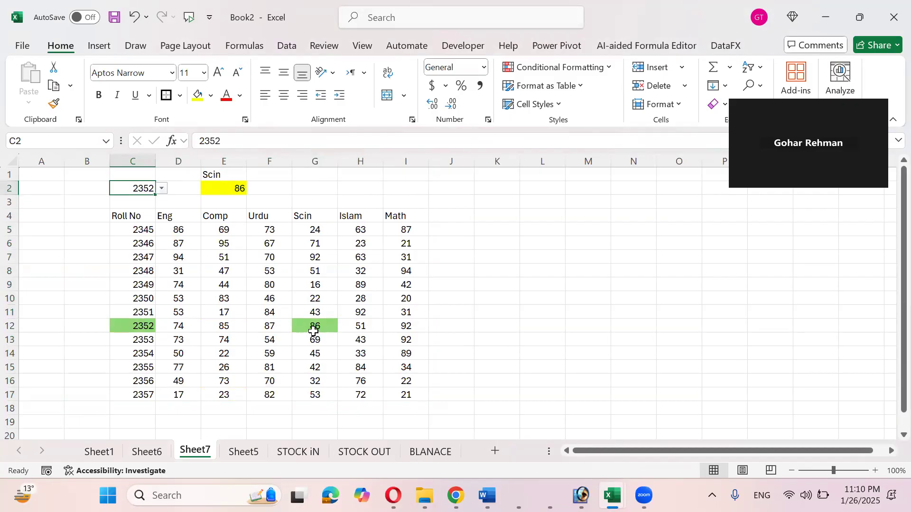
left_click(163, 189)
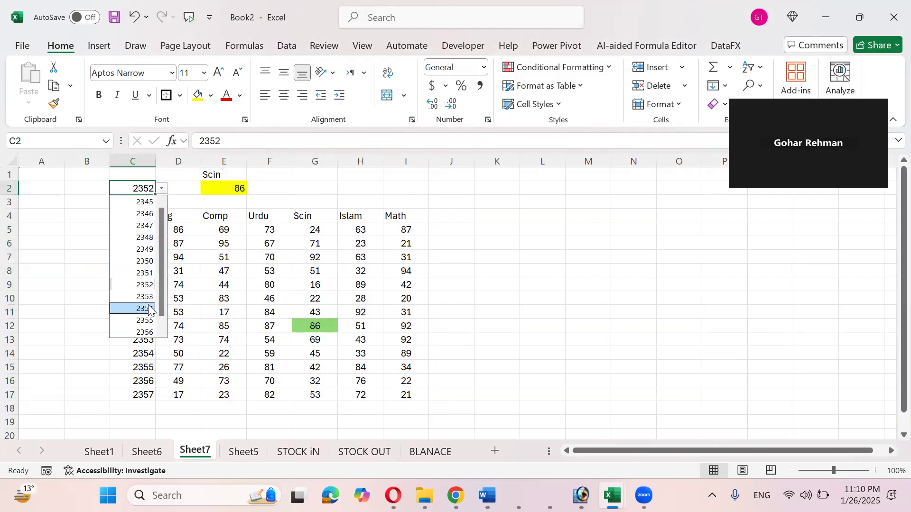
left_click(148, 309)
left_click(162, 189)
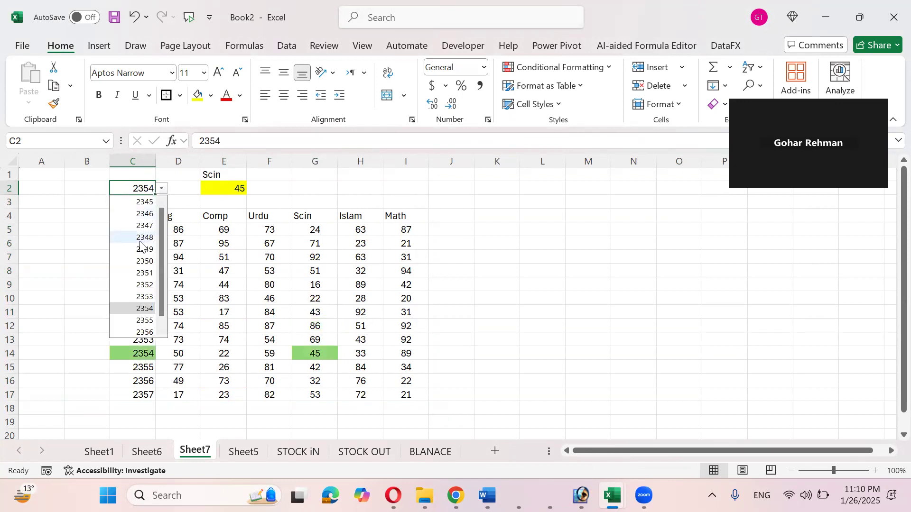
left_click(140, 237)
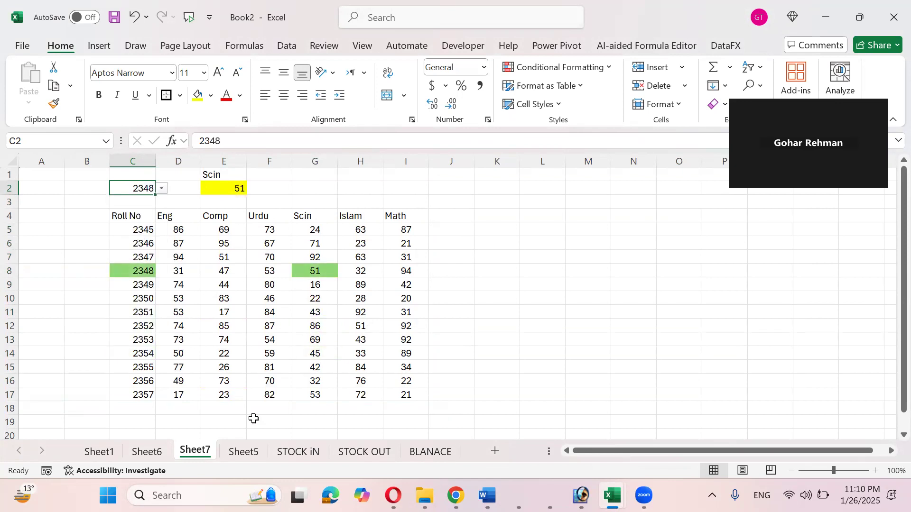
Add a new worksheet after the BLANACE sheet and enter "if" in B2.
left_click(419, 452)
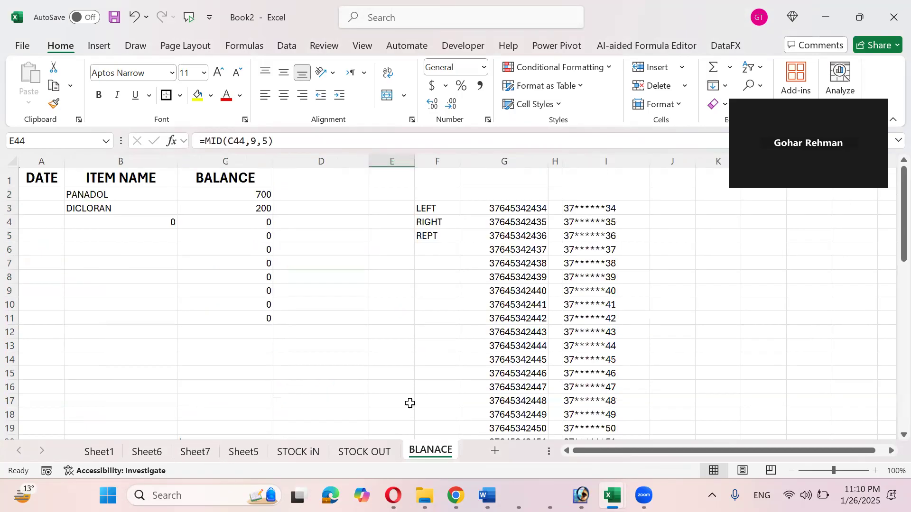
left_click(495, 451)
left_click(99, 186)
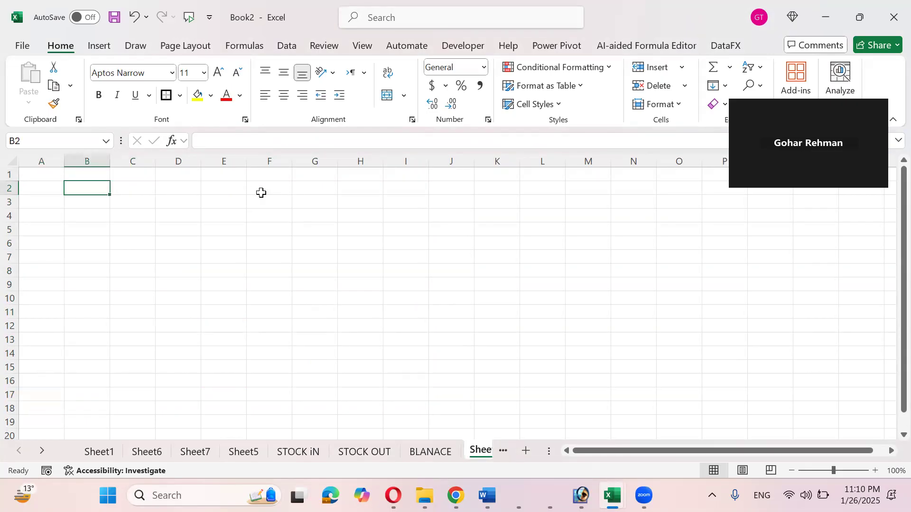
type("if")
key("Return")
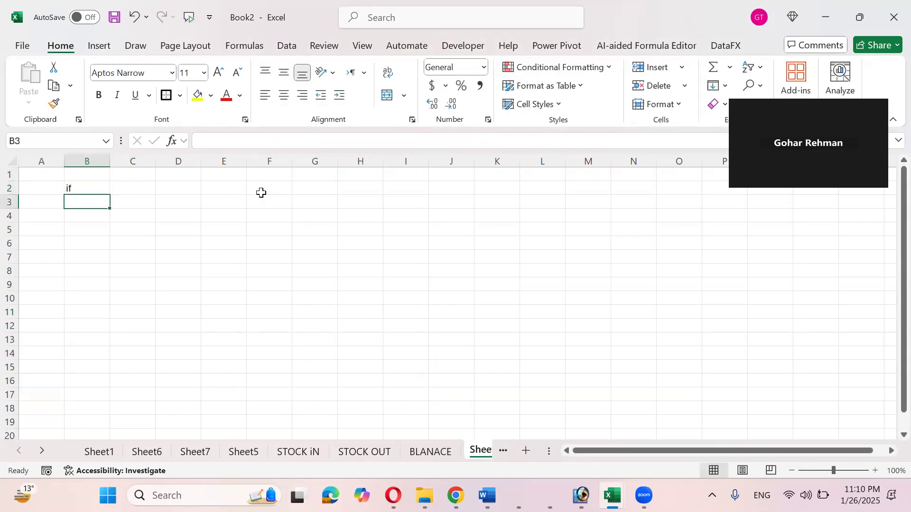
Copy the Branch Name, Region and Sale data from Sheet1 to D2 of the new sheet and autofit column D.
key("Up")
key("Right")
key("Right")
left_click(99, 452)
left_click_drag(190, 274, 299, 308)
key("ctrl+shift+Down")
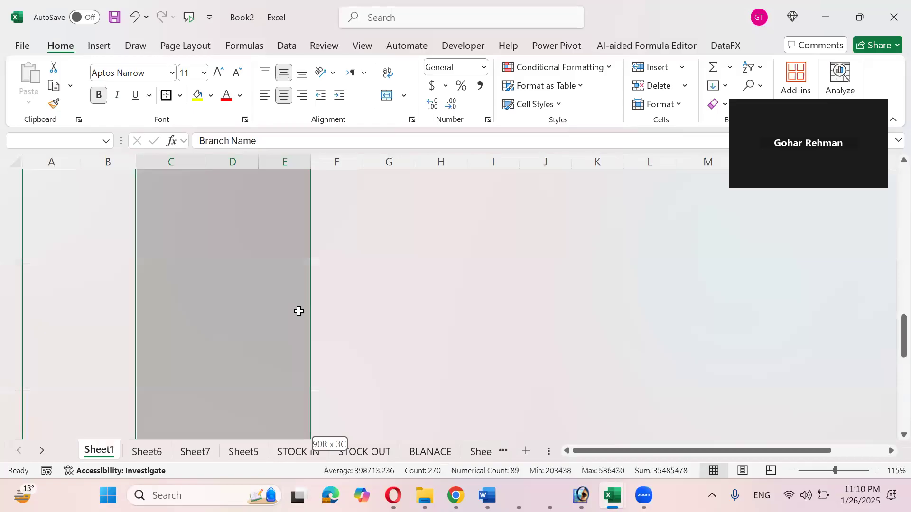
key("ctrl+c")
left_click(476, 455)
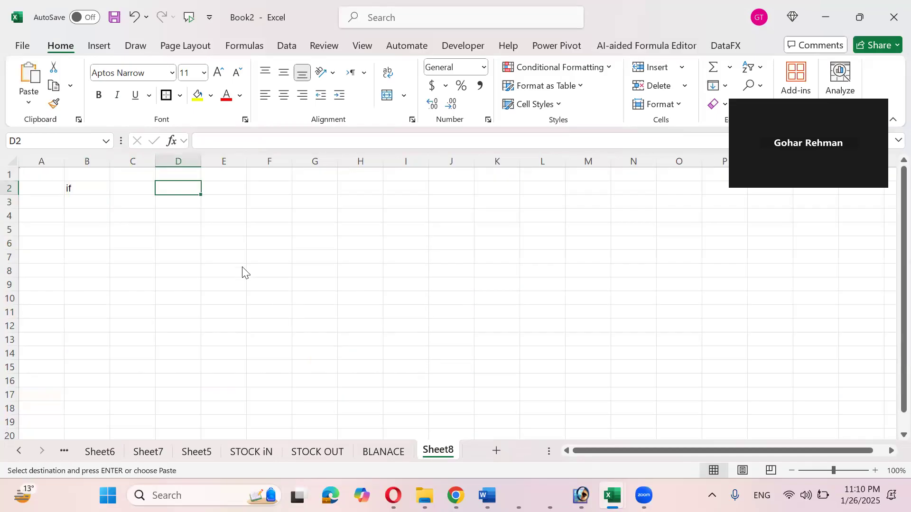
key("ctrl+v")
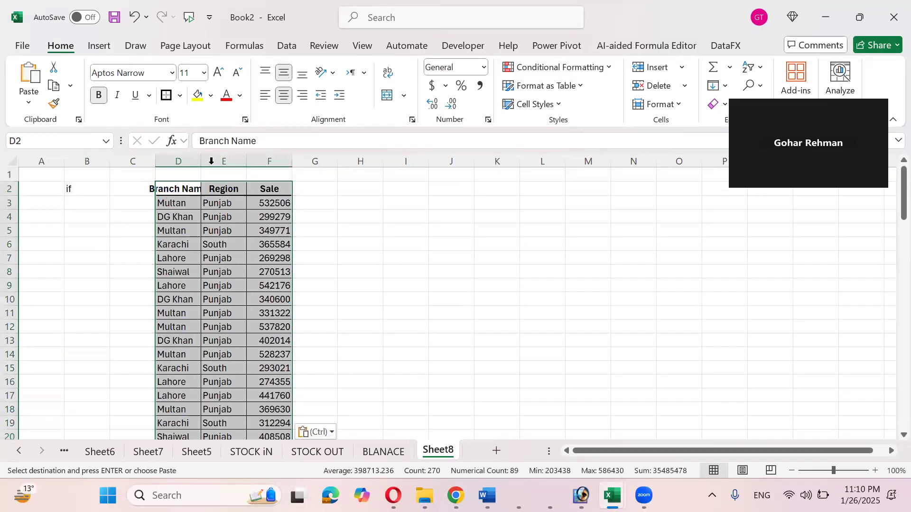
double_click(201, 161)
Add a GST column header in G2 beside the Sale header.
left_click(329, 186)
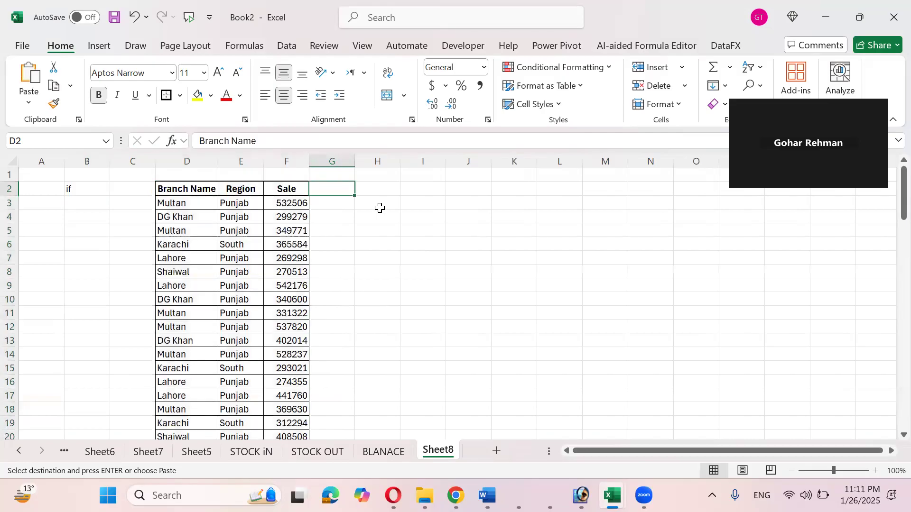
type("GST")
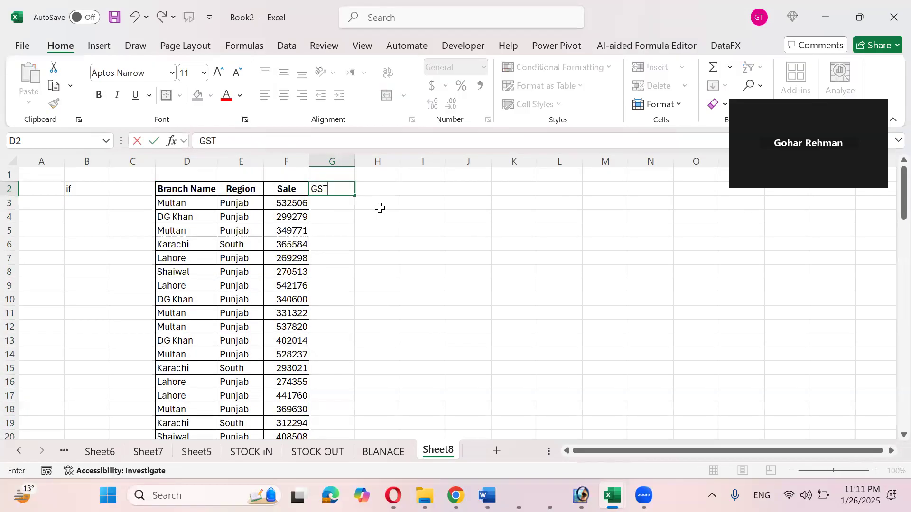
key("Return")
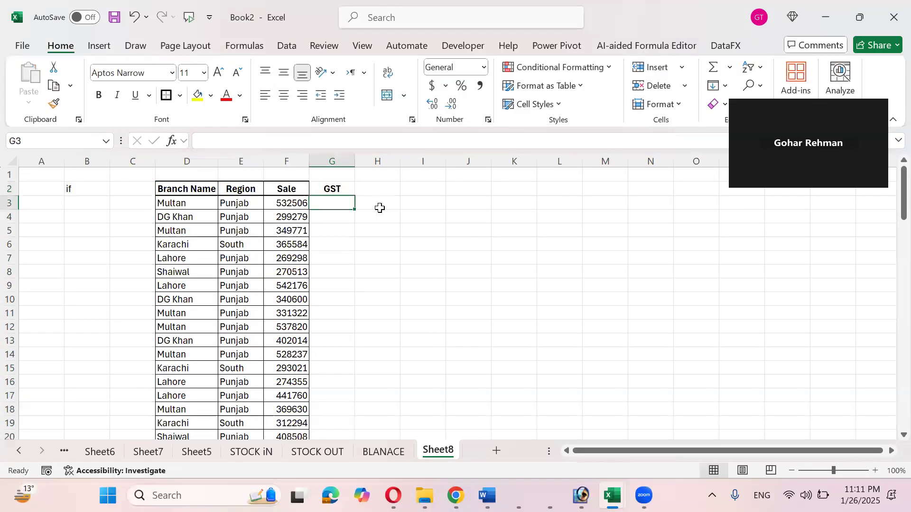
Format all the Sale values in column F with comma separators and no decimal places.
key("Left")
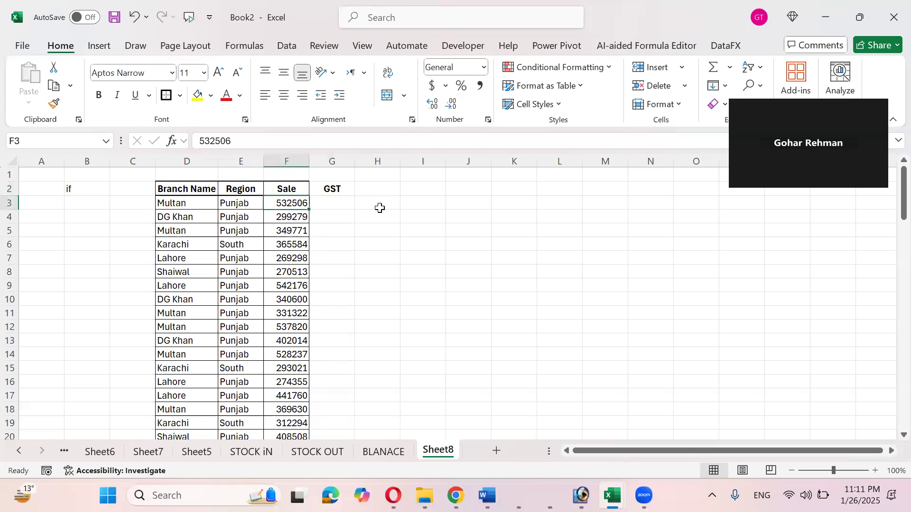
key("ctrl+shift+Down")
key("ctrl+Up")
key("Down")
key("ctrl+shift+Down")
key("ctrl+BackSpace")
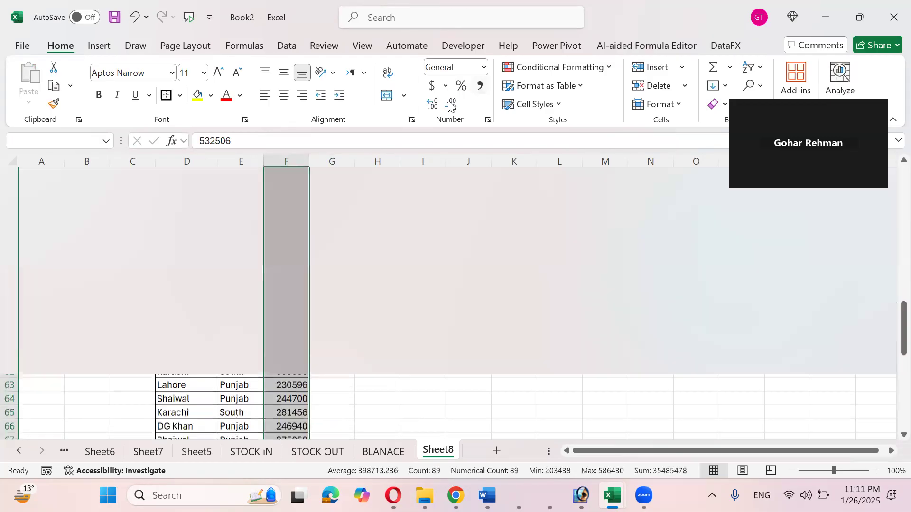
left_click(480, 86)
left_click(453, 103)
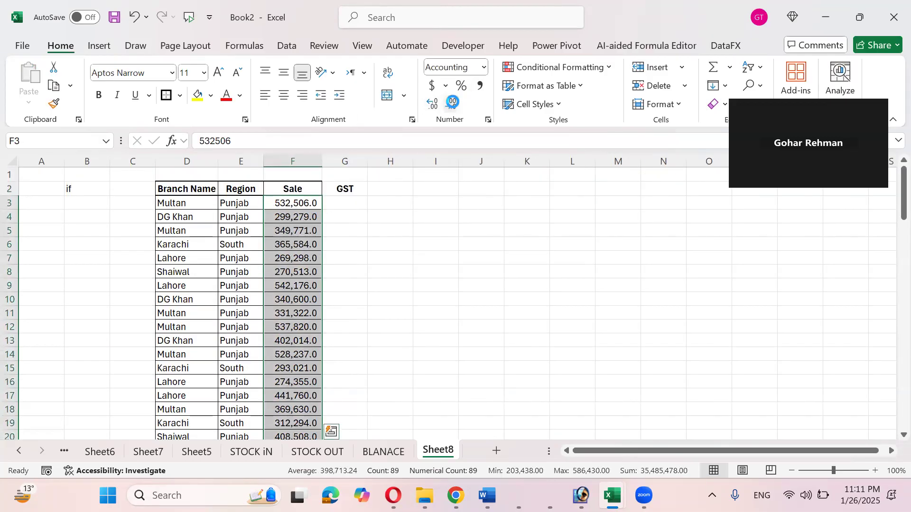
left_click(453, 103)
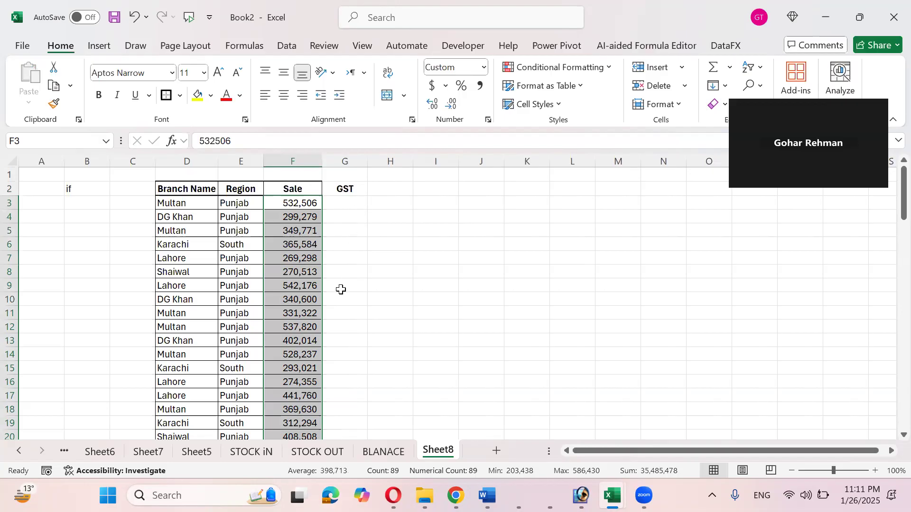
Enter the formula =IF(F3>=300000,F3*16%,"") in G3 to calculate GST on the first sale.
left_click(346, 204)
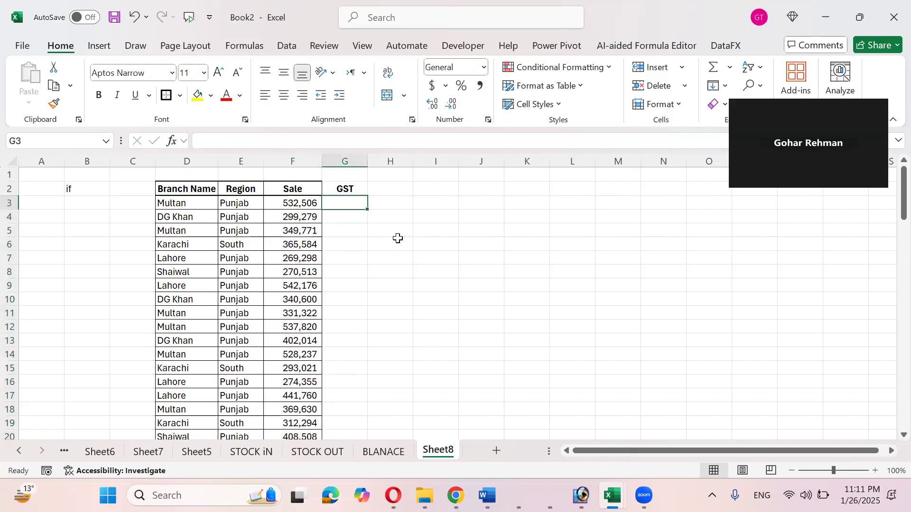
type("=if(")
key("Left")
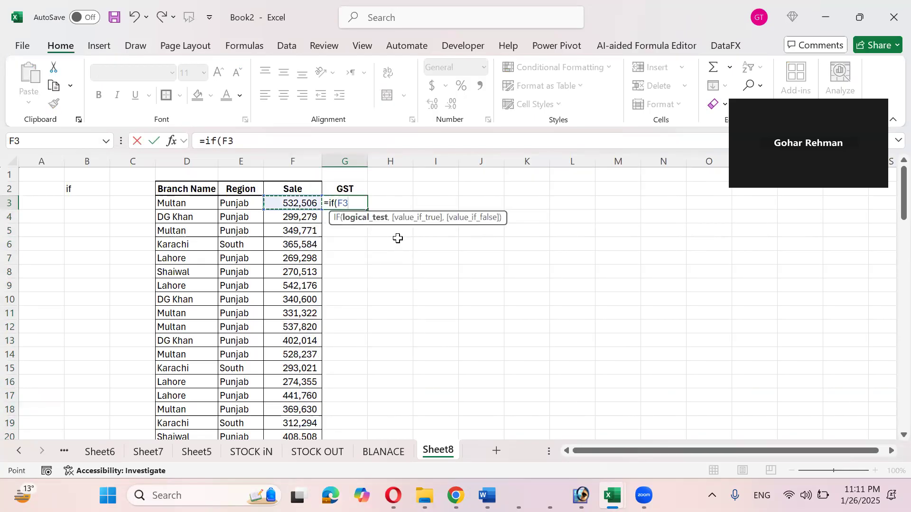
type(">=300000")
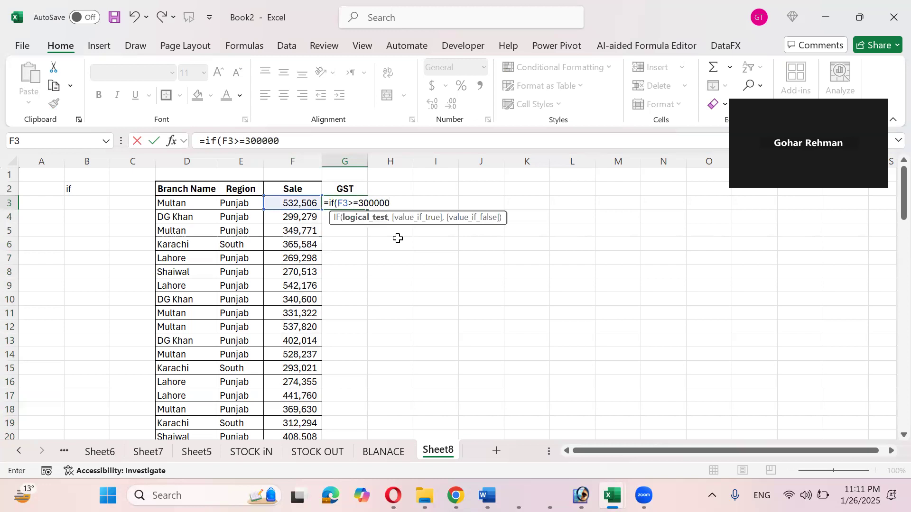
type(",")
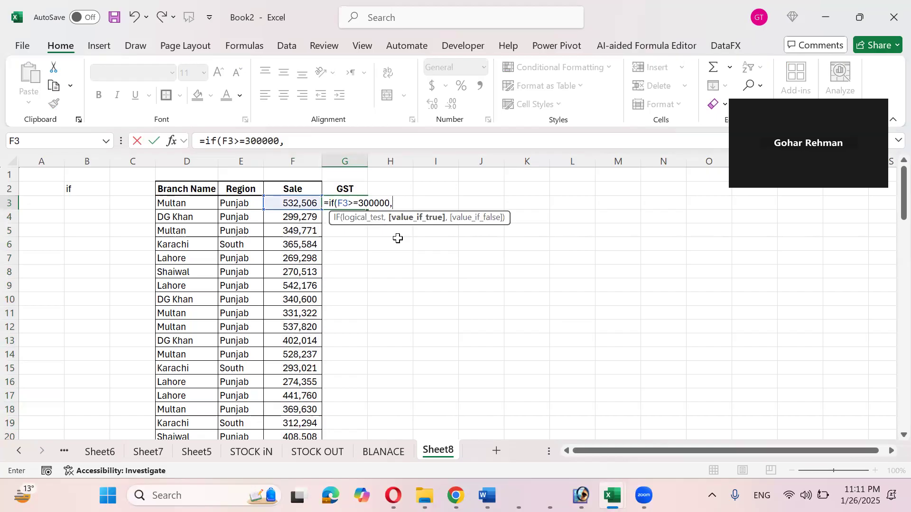
left_click(317, 201)
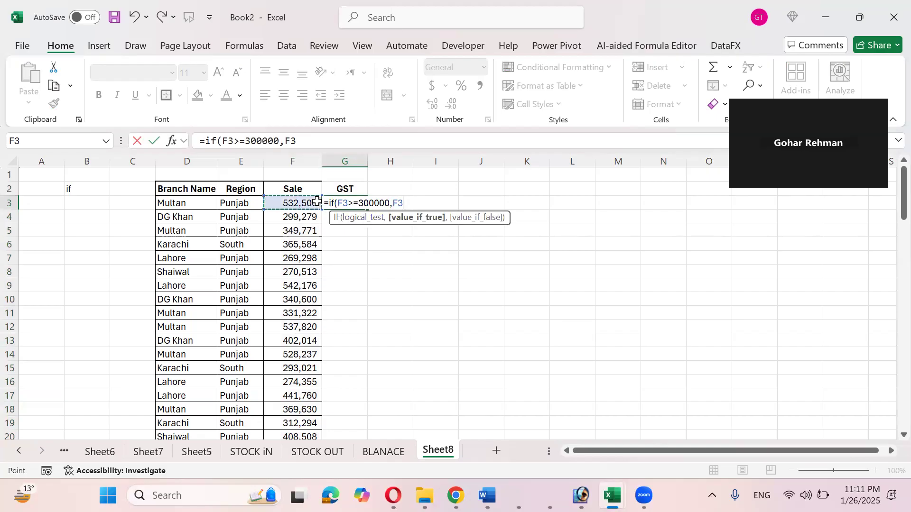
type("*16%,")
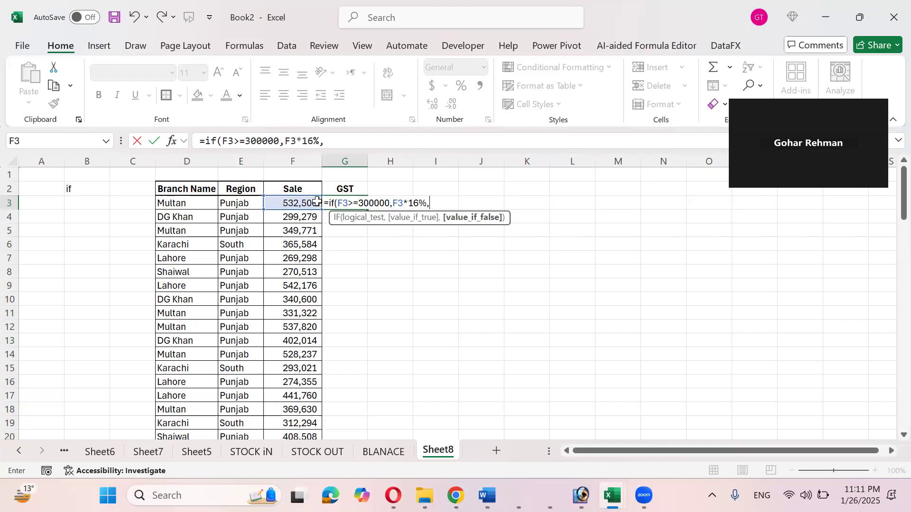
type("\"\")")
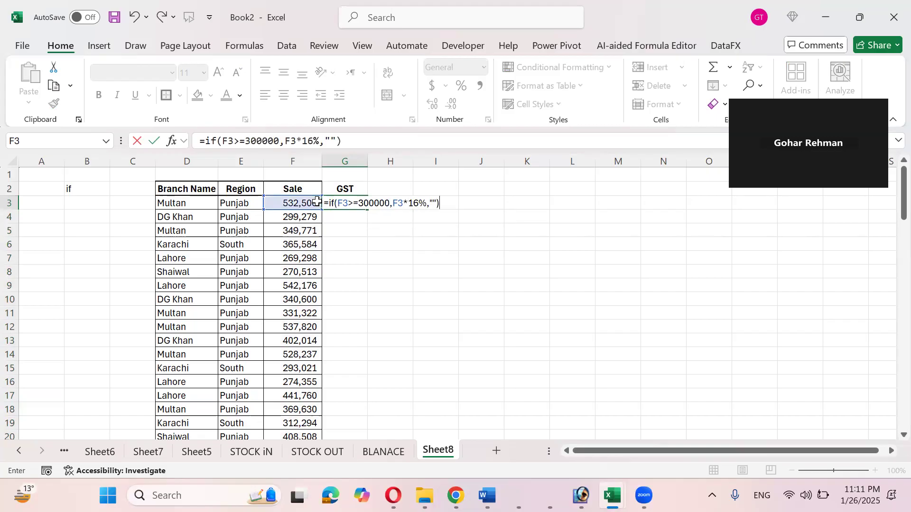
key("Return")
key("Up")
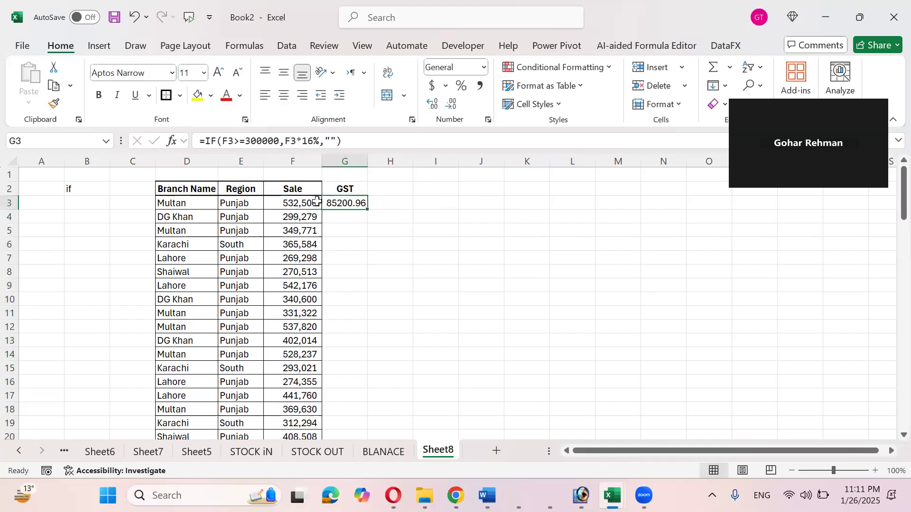
Fill the GST formula down column G for all sales rows and review the filled values.
double_click(365, 211)
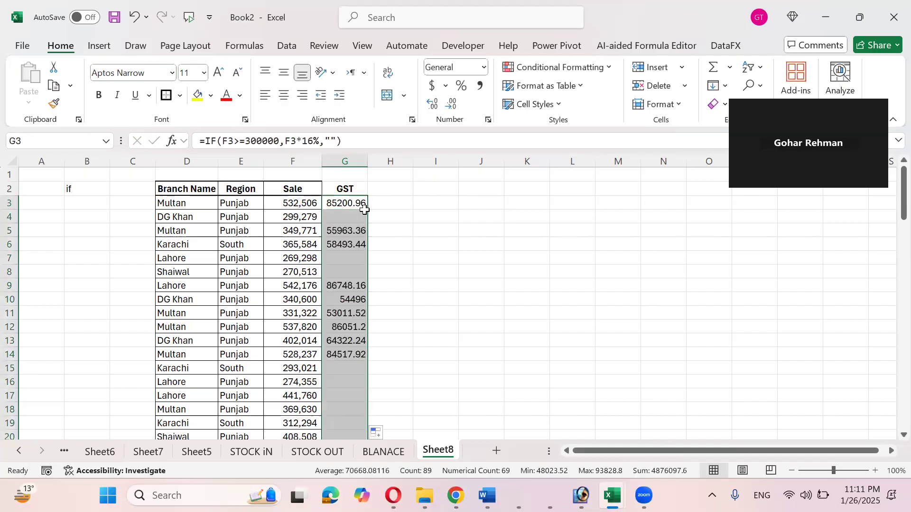
scroll(349, 291, "down", 2)
scroll(350, 291, "down", 13)
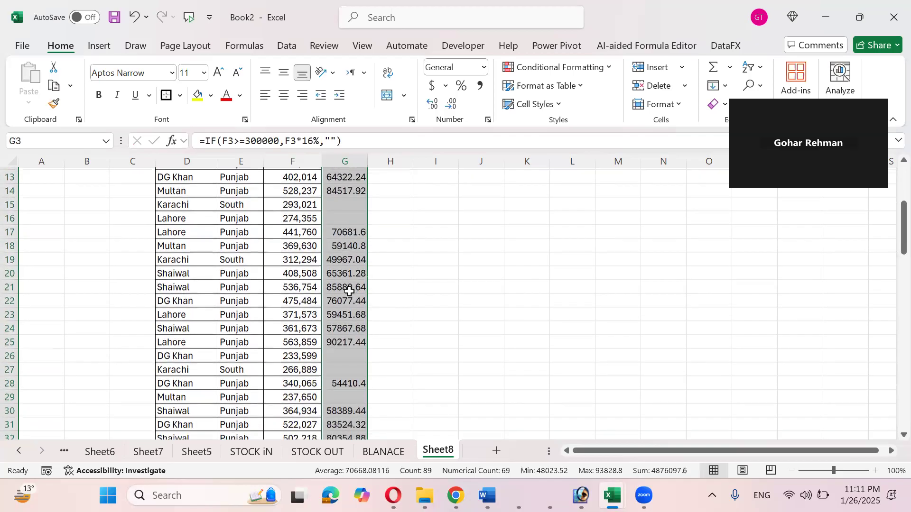
scroll(350, 291, "down", 10)
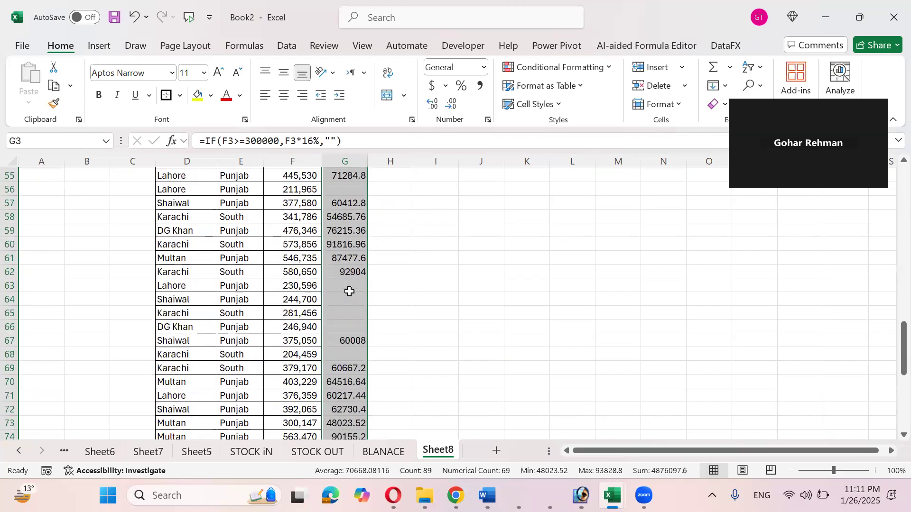
scroll(349, 292, "up", 5)
scroll(350, 291, "up", 17)
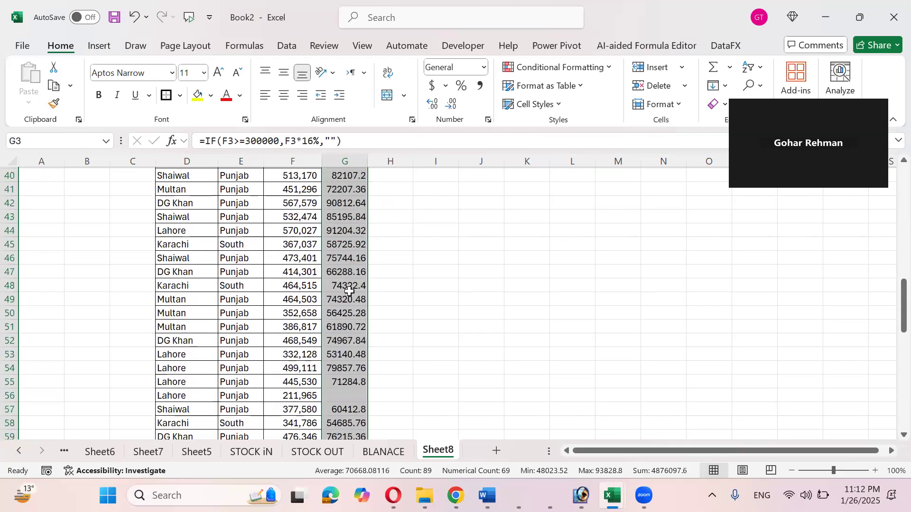
scroll(350, 291, "up", 3)
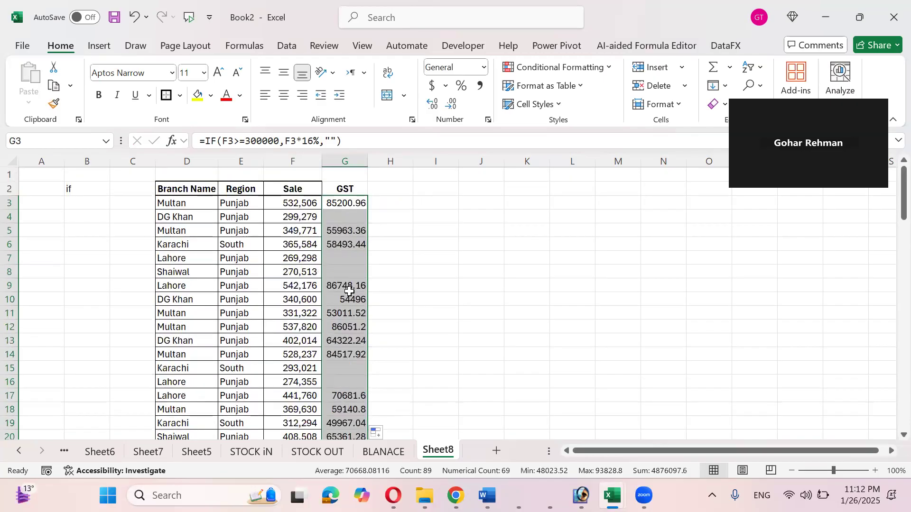
left_click(354, 189)
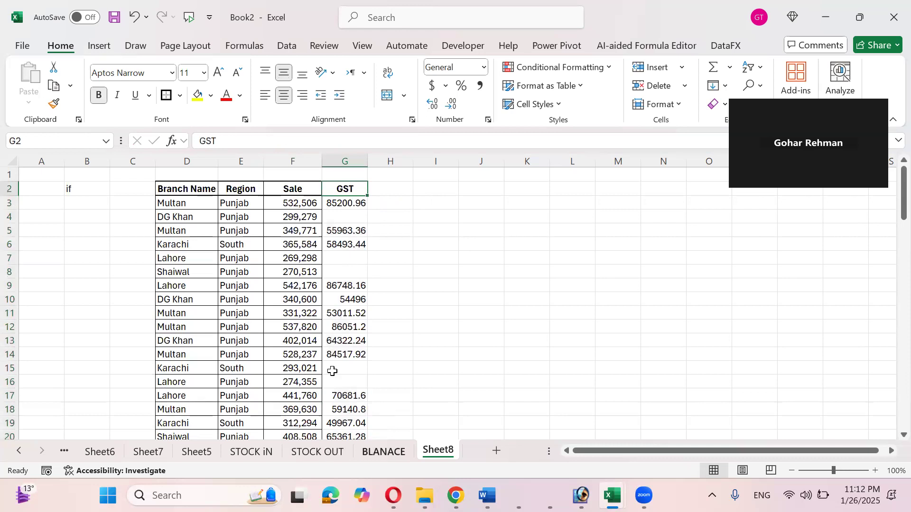
Switch to Sheet7 and add a "Total Marks" header in J4 beside the Math column.
key("ctrl+Page_Up")
left_click(301, 454)
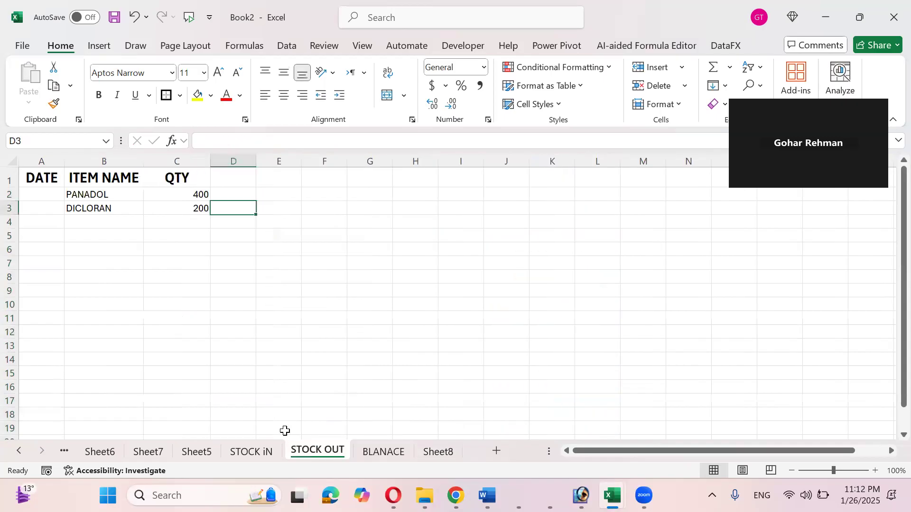
left_click(252, 453)
left_click(194, 453)
left_click(151, 453)
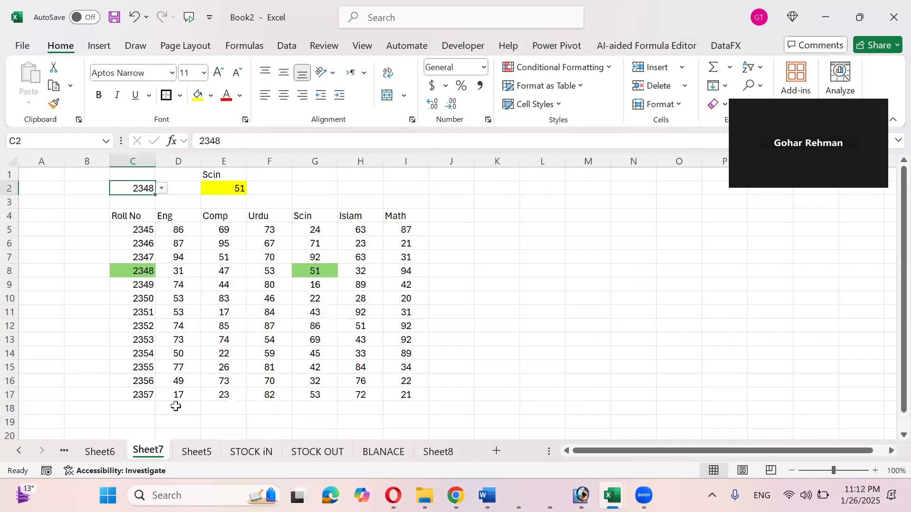
left_click(434, 217)
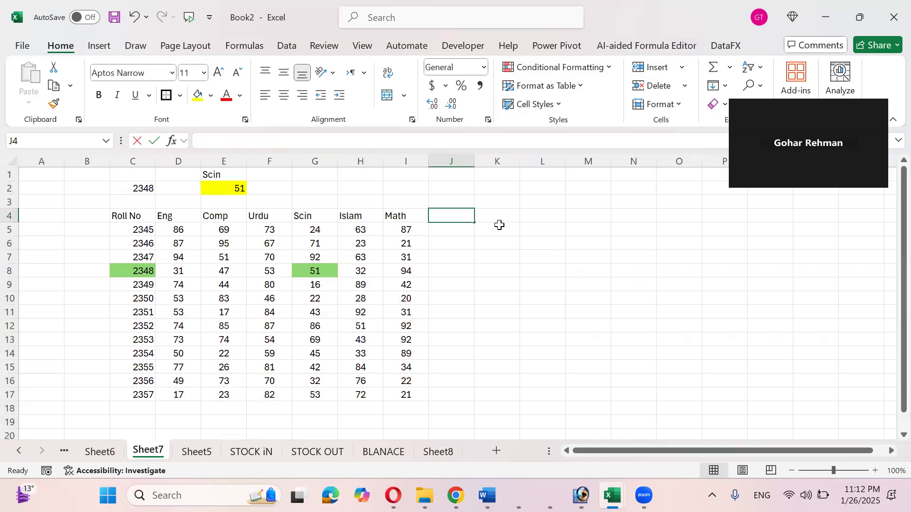
type("Total Mark")
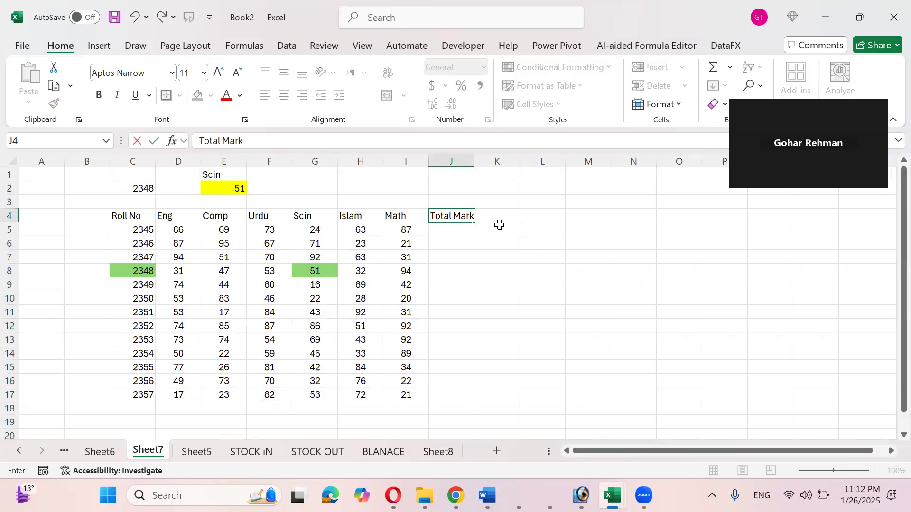
key("Return")
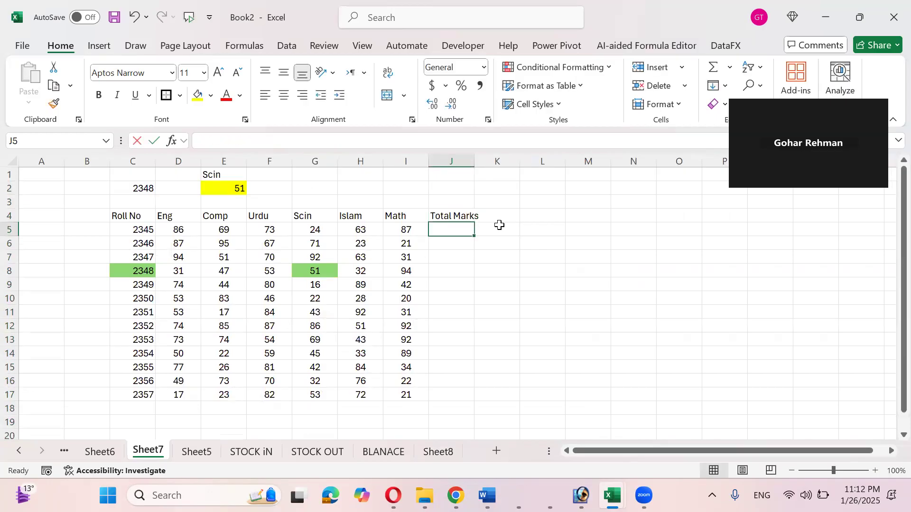
Sum the first student's six subject marks in J5 with =SUM(D5:I5).
key("alt+equal")
key("Right")
key("Left")
key("Right")
key("shift+Right")
key("shift+Right")
key("shift+Right")
key("shift+Right")
key("shift+Right")
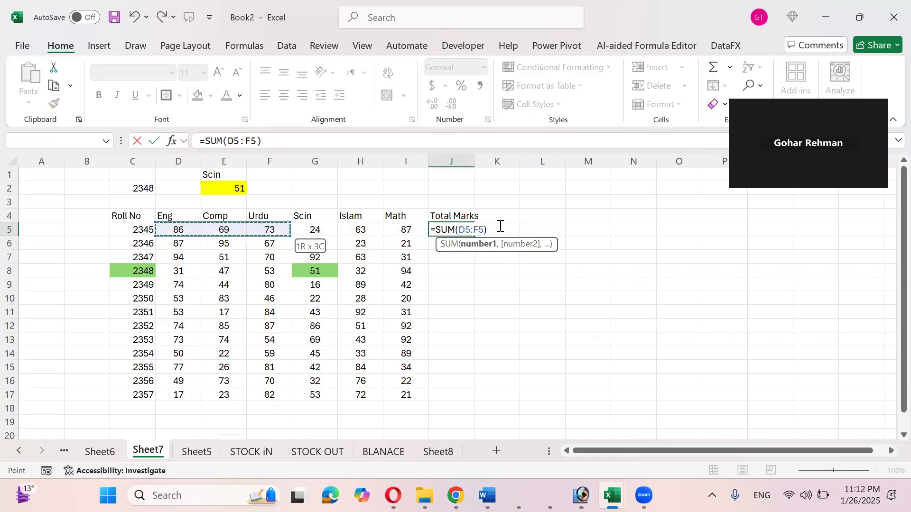
key("Return")
Fill the Total Marks formula from J5 down to J17 for the remaining students.
key("Up")
key("shift+Down")
key("shift+Down")
key("shift+Down")
key("shift+Down")
key("shift+Down")
key("shift+Down")
key("shift+Down")
key("shift+Down")
key("shift+Down")
key("shift+Down")
key("shift+Down")
key("shift+Down")
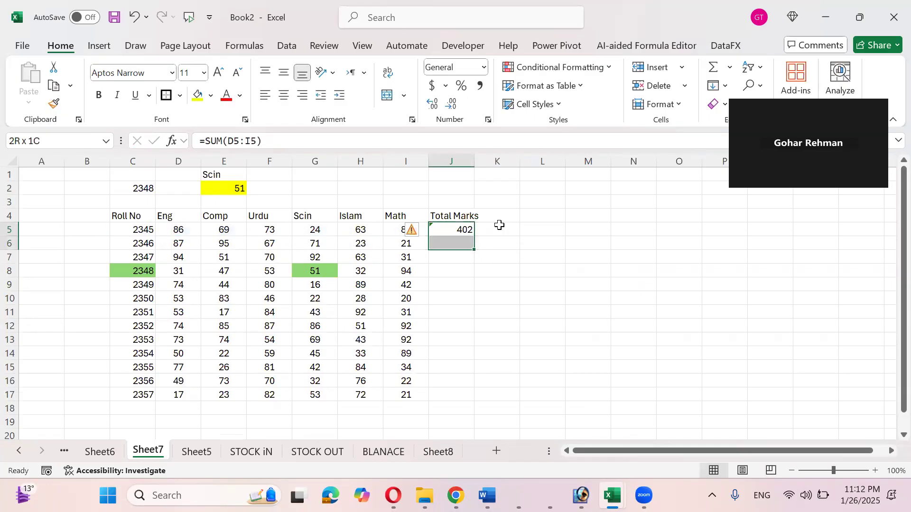
key("ctrl+d")
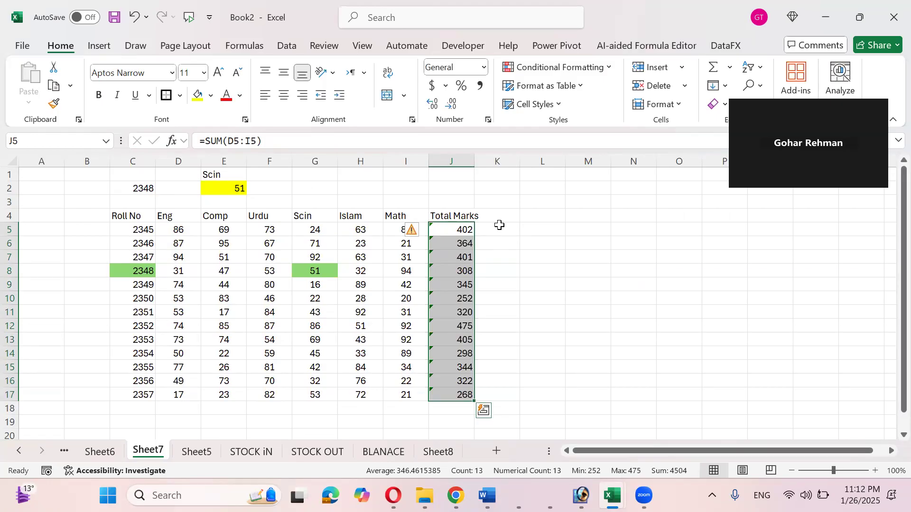
Start a grade criteria list with ">350" in M8 and grade "A" in N8.
key("Right")
key("Right")
key("Right")
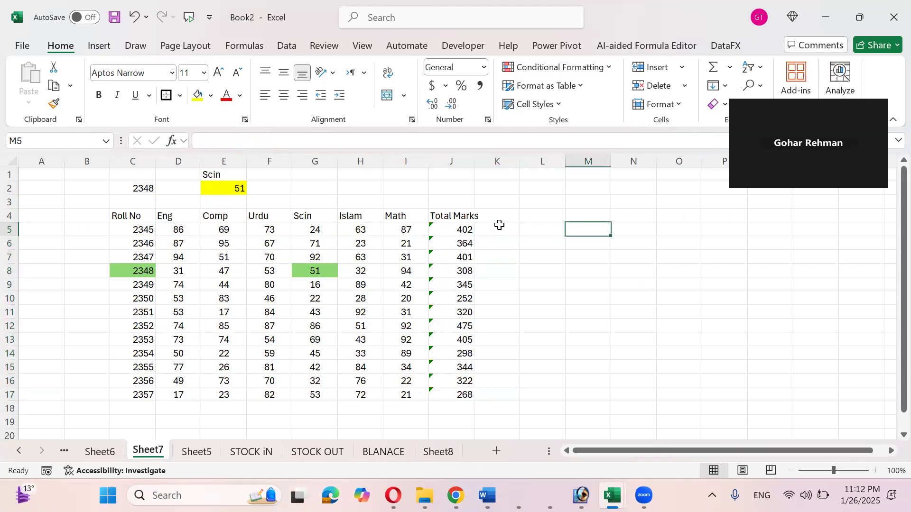
key("Down")
key("Down")
key("Down")
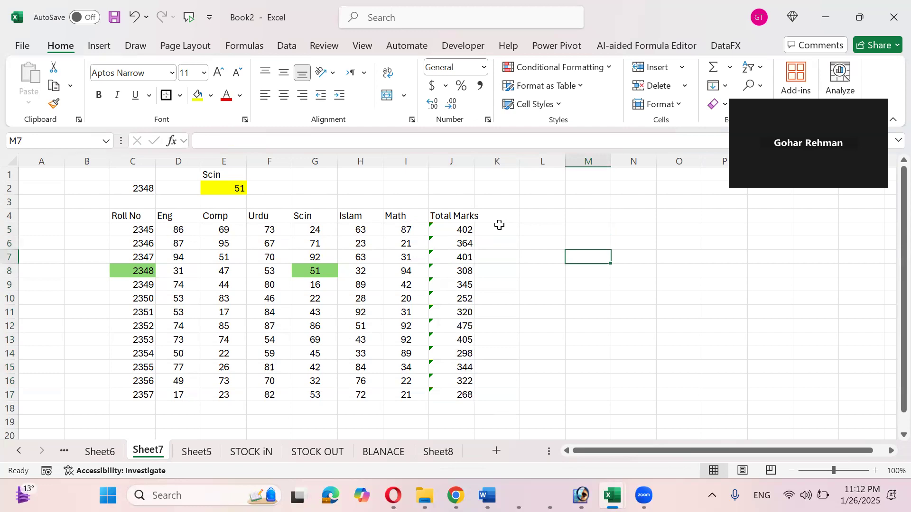
type(">350")
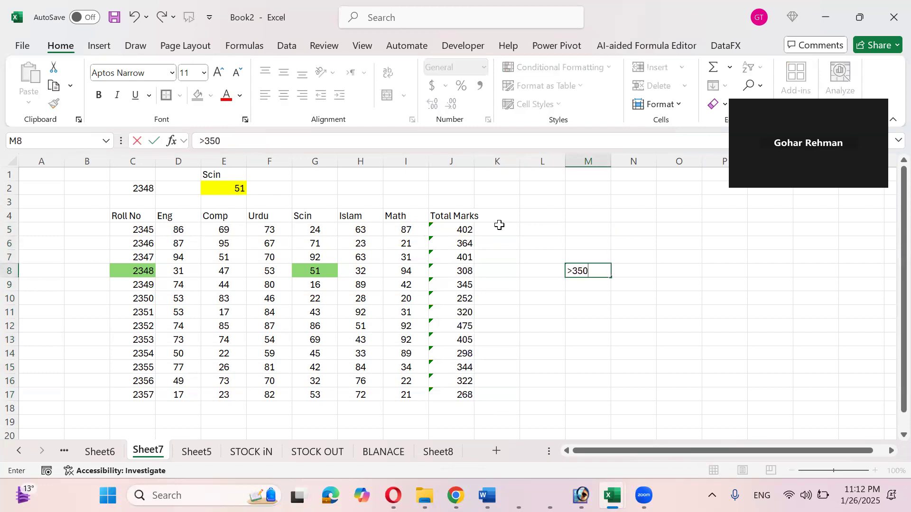
key("Tab")
type("A")
key("Return")
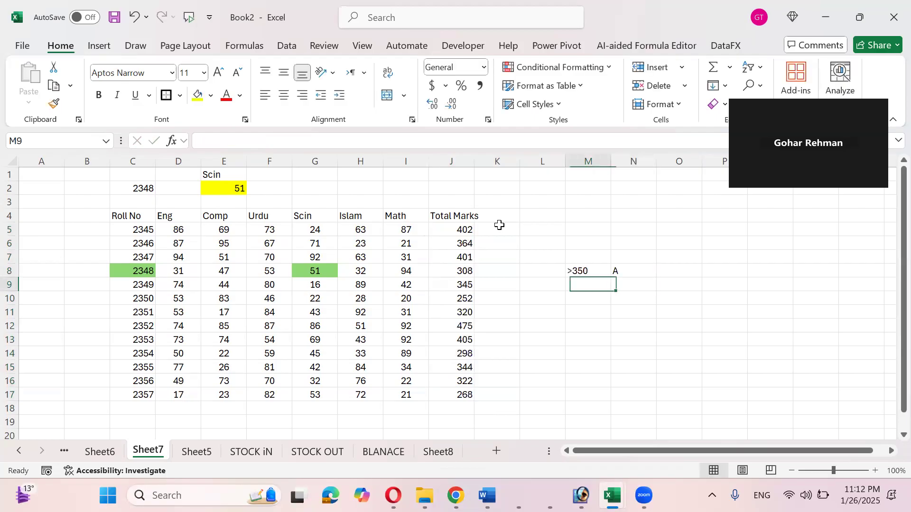
Add the second grade criterion, ">250" in M9 with grade "B" in N9.
type(">350")
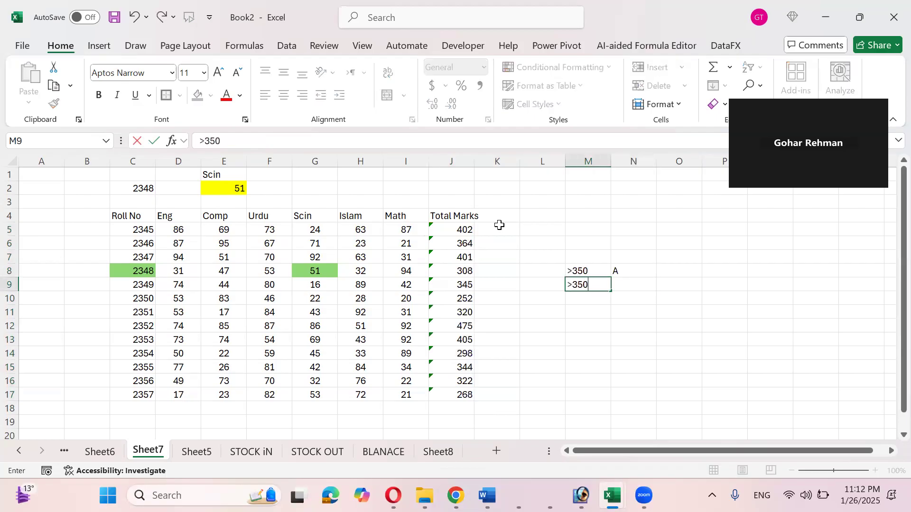
key("BackSpace")
key("BackSpace")
key("BackSpace")
type("250")
key("Tab")
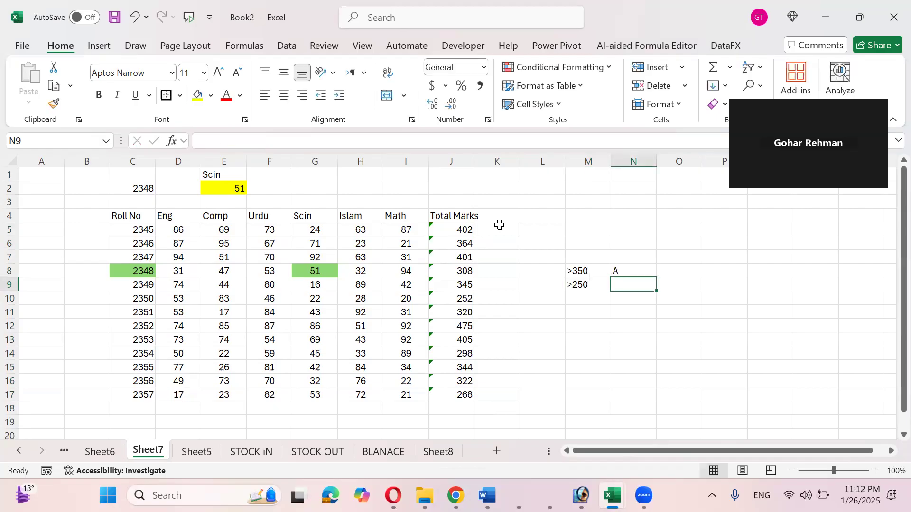
type("B")
key("Return")
Add the third grade criterion, ">150" in M10 with grade "C" in N10.
type(">")
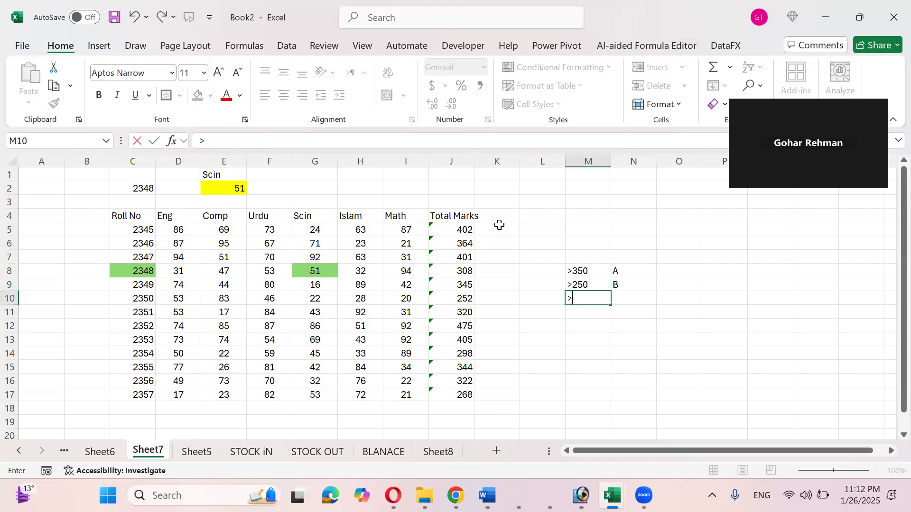
type("10")
key("BackSpace")
type("50")
key("Tab")
type("C")
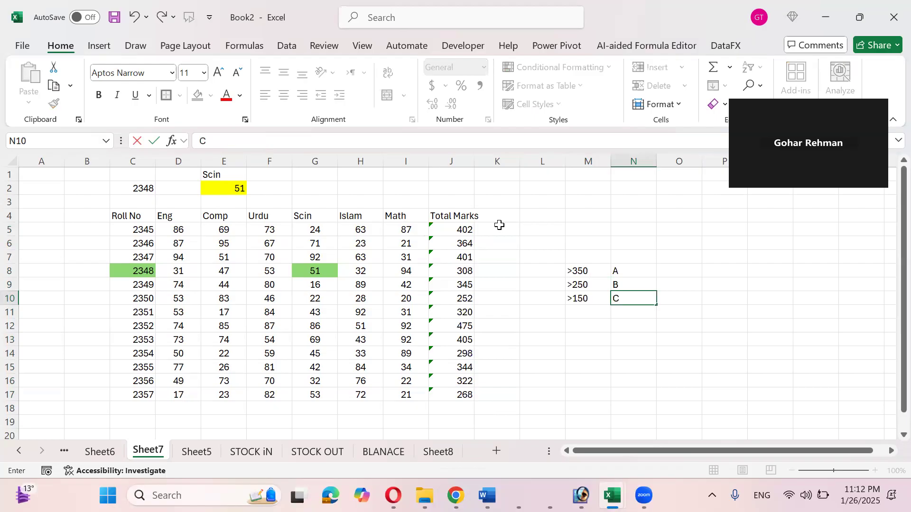
key("Return")
Look over the grade thresholds in M8:M10 and select K5 beside the first student's total marks.
key("Left")
key("Up")
key("Up")
key("Up")
key("shift+Down")
key("shift+Down")
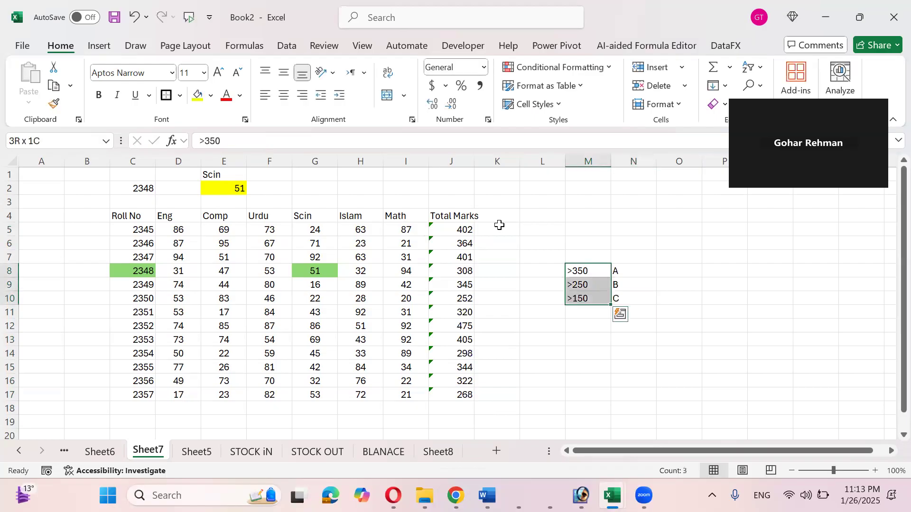
key("Left")
key("Left")
key("Up")
key("Up")
key("Left")
key("Home")
key("Up")
key("Right")
key("Right")
key("Right")
key("Right")
key("Right")
key("Right")
key("Right")
key("Right")
key("Right")
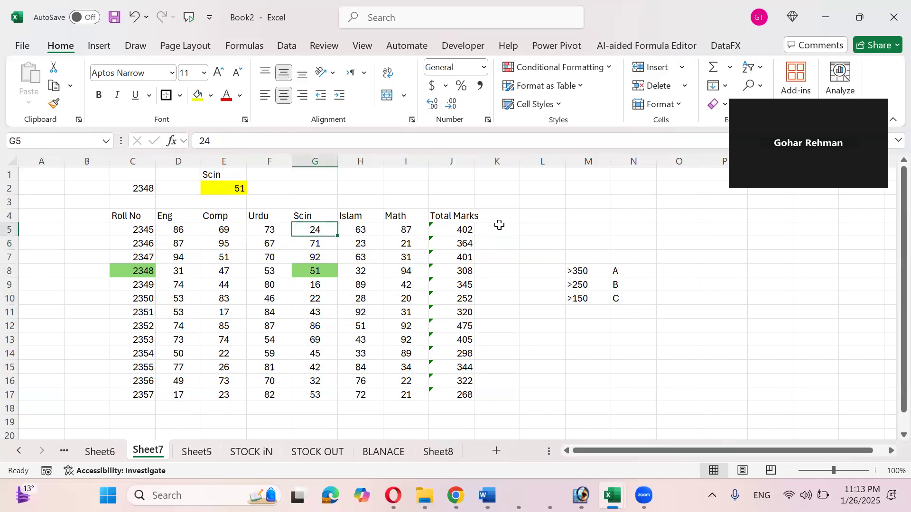
key("Right")
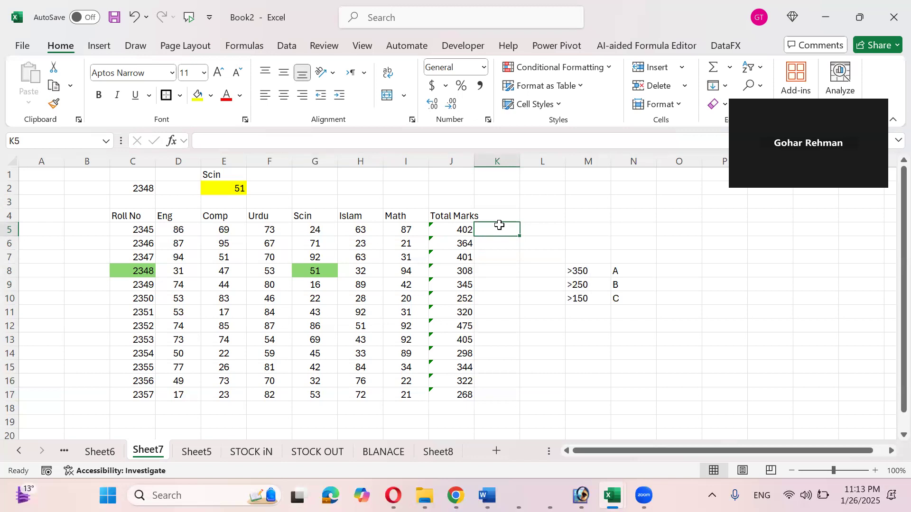
Start an IF formula in K5 that returns "A" when the total marks in J5 are >350.
type("=nes")
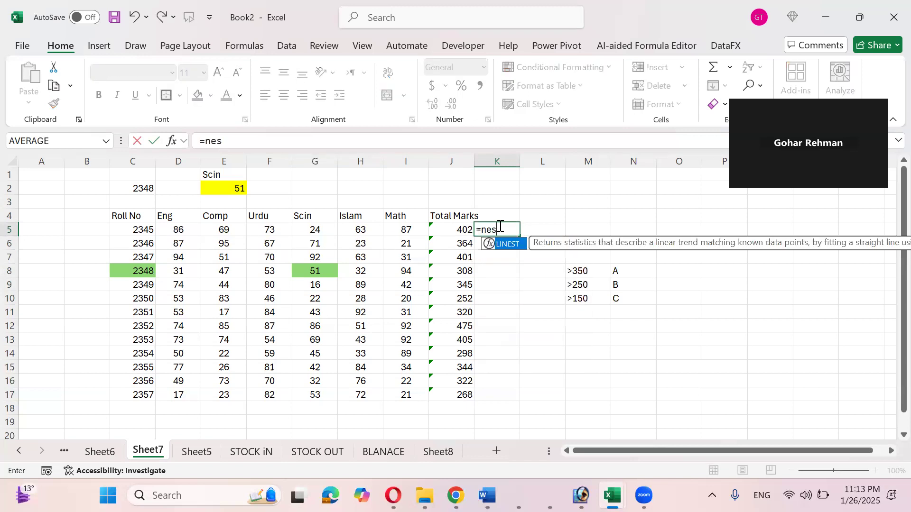
key("BackSpace")
key("BackSpace")
key("BackSpace")
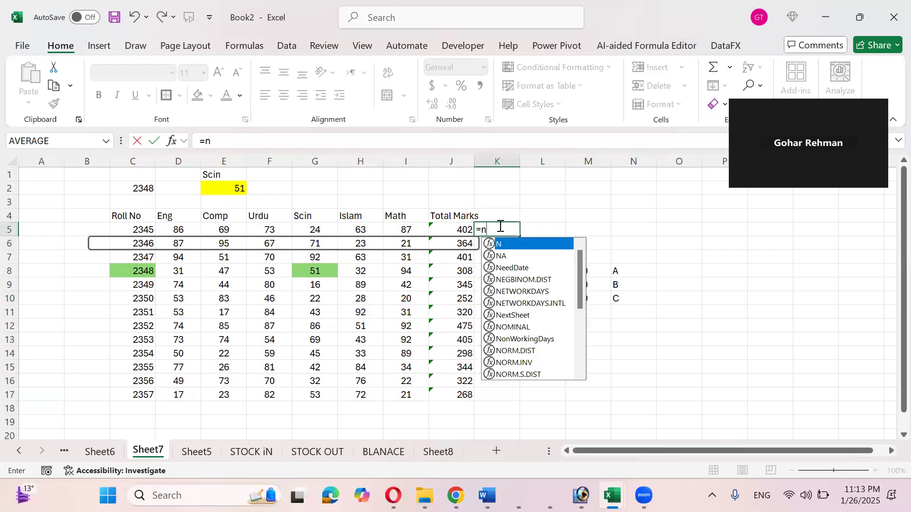
type("if(")
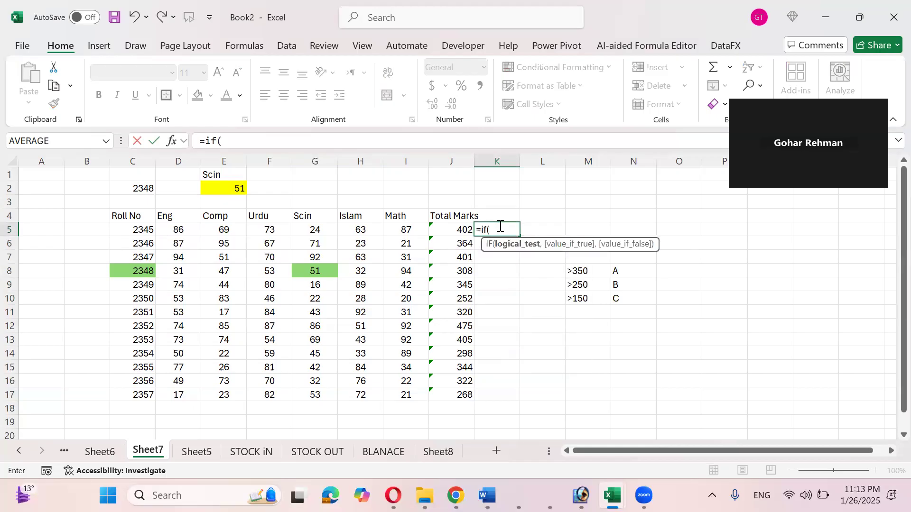
key("Left")
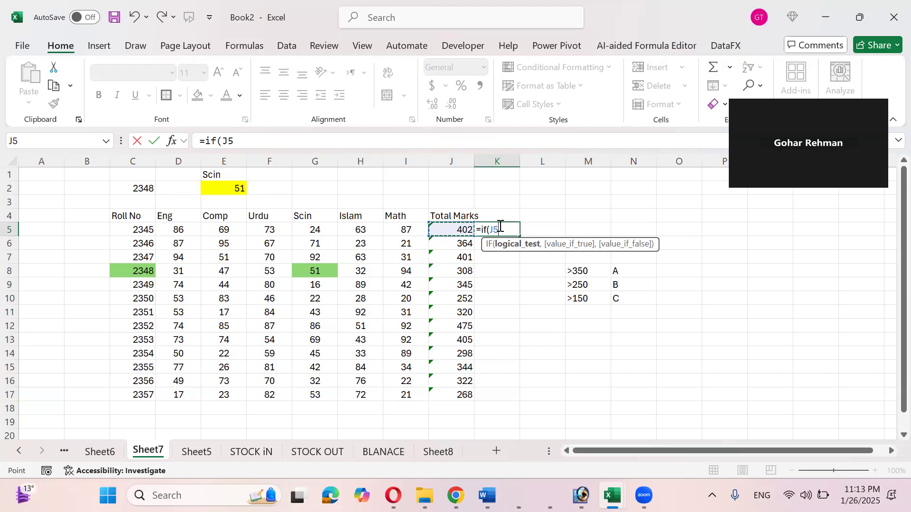
type(">350,")
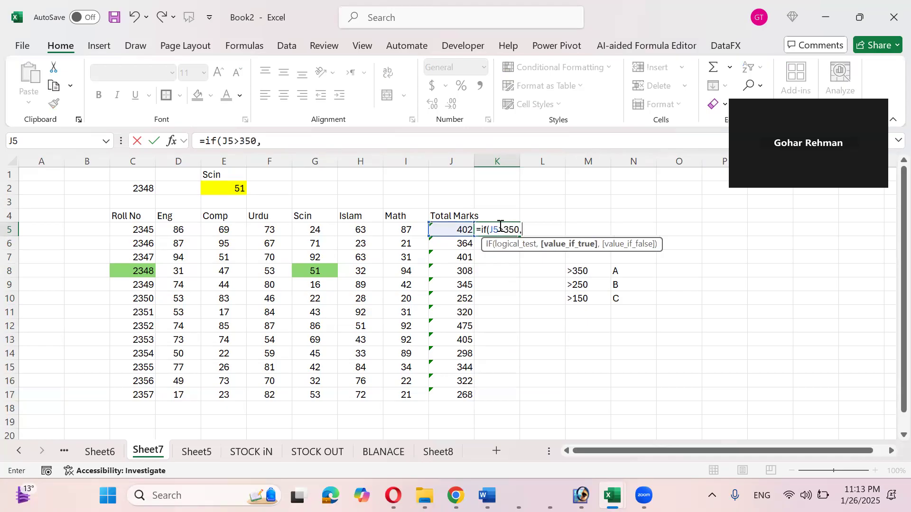
type("\"A\",")
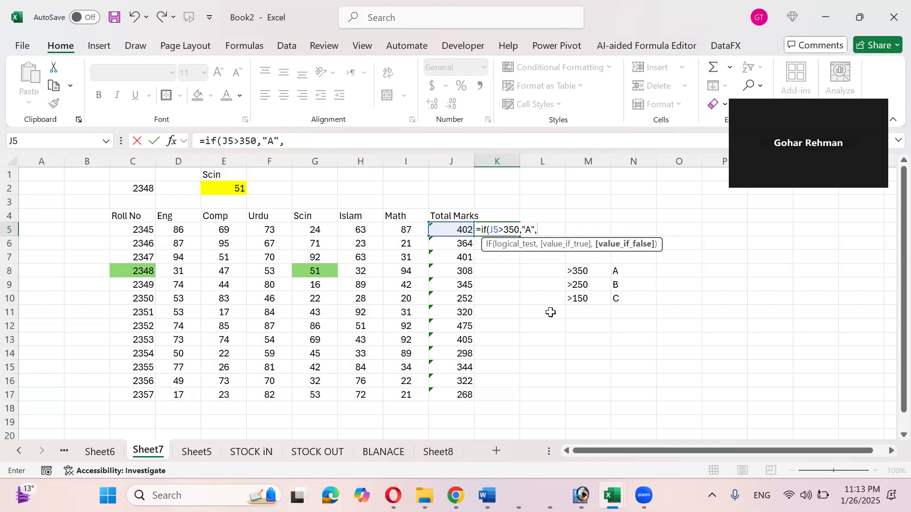
Nest a second IF in the K5 formula that returns "B" when J5 is >250.
type("if(")
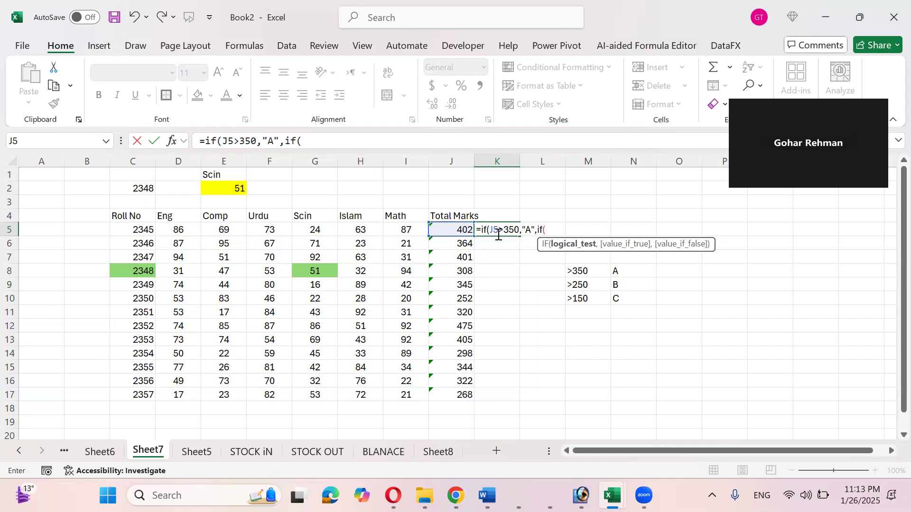
left_click(462, 230)
type(">")
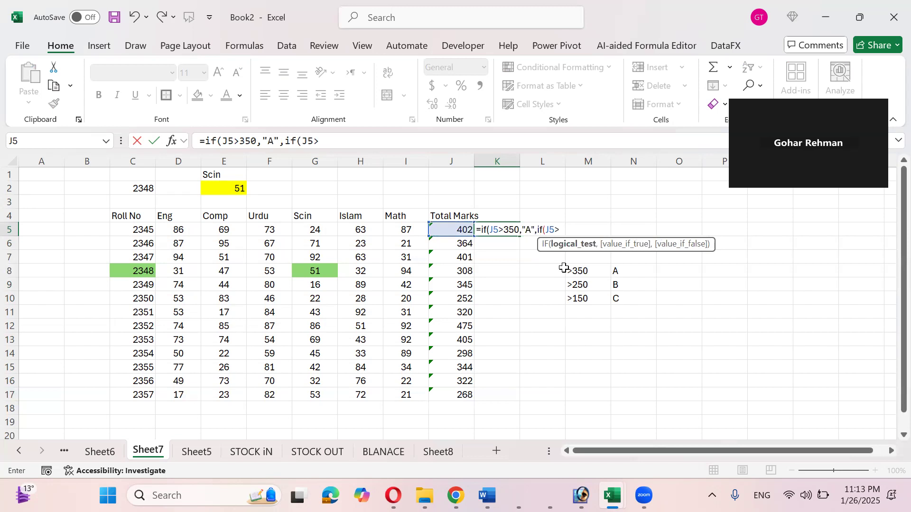
type("250,\"B")
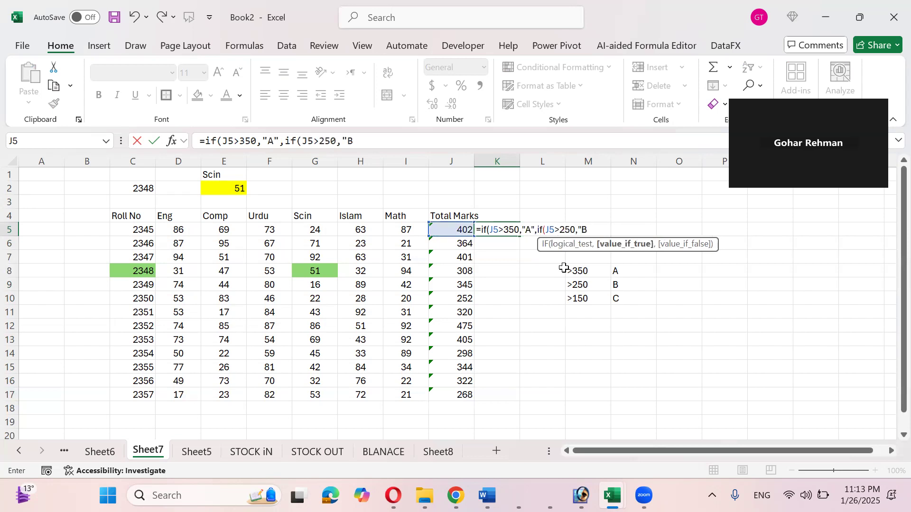
Nest a third IF returning "C" when J5 is >150, otherwise empty text "", and complete the K5 formula.
type("\",if(")
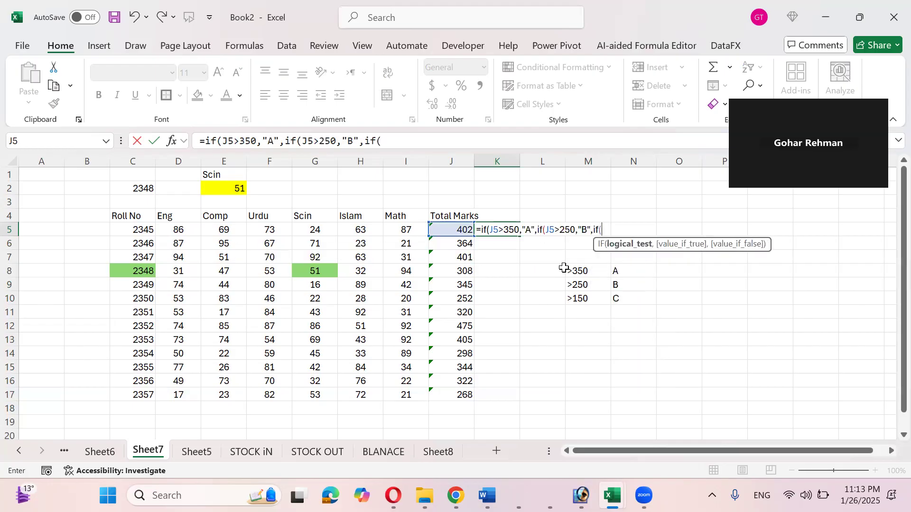
key("Left")
type("+")
key("BackSpace")
type(">150")
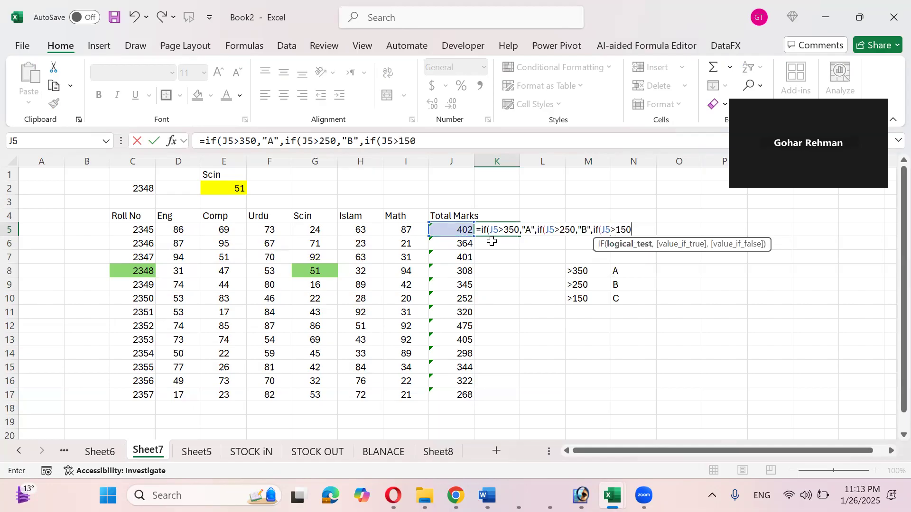
type(",\"C\",")
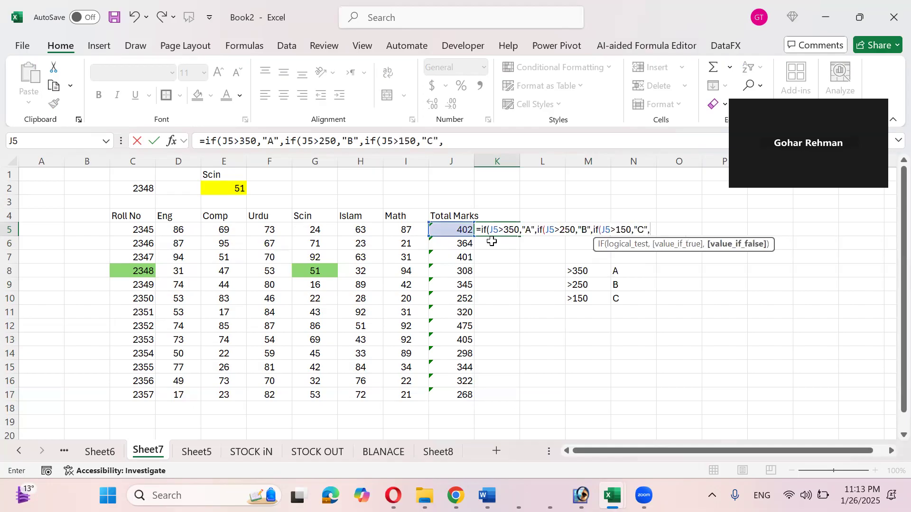
type("\"\")")
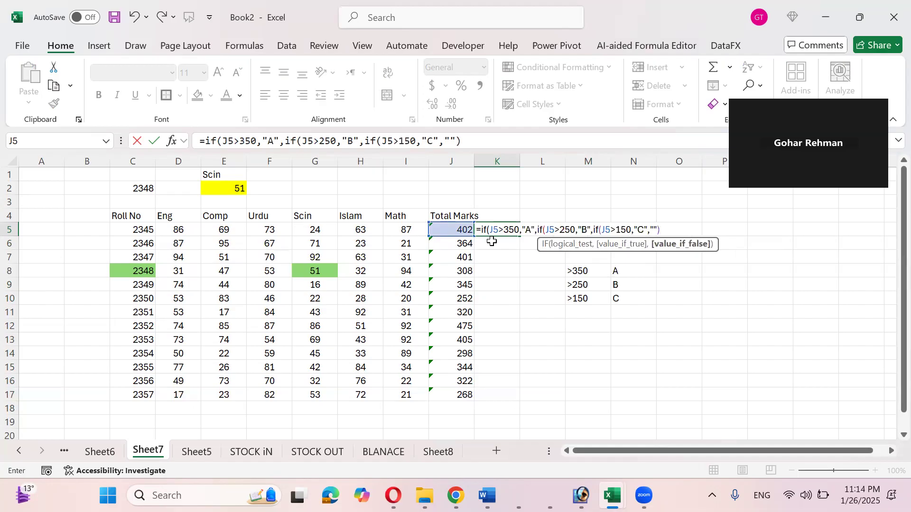
type("))")
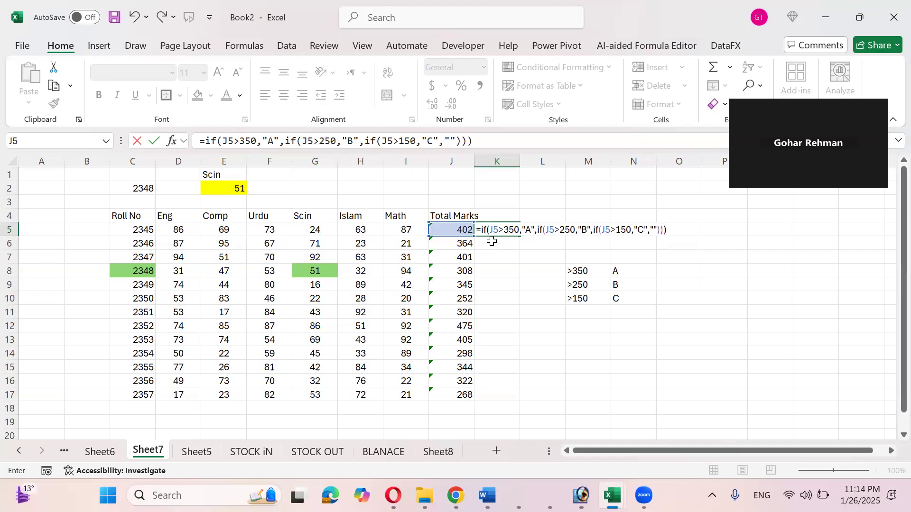
key("Return")
Fill the grade formula from K5 down to K17 for all students.
left_click(496, 229)
left_click(523, 237)
left_click(493, 231)
left_click_drag(520, 235, 498, 396)
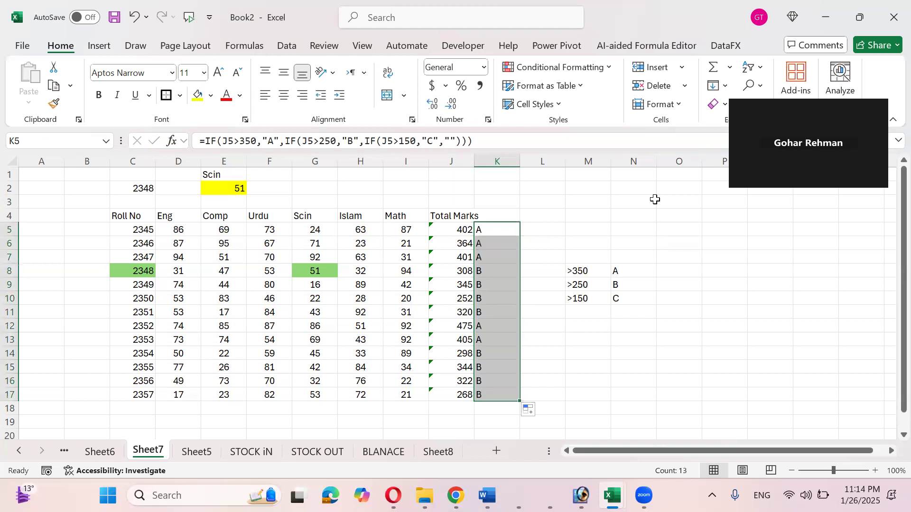
In the row of roll number 2354, set the Scin mark in G14 to 13 and the Islam mark in H14 to 14.
key("Down")
key("Down")
key("Down")
key("Down")
key("Down")
key("Down")
key("Down")
key("Down")
key("Down")
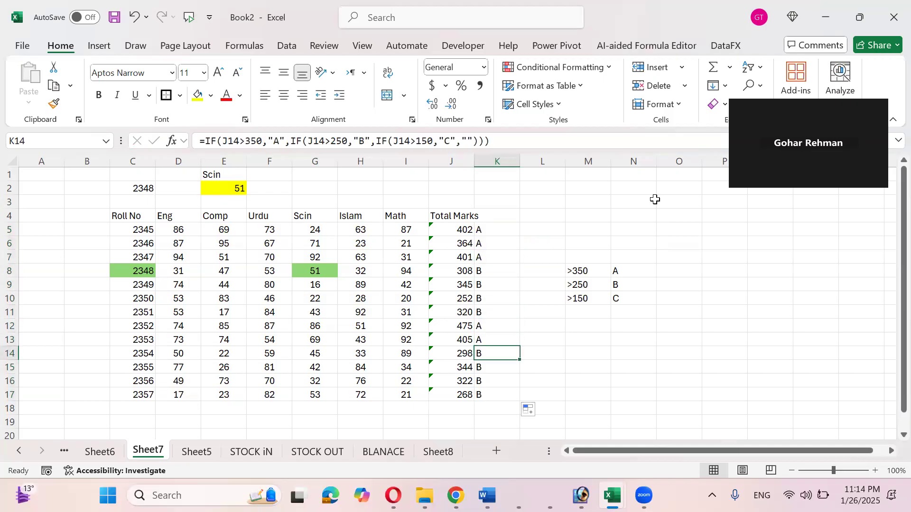
key("Left")
key("Left")
key("Left")
key("Left")
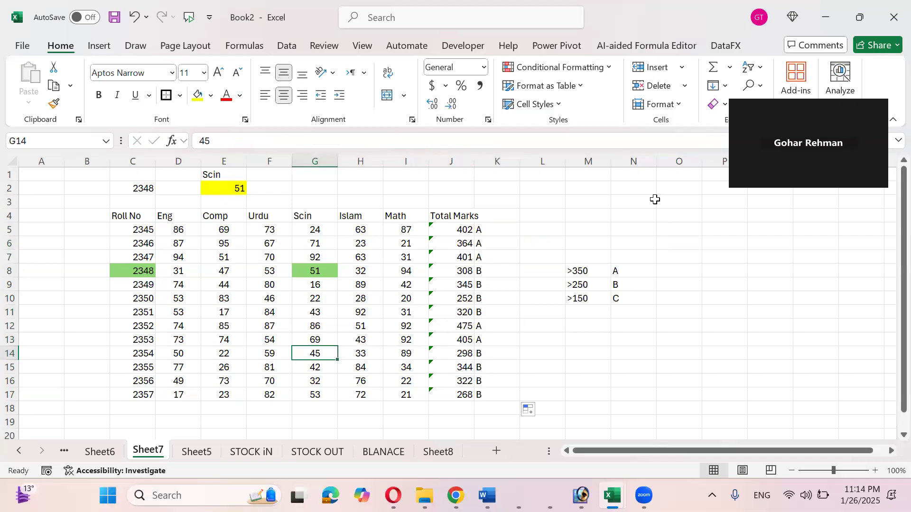
type("13")
key("Tab")
type("14")
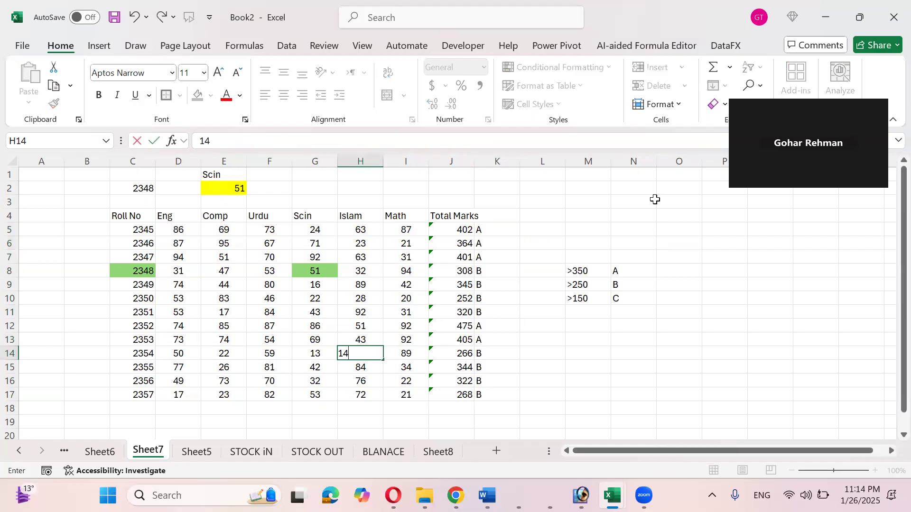
key("Tab")
Set the Comp mark in E14 to 14 for roll number 2354.
key("Left")
key("Left")
key("Left")
key("Left")
type("22")
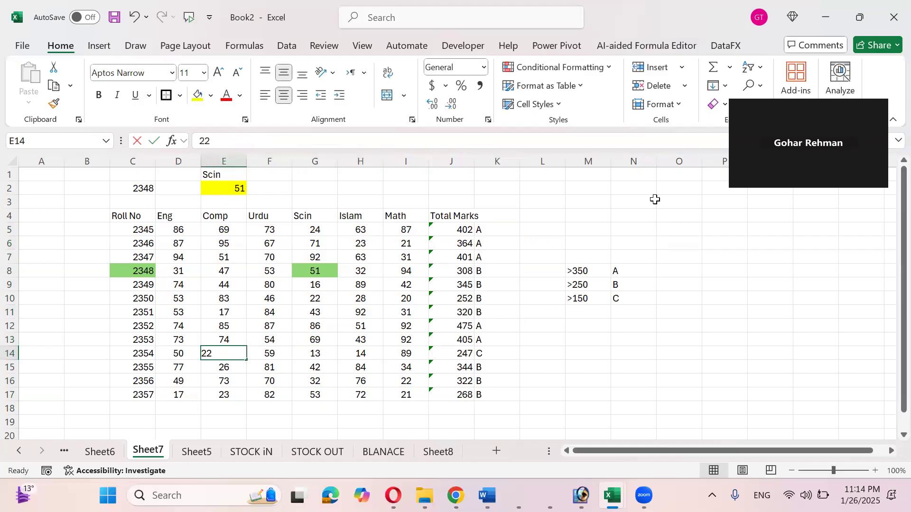
key("BackSpace")
key("BackSpace")
type("14")
key("Tab")
Review the grade formulas up column K and select the grades in K5:K17.
key("Tab")
key("Tab")
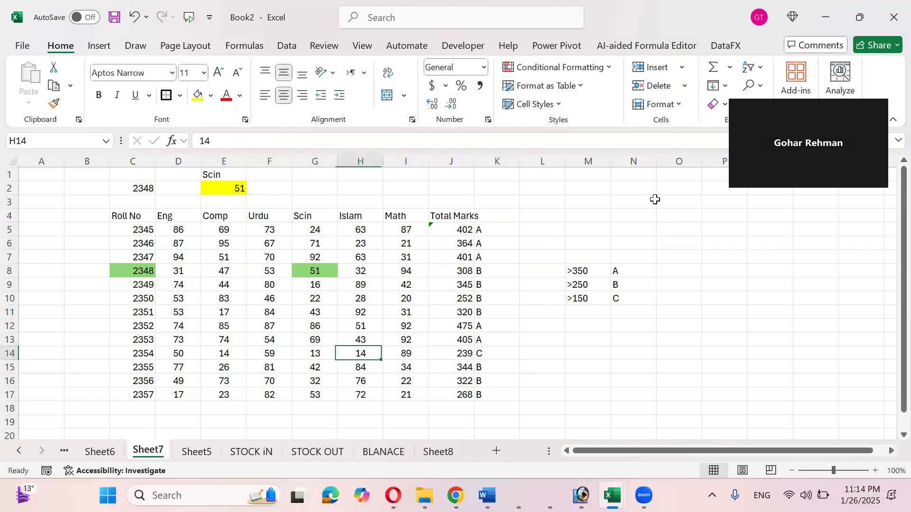
key("Tab")
key("Tab")
key("Right")
key("Up")
key("Up")
key("Up")
key("Up")
key("Up")
key("Up")
key("Up")
key("Up")
key("Up")
key("Up")
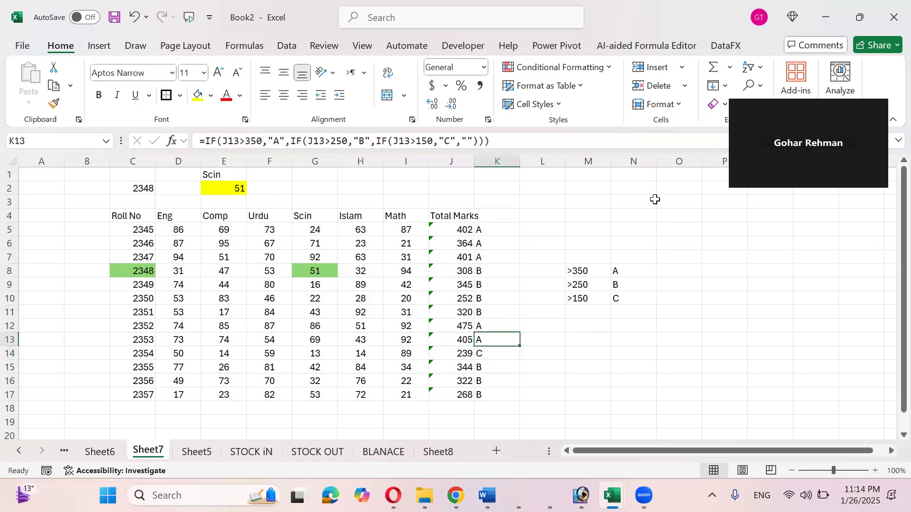
key("Down")
key("ctrl+shift+Down")
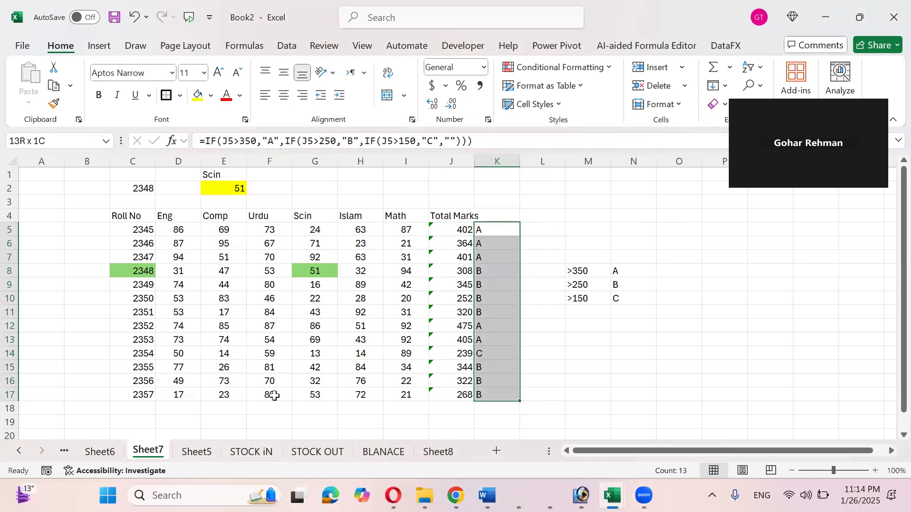
Look at the STOCK iN sheet and Sheet5, then return to Sheet7 and examine the INDEX/MATCH formula in E2.
left_click(256, 451)
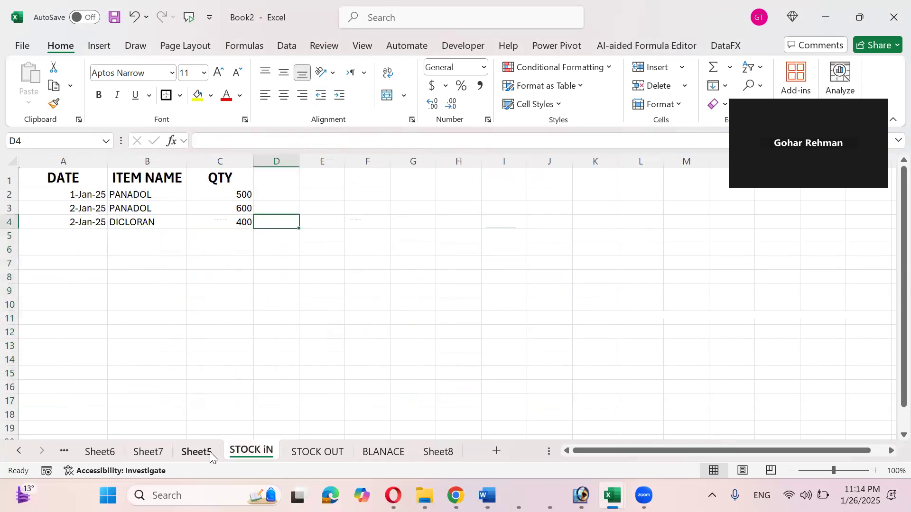
left_click(195, 453)
left_click(154, 453)
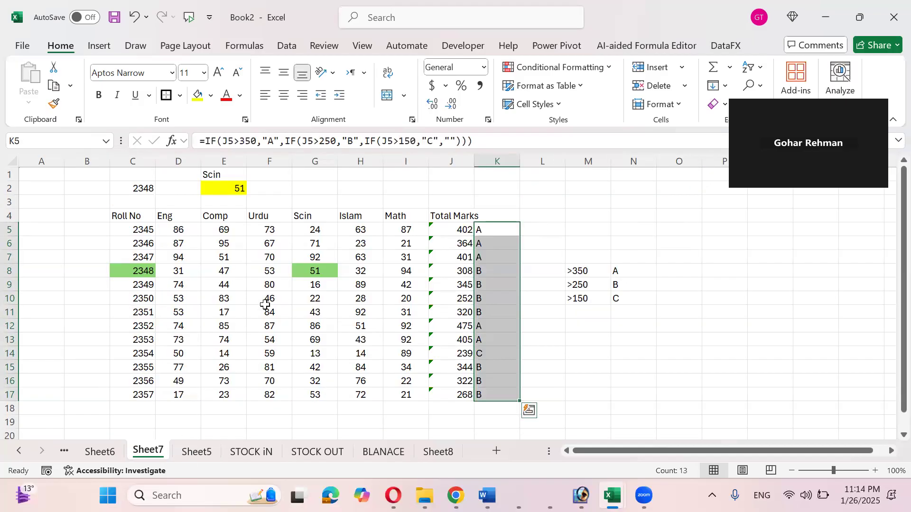
left_click(270, 212)
left_click(231, 187)
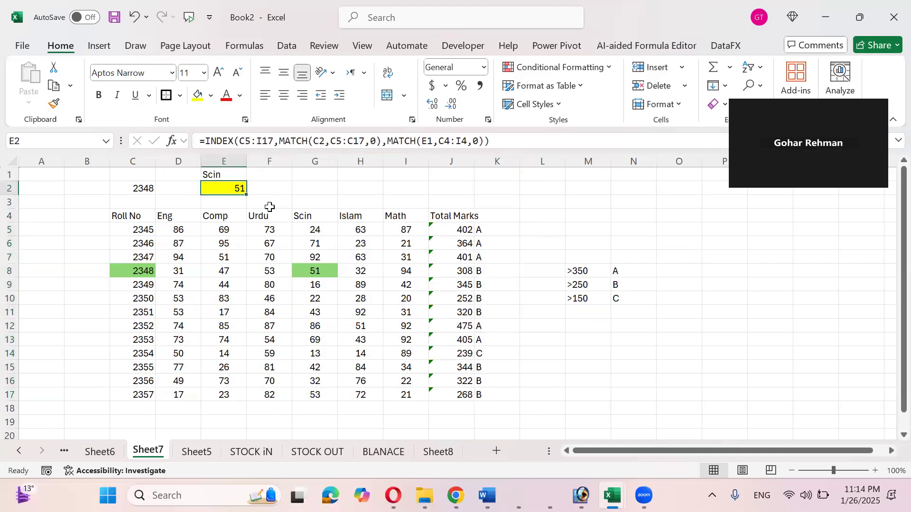
left_click(275, 246)
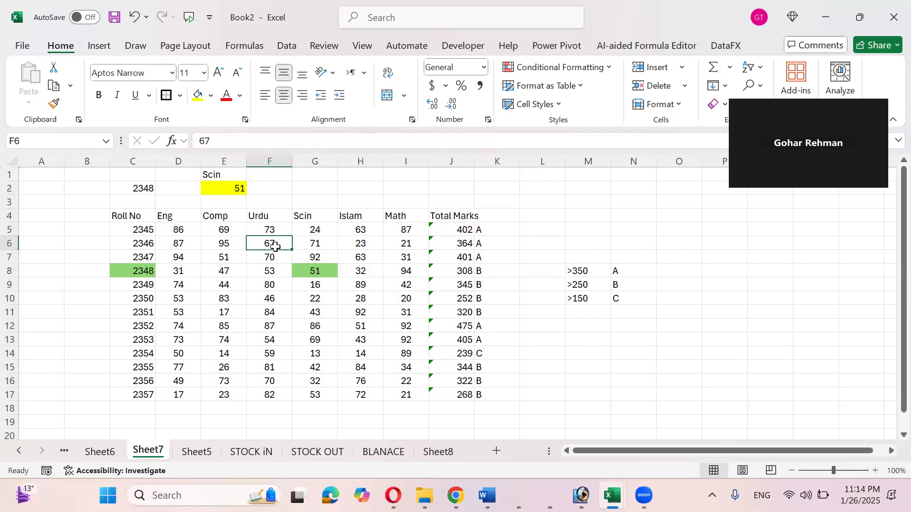
Autofit column J so its width suits the Total Marks heading.
left_click_drag(175, 216, 460, 395)
left_click(500, 271)
left_click(493, 216)
left_click(459, 216)
double_click(475, 162)
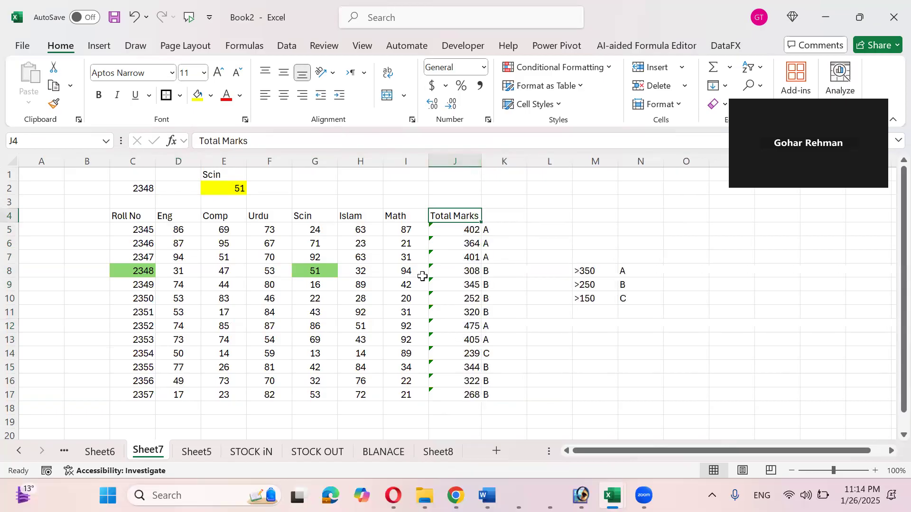
Look through Sheet5 and Sheet6, then examine the invoice and branch sales data at the start of Sheet1.
left_click(186, 457)
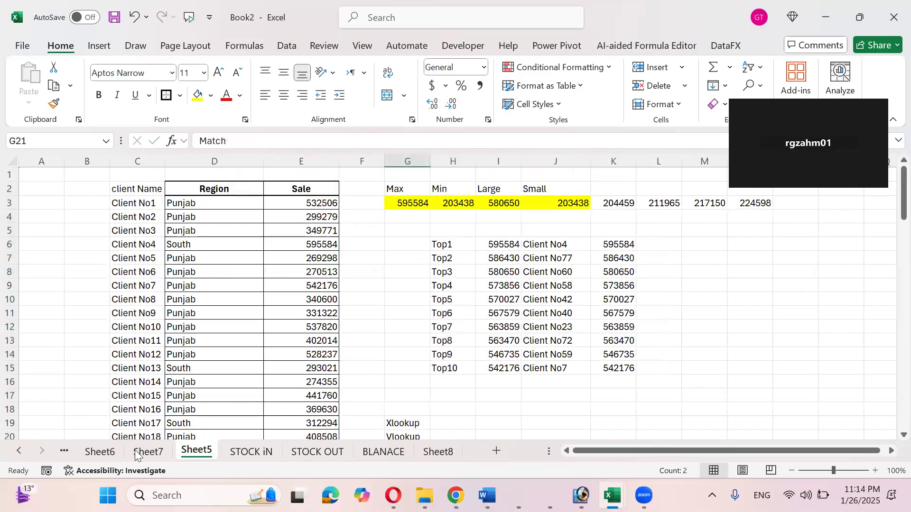
left_click(102, 453)
left_click(65, 451)
left_click(66, 451)
scroll(185, 271, "up", 20)
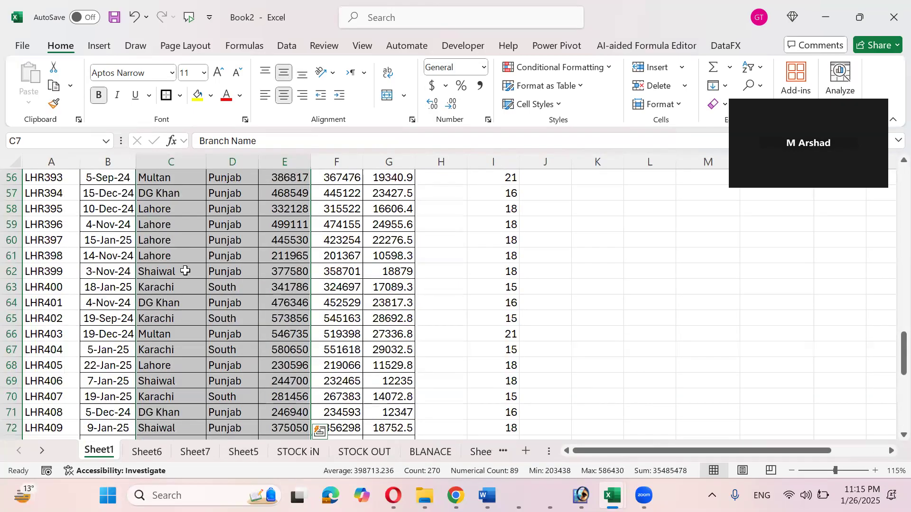
scroll(185, 271, "up", 1)
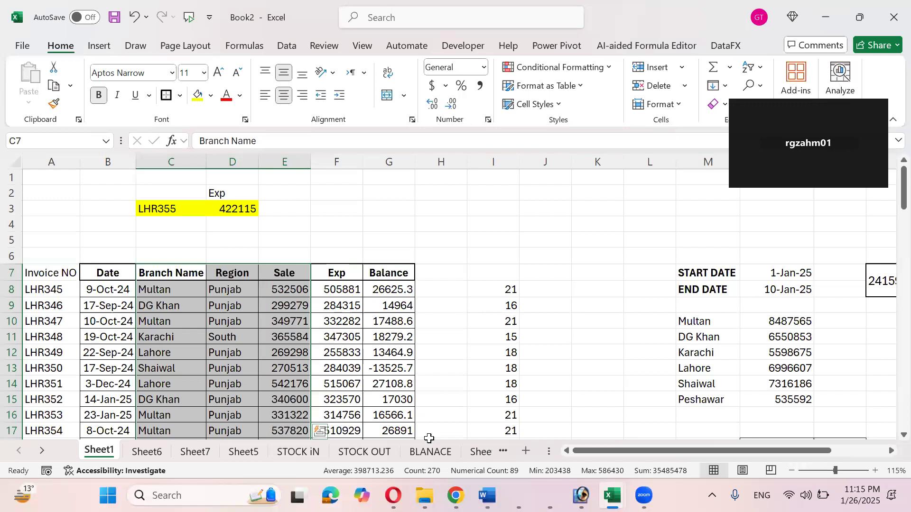
On Sheet8, check the GST formula in G4, select I2 beside the sales table, and widen column I slightly.
left_click(476, 456)
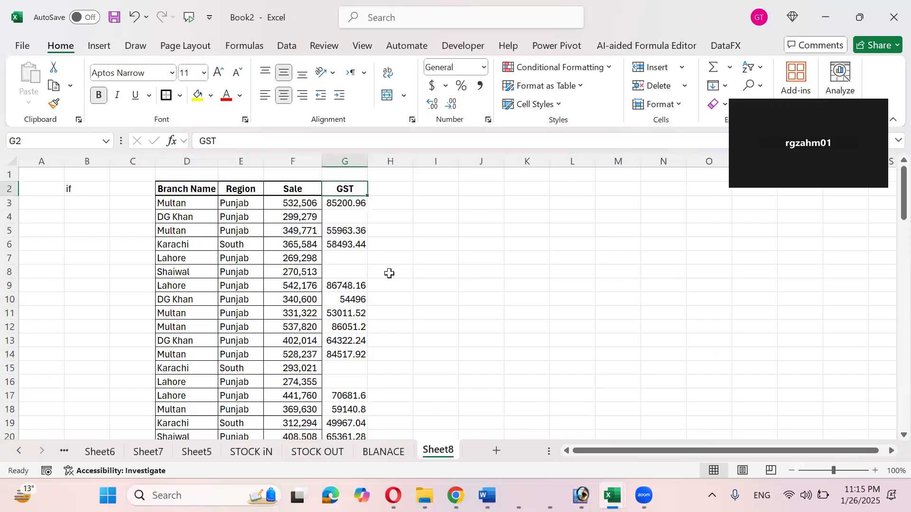
left_click(365, 217)
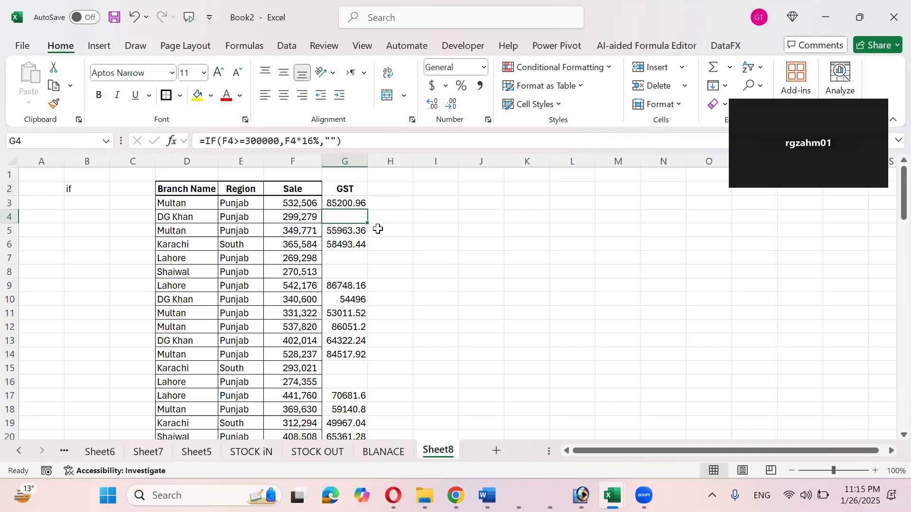
left_click(446, 201)
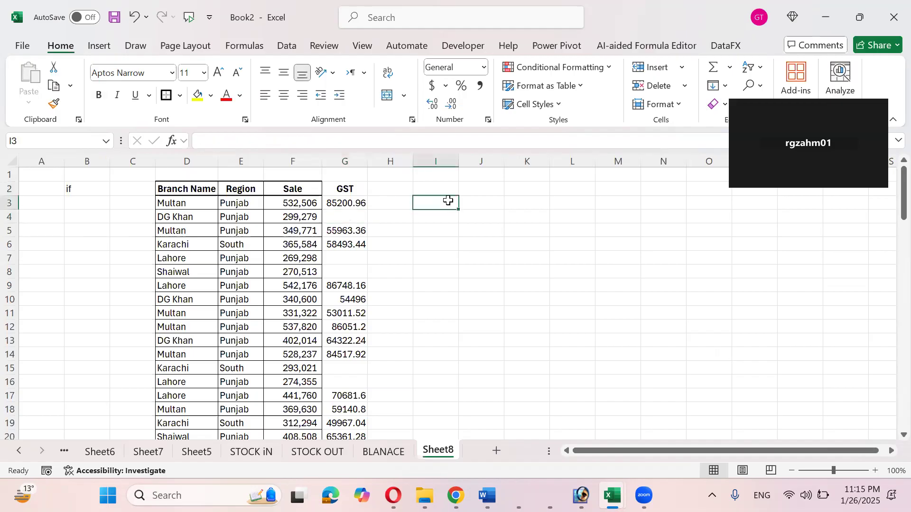
left_click(448, 189)
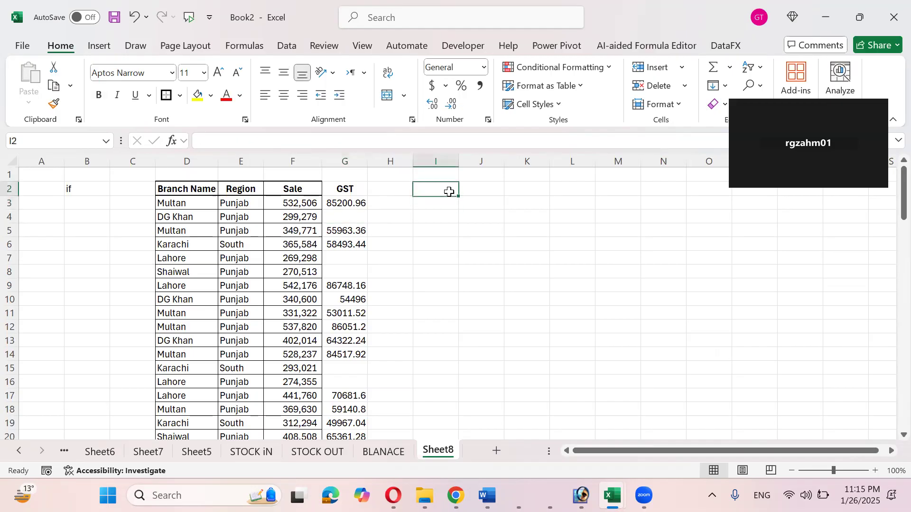
left_click_drag(459, 160, 474, 161)
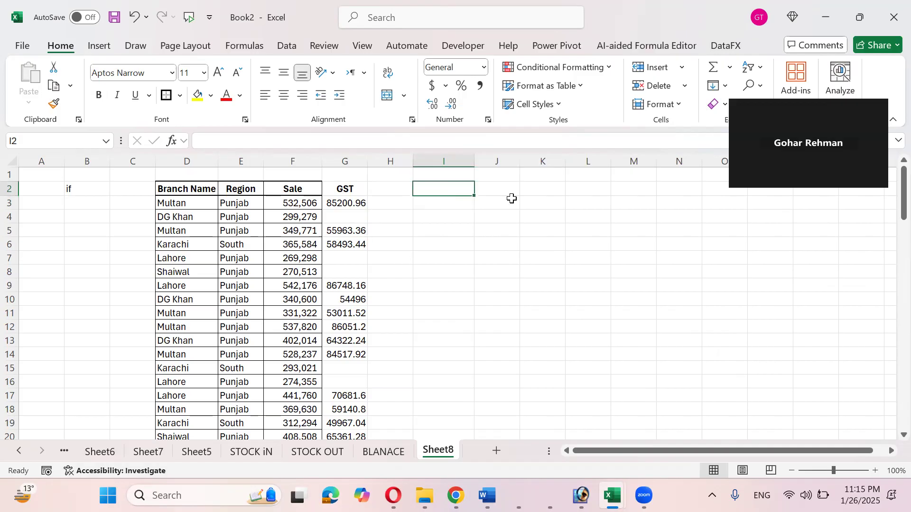
Enter the title Datedif in I2 and the headings Age, Years, Months and Days across I3:L3.
type("Datedif")
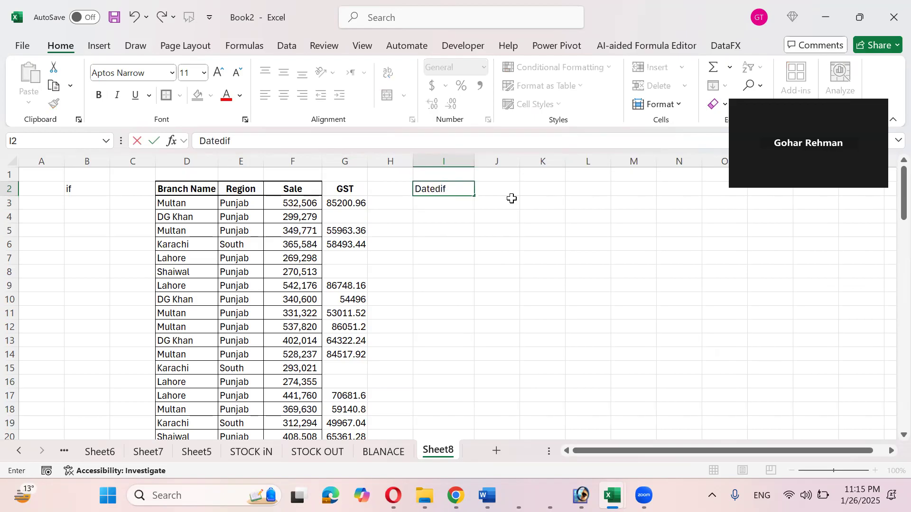
key("Return")
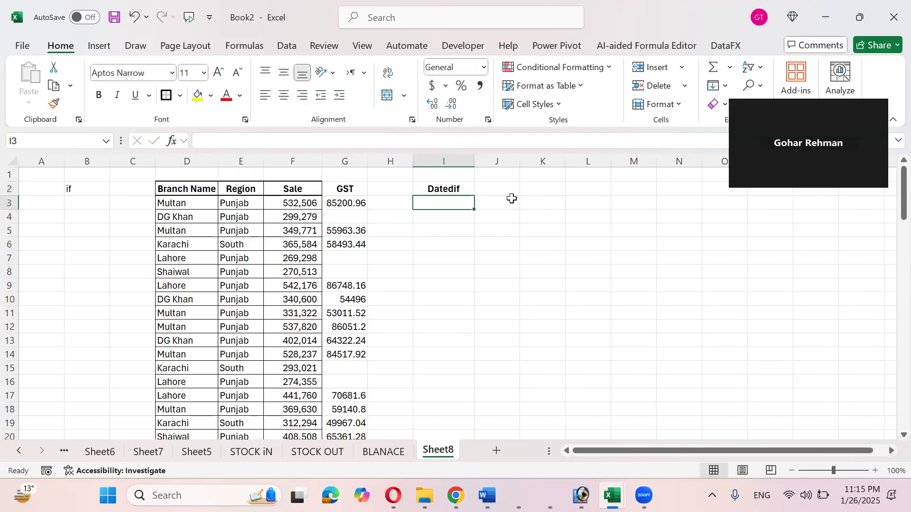
key("Up")
key("Right")
key("Left")
key("Down")
type("Age")
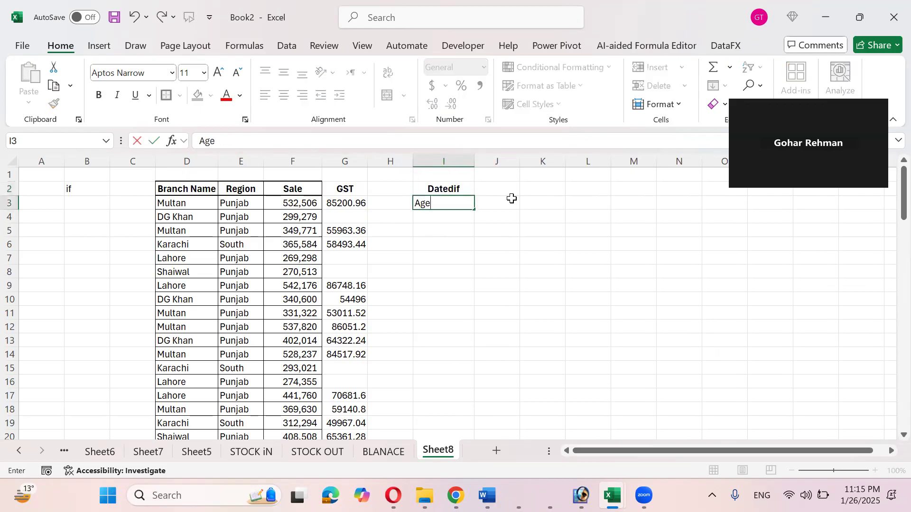
key("Tab")
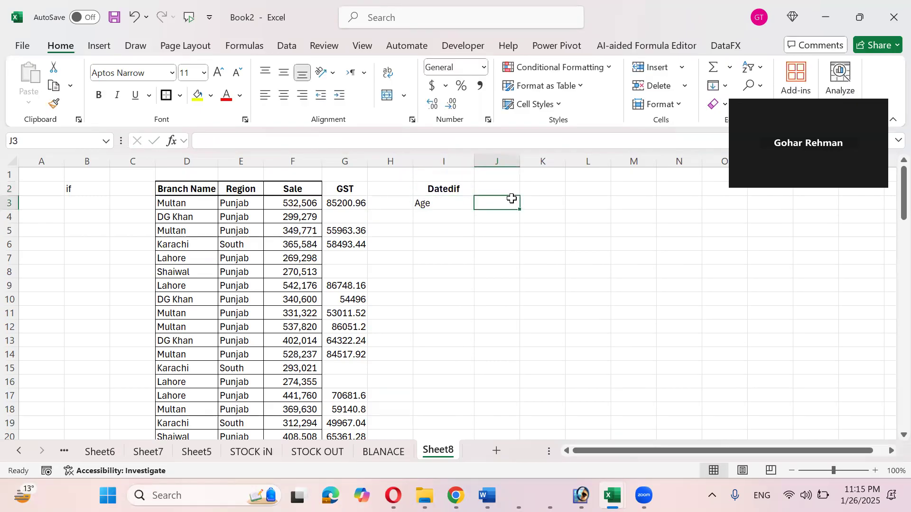
type("Years")
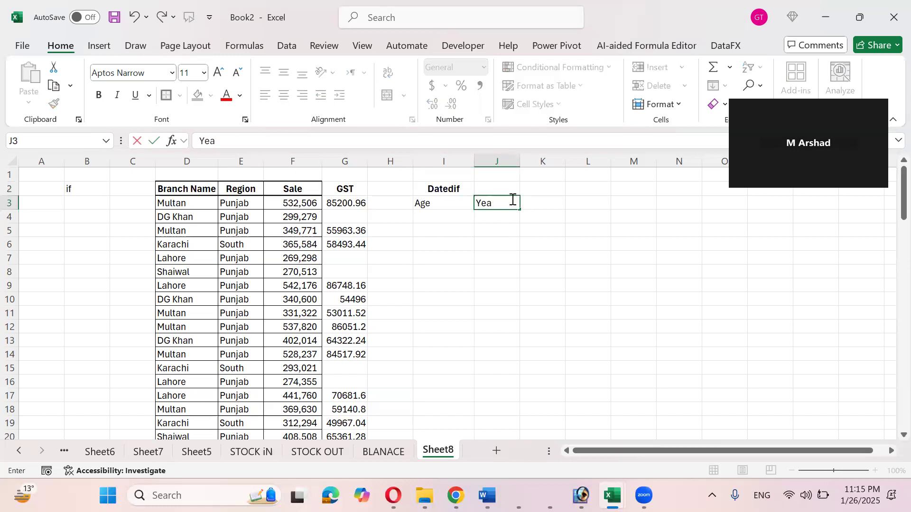
key("Tab")
type("Months")
key("ctrl+Return")
key("Tab")
type("Days")
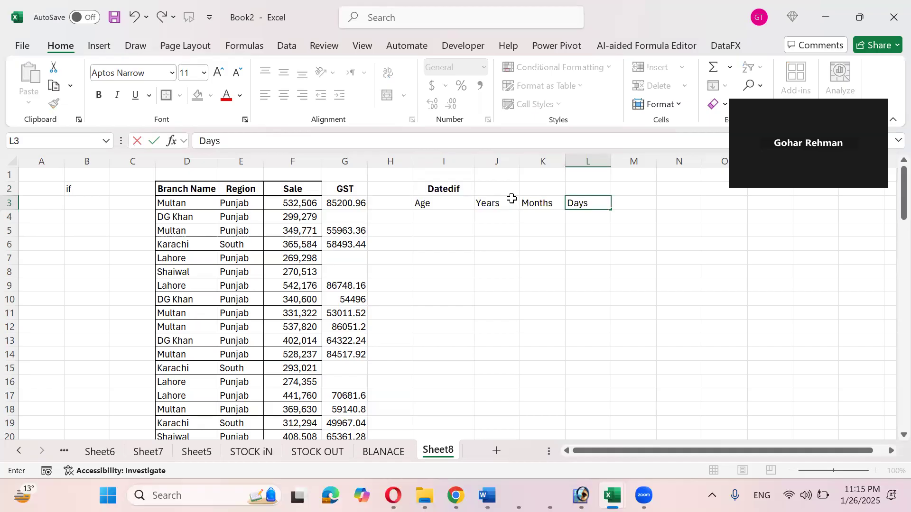
key("Return")
Fill I5:I27 with =RANDBETWEEN(DATE(1978,1,1),DATE(2005,1,1)) and format the cells as day-month-year dates.
key("Down")
key("Down")
key("Down")
key("Left")
key("Left")
key("Left")
key("Up")
key("Up")
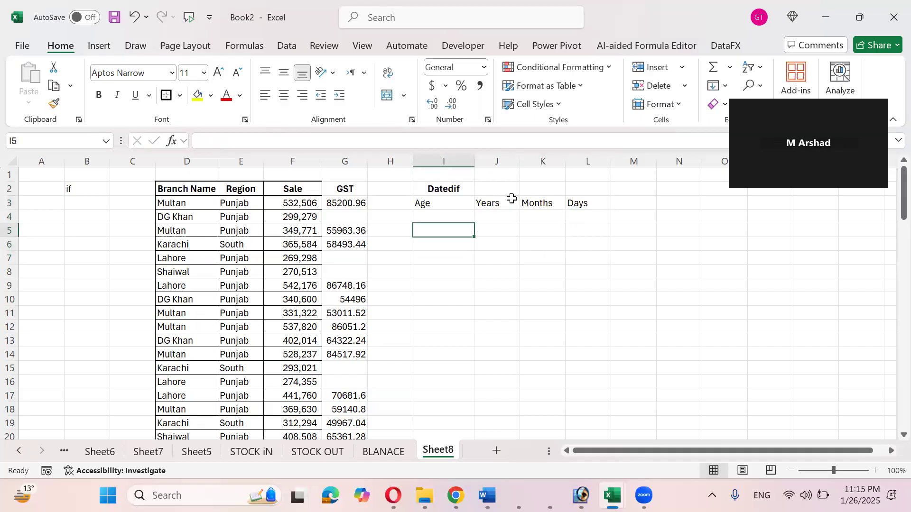
key("shift+Down")
key("shift+Down")
key("shift+Down")
key("shift+Down")
key("shift+Down")
key("shift+Down")
key("shift+Down")
key("shift+Down")
key("shift+Down")
key("shift+Down")
key("shift+Down")
key("shift+Down")
key("shift+Down")
key("shift+Down")
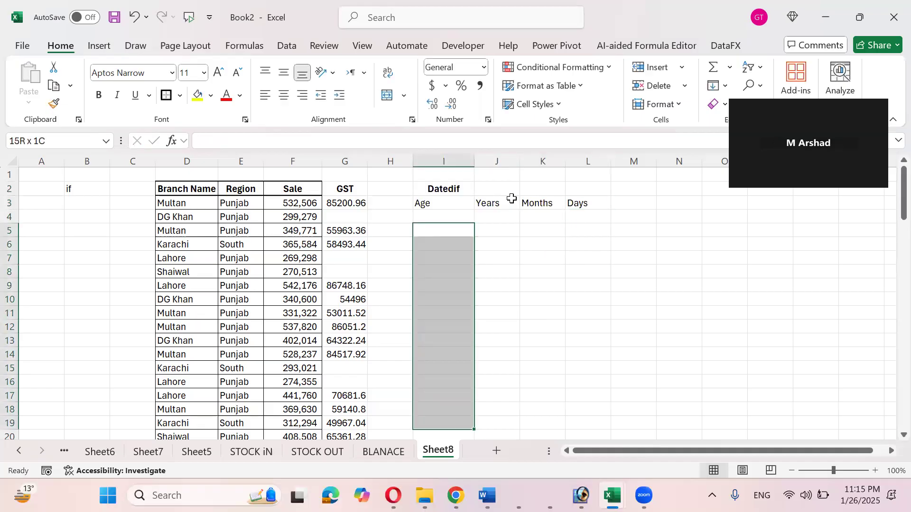
key("shift+Down")
key("shift+Down")
key("shift+Down")
key("shift+Down")
key("shift+Down")
key("shift+Down")
key("shift+Down")
key("shift+Down")
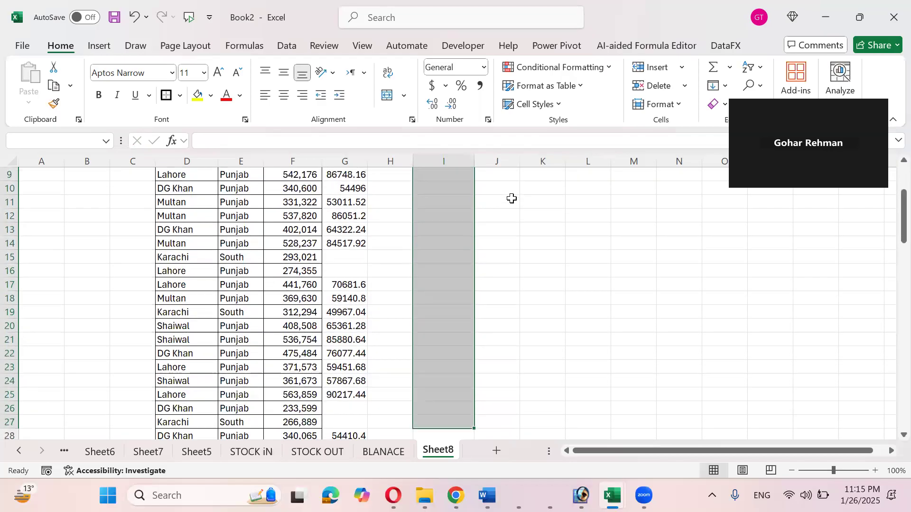
type("=")
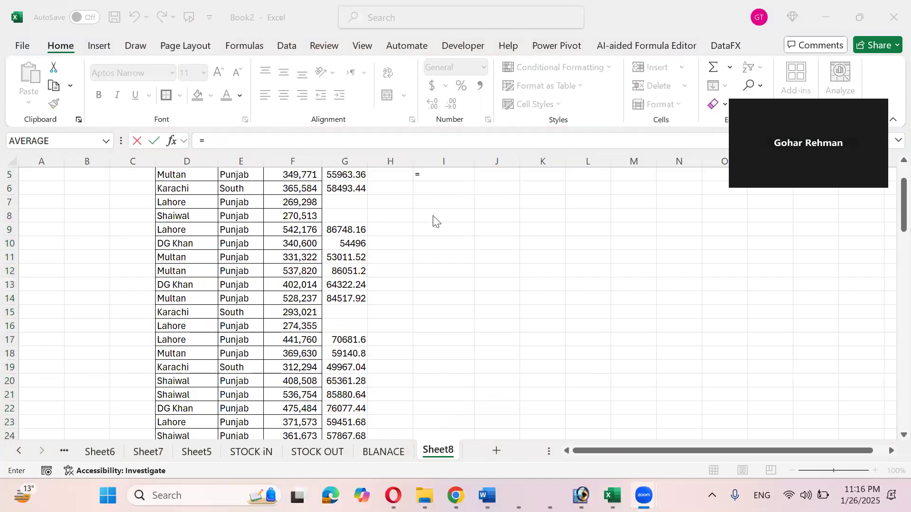
left_click(441, 233)
scroll(445, 241, "up", 2)
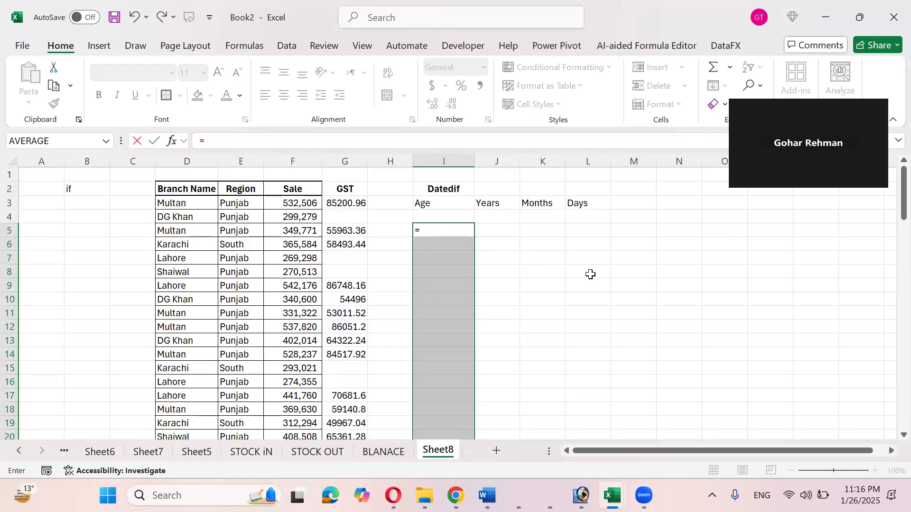
type("ran")
key("Down")
key("Down")
key("Tab")
type("dat")
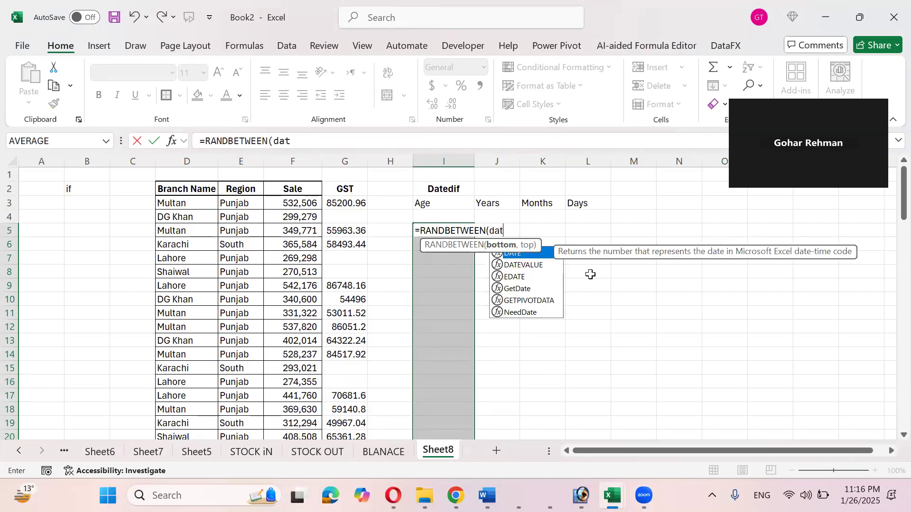
key("Tab")
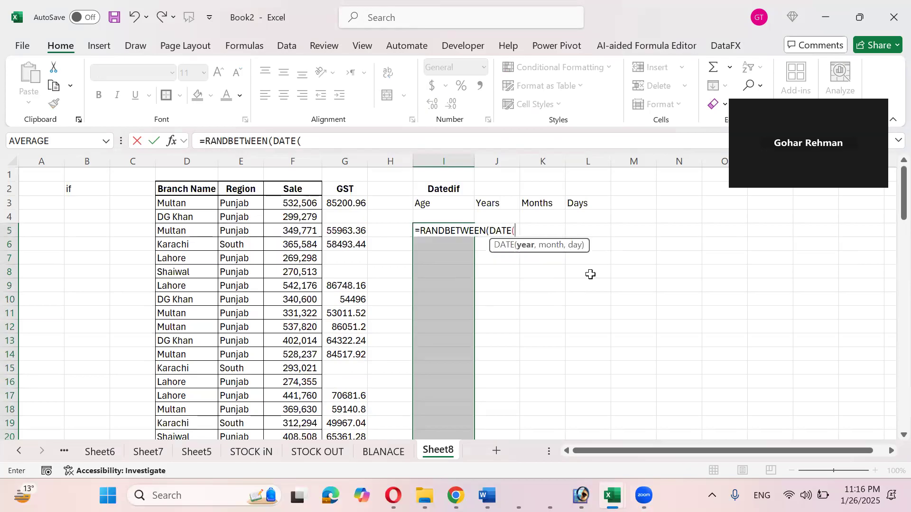
type("1978,1,")
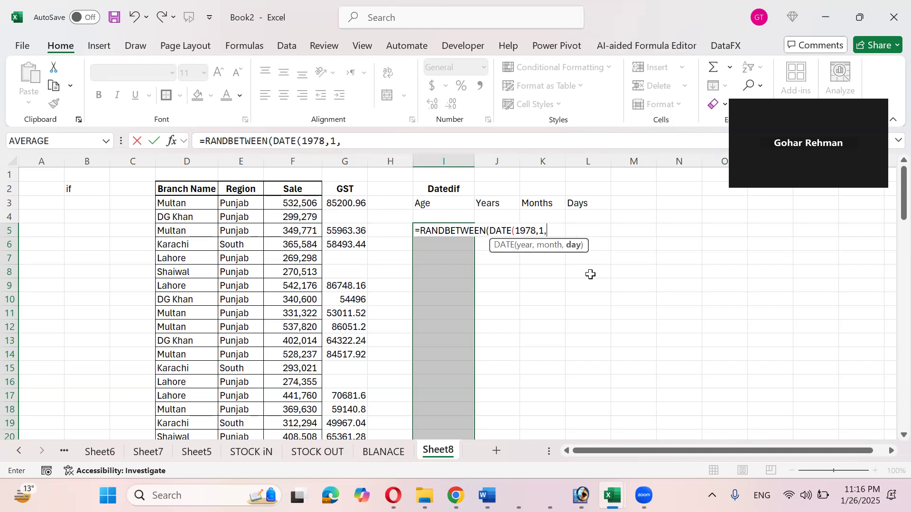
type("1),dat")
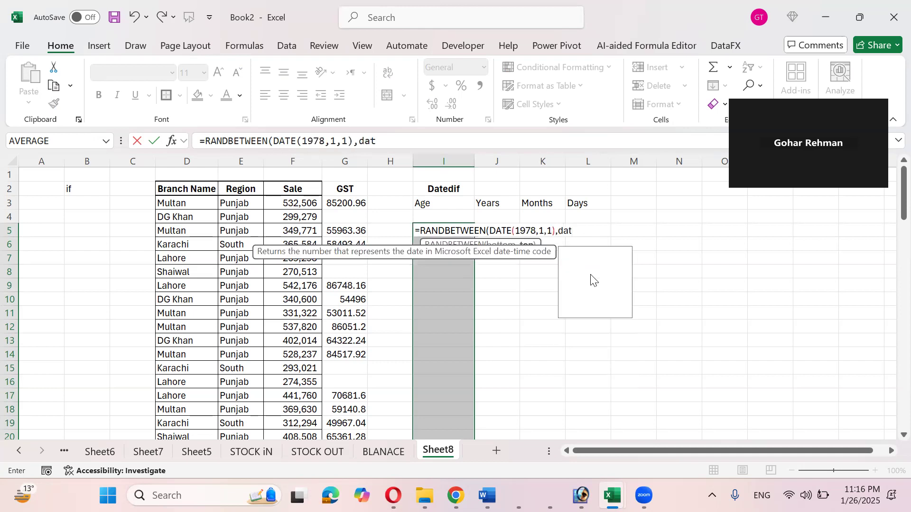
key("Tab")
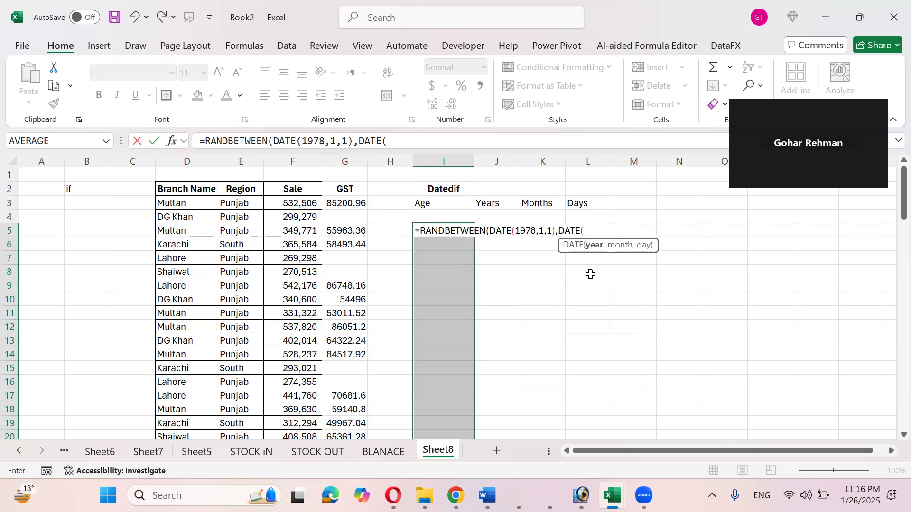
type("2005,1,1")
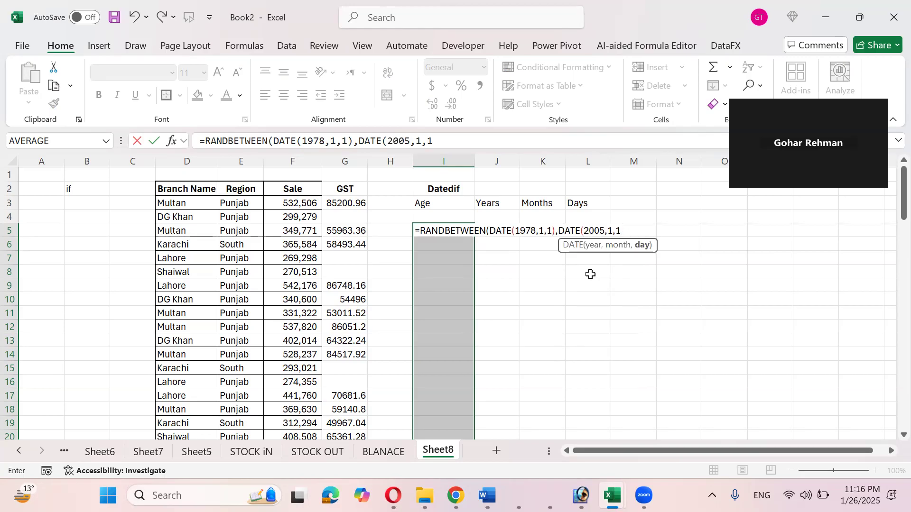
type(")")
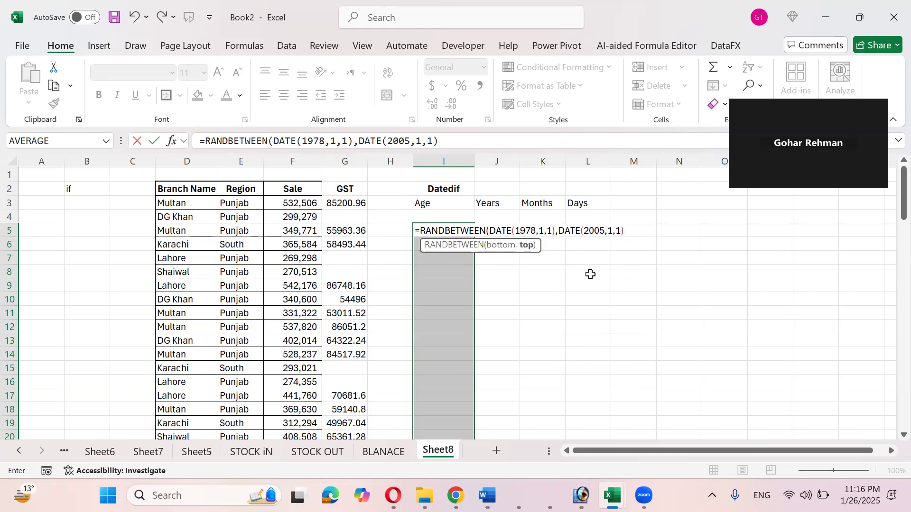
type(")")
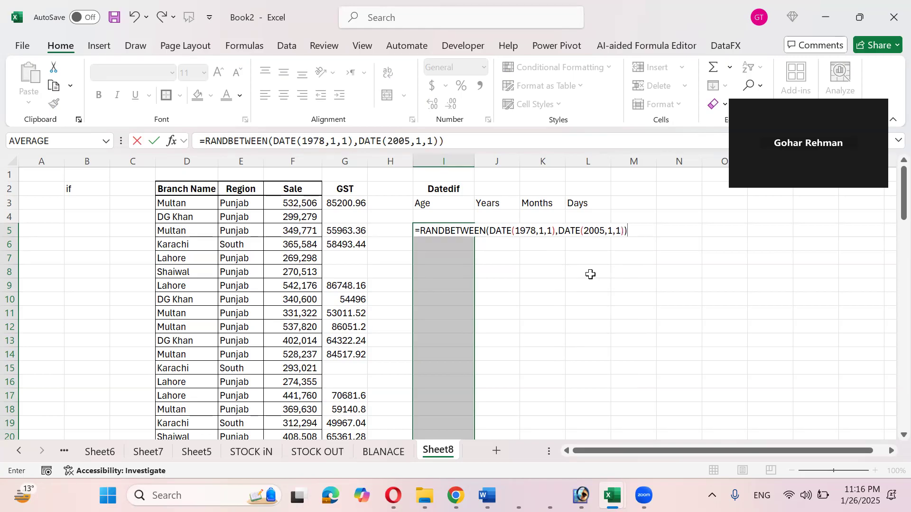
key("ctrl+Return")
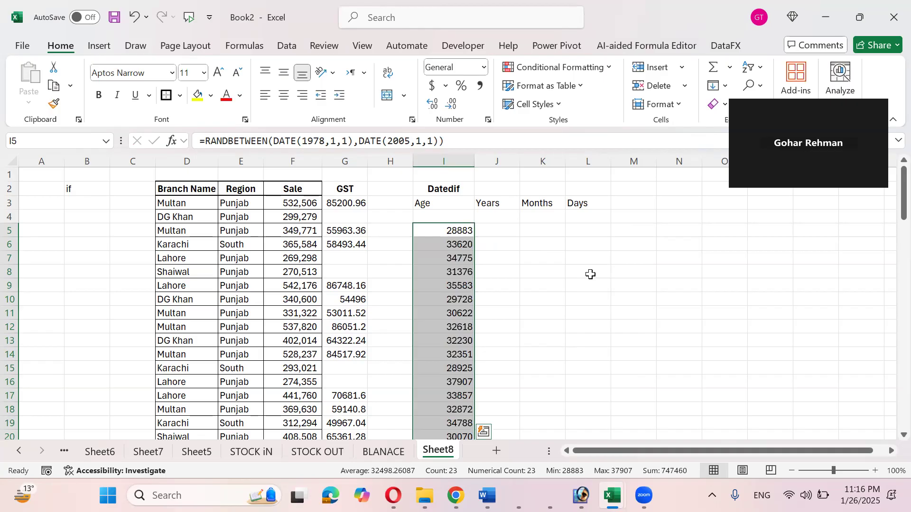
key("ctrl+1")
key("ctrl+shift+3")
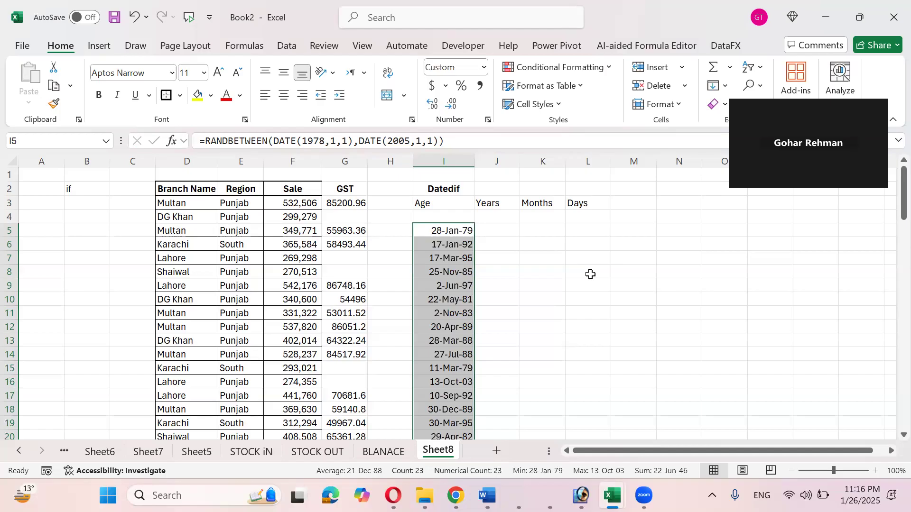
Start a formula in J5 under Years with =da and look through the suggested date functions.
key("Up")
key("Up")
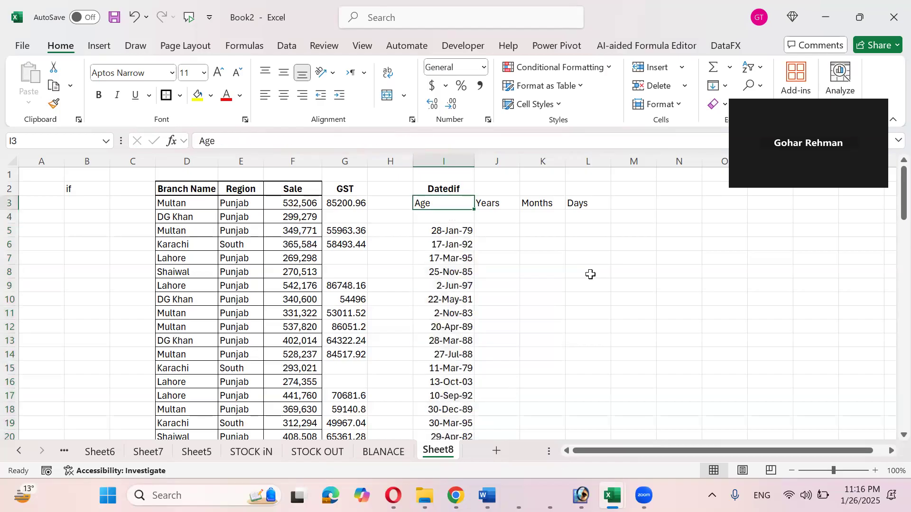
key("Right")
key("Down")
key("Down")
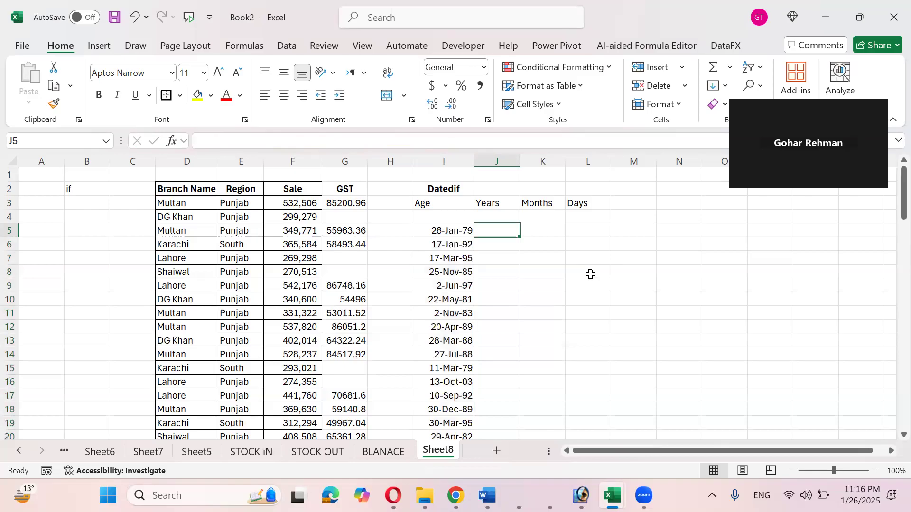
type("=daat")
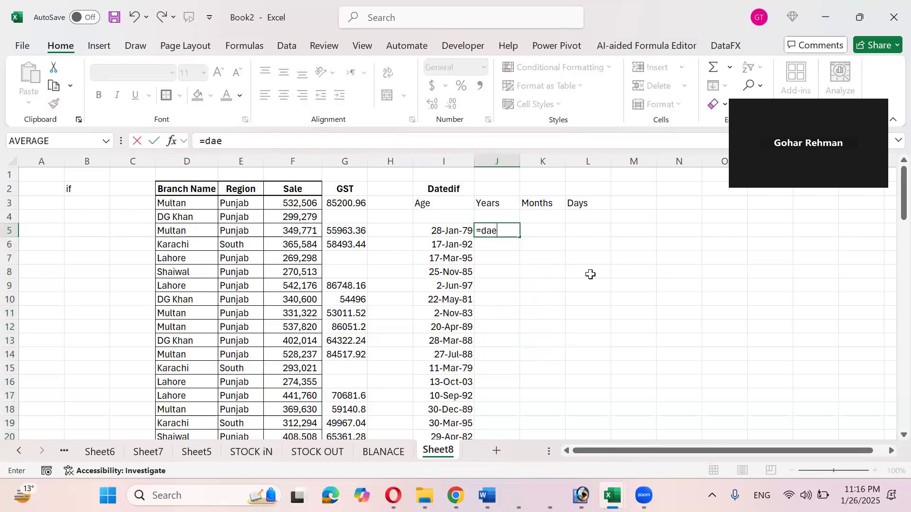
key("BackSpace")
key("BackSpace")
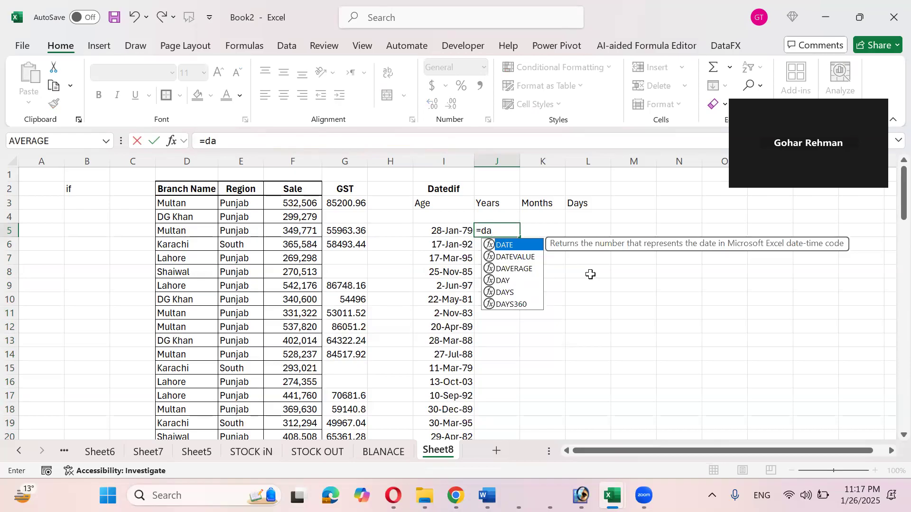
key("Down")
key("Down")
key("Down")
key("Up")
key("Up")
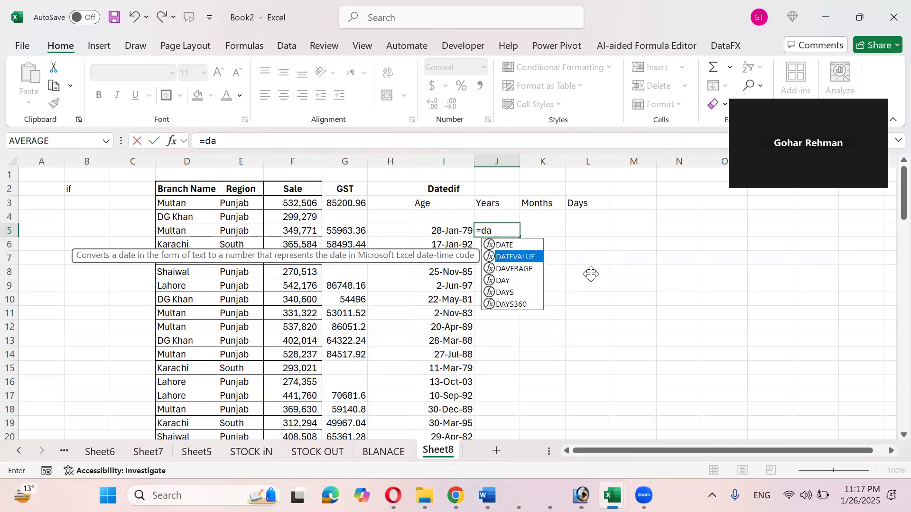
key("Down")
key("Down")
key("Down")
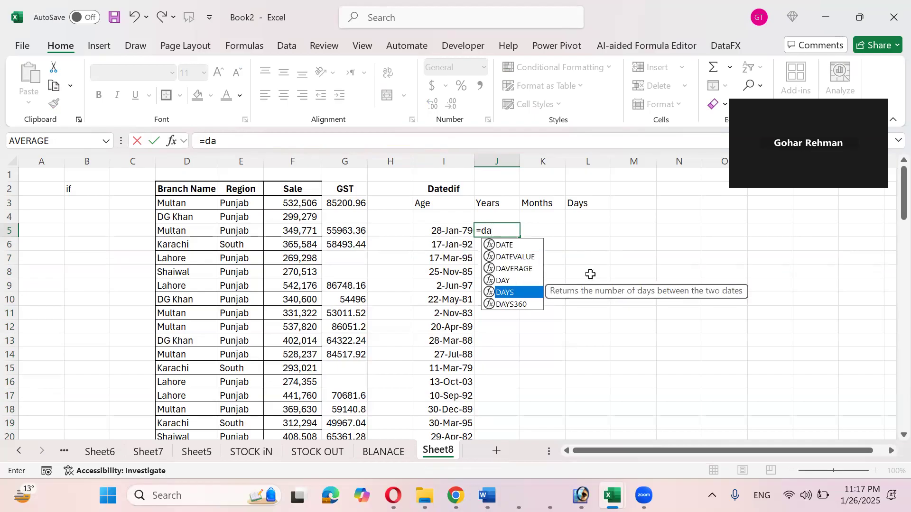
key("Up")
key("Up")
key("Up")
key("Up")
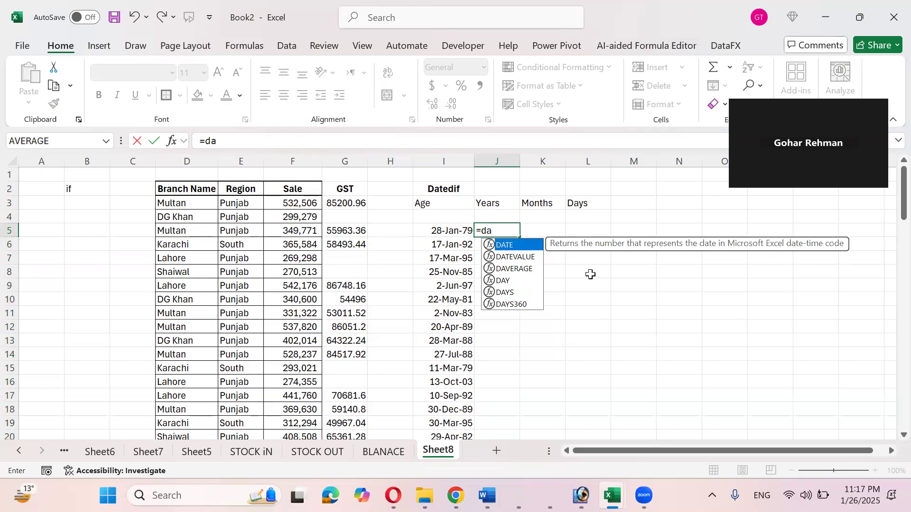
Complete the formula in J5 as =DATEDIF(I5,TODAY(),"Y") to calculate the age in full years.
key("Tab")
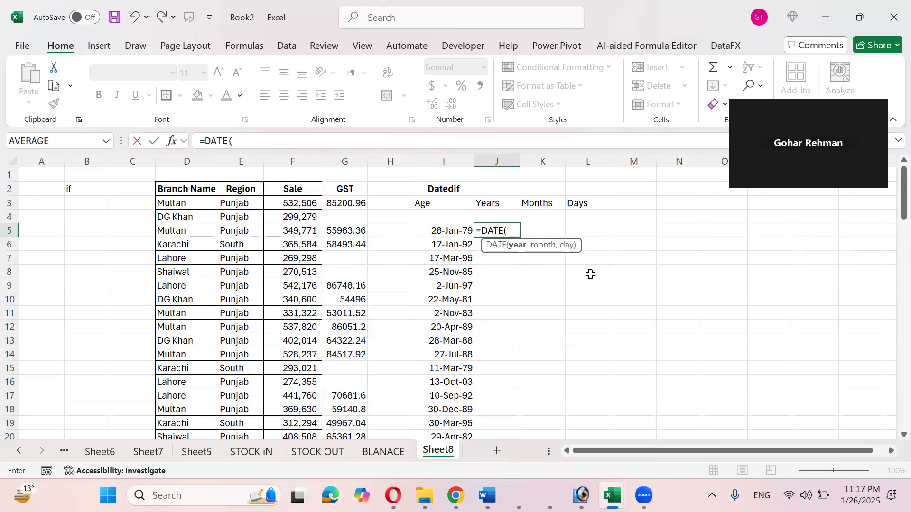
key("BackSpace")
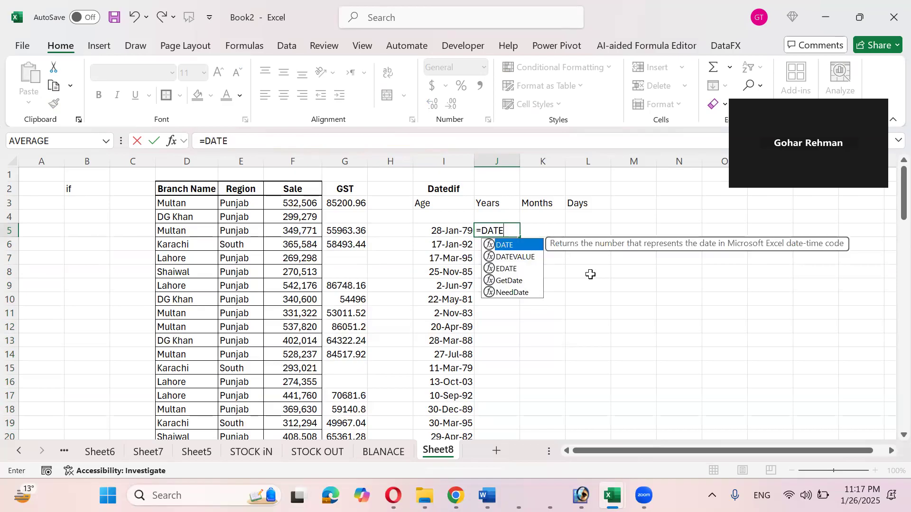
type("dif")
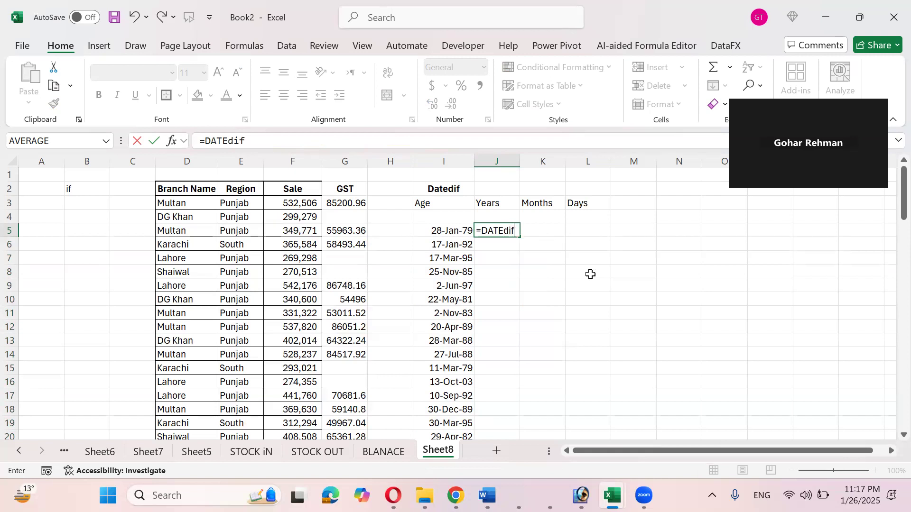
type("(")
left_click(434, 232)
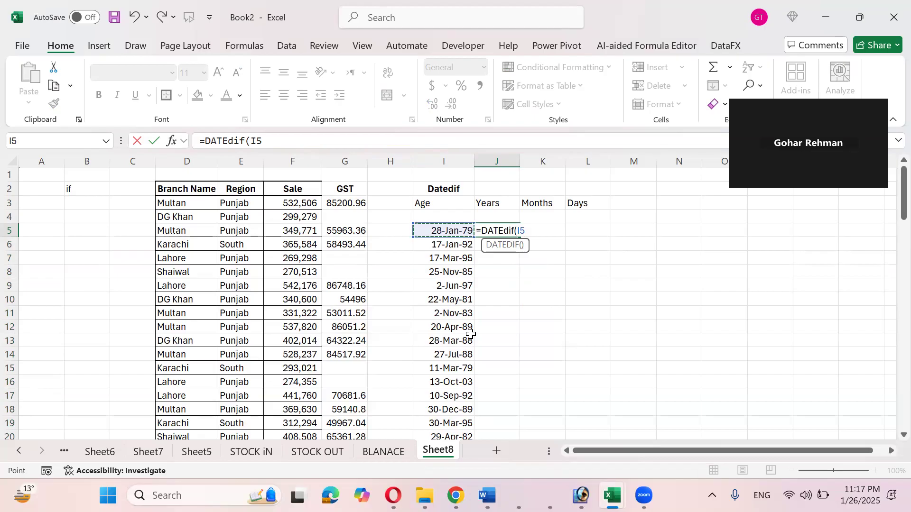
type(",toda")
key("Tab")
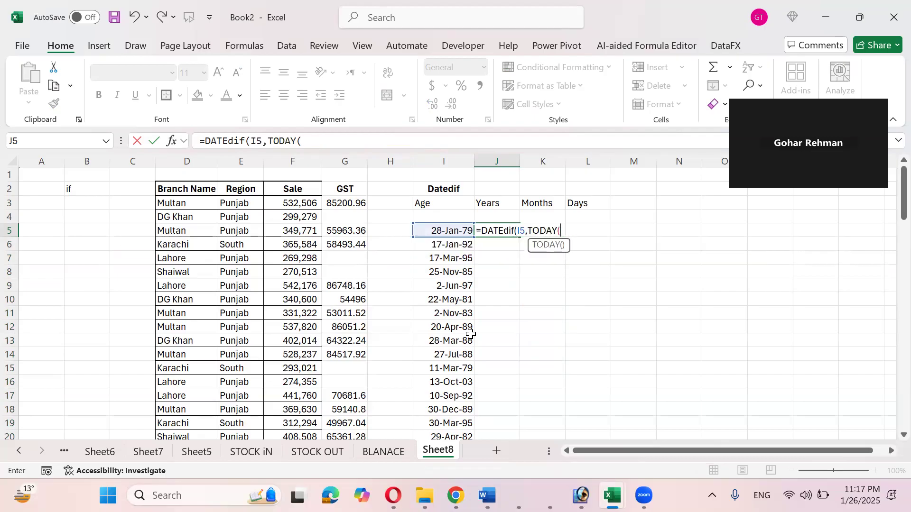
type("),\"Y\")")
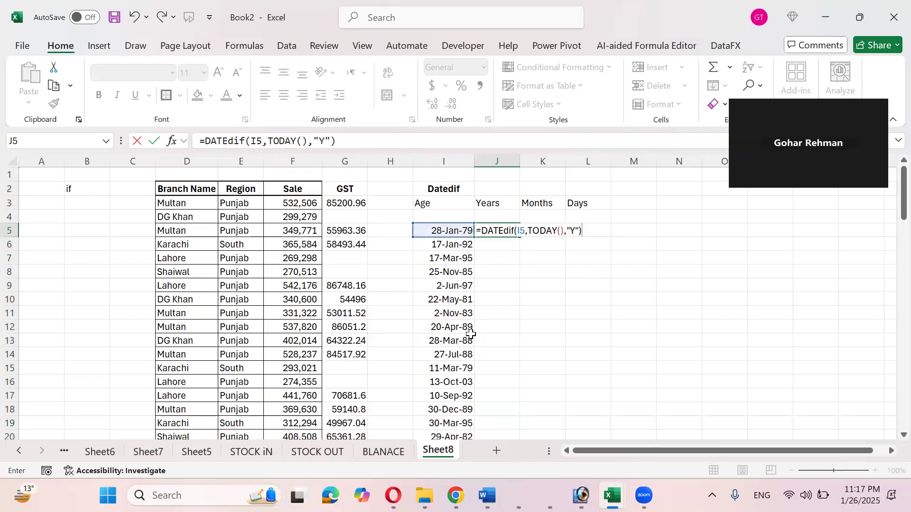
key("ctrl+Return")
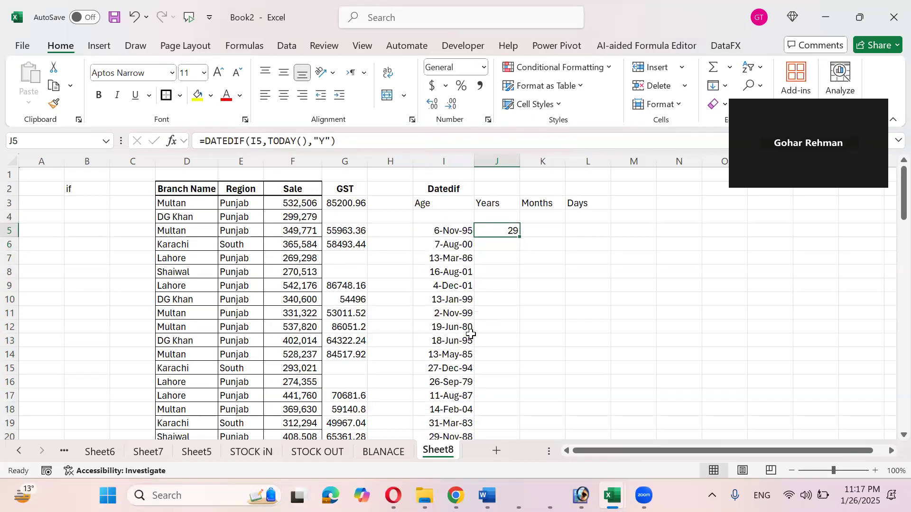
Fill the DATEDIF years formula from J5 down through J27.
double_click(519, 236)
scroll(519, 297, "down", 5)
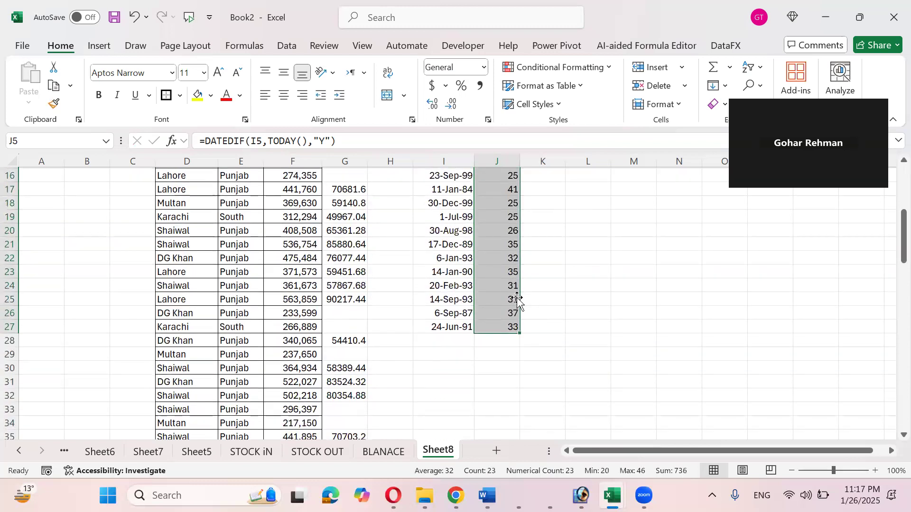
scroll(518, 299, "up", 5)
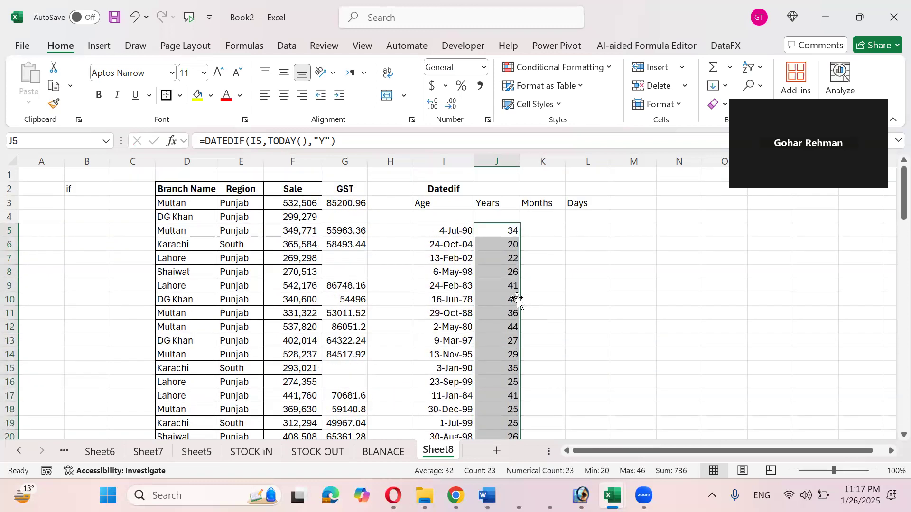
Lock column I in the J5 formula as $I5 and copy the formula across to K5:L5.
left_click(549, 233)
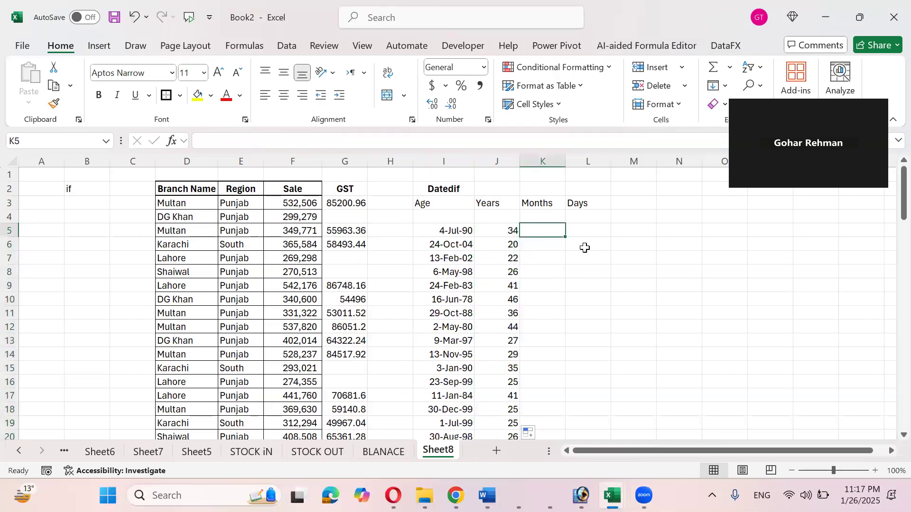
key("Left")
key("F2")
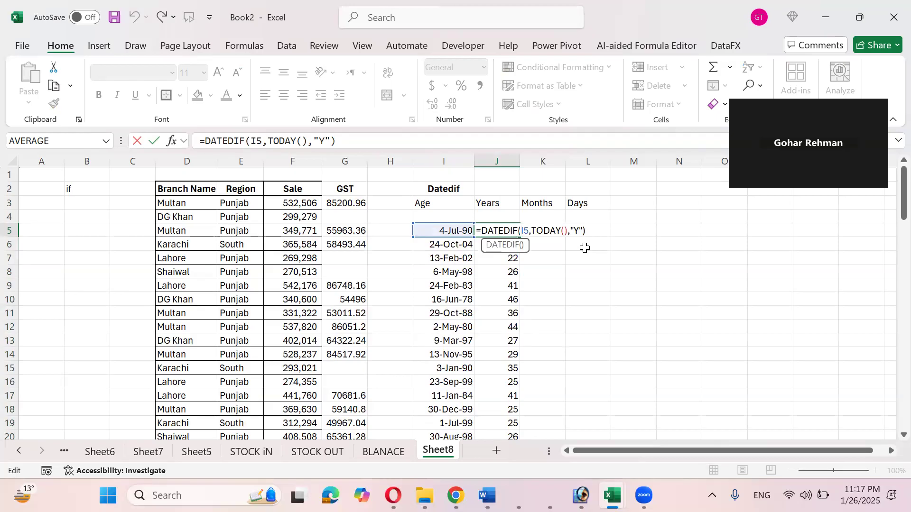
type("$")
key("ctrl+Return")
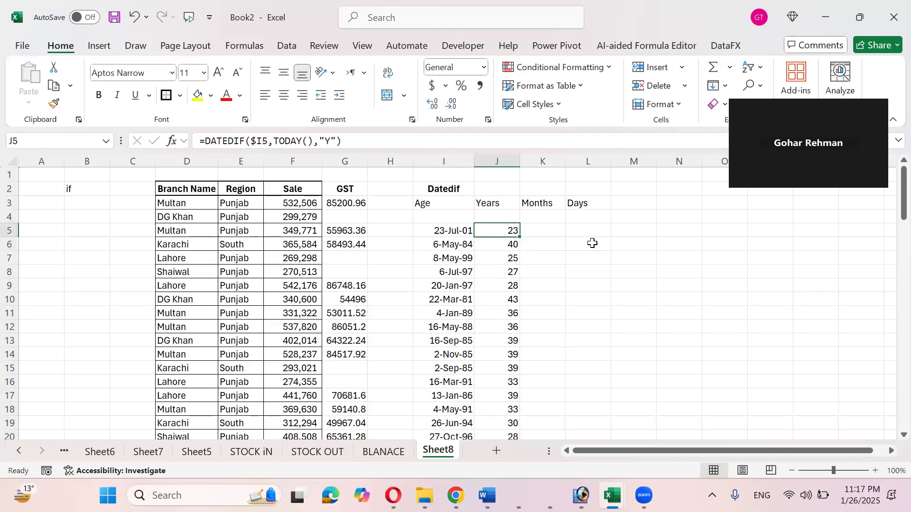
left_click_drag(522, 239, 610, 258)
Change the DATEDIF unit in K5 under Months to "m".
left_click(556, 229)
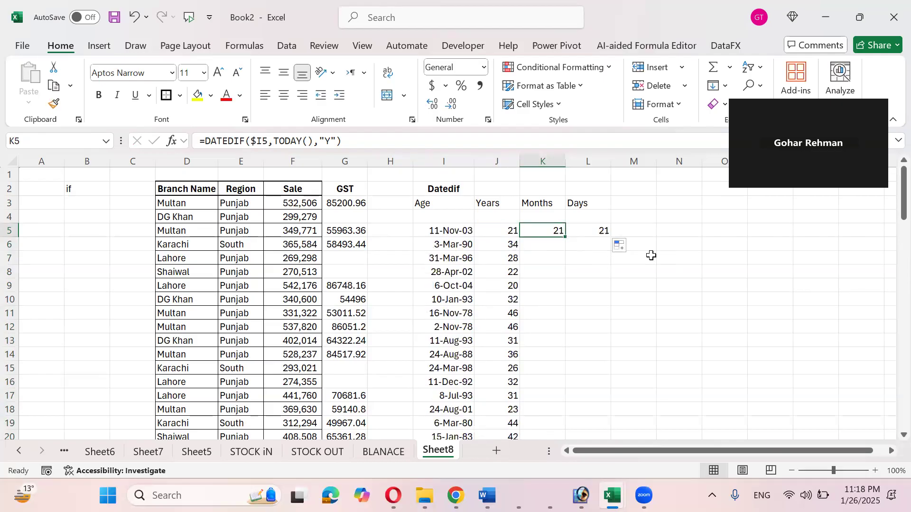
key("F2")
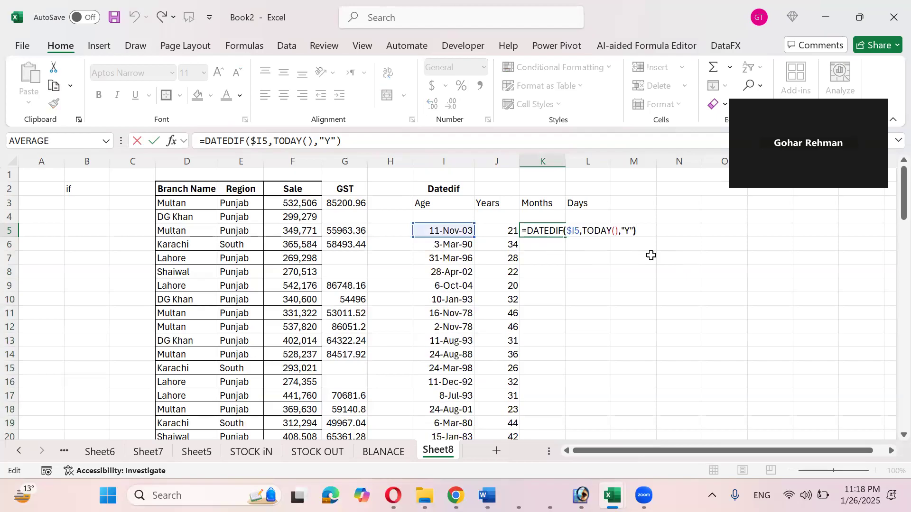
key("shift+Right")
type("m")
key("ctrl+Return")
Change the DATEDIF unit in L5 under Days to "d".
key("Right")
key("F2")
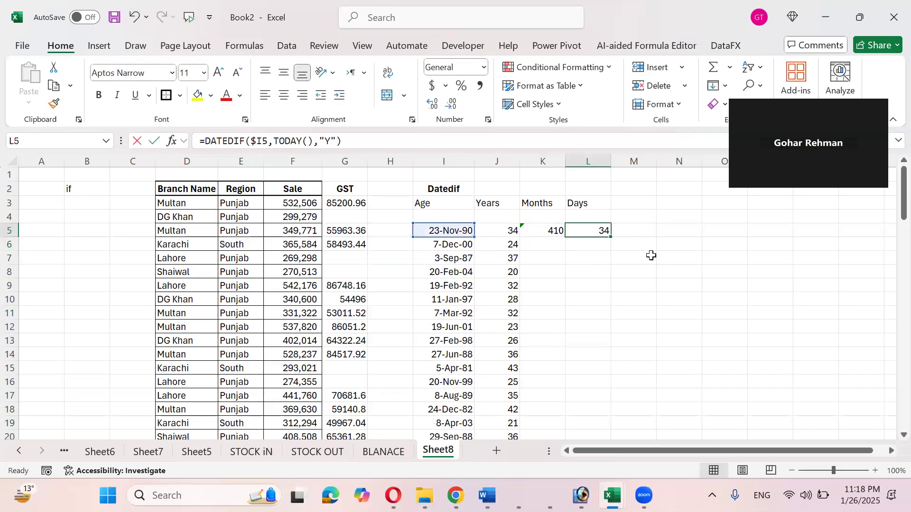
key("Left")
key("Left")
key("shift+Left")
type("d")
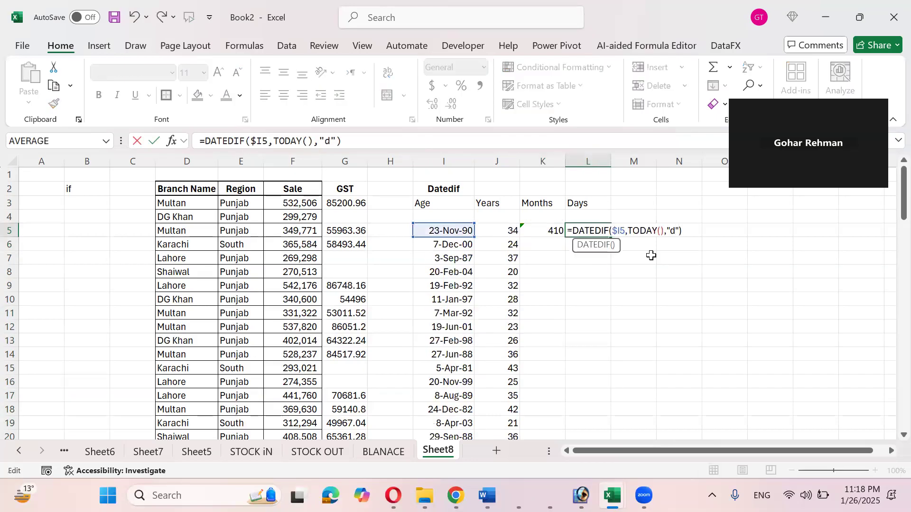
key("Return")
Change the K5 unit to "ym" so it counts only the months beyond full years.
key("Up")
key("Left")
key("Right")
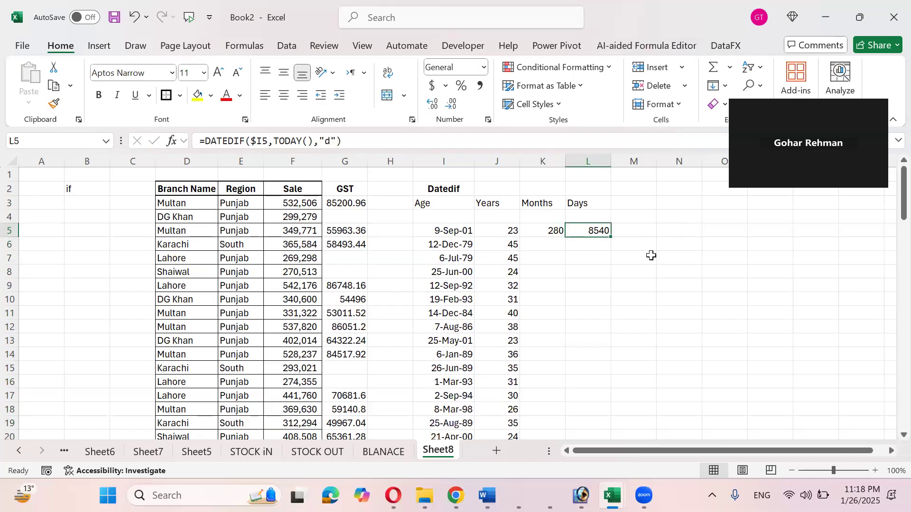
key("Left")
key("F2")
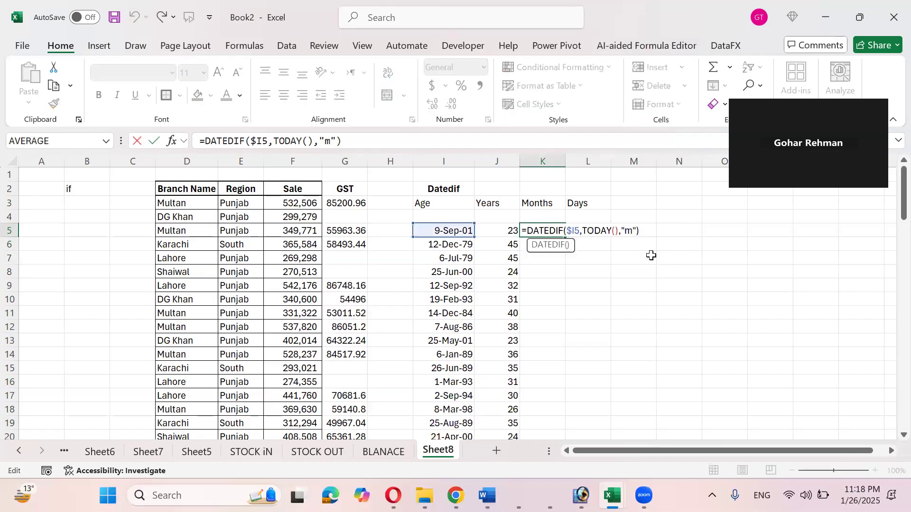
type("y")
key("Return")
Change the L5 unit to "md" so it counts only the days beyond full months, and check the formulas in J5:L5.
key("Up")
key("Right")
key("F2")
key("Left")
key("Left")
key("Left")
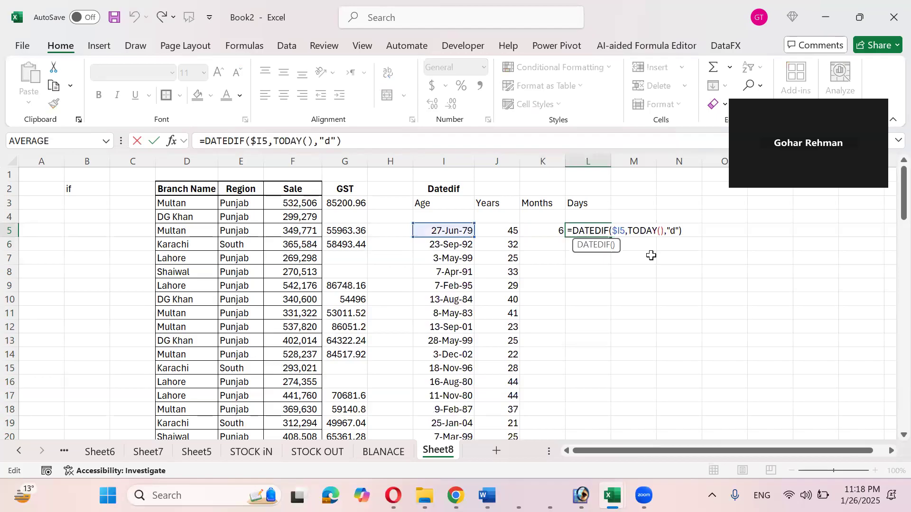
type("m")
key("Return")
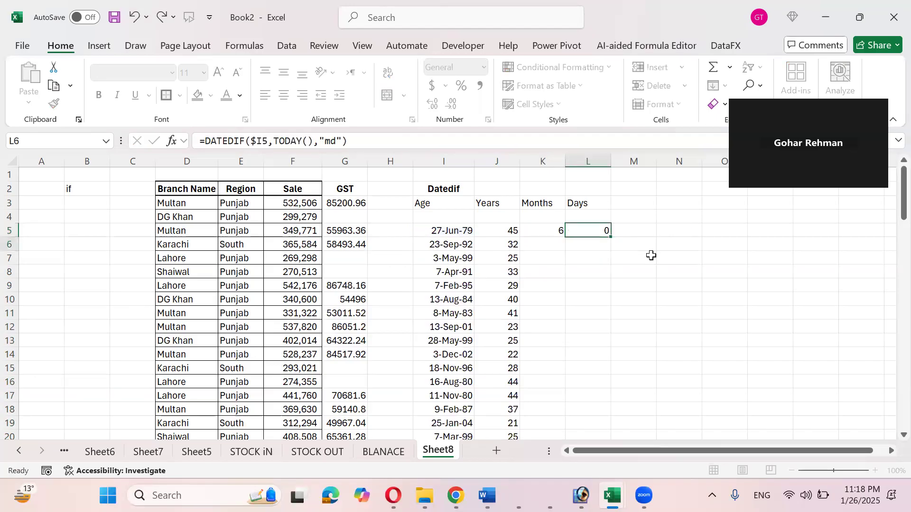
key("Up")
key("Left")
key("Left")
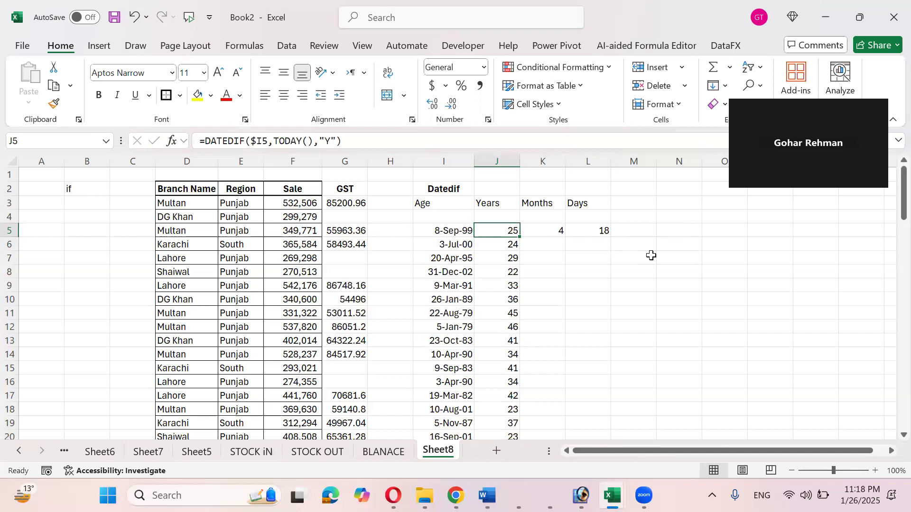
key("Right")
key("Right")
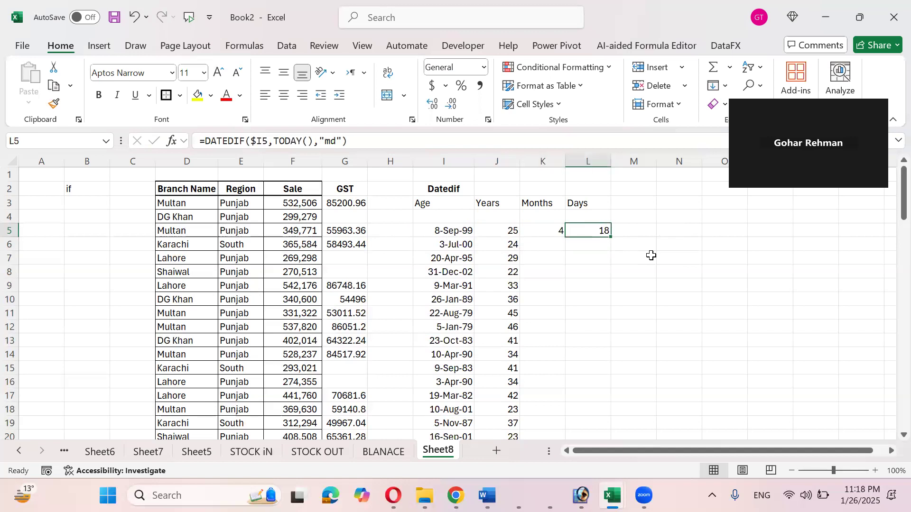
Widen column M and enter =DATEDIF(I5,TODAY(),"Y")& " Years" in M5.
key("Right")
left_click_drag(657, 161, 683, 247)
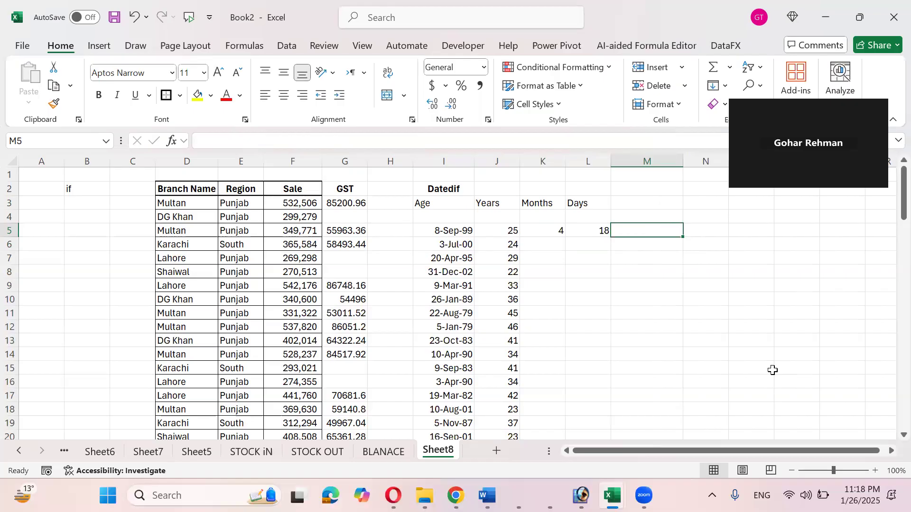
type("=datedif")
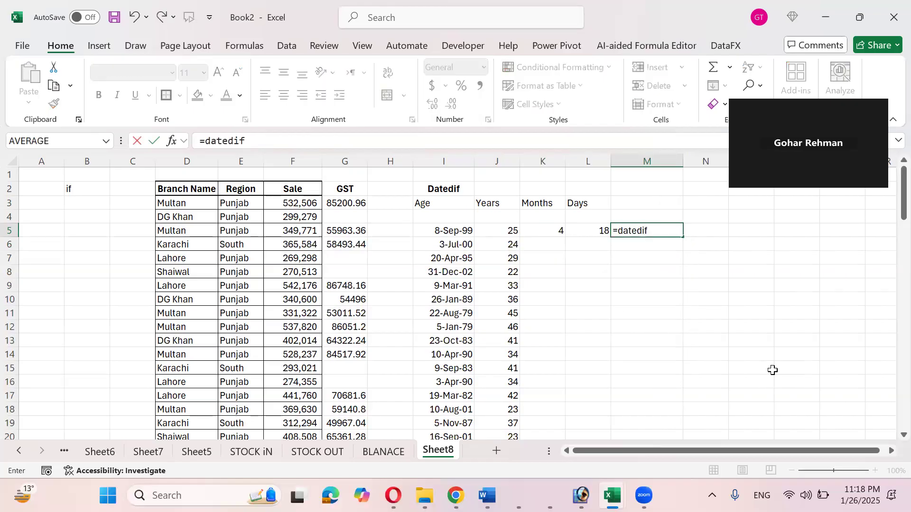
type("(")
key("Left")
key("Left")
key("Left")
key("Left")
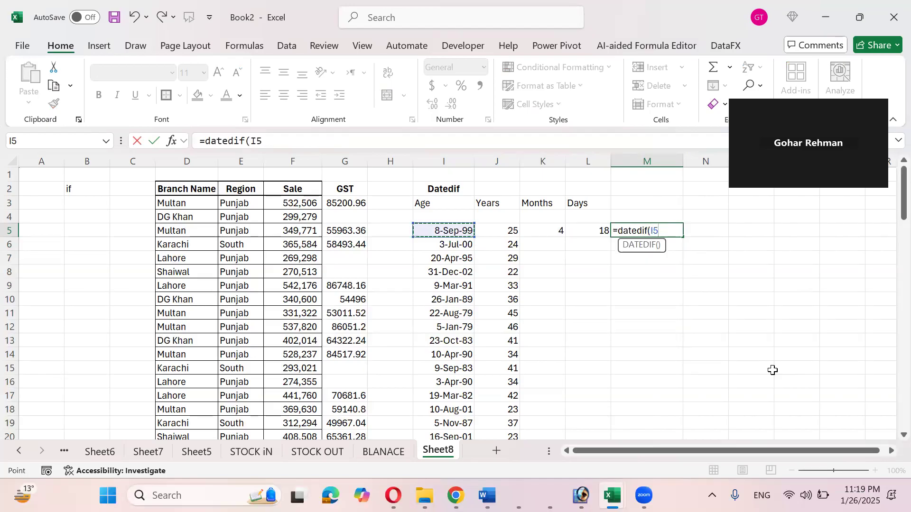
type(",to")
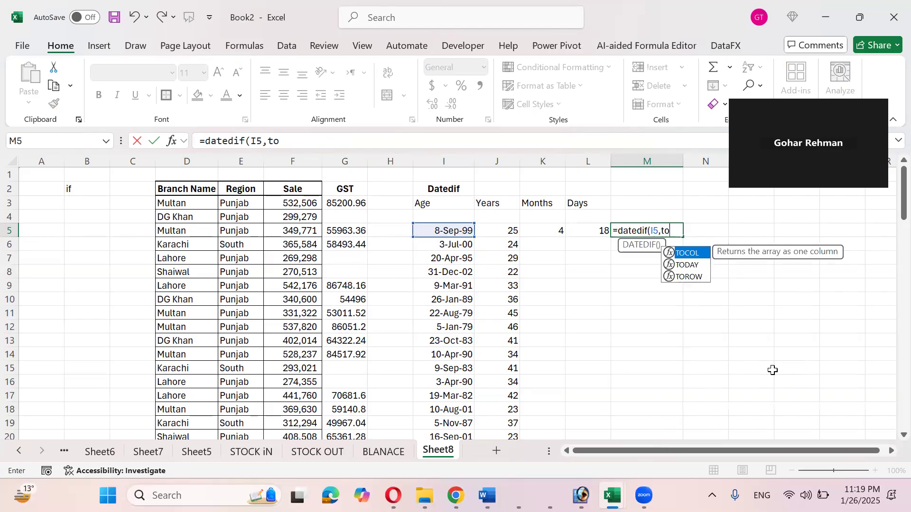
key("Tab")
type("),")
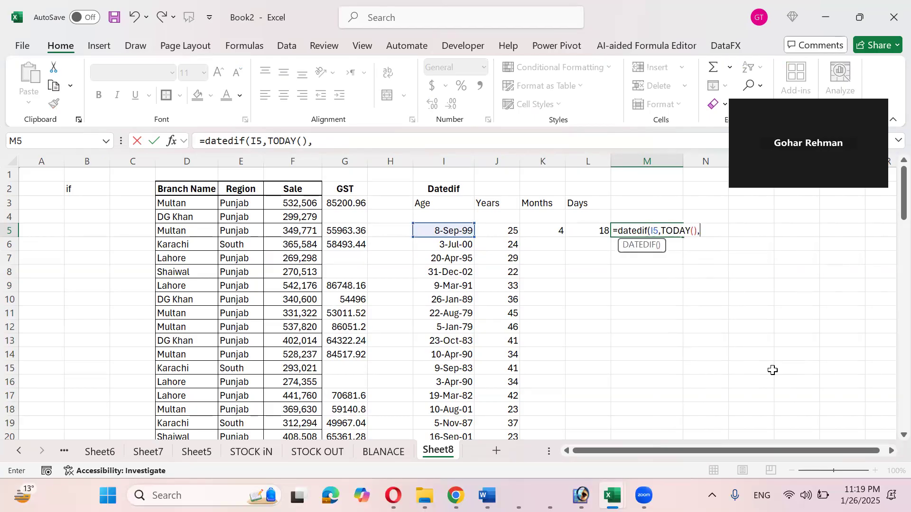
type("\"Y\")")
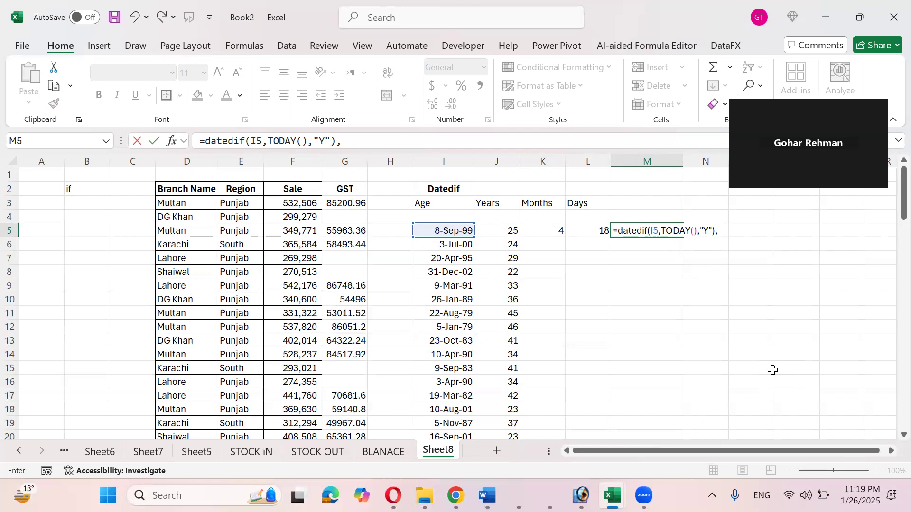
type("& \" Years\"")
key("Return")
key("Up")
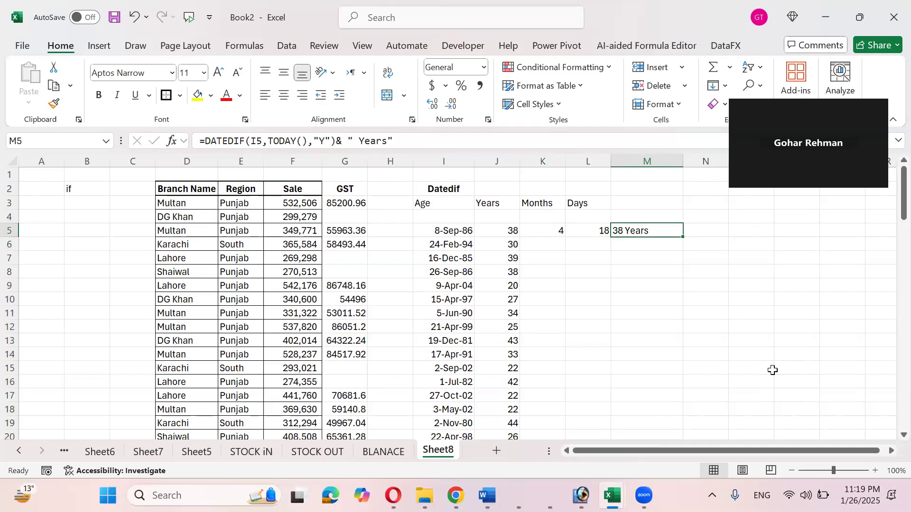
Append two copies of DATEDIF(I5,TODAY(),"Y")& " Years" to the M5 formula, each joined with &.
key("F2")
key("shift+Left")
key("shift+Left")
key("shift+Left")
key("shift+Left")
key("shift+Left")
key("shift+Left")
key("shift+Left")
key("shift+Left")
key("shift+Left")
key("shift+Left")
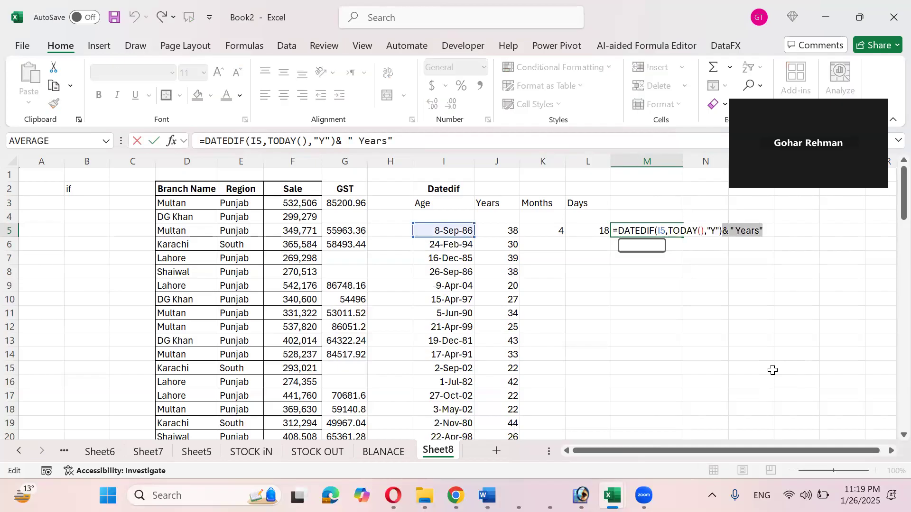
key("shift+Left")
key("shift+Left")
key("shift+Left")
key("shift+Left")
key("shift+Left")
key("shift+Left")
key("shift+Left")
key("shift+Left")
key("shift+Left")
key("shift+Left")
key("shift+Left")
key("shift+Left")
key("shift+Left")
key("shift+Left")
key("shift+Left")
key("shift+Left")
key("shift+Left")
key("shift+Left")
key("shift+Left")
key("shift+Left")
key("ctrl+c")
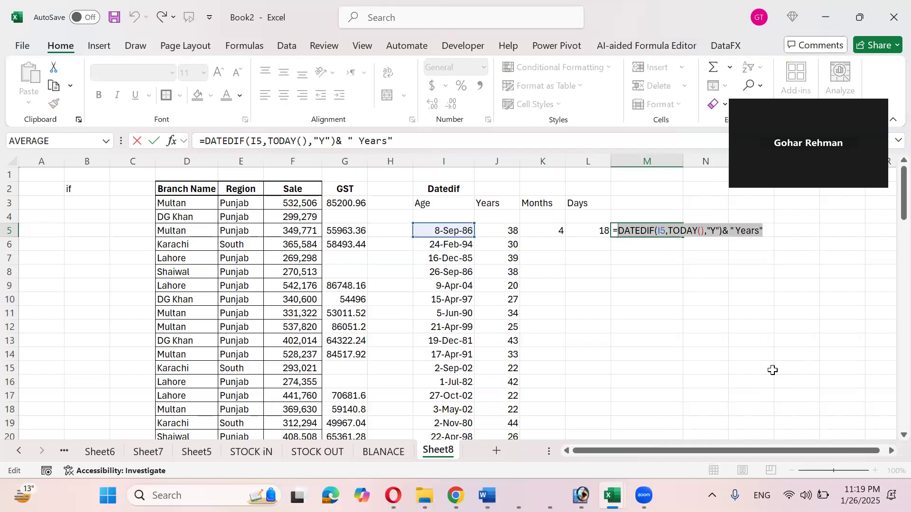
key("End")
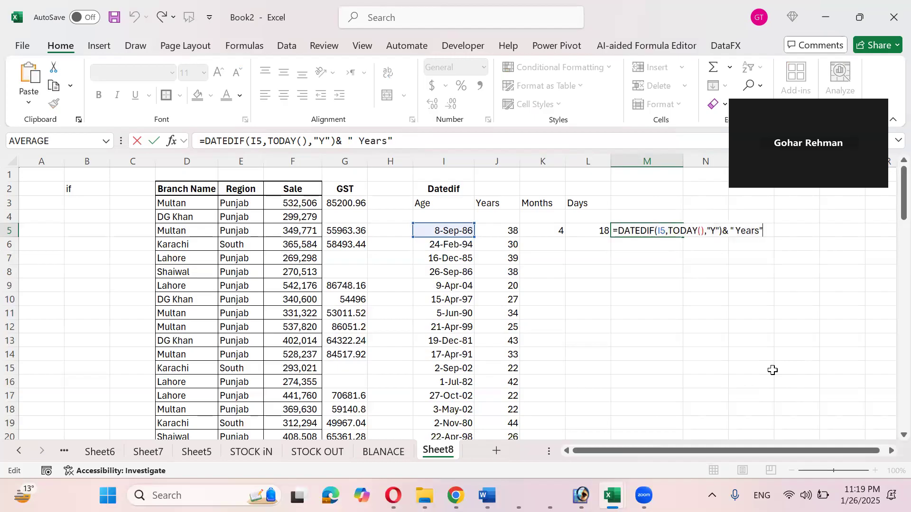
type("&")
key("ctrl+v")
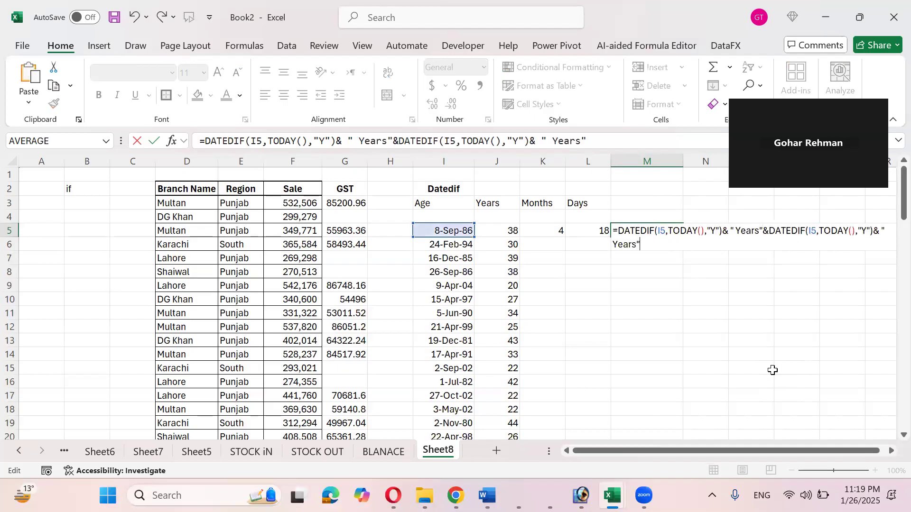
type("&")
key("ctrl+v")
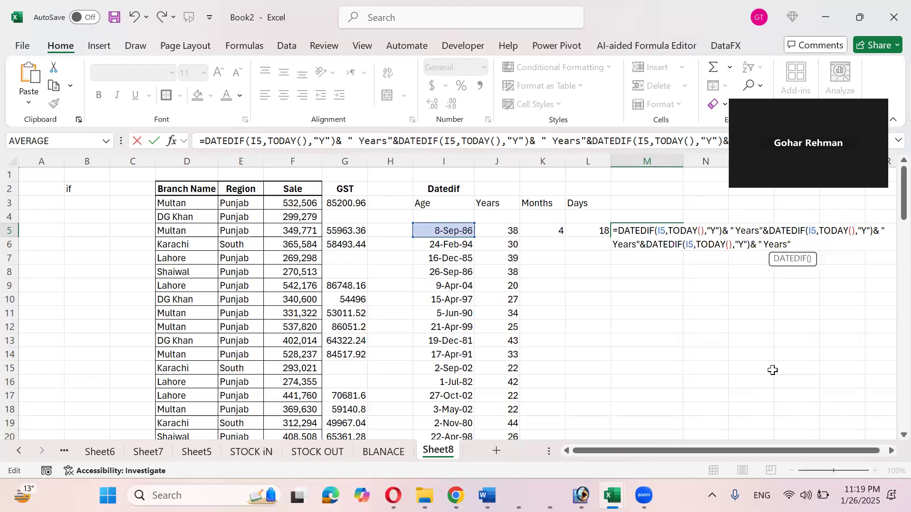
In the second part of the M5 formula, set the unit to "Ym" and the label to " Months".
type("m")
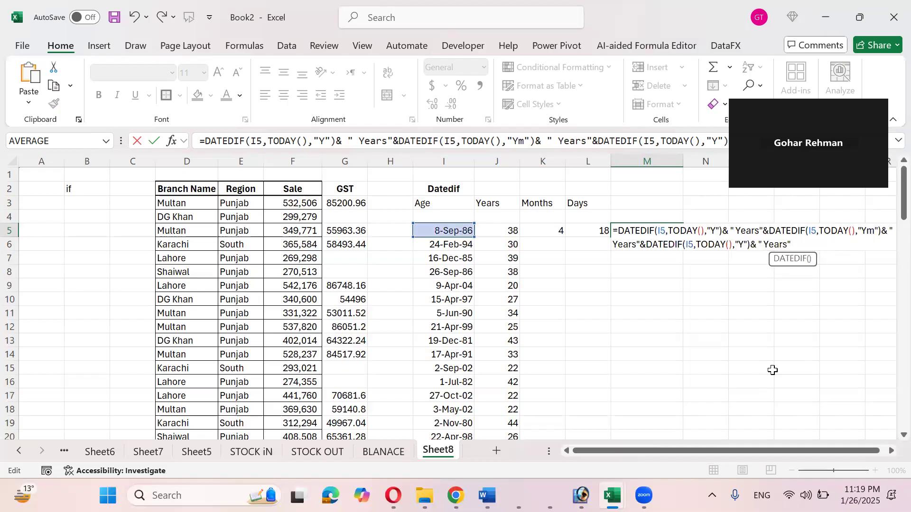
key("shift+Right")
key("shift+Right")
key("shift+Right")
key("shift+Right")
key("shift+Right")
type("Mon")
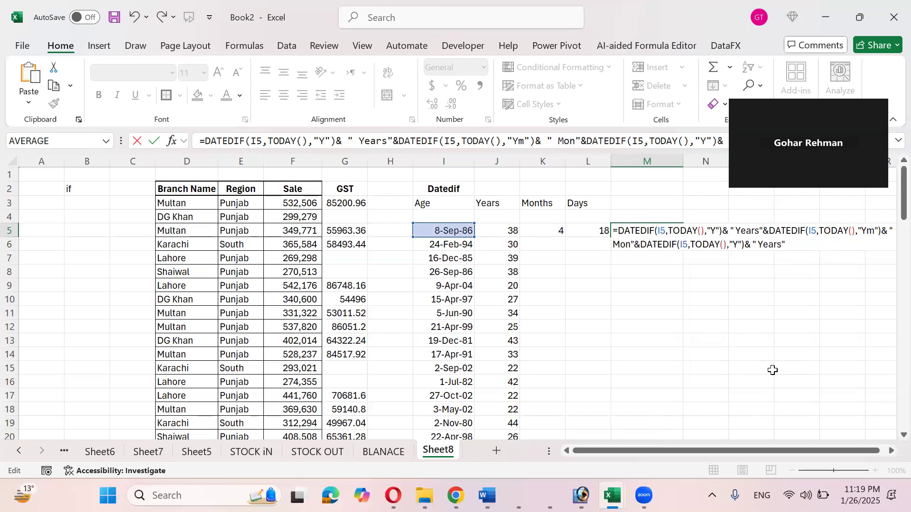
type("ths")
In the third part of the M5 formula, set the unit to "md" and the label to " Days", and enter the formula.
key("Right")
key("Right")
key("Right")
key("Right")
key("Right")
key("Right")
key("Right")
key("Right")
key("Right")
key("Right")
key("Right")
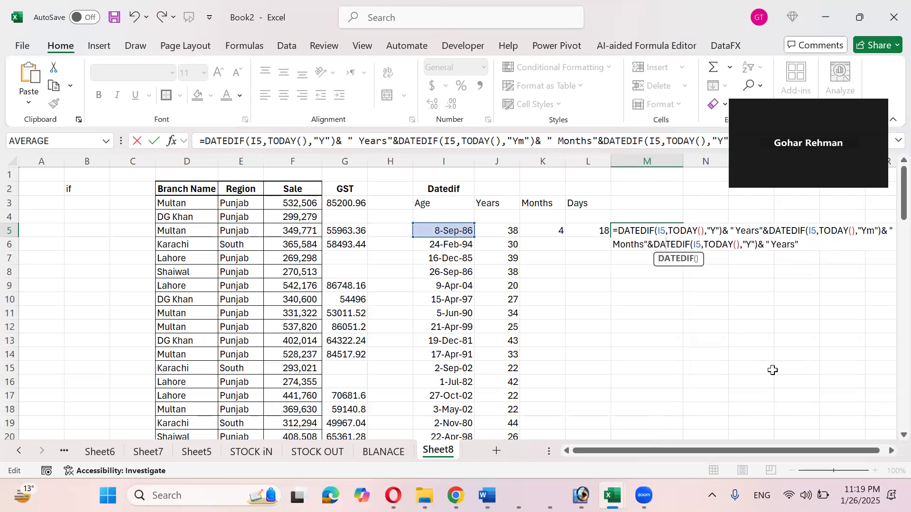
key("Right")
key("Right")
key("Right")
key("Right")
key("shift+Right")
type("md")
key("Right")
key("Right")
key("Right")
key("Right")
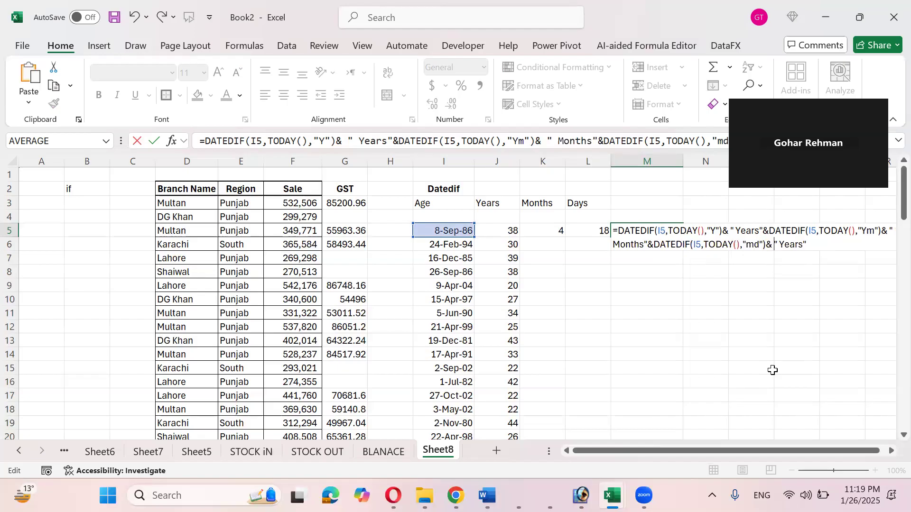
key("Right")
key("shift+Right")
key("shift+Right")
key("shift+Right")
key("shift+Right")
key("shift+Right")
type("Days")
key("Return")
key("Up")
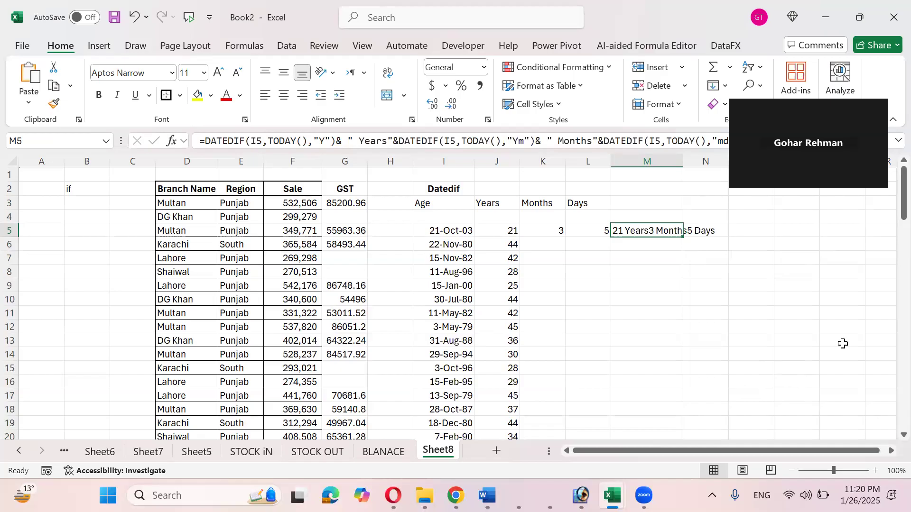
Fit column M to its contents and fill the combined age formula from M5 down to M27.
double_click(683, 162)
left_click_drag(723, 235, 713, 401)
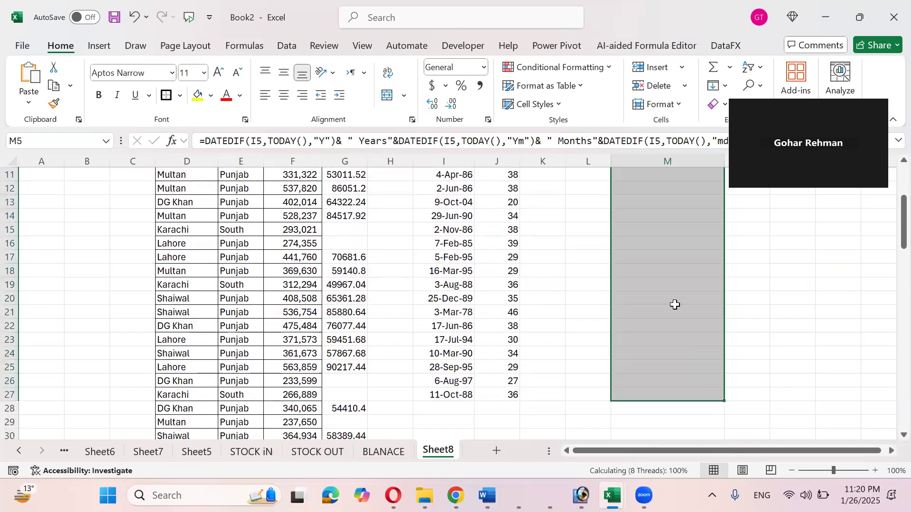
scroll(675, 304, "up", 4)
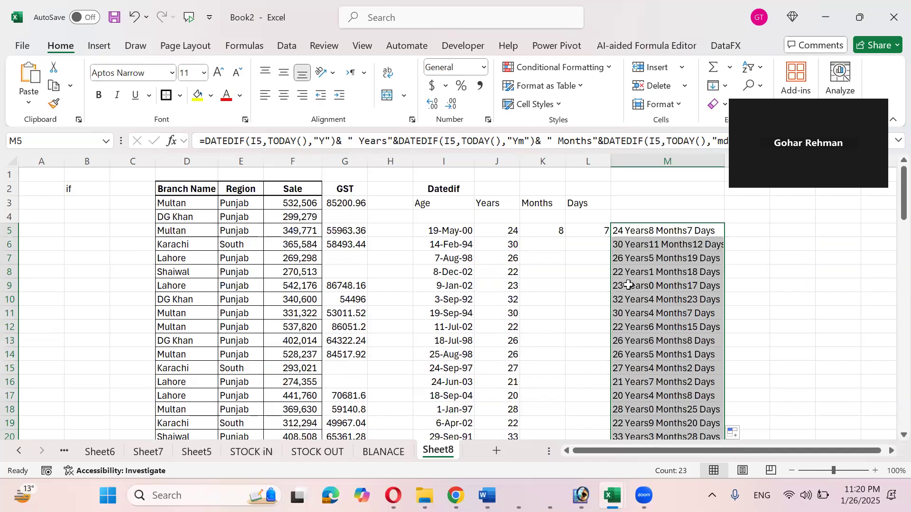
left_click(373, 273)
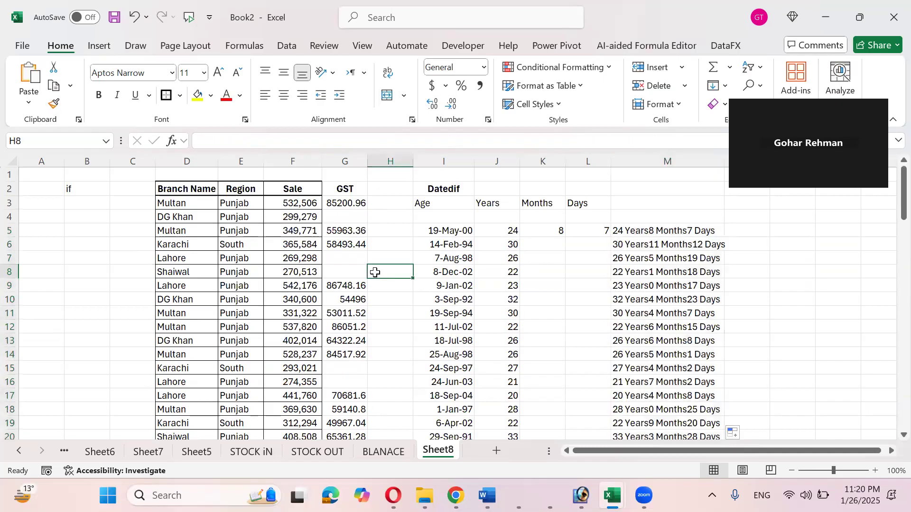
left_click(297, 287)
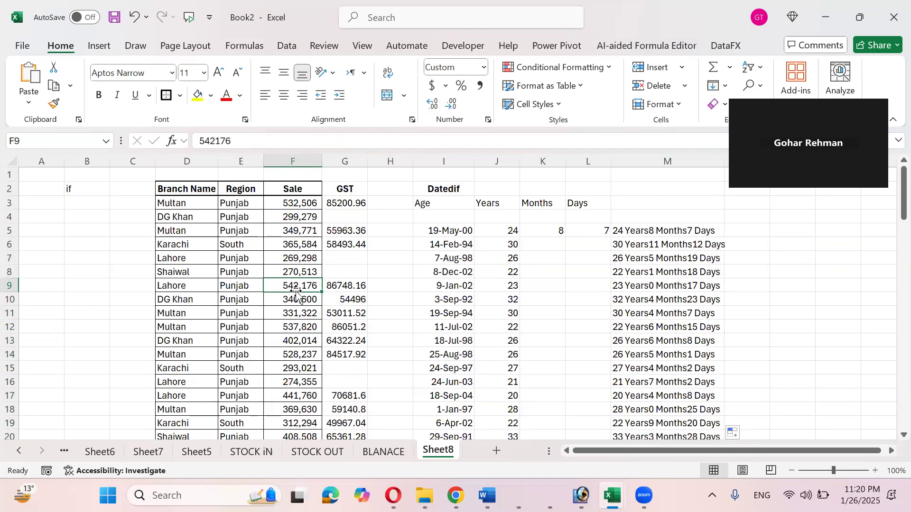
key("ctrl+s")
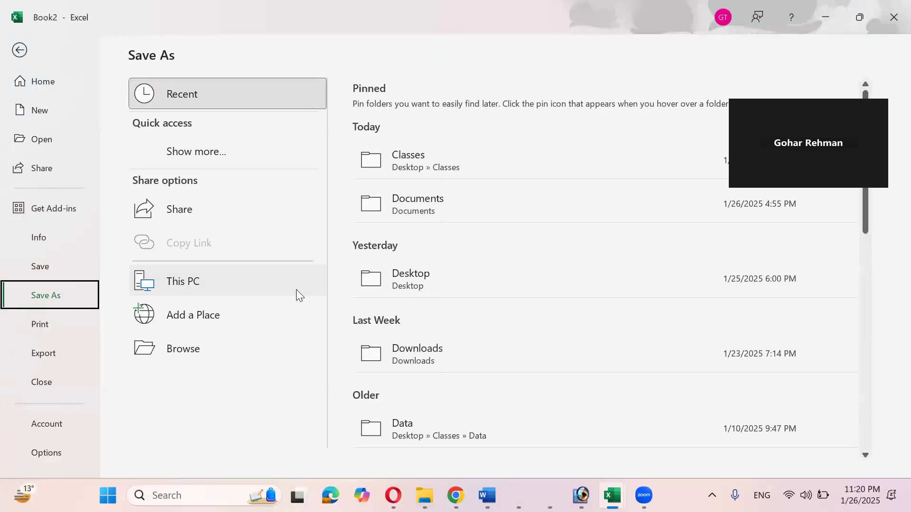
key("Escape")
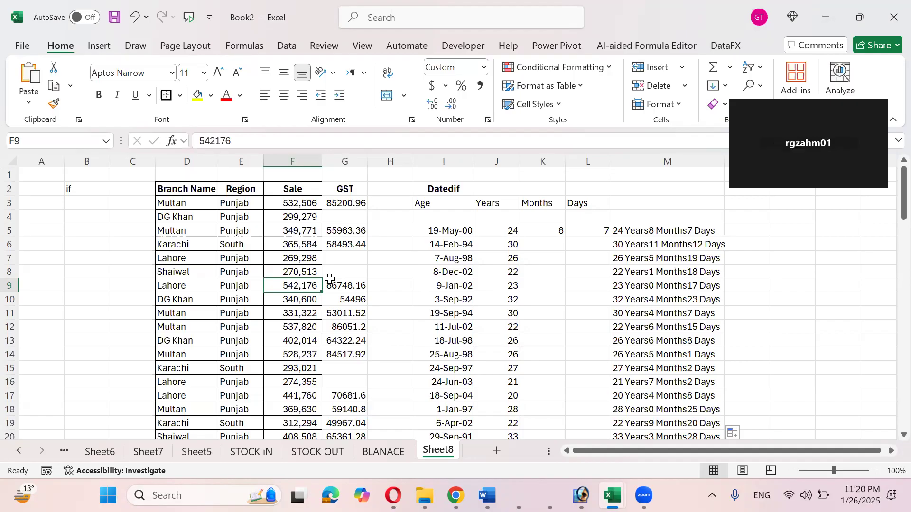
Review the random date formula in I6 and the combined age formula in M5.
left_click(389, 218)
left_click(464, 243)
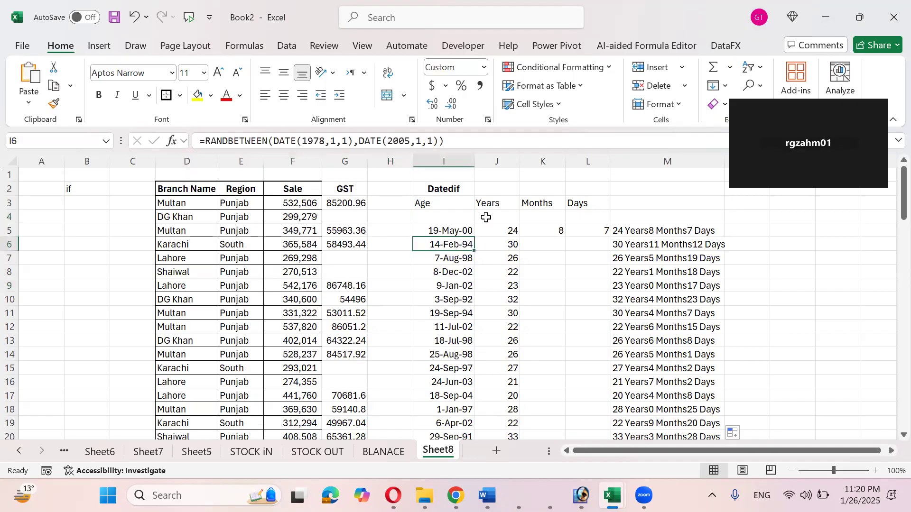
left_click(664, 230)
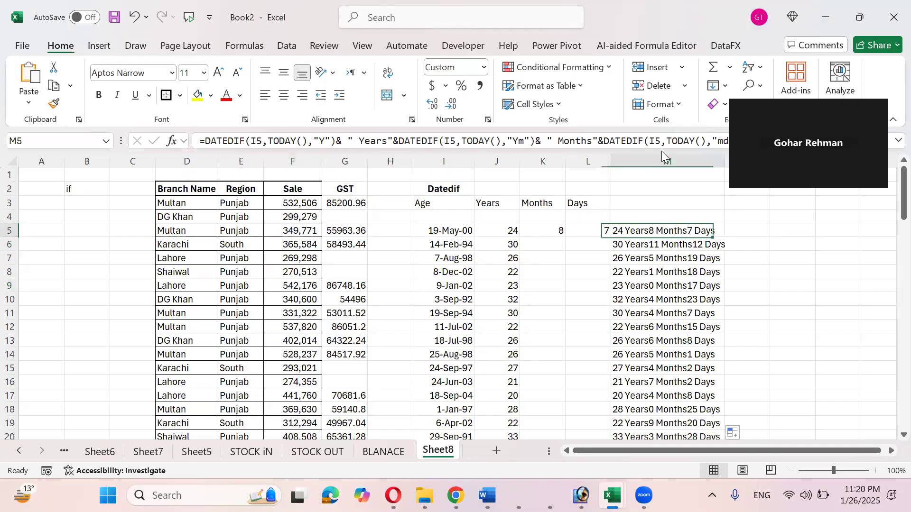